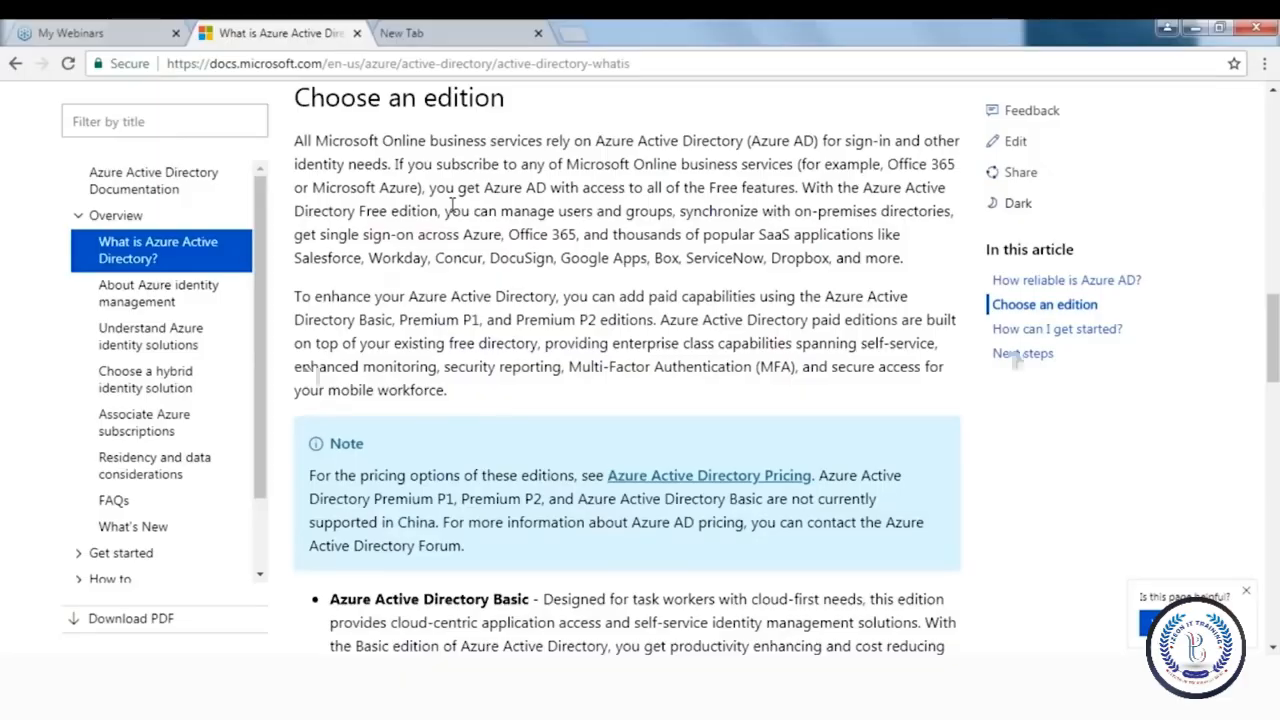
Scroll the Docs article past the Basic, Premium P1 and Premium P2 editions to the pay-as-you-go note
{"action": "scroll", "coordinate": [452, 206], "scroll_direction": "down", "scroll_amount": 1}
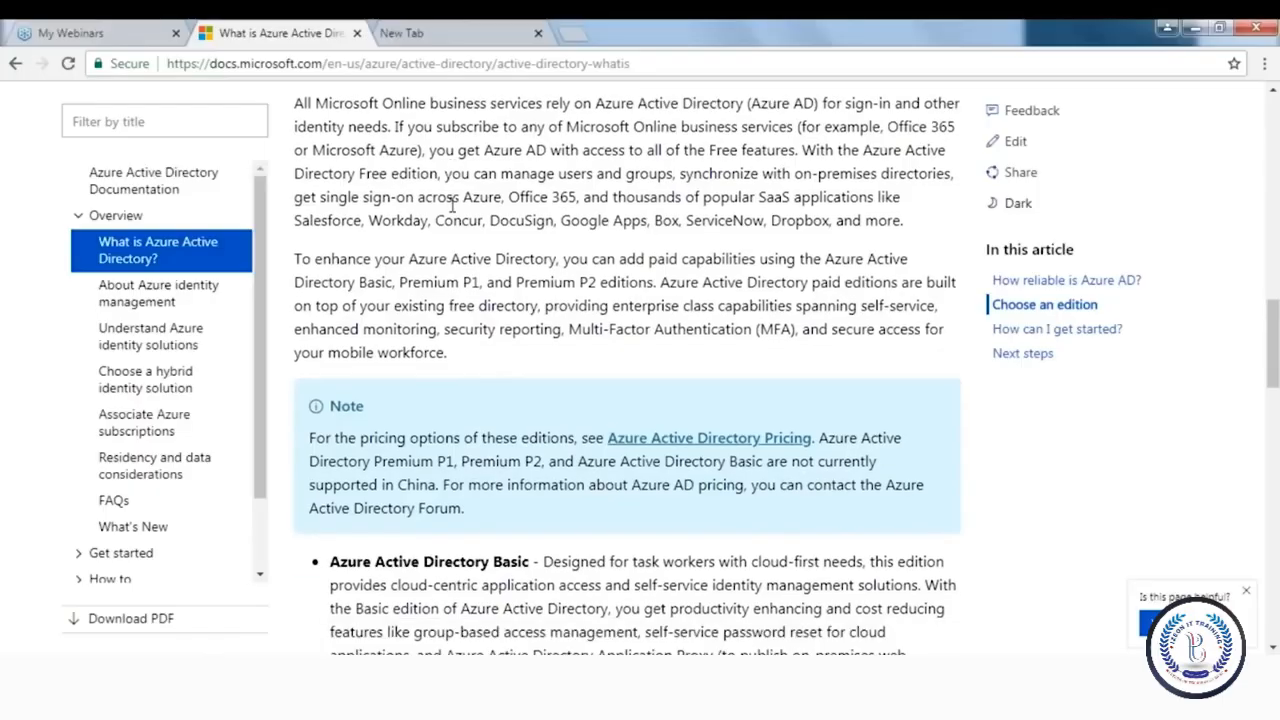
{"action": "scroll", "coordinate": [452, 206], "scroll_direction": "down", "scroll_amount": 3}
{"action": "scroll", "coordinate": [452, 206], "scroll_direction": "down", "scroll_amount": 3}
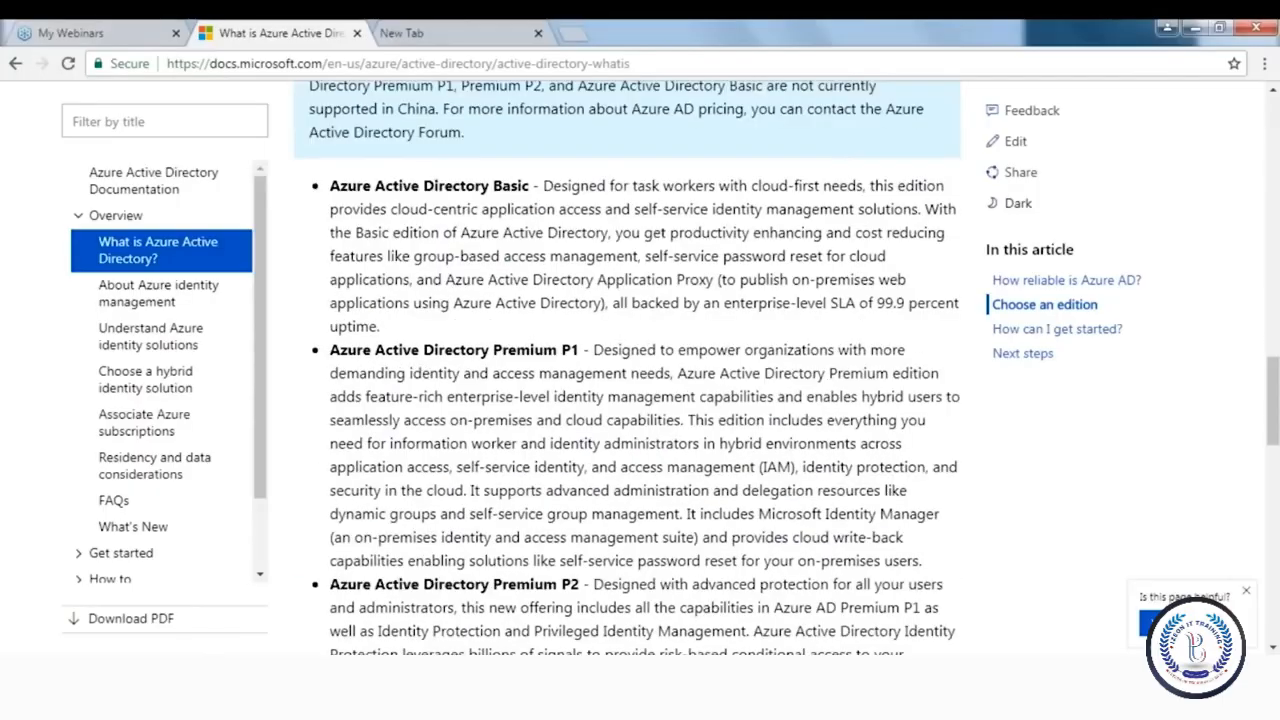
{"action": "scroll", "coordinate": [627, 368], "scroll_direction": "down", "scroll_amount": 1}
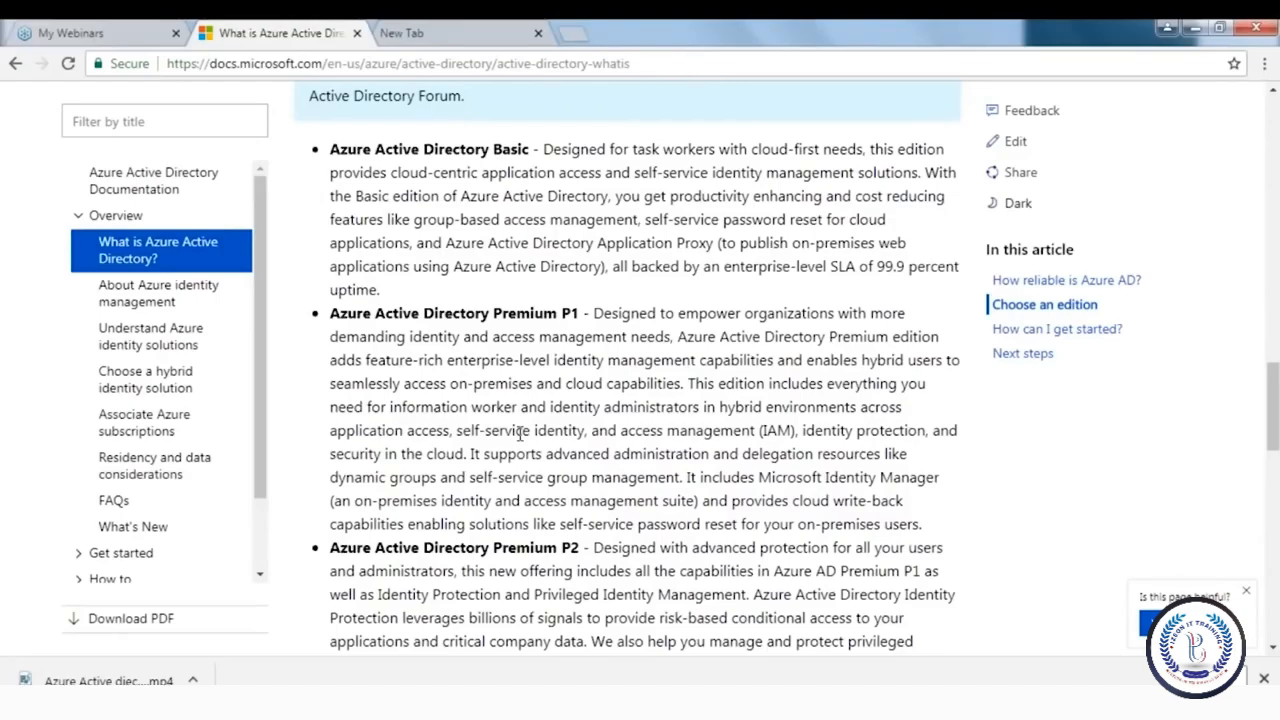
{"action": "scroll", "coordinate": [520, 432], "scroll_direction": "down", "scroll_amount": 3}
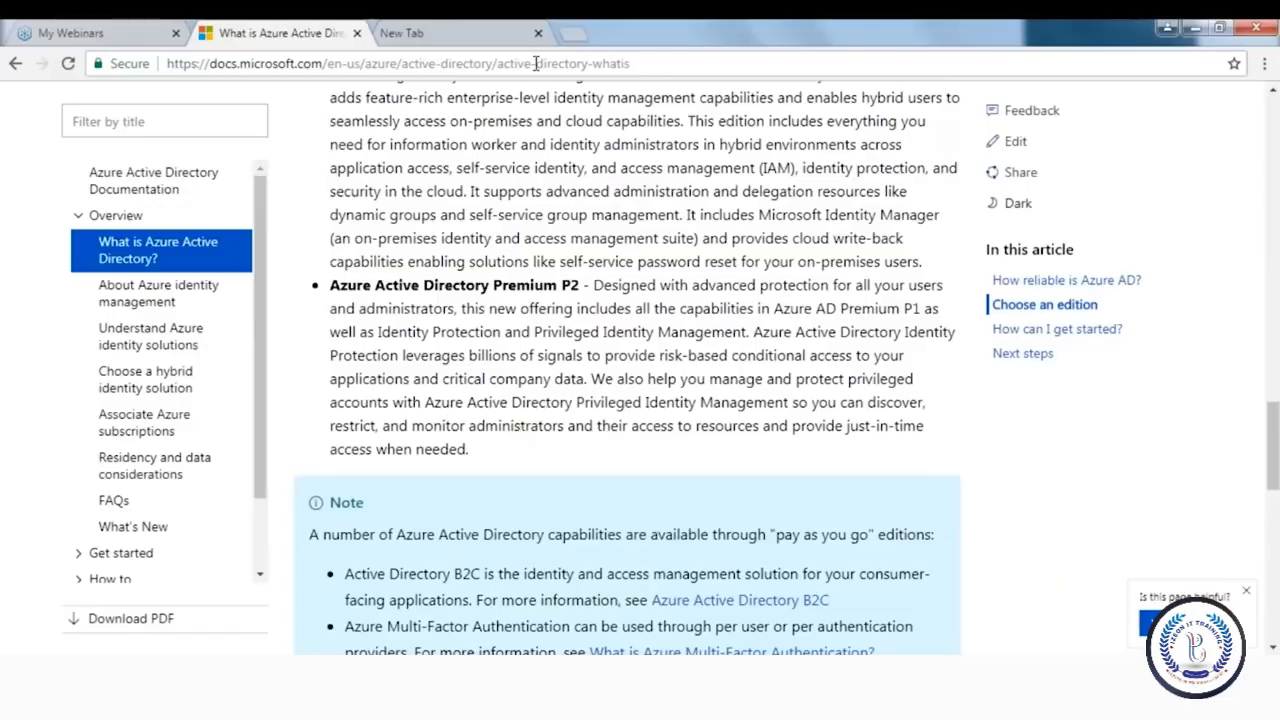
Load azure.microsoft.com in the spare tab and enter the Azure portal's My Dashboard
{"action": "left_click", "coordinate": [490, 28]}
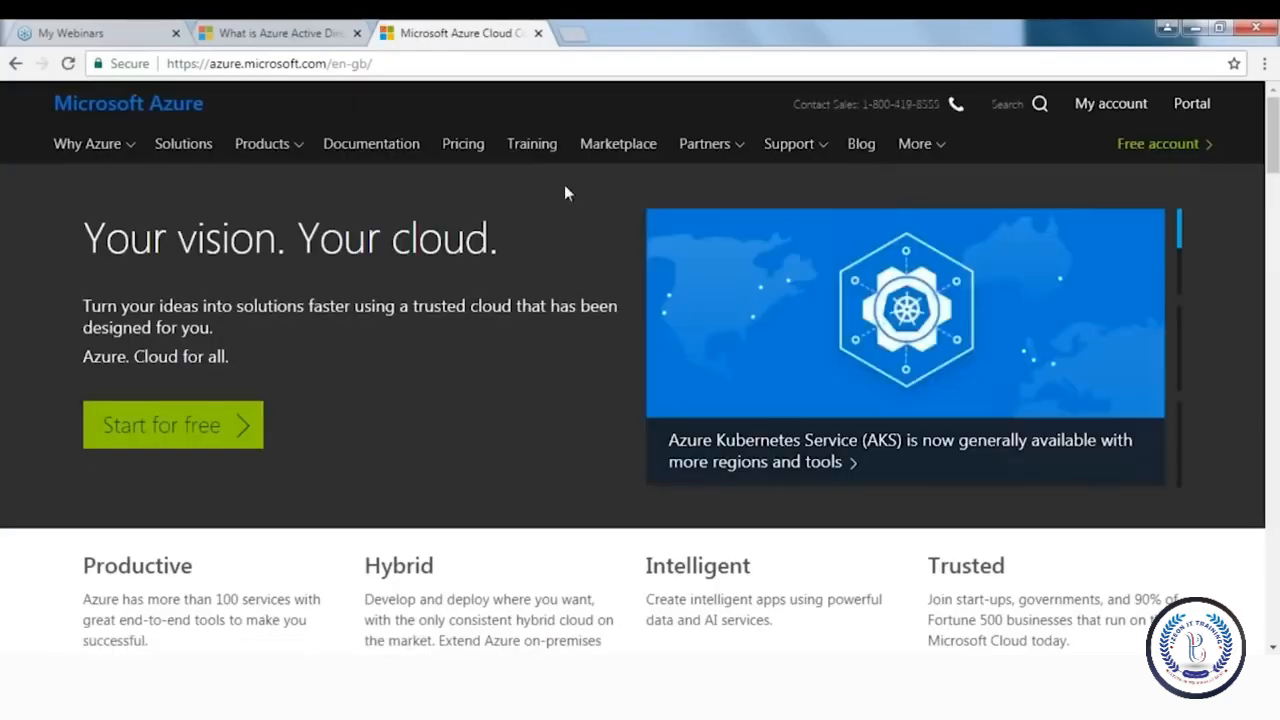
{"action": "left_click", "coordinate": [1190, 105]}
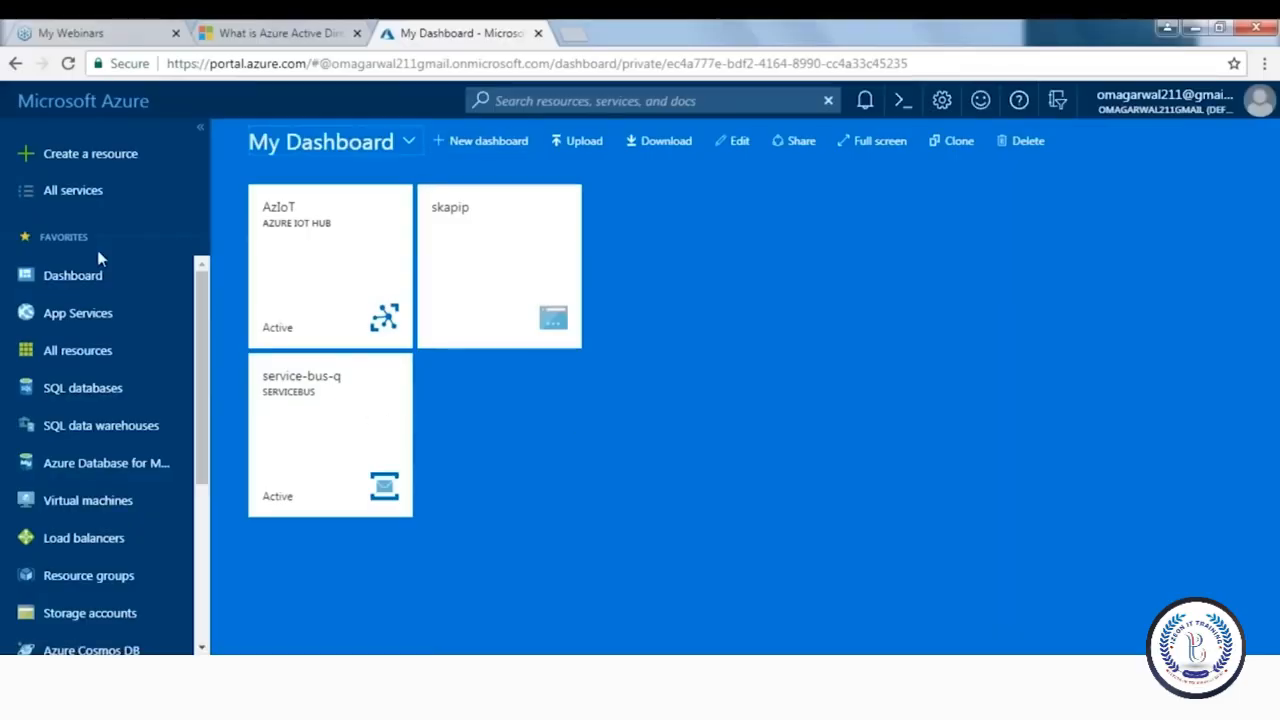
{"action": "left_click", "coordinate": [27, 160]}
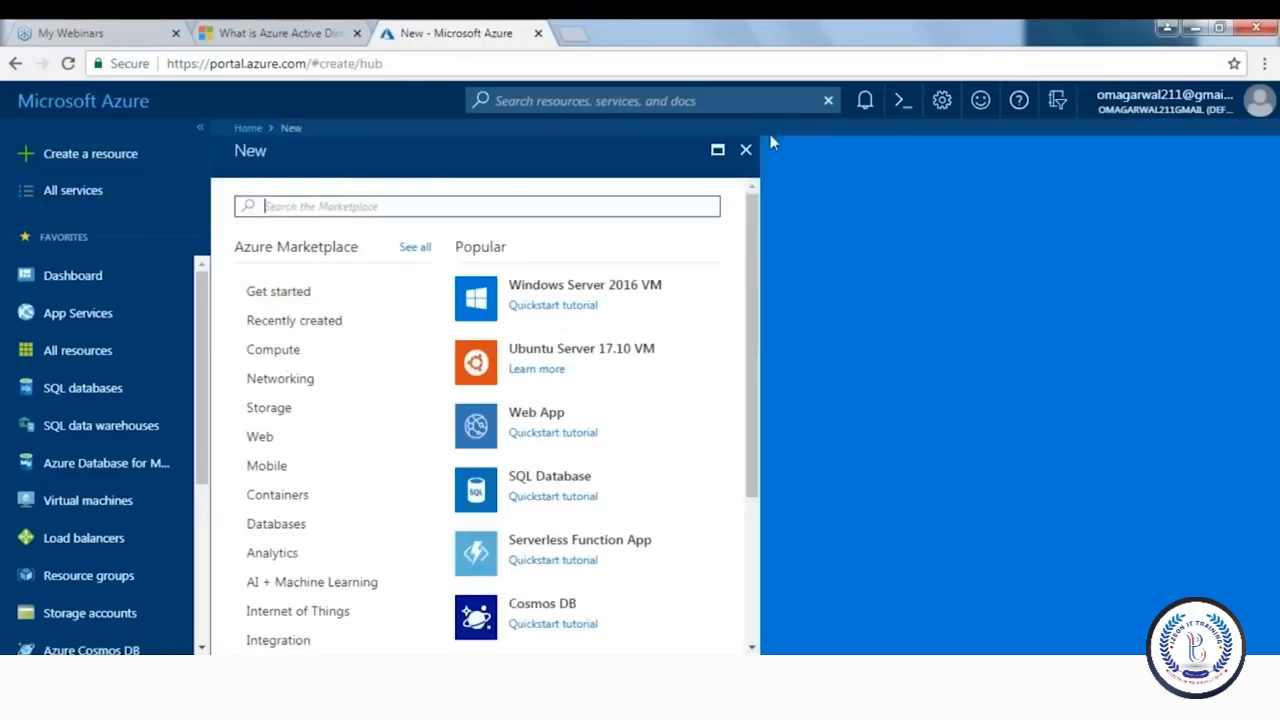
{"action": "left_click", "coordinate": [746, 151]}
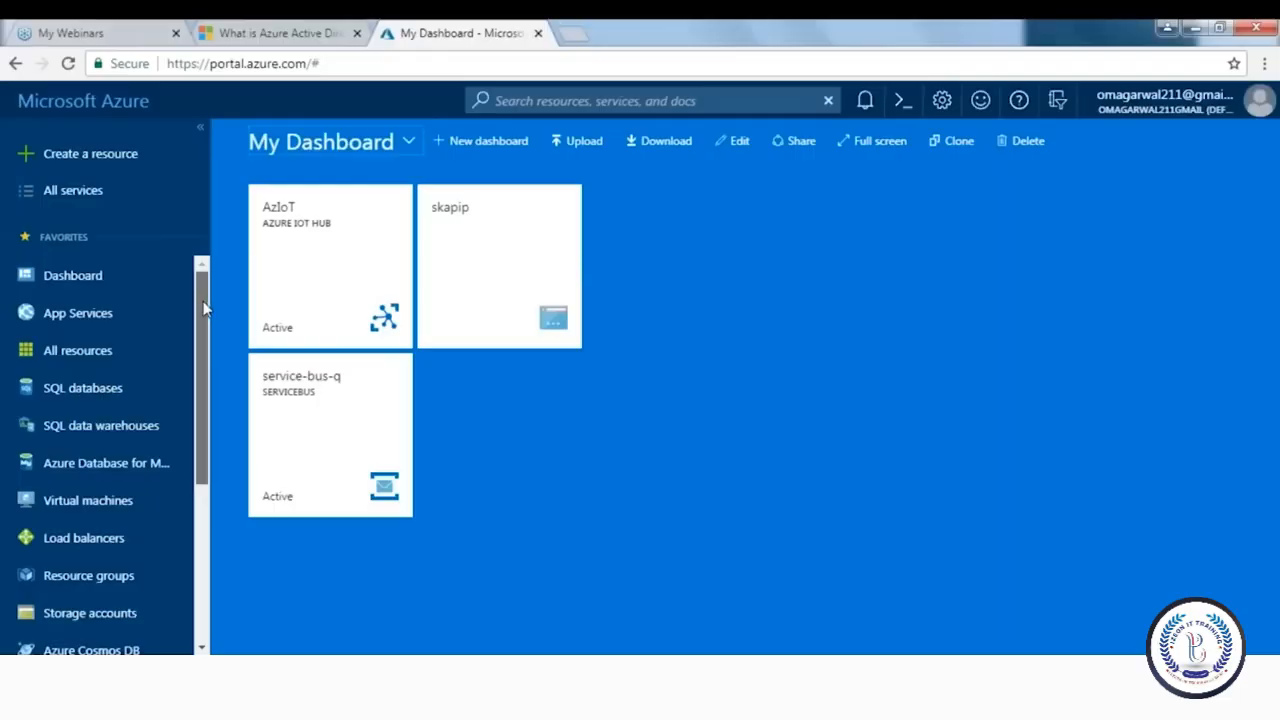
{"action": "left_click_drag", "start_coordinate": [204, 308], "coordinate": [196, 442]}
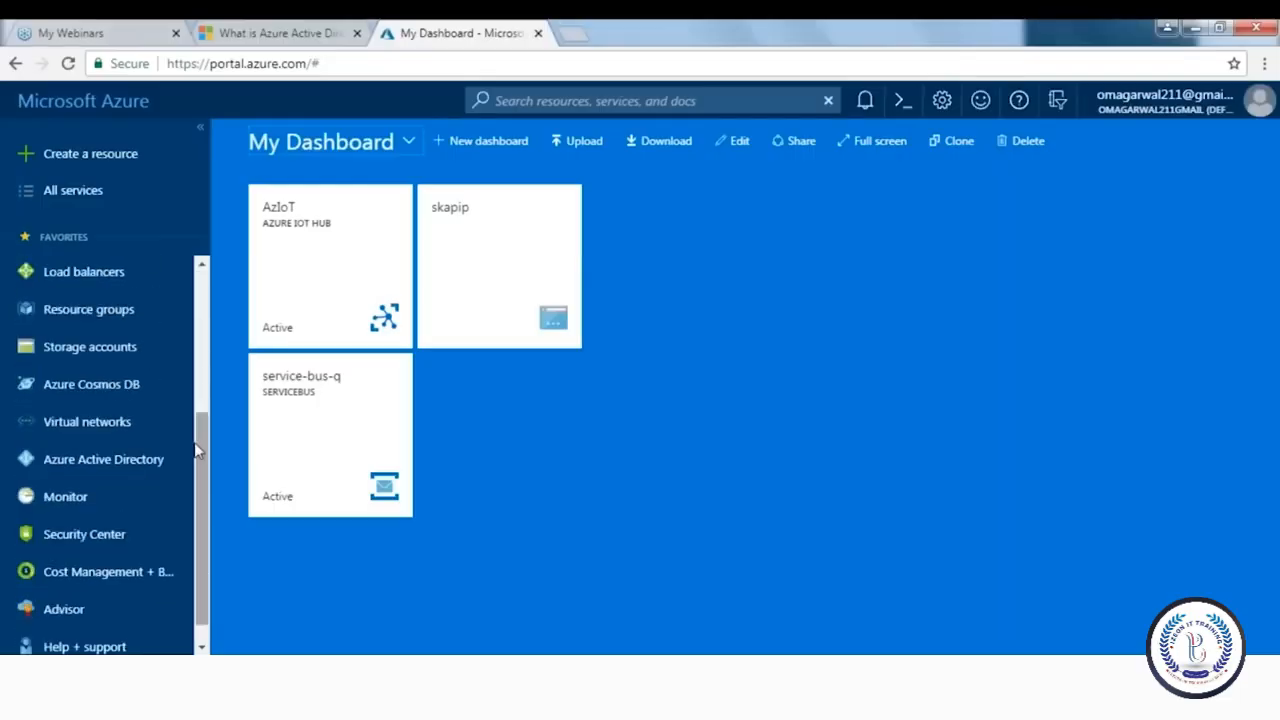
Open Azure Active Directory from the sidebar to show the default directory's Overview
{"action": "left_click", "coordinate": [104, 462]}
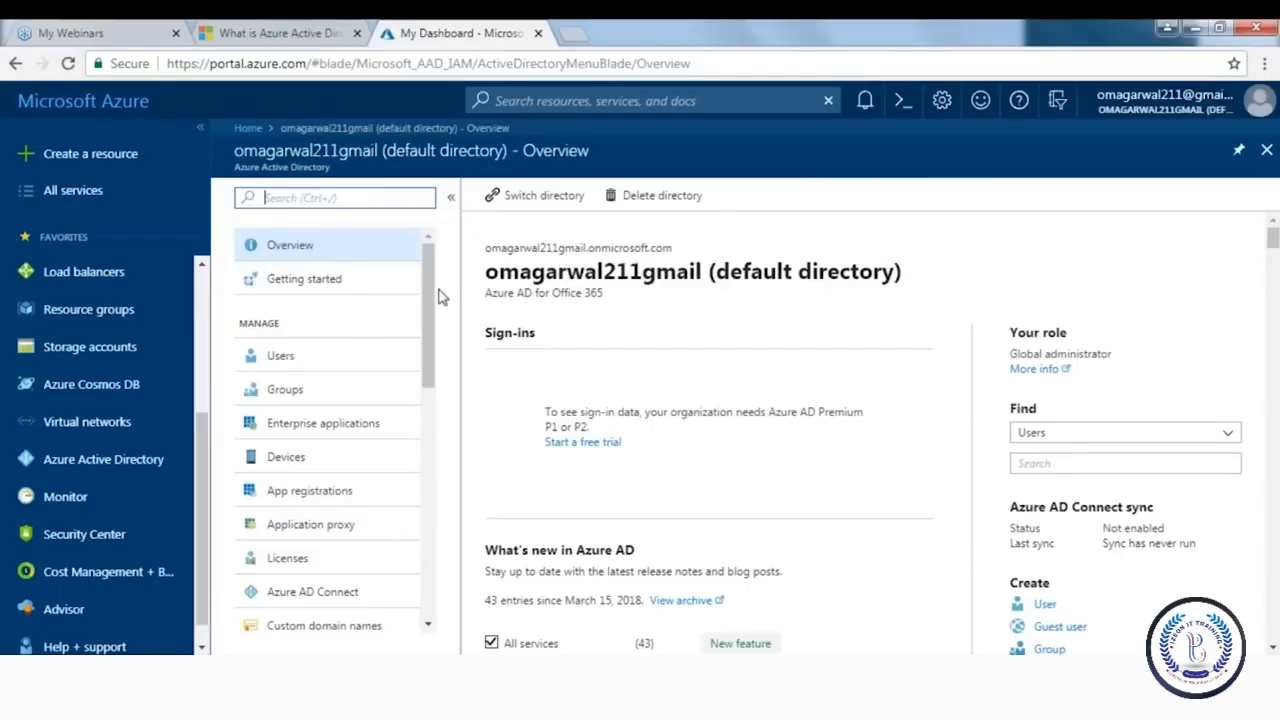
Open the directory's All users list, review it, and start a blank New user form
{"action": "double_click", "coordinate": [283, 358]}
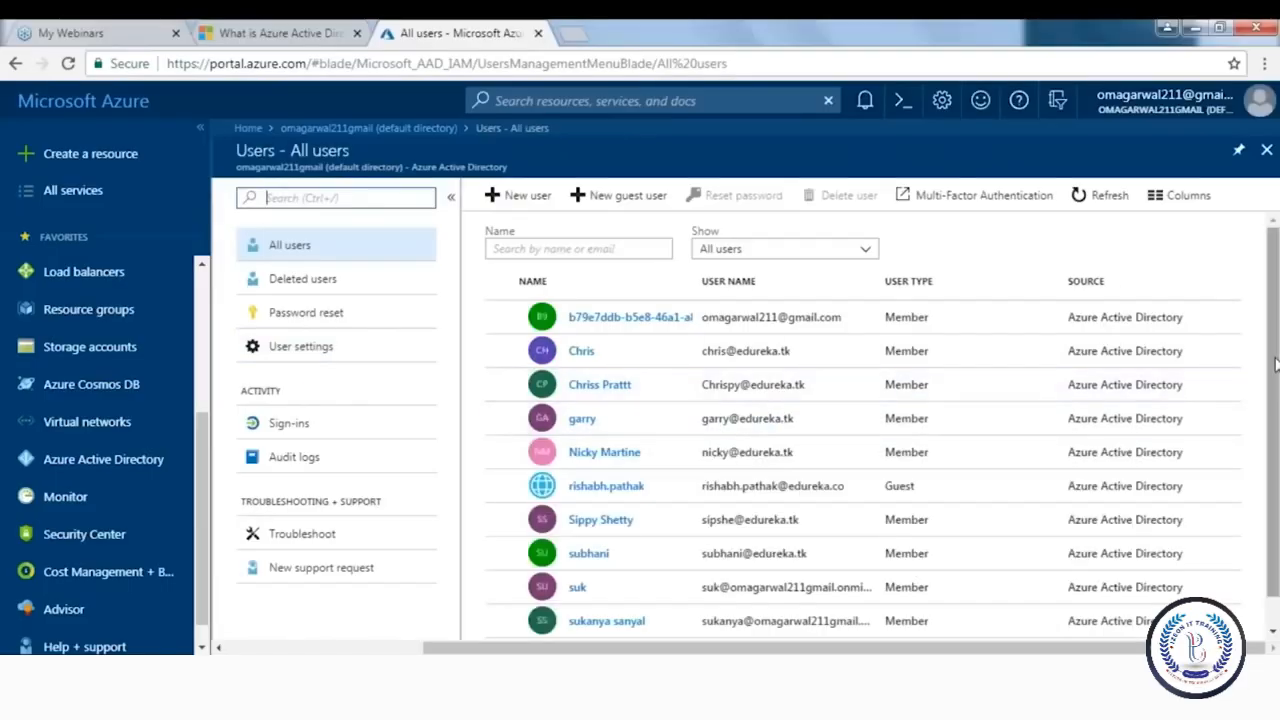
{"action": "mouse_move", "coordinate": [1275, 365]}
{"action": "left_mouse_down"}
{"action": "mouse_move", "coordinate": [1275, 387]}
{"action": "mouse_move", "coordinate": [1276, 341]}
{"action": "left_mouse_up"}
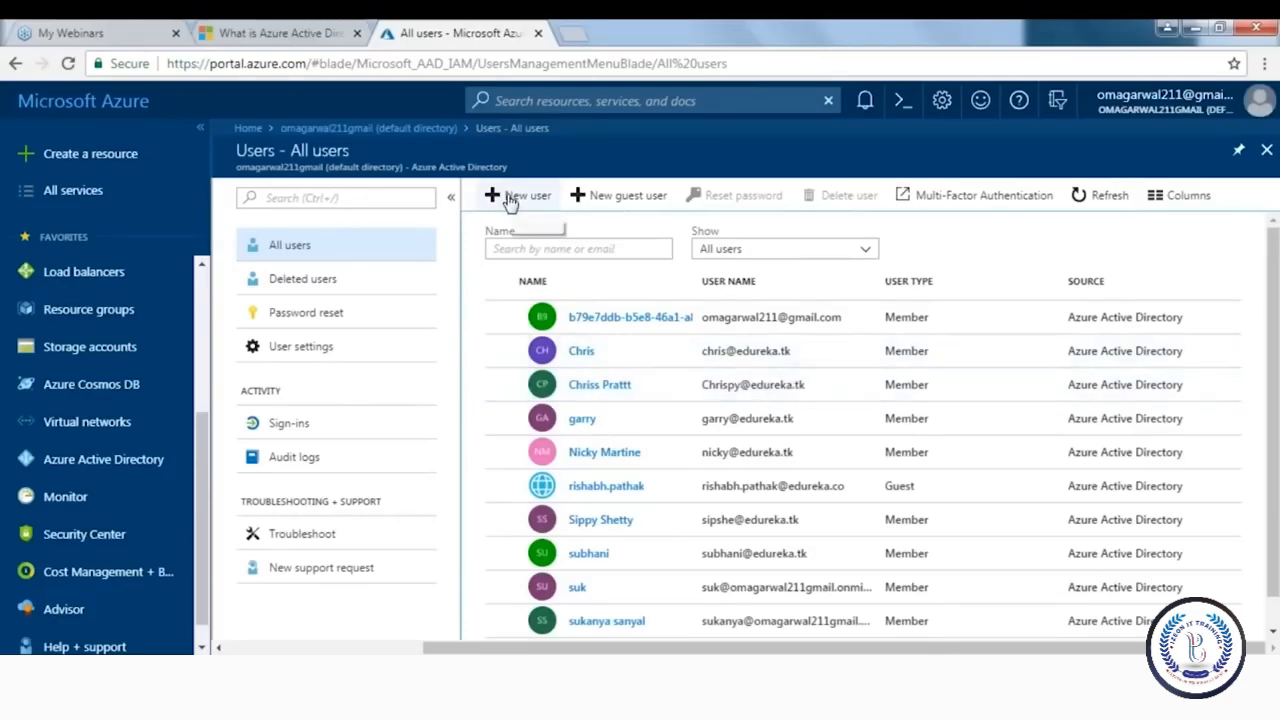
{"action": "left_click", "coordinate": [510, 198]}
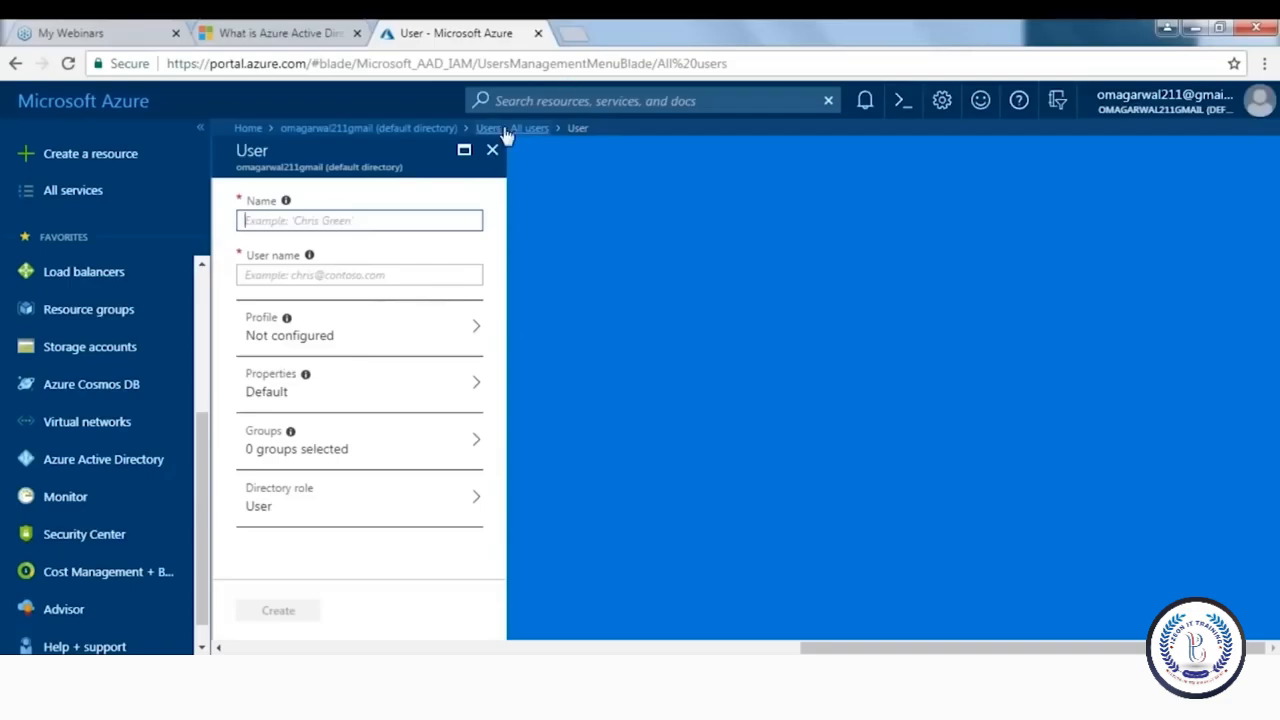
{"action": "left_click", "coordinate": [494, 149]}
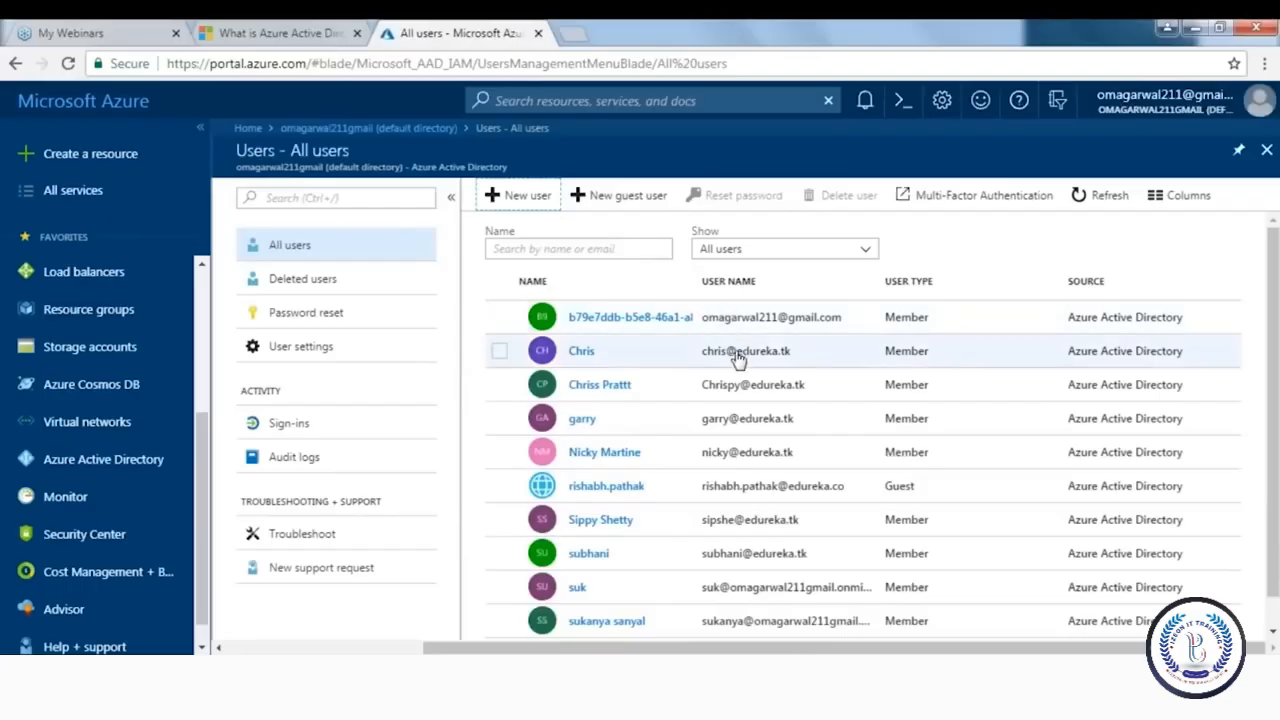
{"action": "left_click_drag", "start_coordinate": [792, 351], "coordinate": [731, 360]}
{"action": "key", "text": "ctrl+c"}
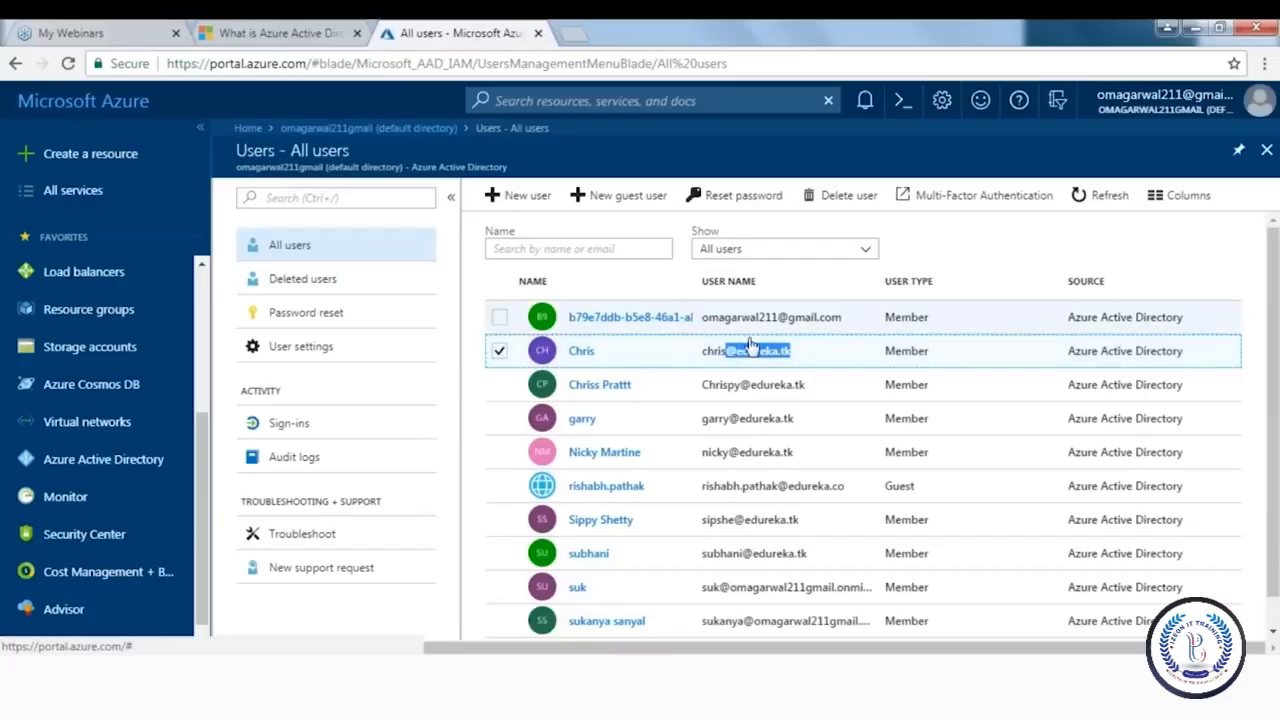
{"action": "left_click", "coordinate": [518, 196]}
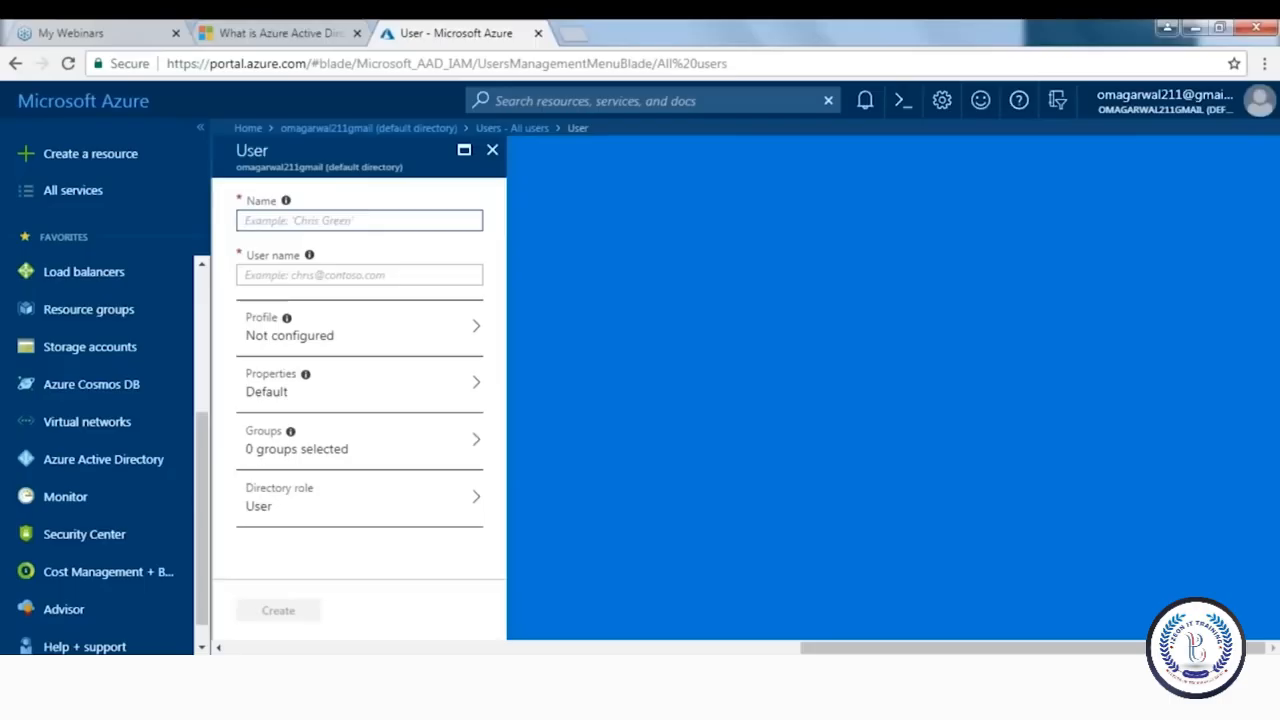
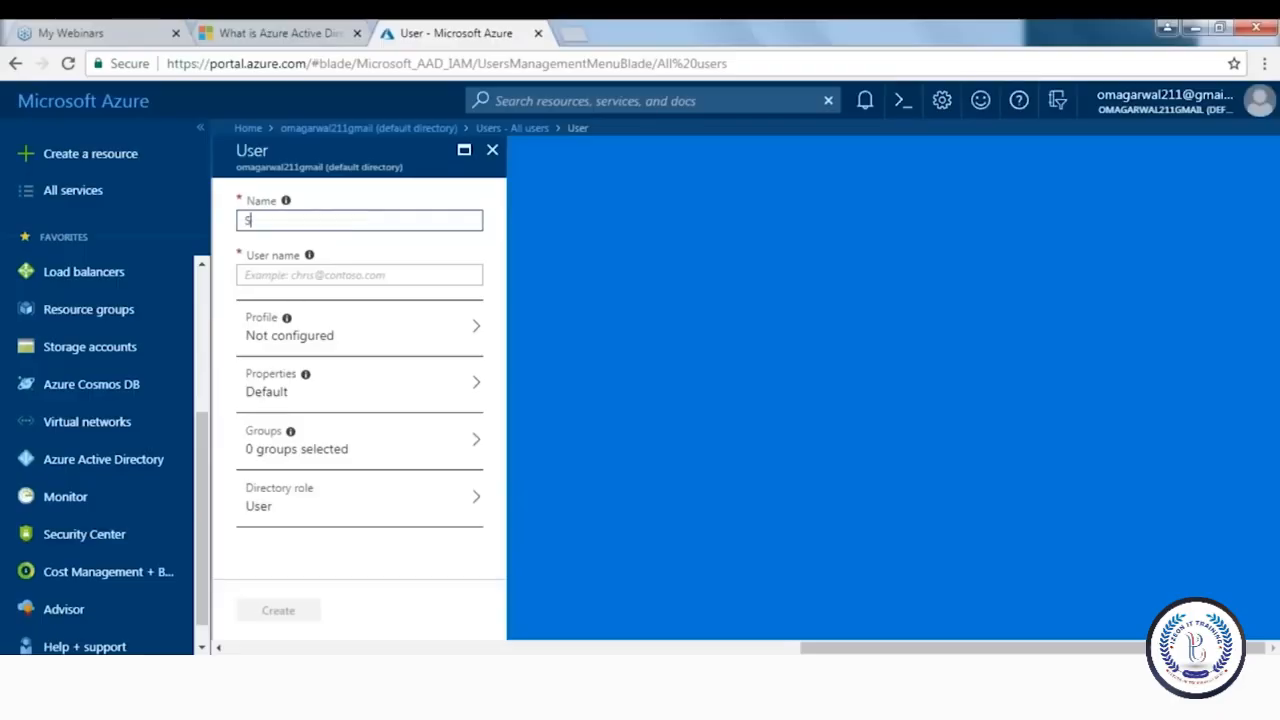
Enter the new user's full name and a sign-in user name on the edureka.tk domain
{"action": "left_click", "coordinate": [298, 276]}
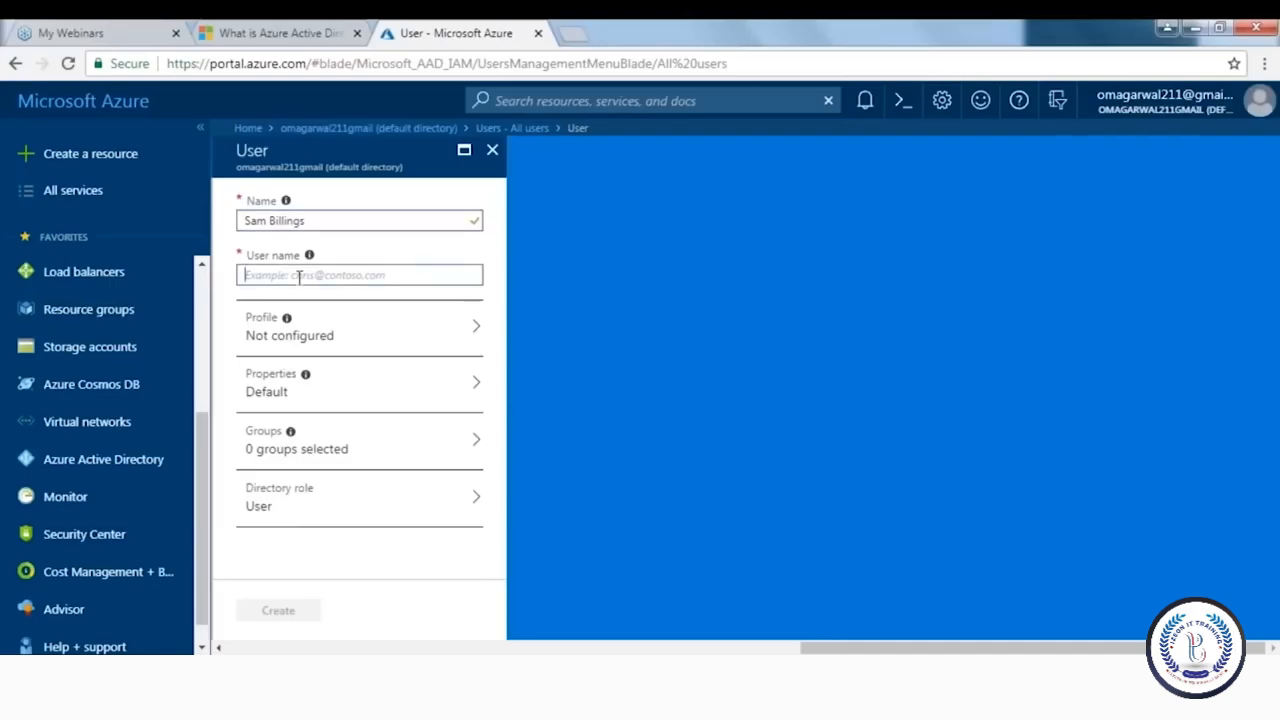
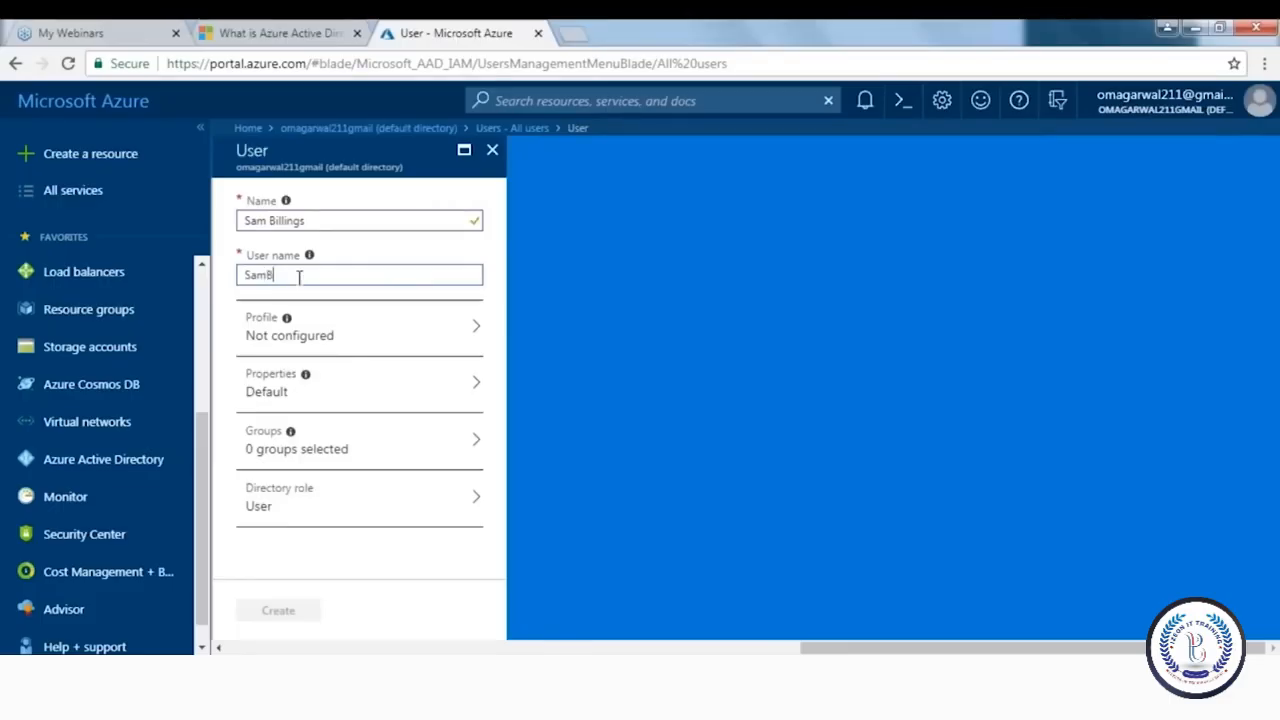
{"action": "key", "text": "ctrl+v"}
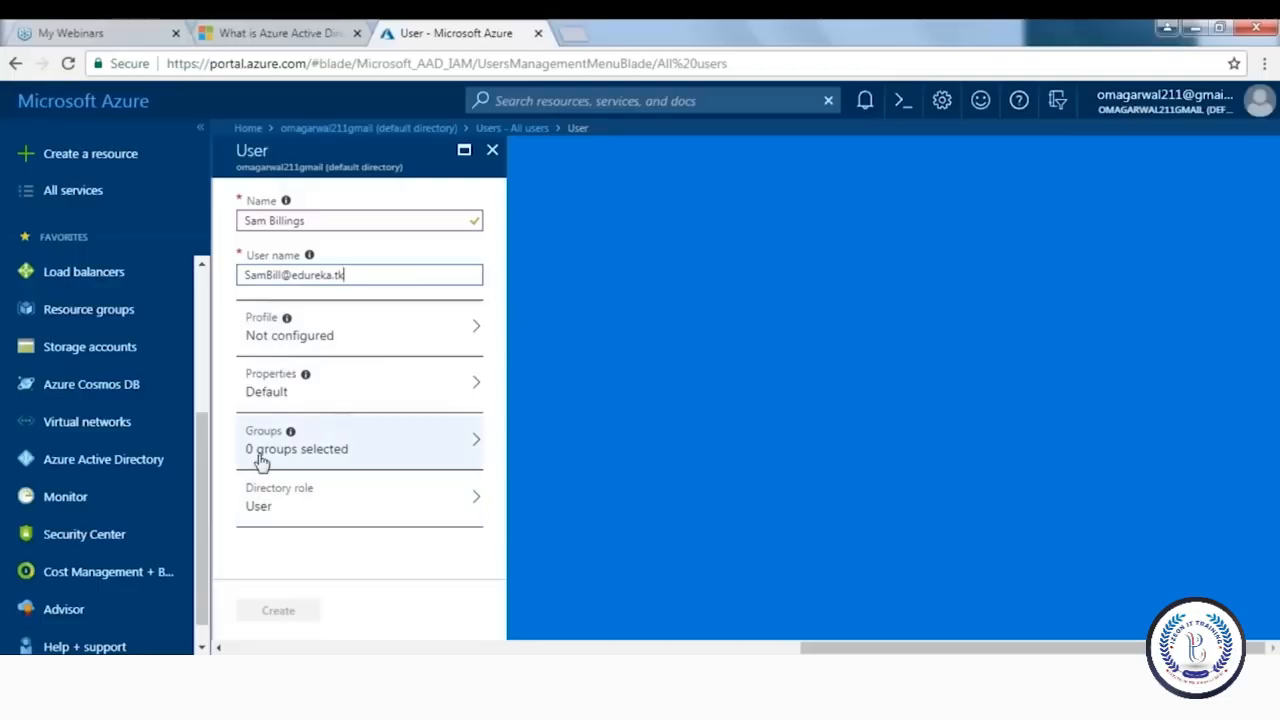
Give the new user the Global administrator directory role and reveal the auto-generated password
{"action": "left_click", "coordinate": [288, 505]}
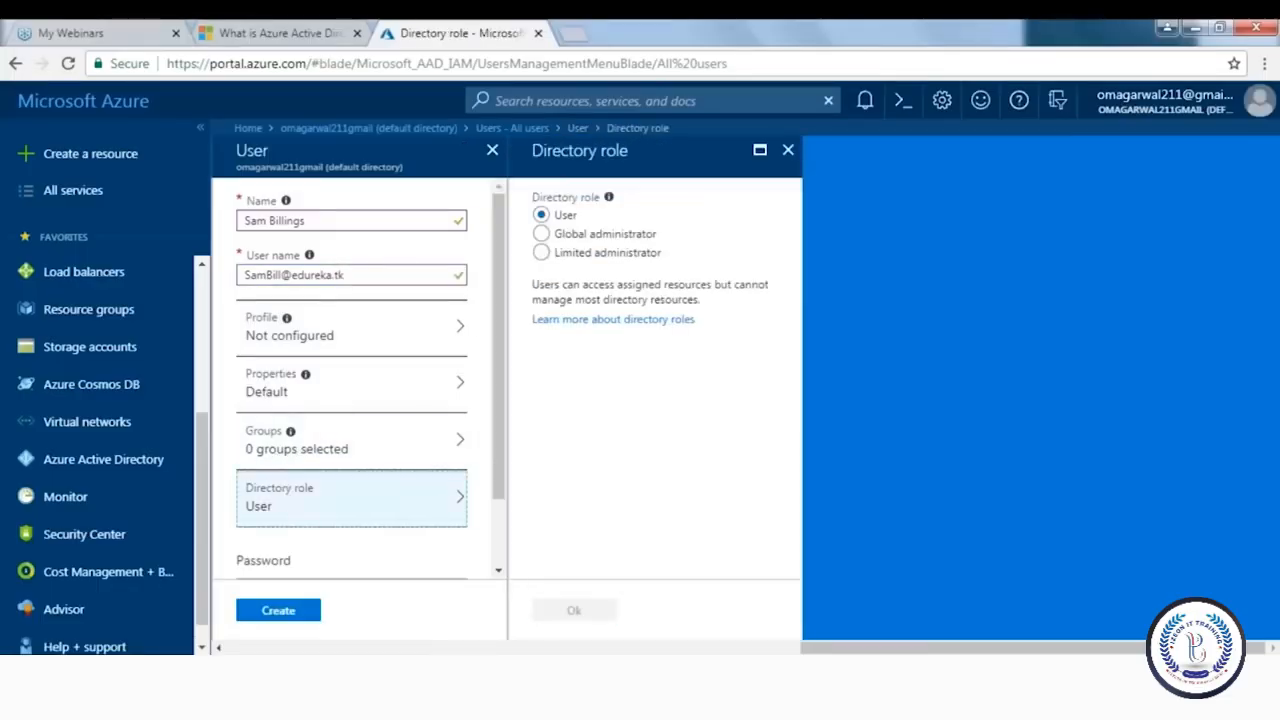
{"action": "left_click", "coordinate": [543, 234]}
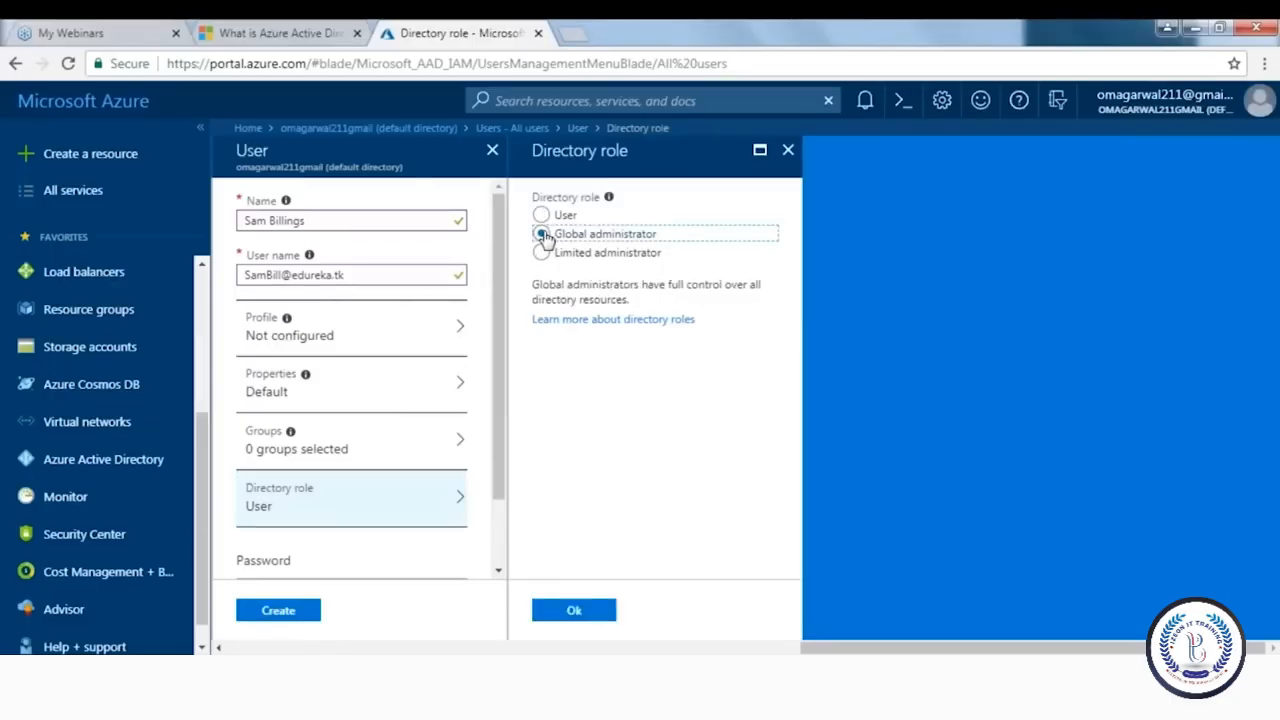
{"action": "scroll", "coordinate": [478, 416], "scroll_direction": "down", "scroll_amount": 1}
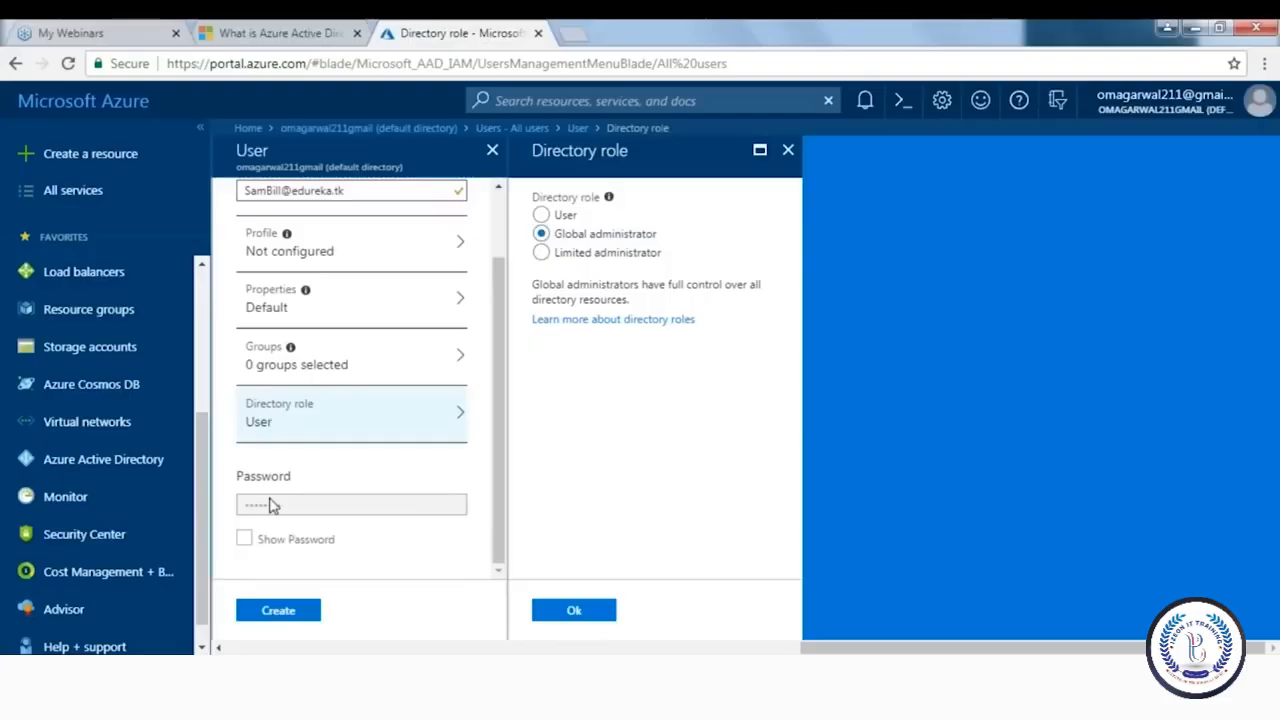
{"action": "left_click", "coordinate": [246, 540]}
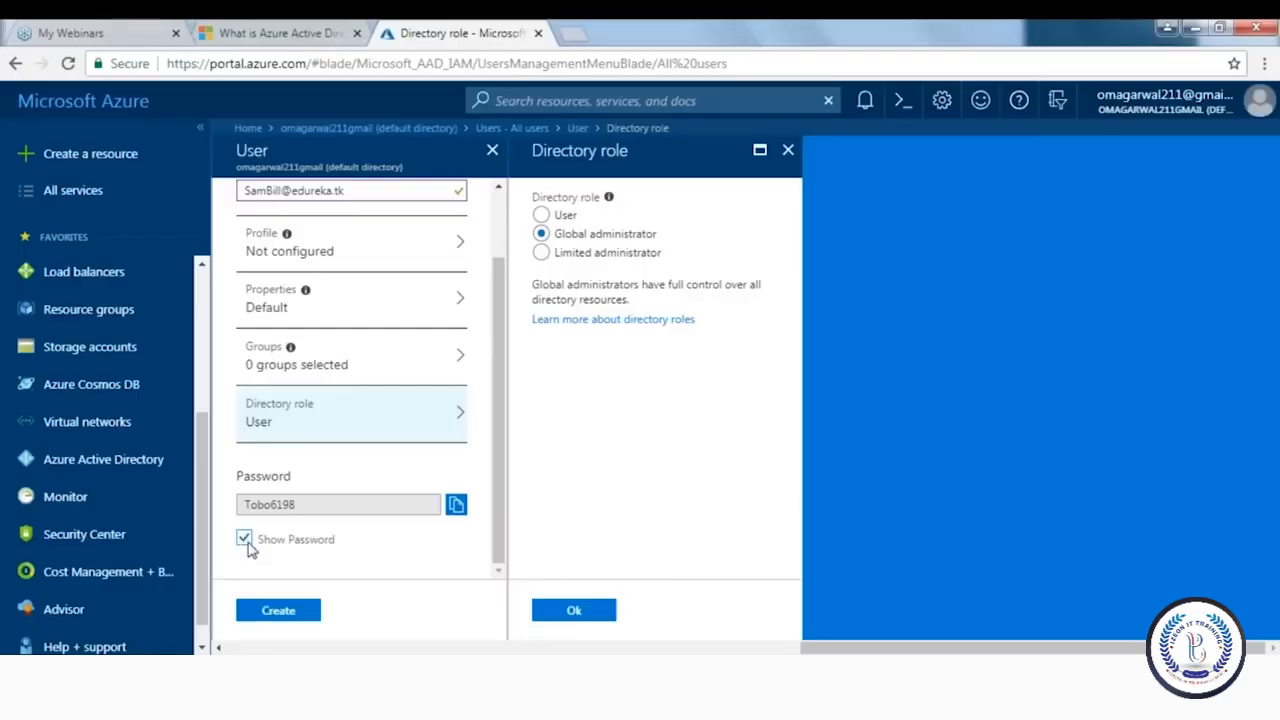
{"action": "left_click", "coordinate": [574, 610]}
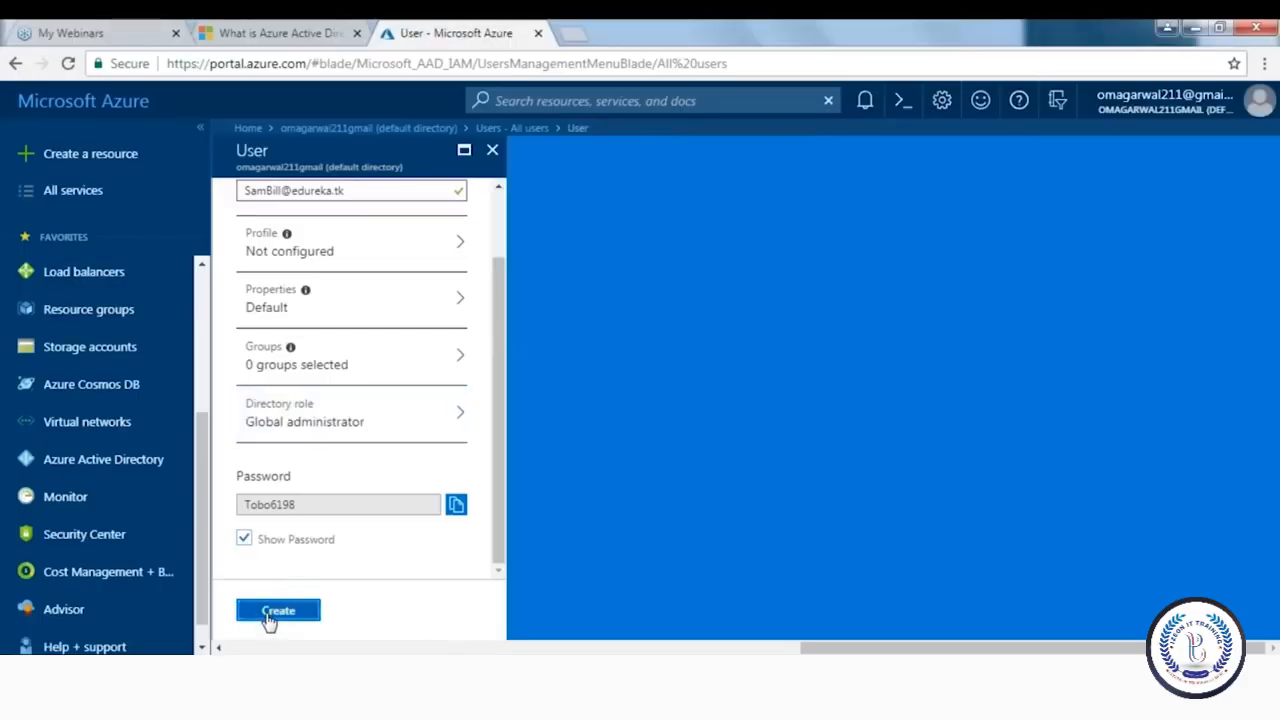
Create the user account and scroll to its Member row at the end of All users
{"action": "left_click", "coordinate": [268, 614]}
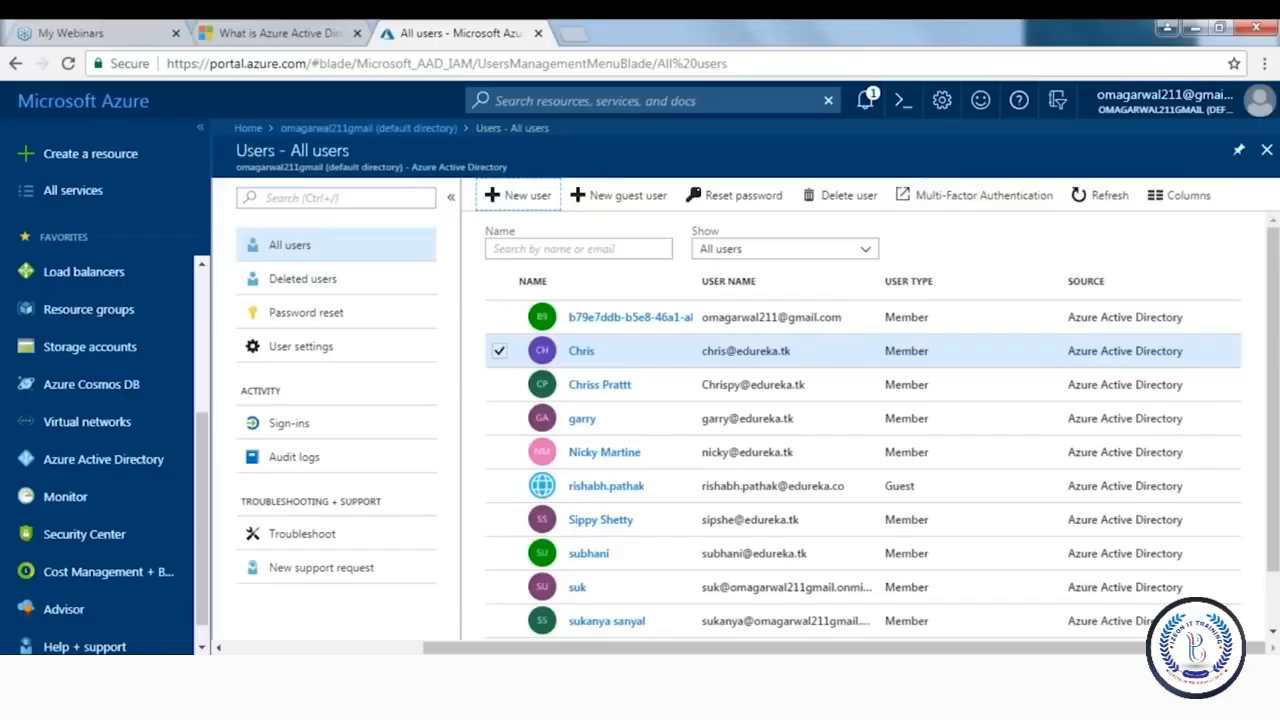
{"action": "left_click", "coordinate": [500, 351]}
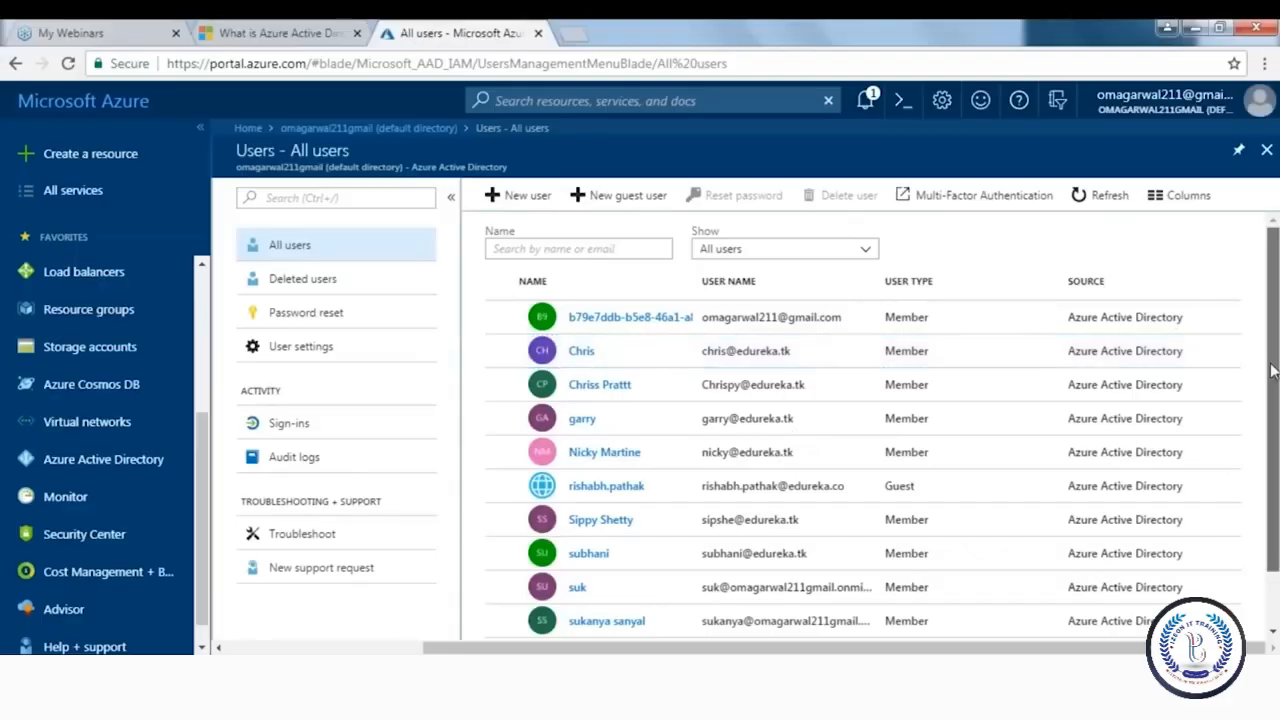
{"action": "scroll", "coordinate": [1272, 371], "scroll_direction": "down", "scroll_amount": 2}
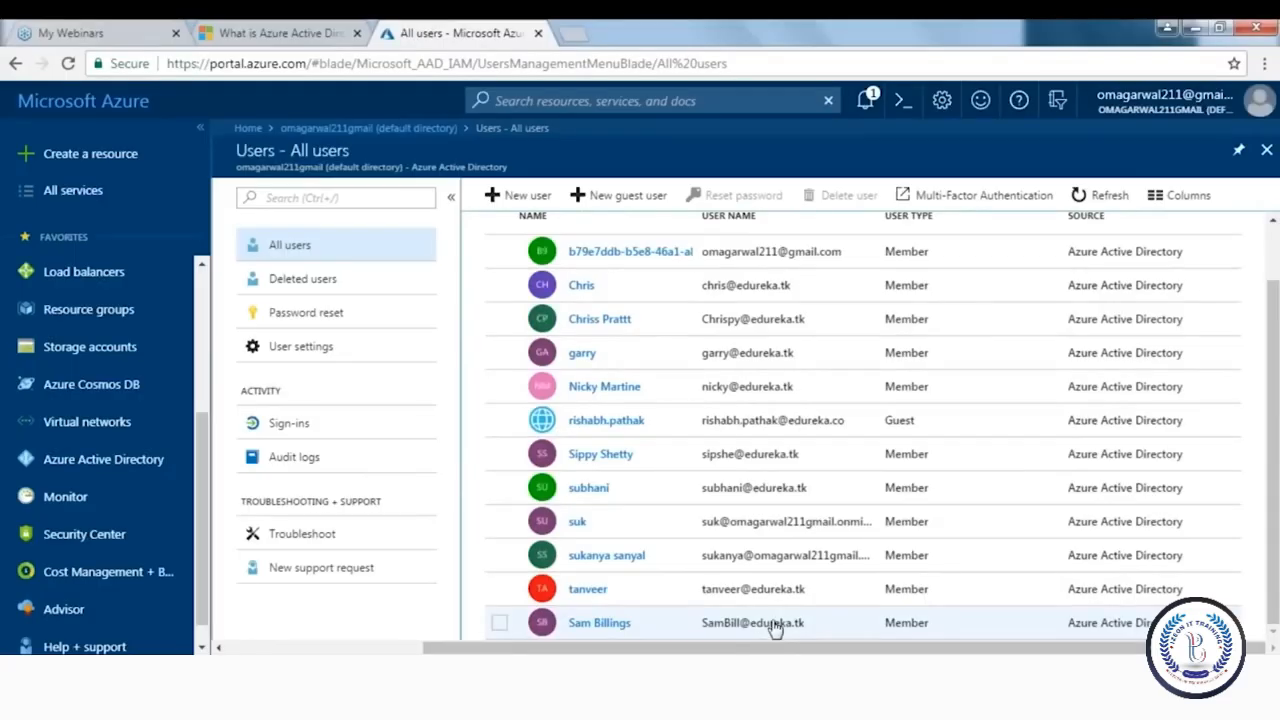
Open the new user's Profile blade and review their identity details, User type Member
{"action": "left_click", "coordinate": [604, 623]}
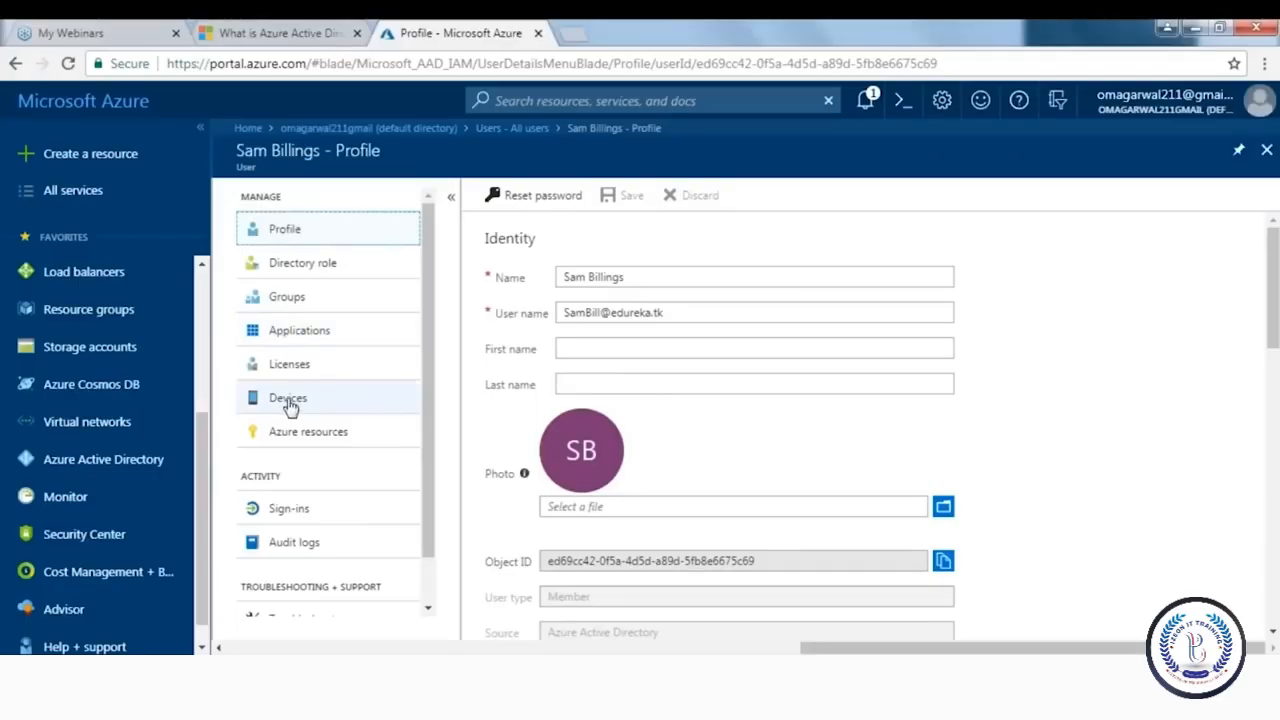
{"action": "scroll", "coordinate": [415, 410], "scroll_direction": "down", "scroll_amount": 1}
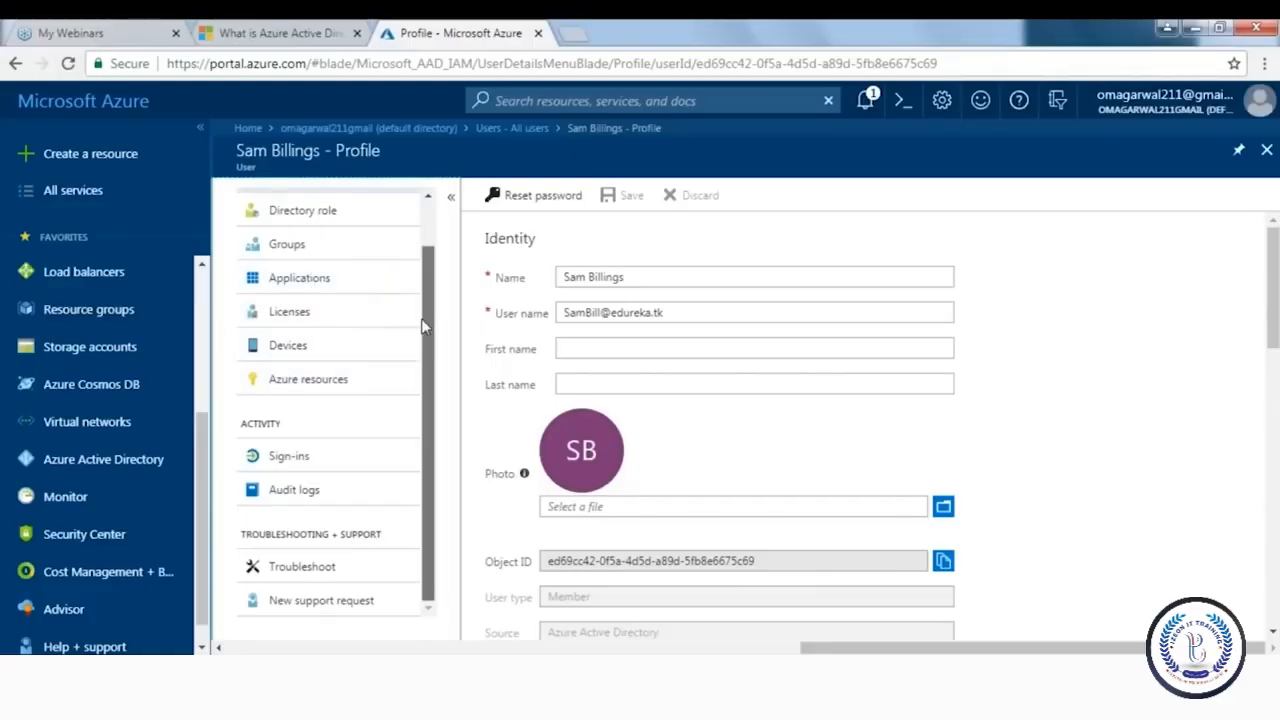
{"action": "scroll", "coordinate": [422, 295], "scroll_direction": "up", "scroll_amount": 1}
{"action": "left_click_drag", "start_coordinate": [422, 291], "coordinate": [428, 276]}
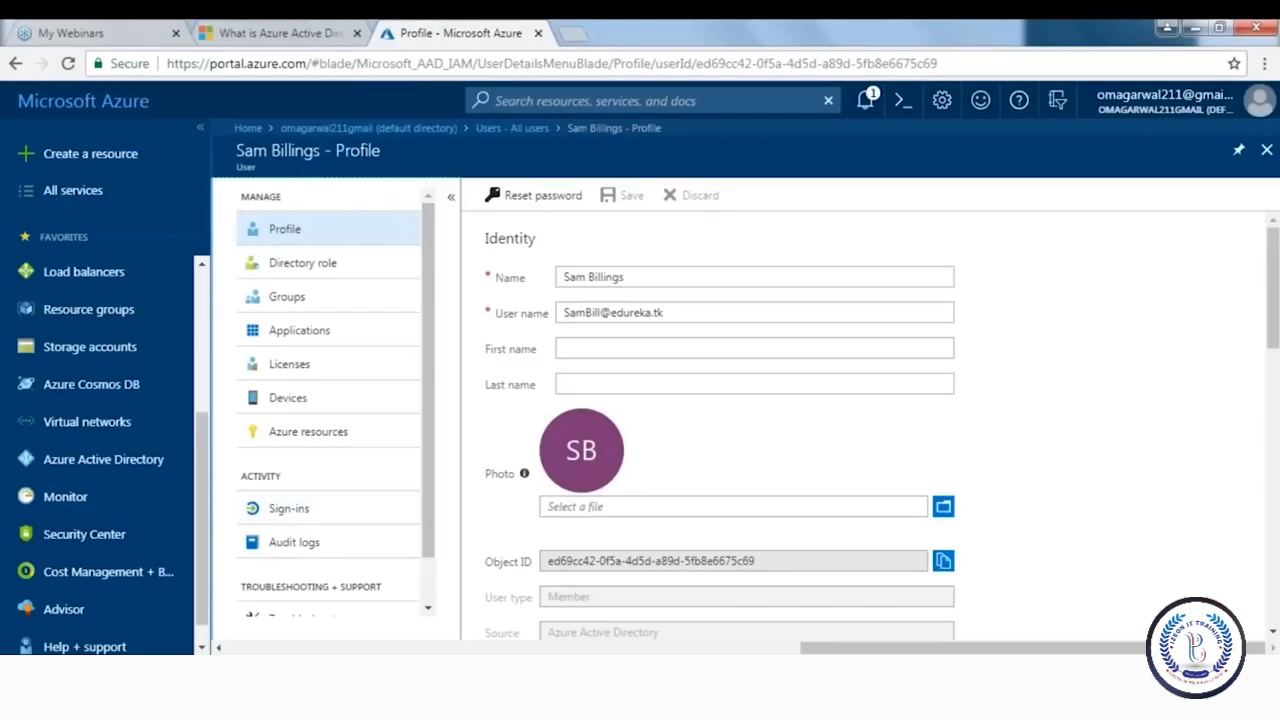
Open a Chrome incognito window, load azure.microsoft.com and go to the portal sign-in
{"action": "right_click", "coordinate": [252, 702]}
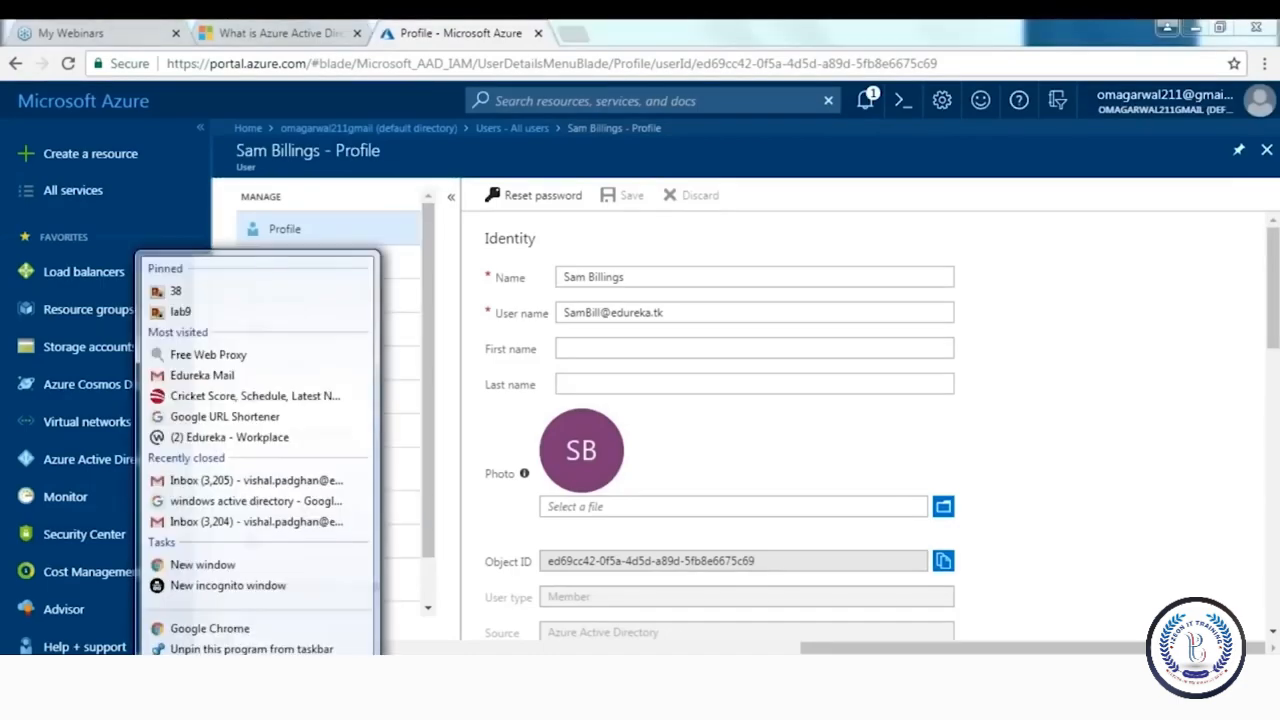
{"action": "left_click", "coordinate": [210, 592]}
{"action": "type", "text": "micr"}
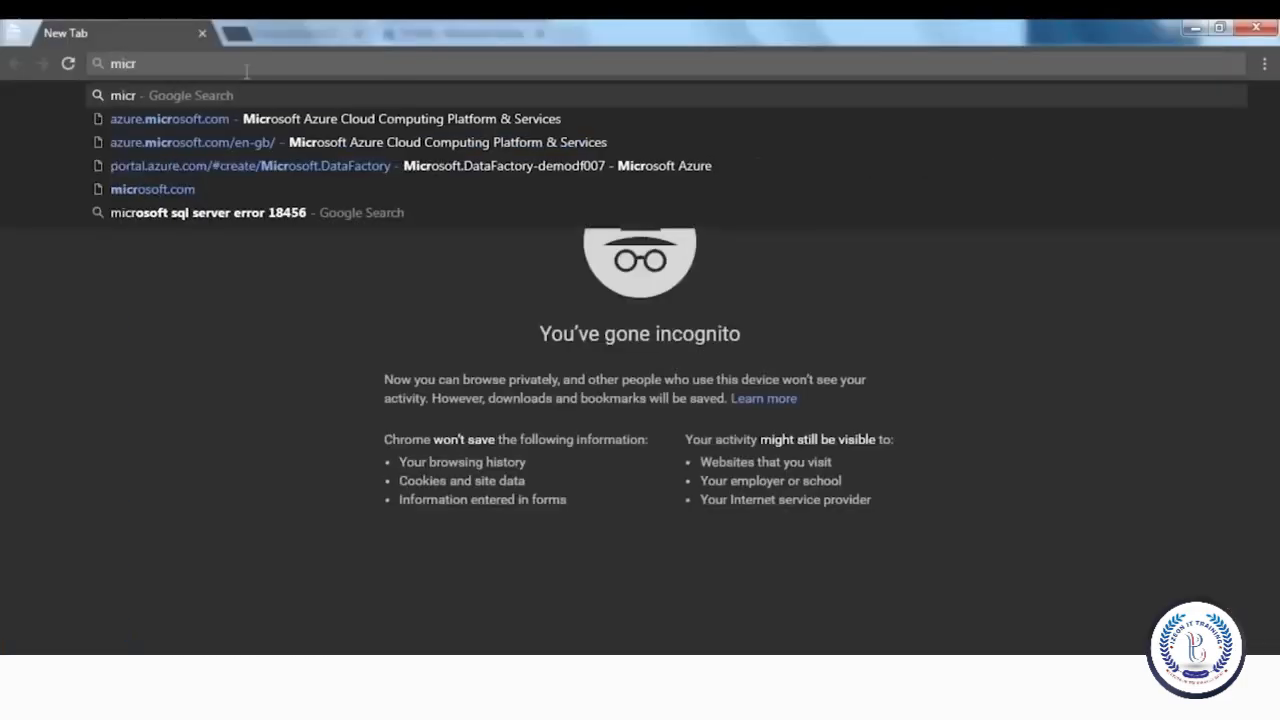
{"action": "key", "text": "Down"}
{"action": "key", "text": "Return"}
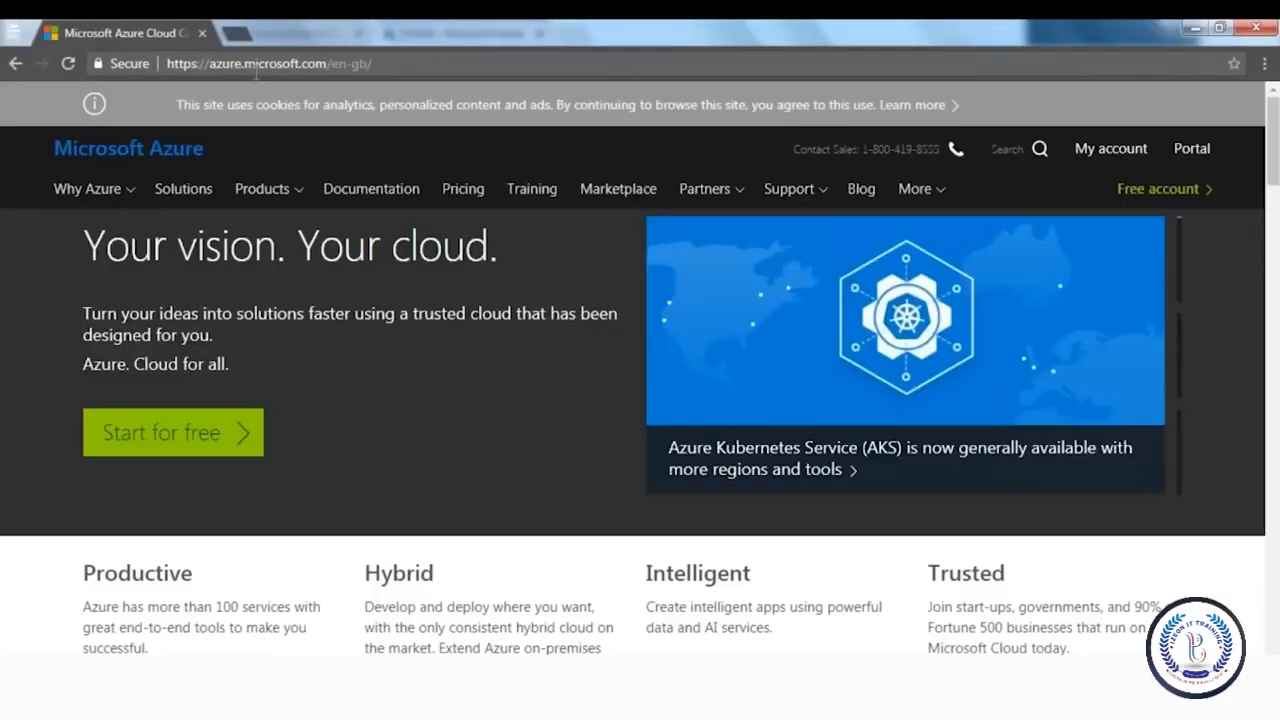
{"action": "left_click", "coordinate": [1193, 148]}
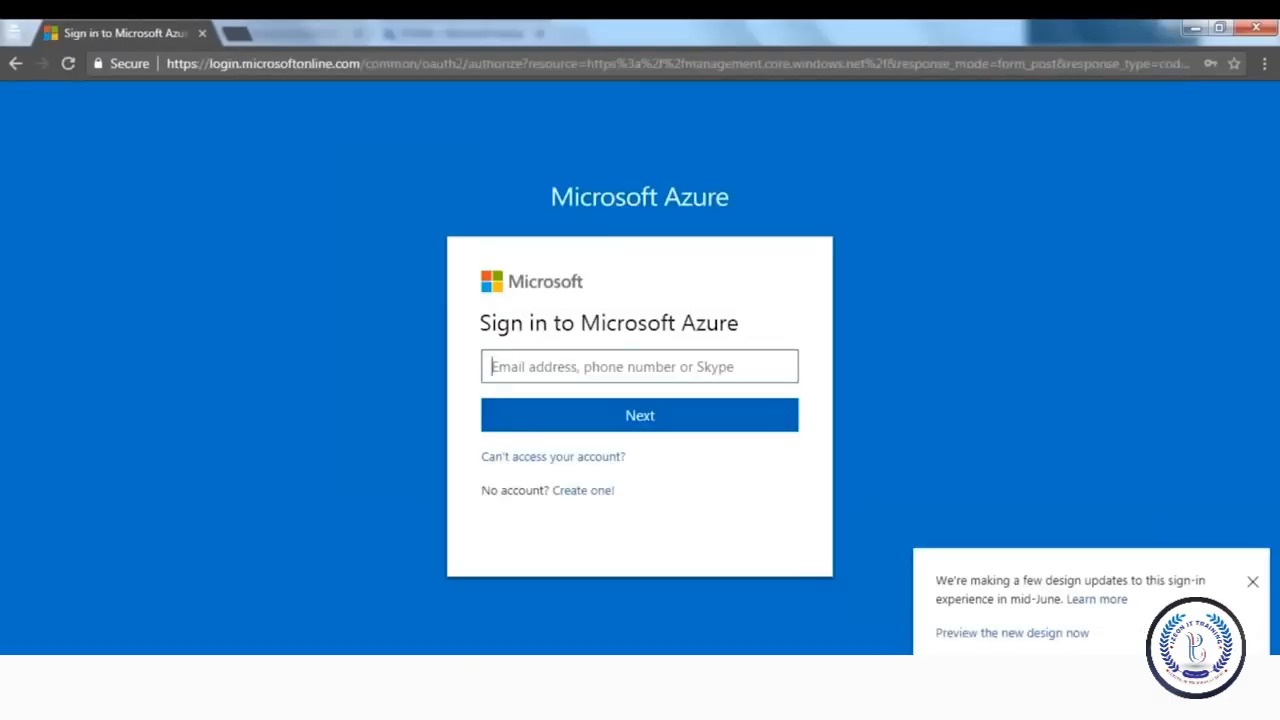
Sign in with the new user's copied user name and temporary password
{"action": "mouse_move", "coordinate": [257, 695]}
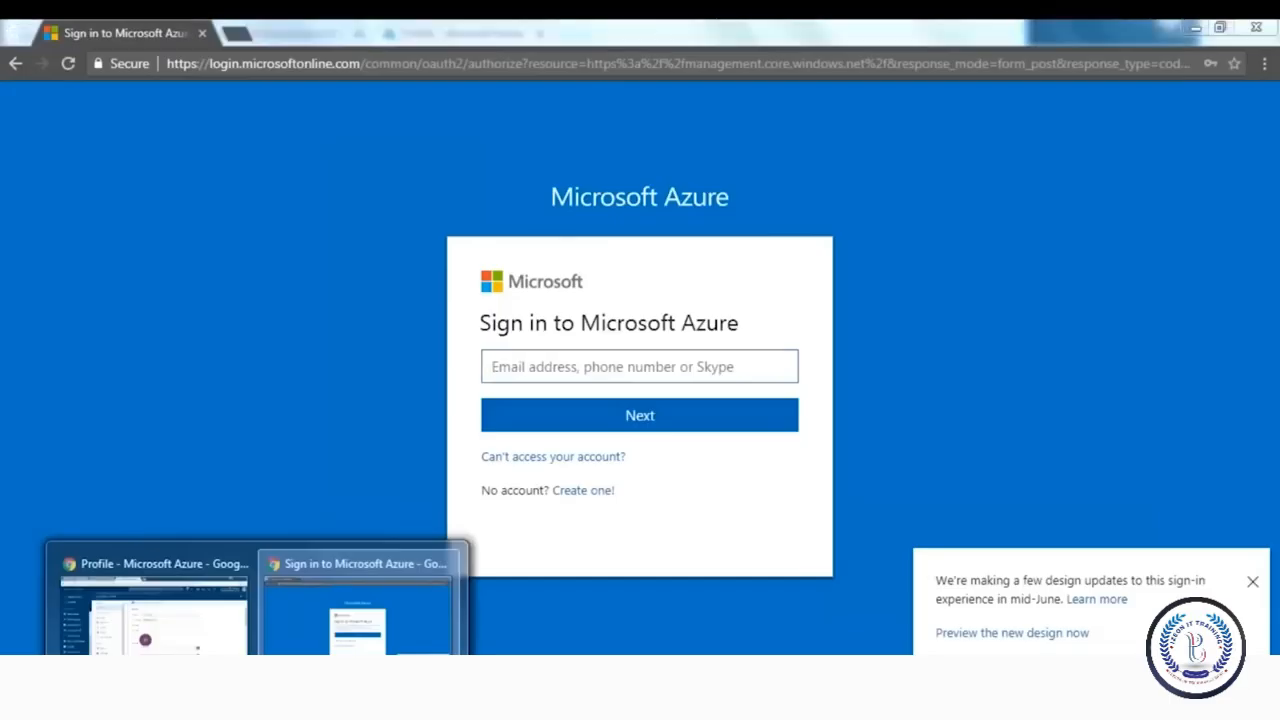
{"action": "left_click", "coordinate": [153, 600]}
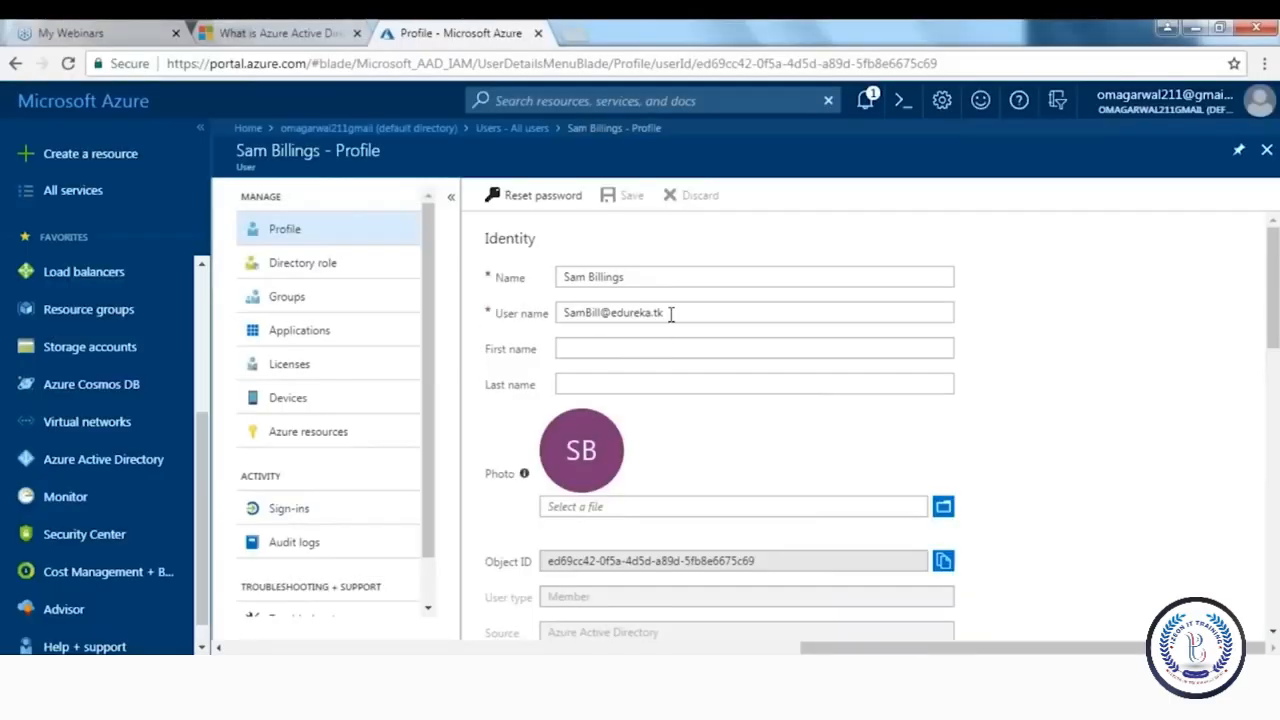
{"action": "left_click_drag", "start_coordinate": [671, 314], "coordinate": [560, 313]}
{"action": "left_click", "coordinate": [257, 690]}
{"action": "left_click", "coordinate": [358, 636]}
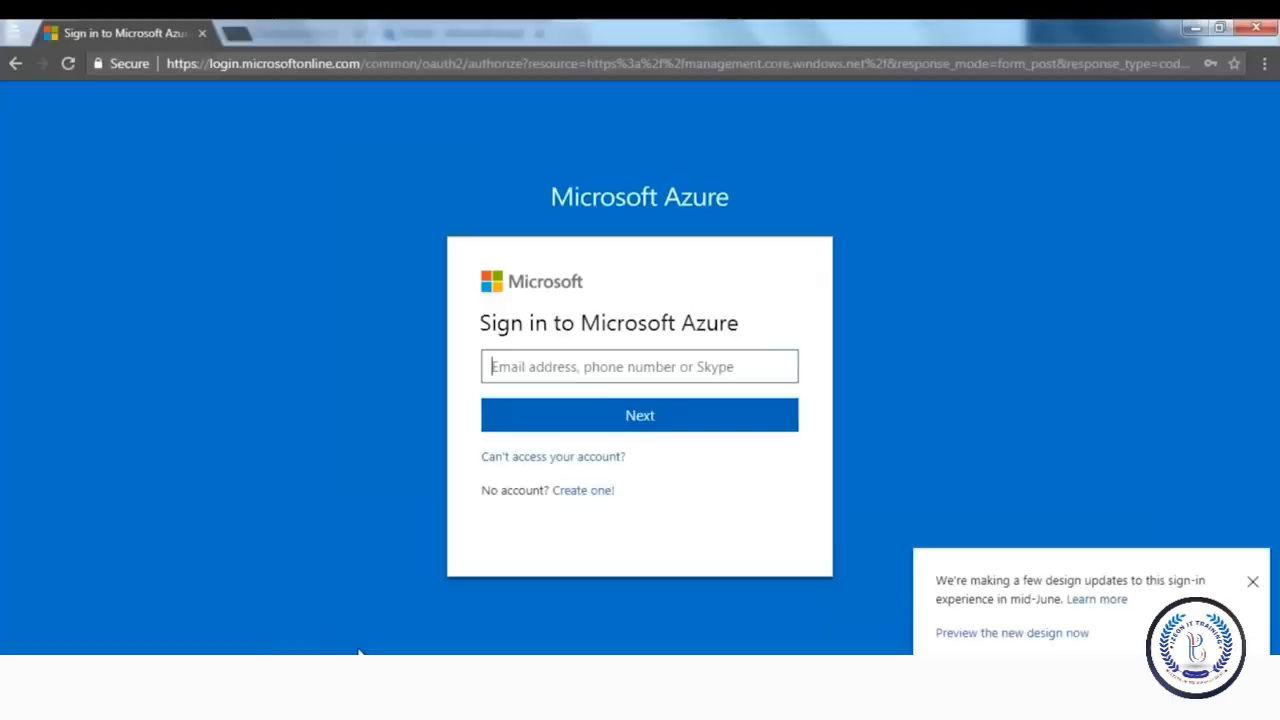
{"action": "key", "text": "ctrl+v"}
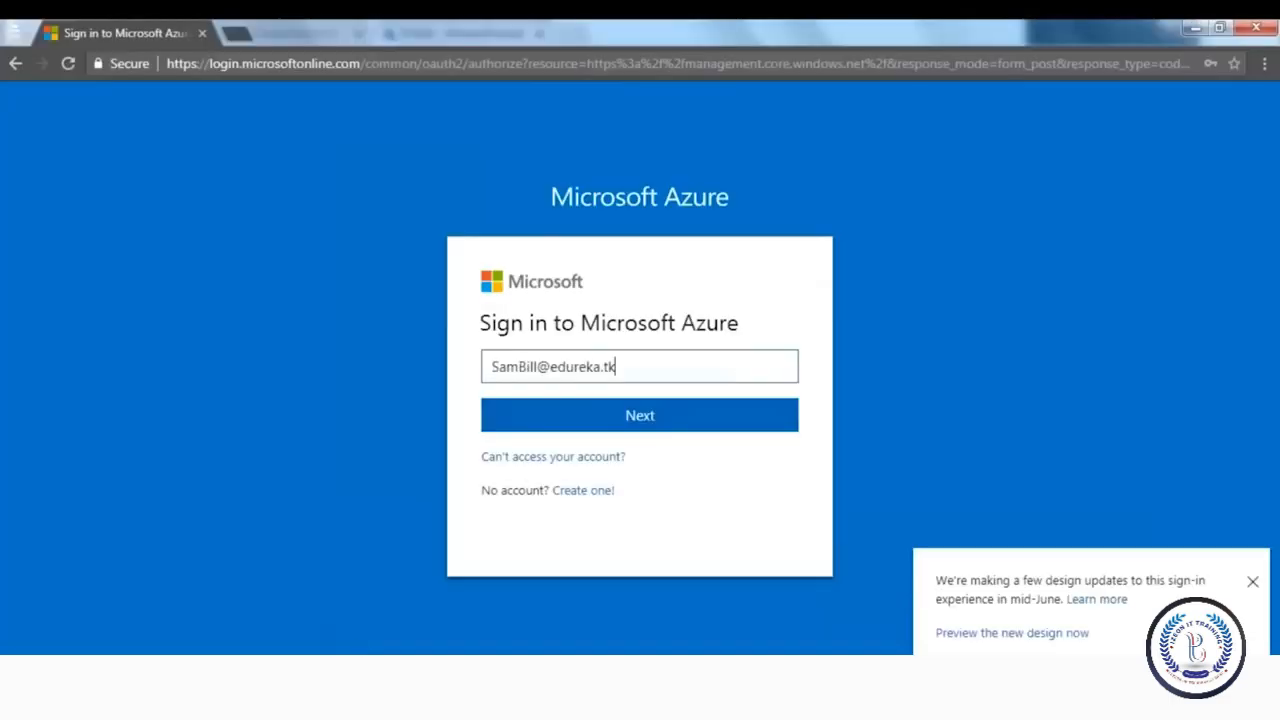
{"action": "left_click", "coordinate": [515, 417]}
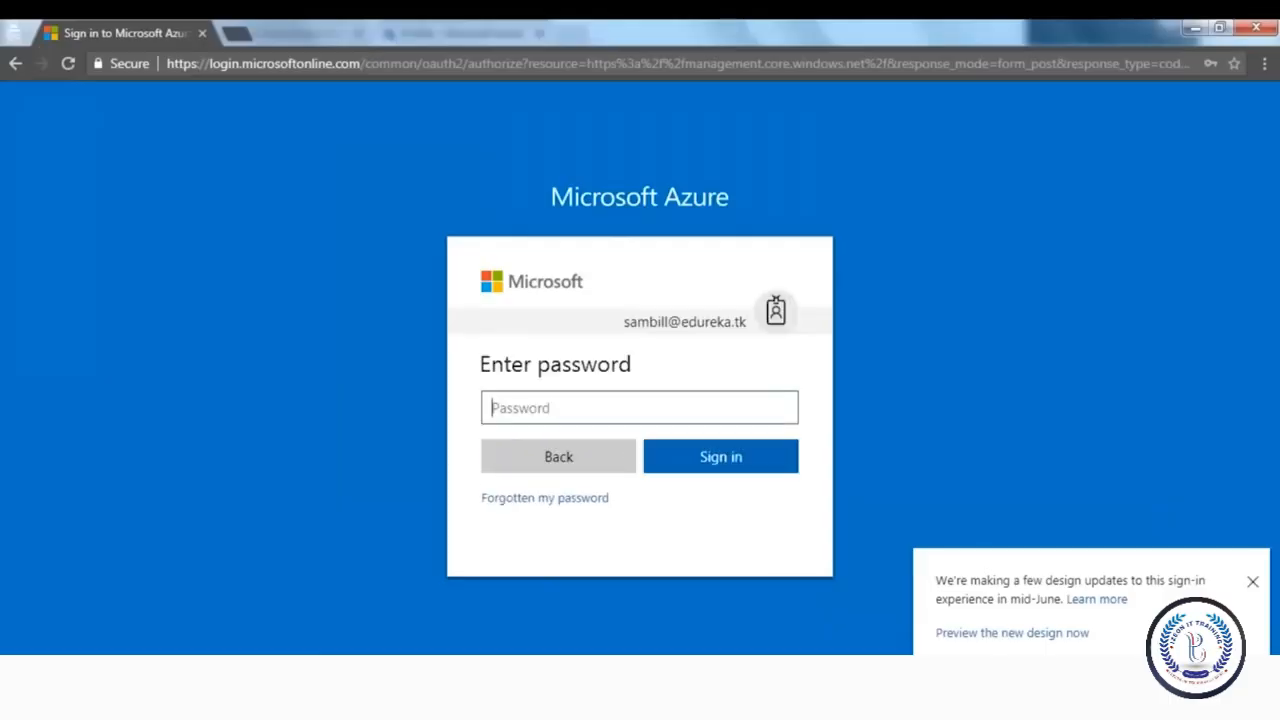
{"action": "type", "text": "••••••••"}
{"action": "left_click", "coordinate": [720, 468]}
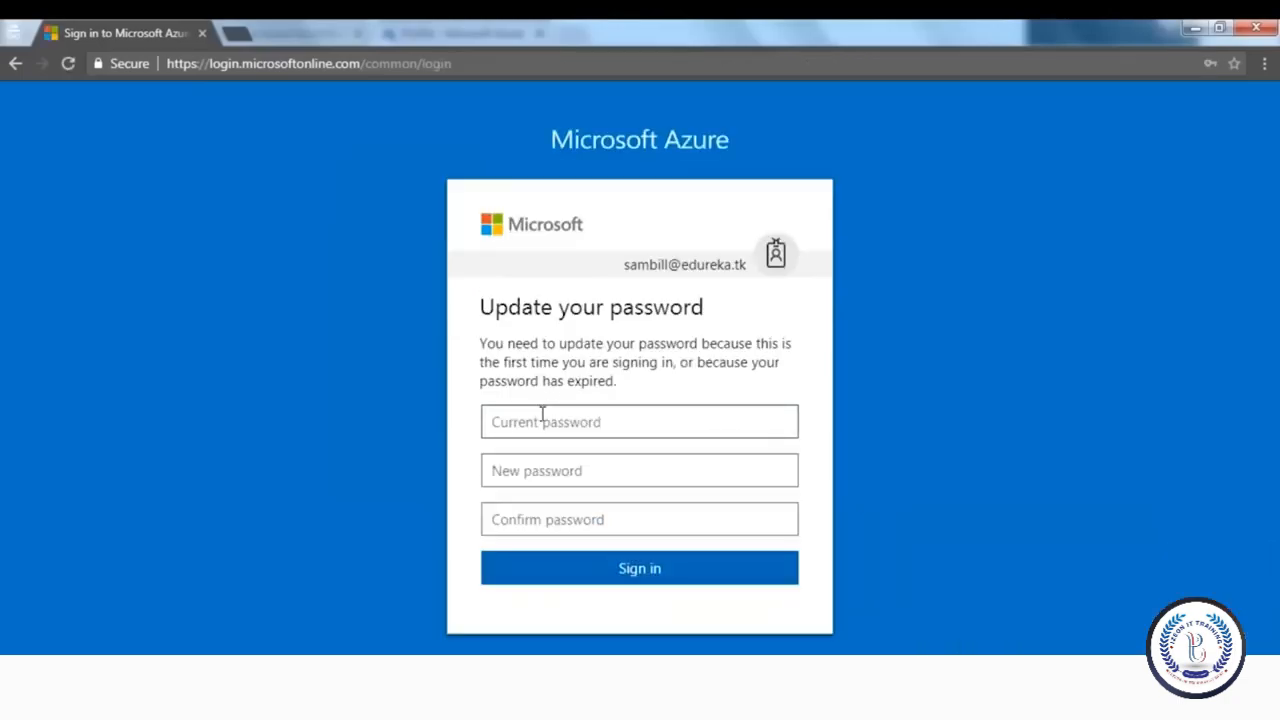
Enter the temporary password, set and confirm a new password, and submit the sign-in
{"action": "left_click", "coordinate": [542, 413]}
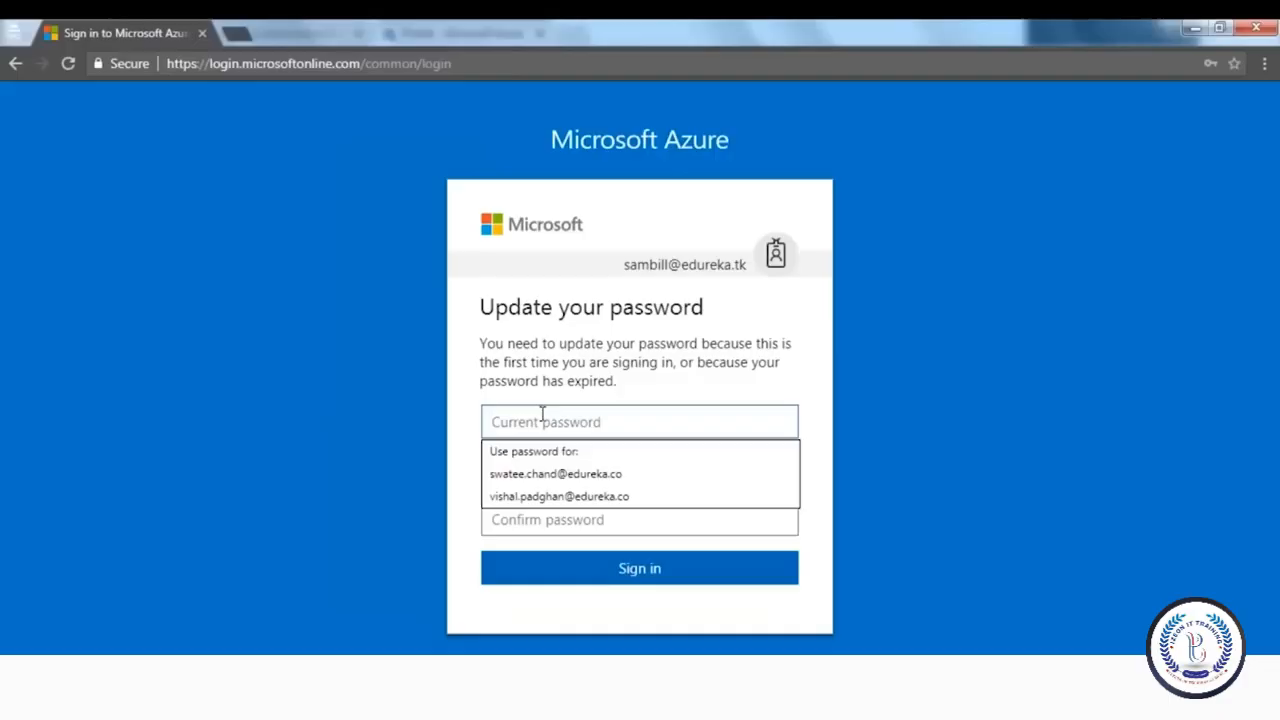
{"action": "type", "text": "•"}
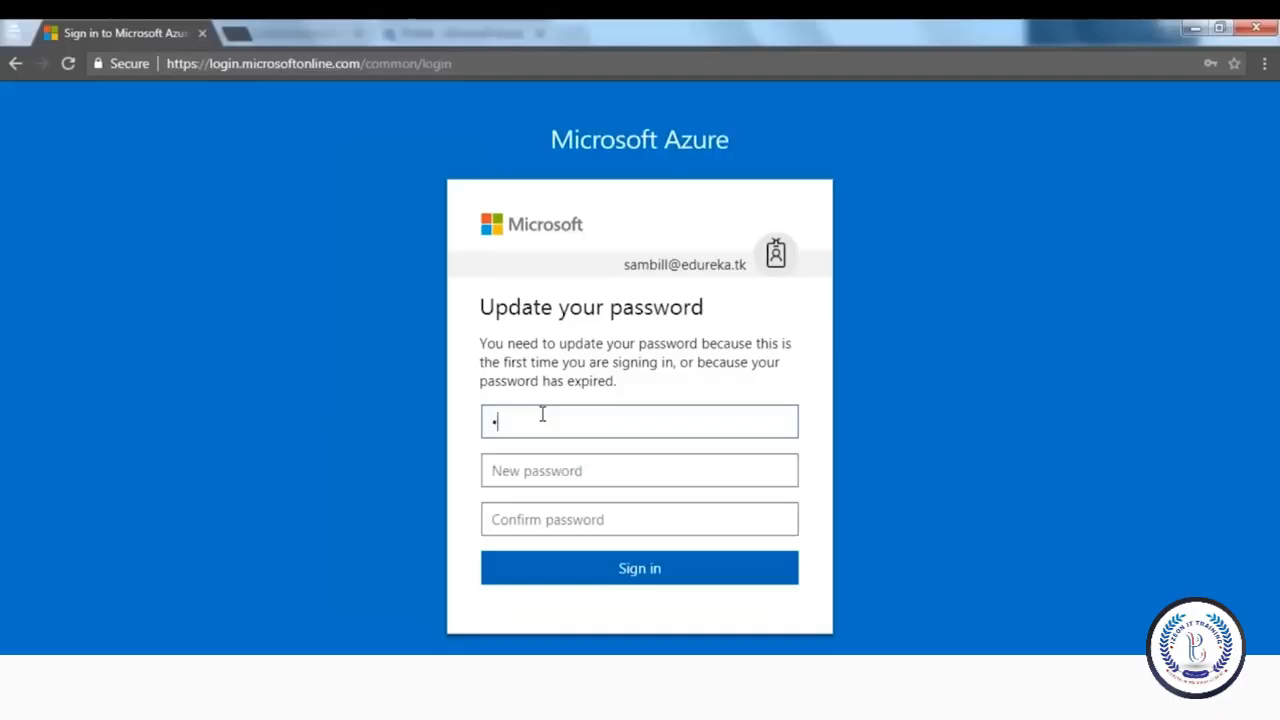
{"action": "type", "text": "•••••••"}
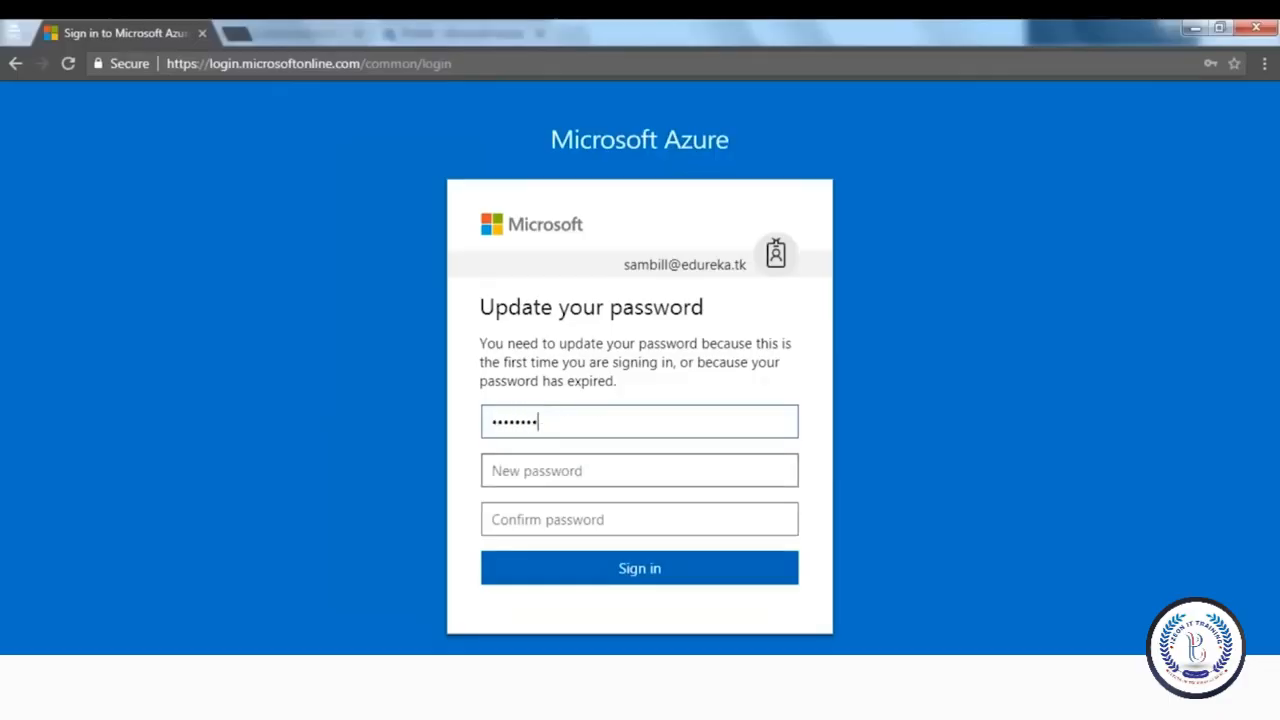
{"action": "left_click", "coordinate": [549, 481]}
{"action": "type", "text": "•••••••••••••"}
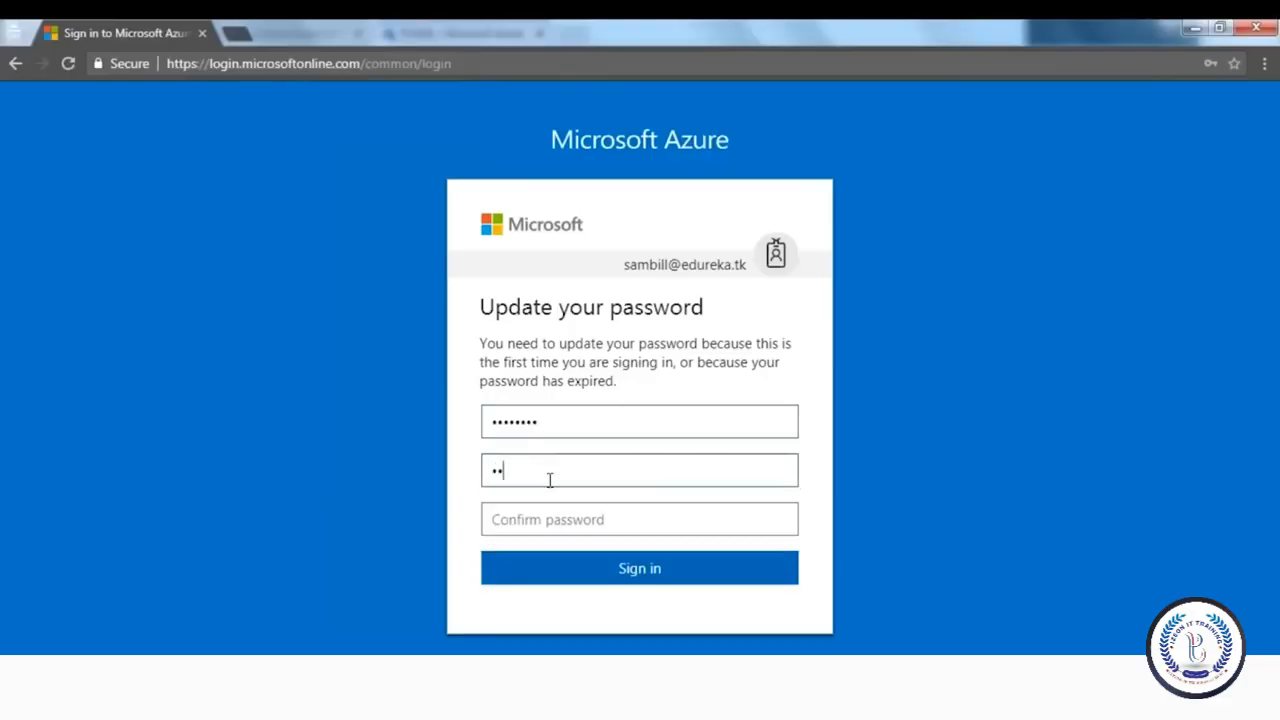
{"action": "type", "text": "•"}
{"action": "key", "text": "Tab"}
{"action": "type", "text": "••••••••••••••"}
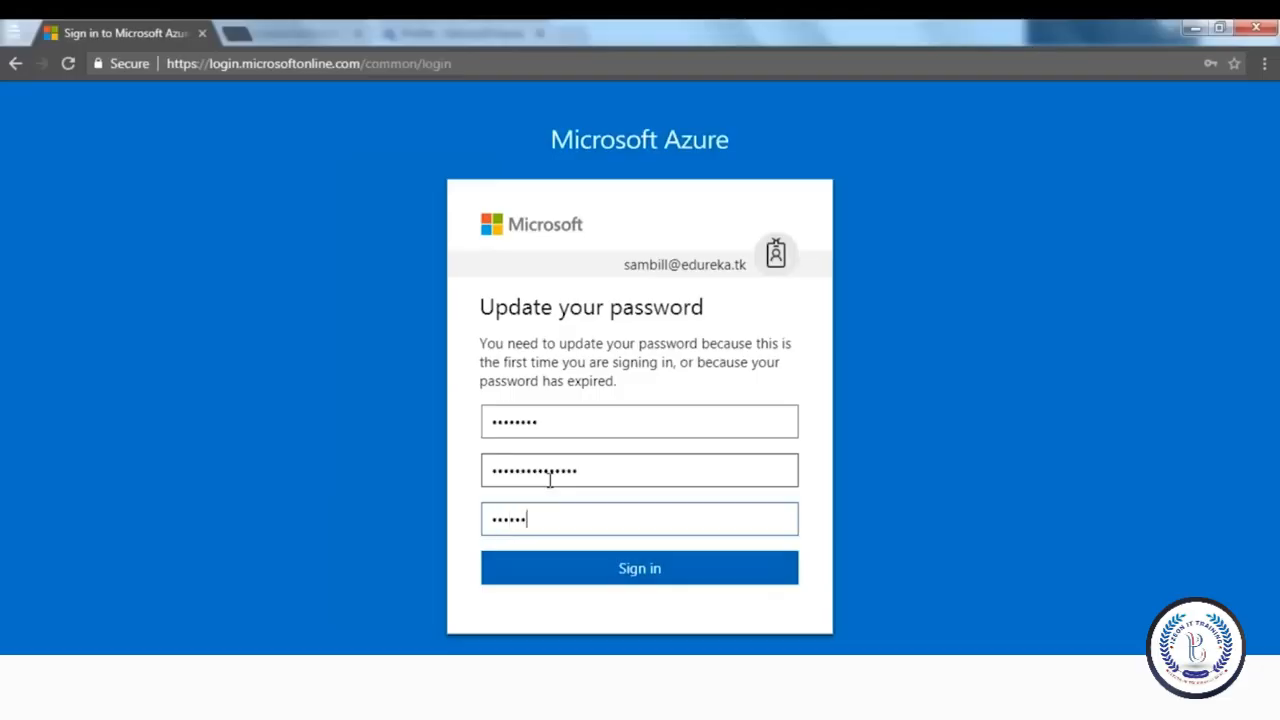
{"action": "left_click", "coordinate": [580, 572]}
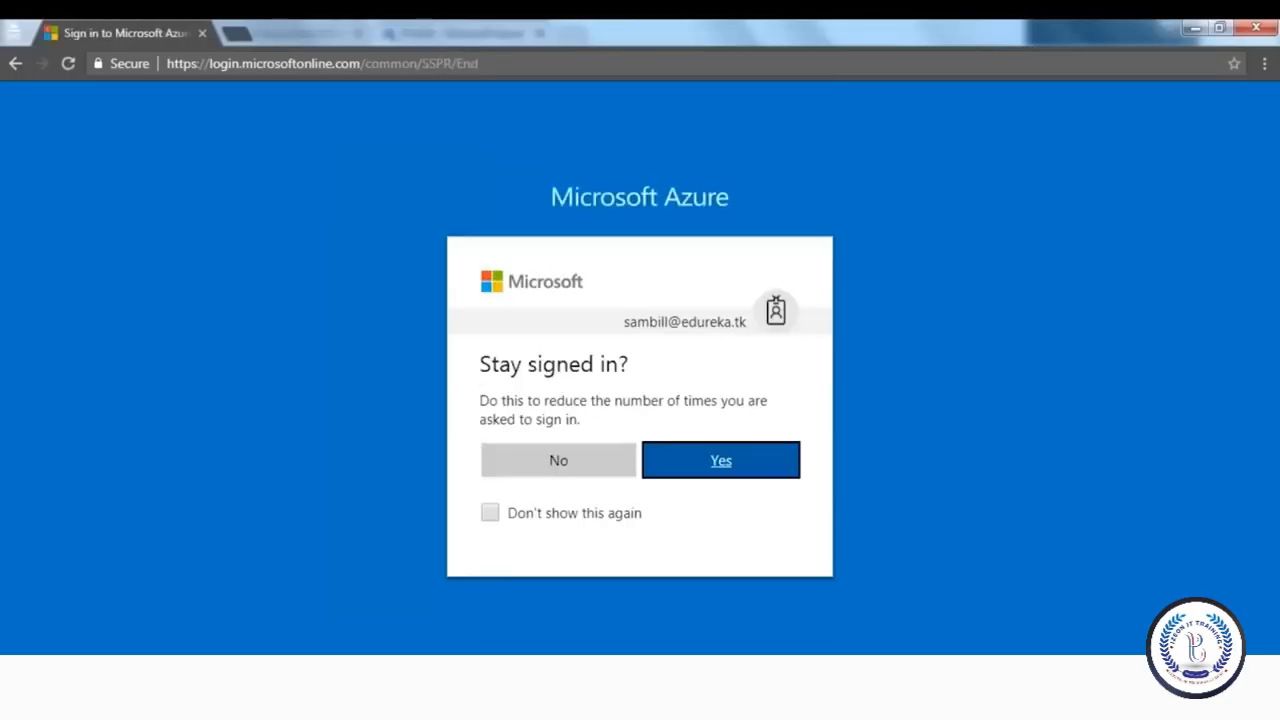
Decline staying signed in and dismiss the welcome tour to reach the empty Dashboard
{"action": "left_click", "coordinate": [569, 458]}
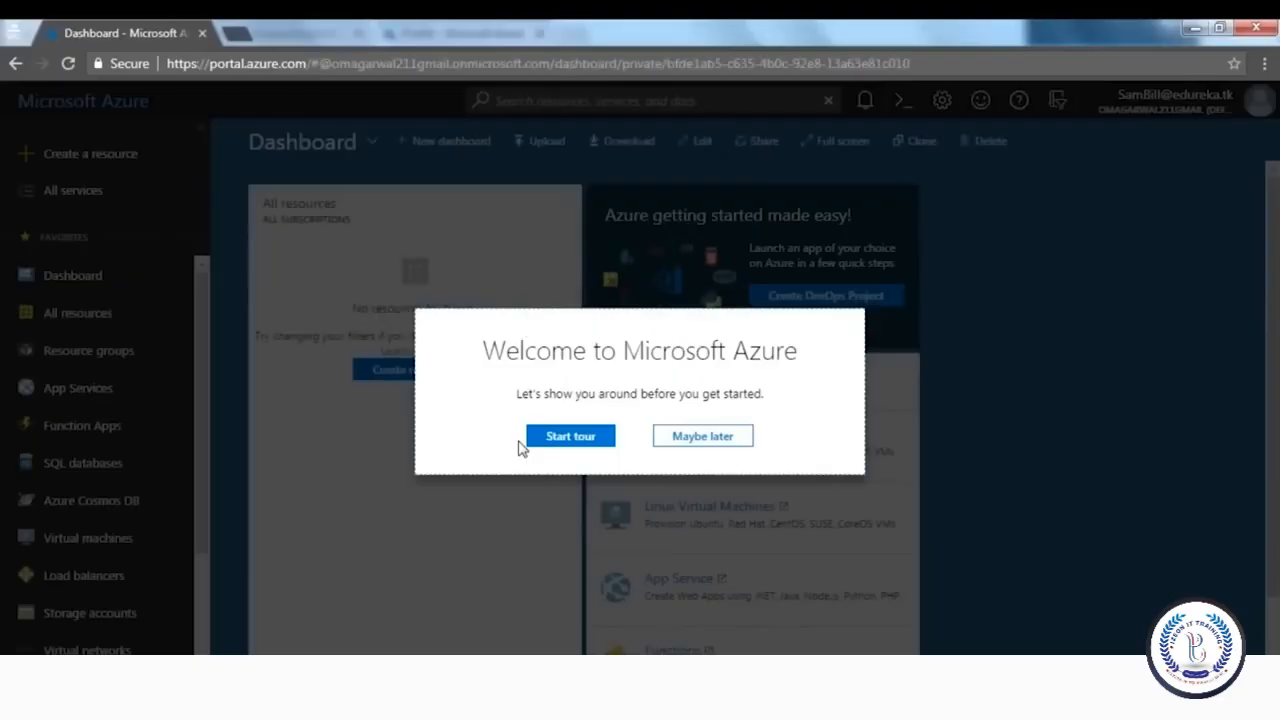
{"action": "left_click", "coordinate": [680, 440]}
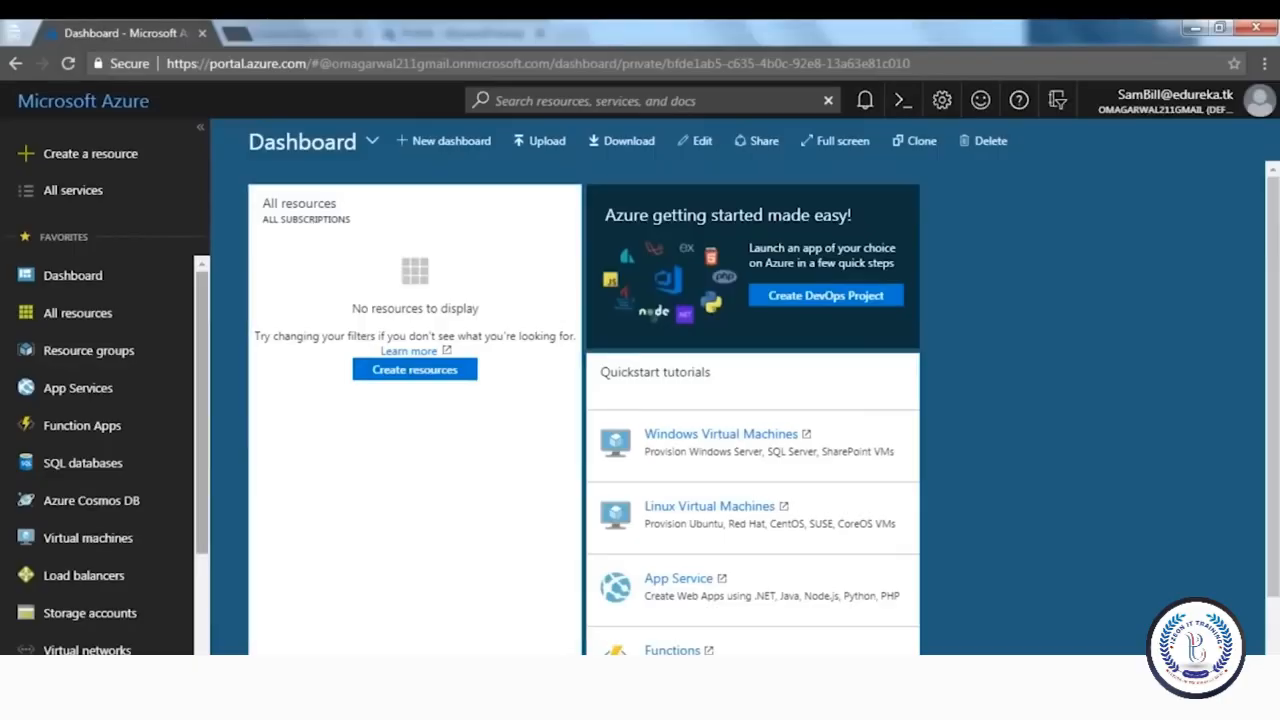
{"action": "scroll", "coordinate": [82, 563], "scroll_direction": "down", "scroll_amount": 2}
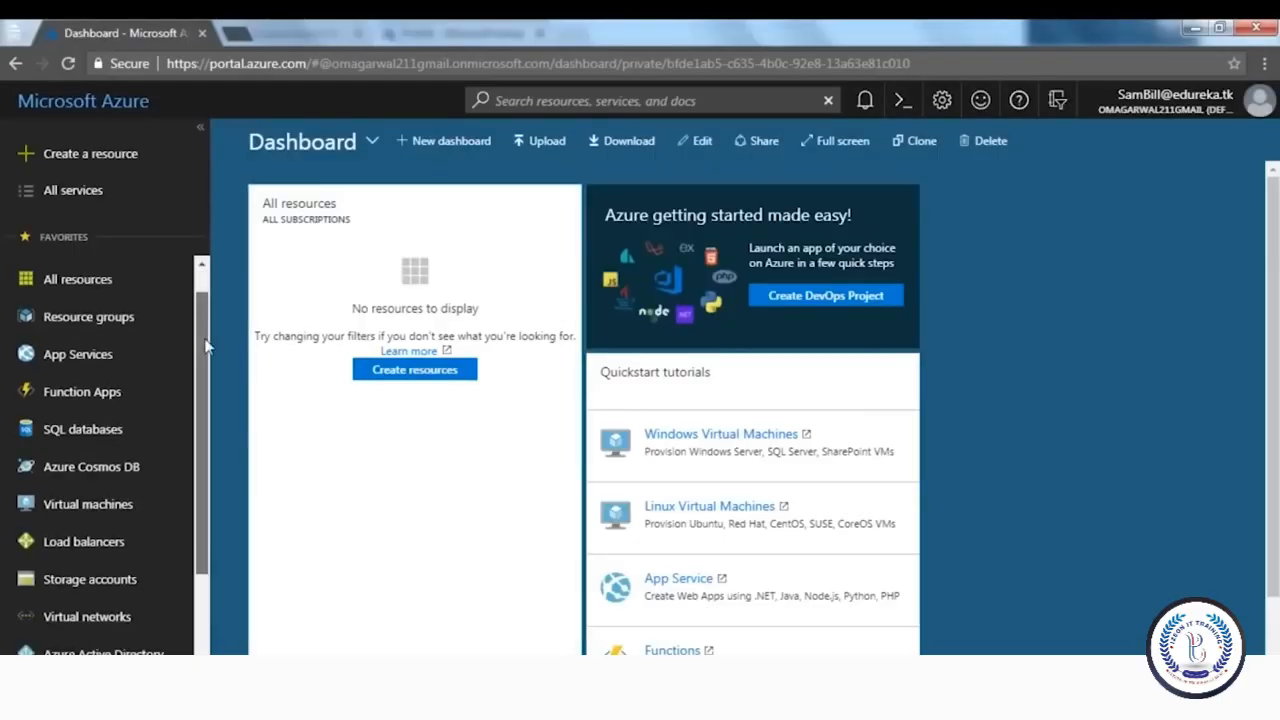
Open Azure Active Directory, then sign out of the new user's account
{"action": "left_click", "coordinate": [86, 605]}
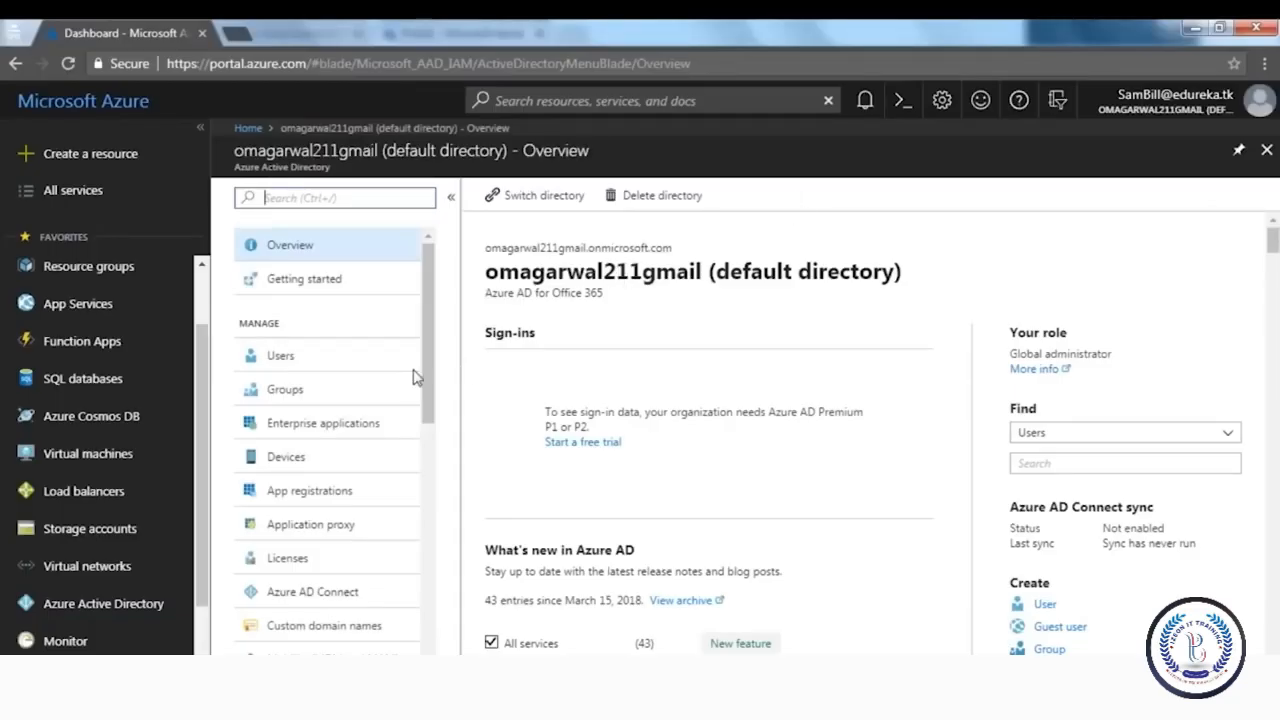
{"action": "mouse_move", "coordinate": [430, 388]}
{"action": "left_mouse_down"}
{"action": "mouse_move", "coordinate": [433, 471]}
{"action": "mouse_move", "coordinate": [437, 374]}
{"action": "left_mouse_up"}
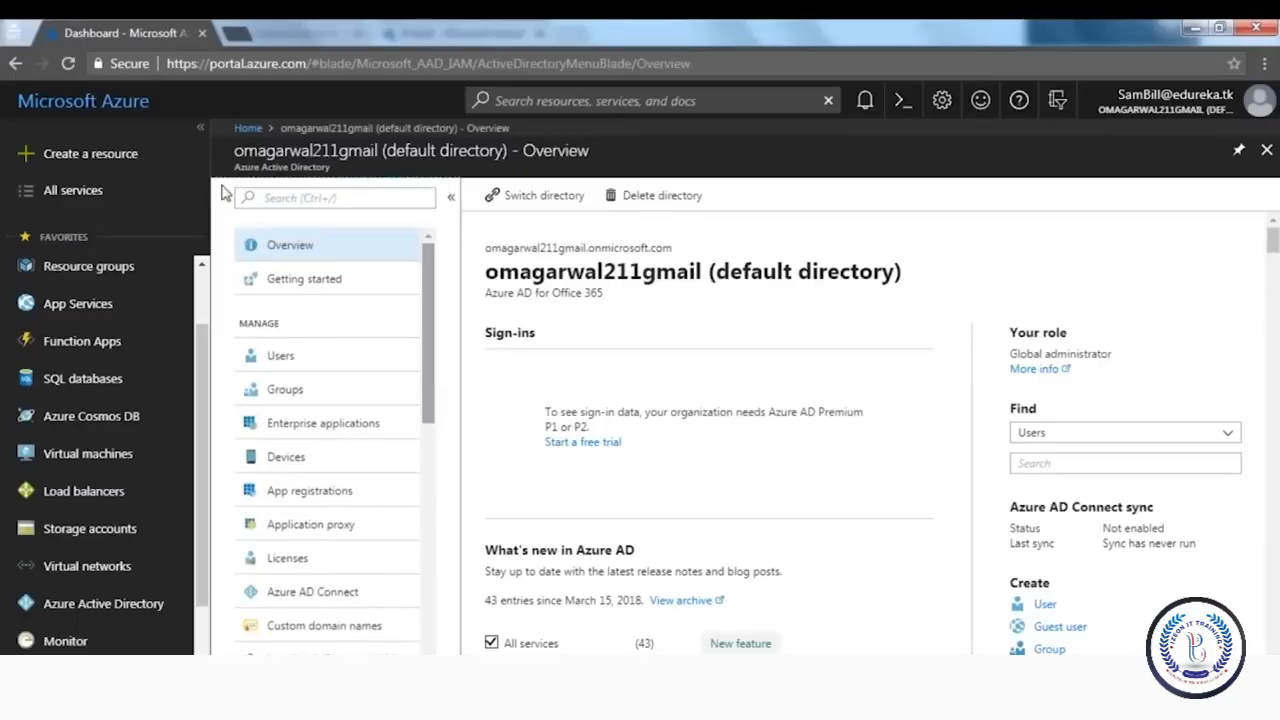
{"action": "left_click", "coordinate": [1200, 100]}
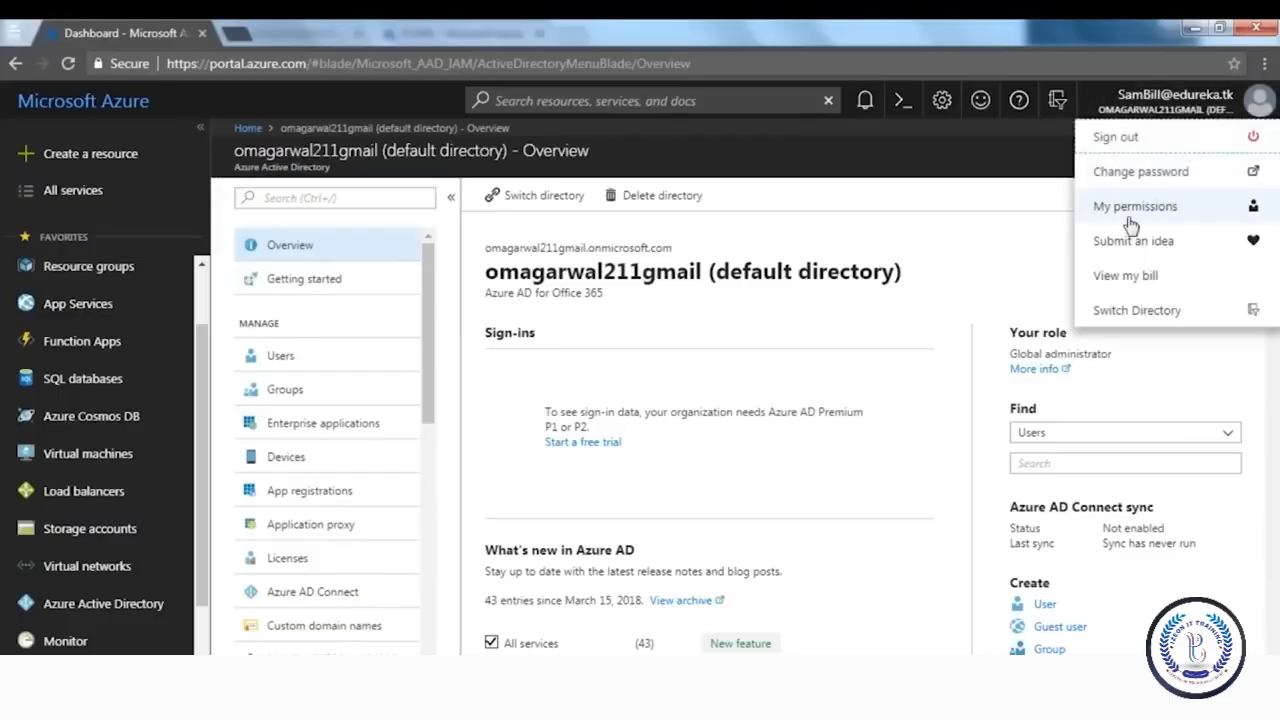
{"action": "left_click", "coordinate": [1112, 136]}
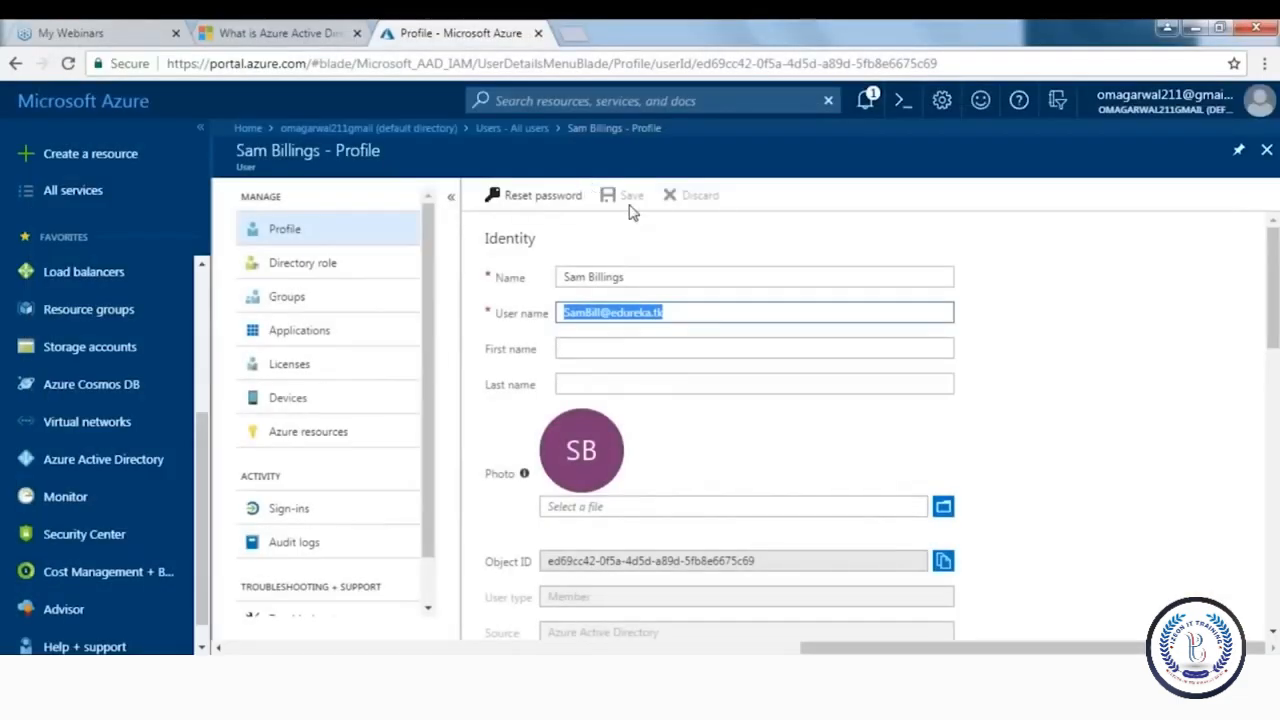
{"action": "left_click", "coordinate": [296, 165]}
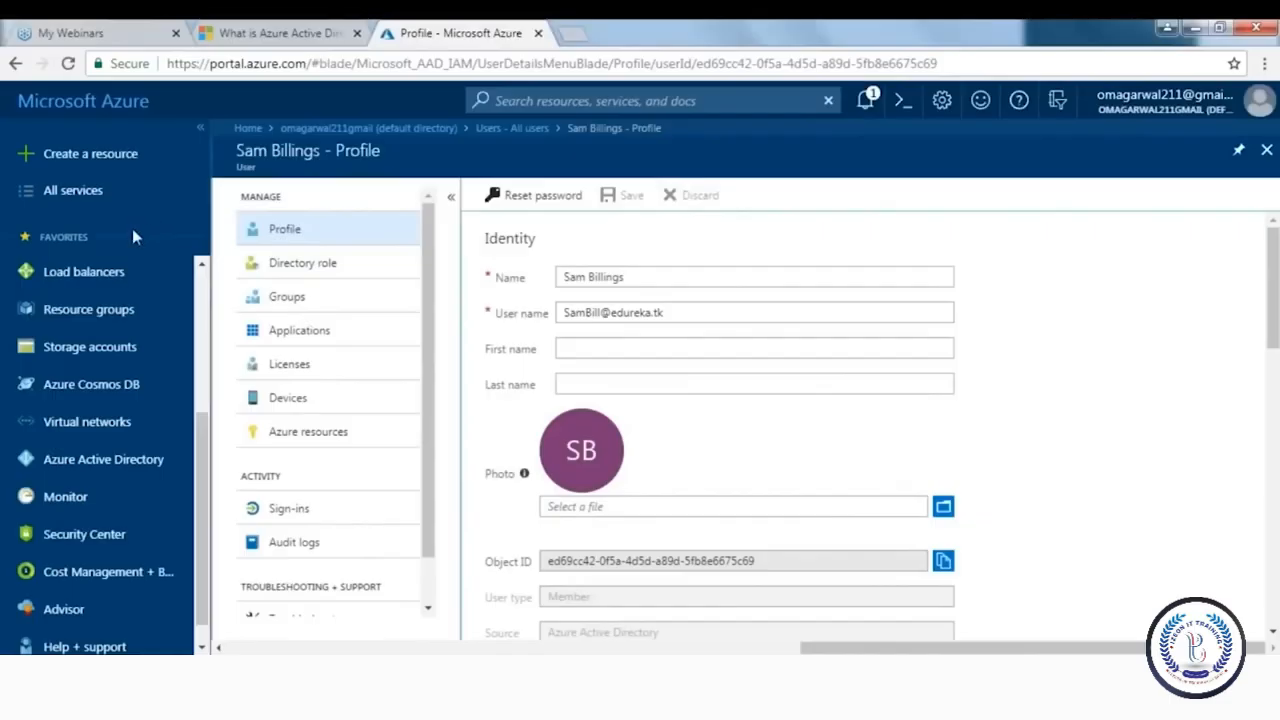
Open Azure Active Directory's All users list and scroll through the directory's users
{"action": "left_click", "coordinate": [90, 461]}
{"action": "left_click", "coordinate": [283, 358]}
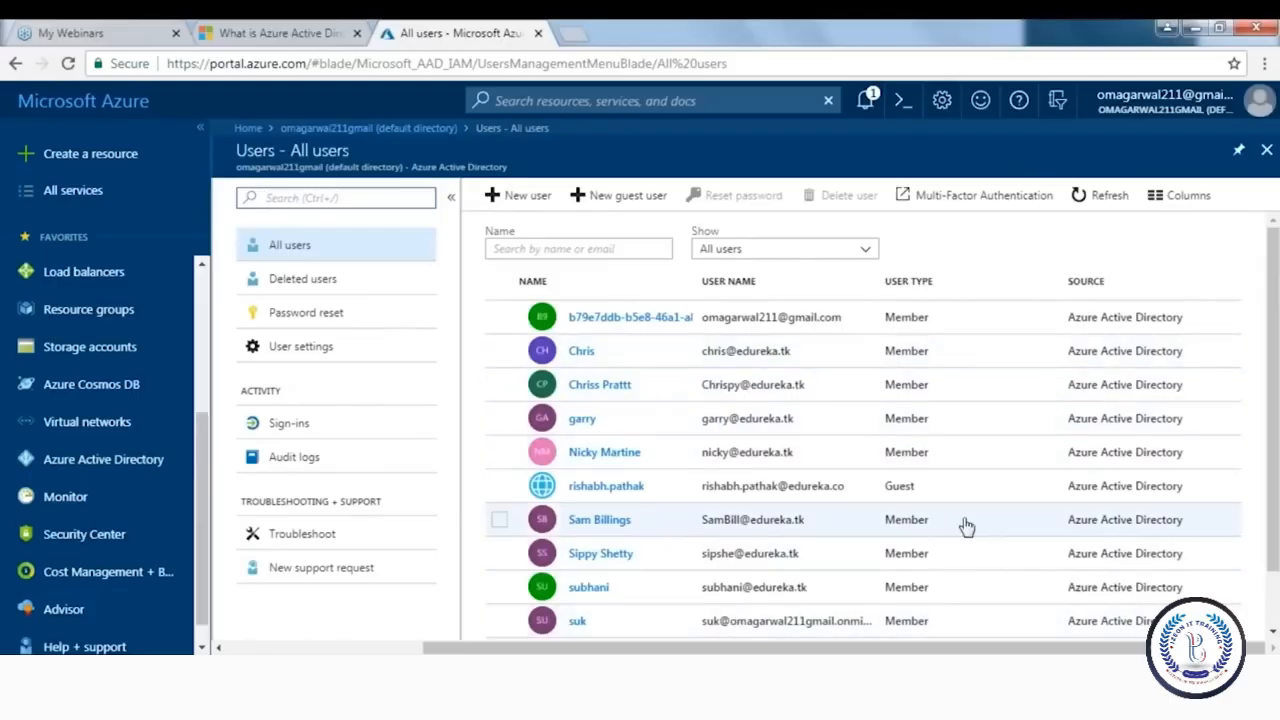
{"action": "scroll", "coordinate": [1272, 380], "scroll_direction": "down", "scroll_amount": 1}
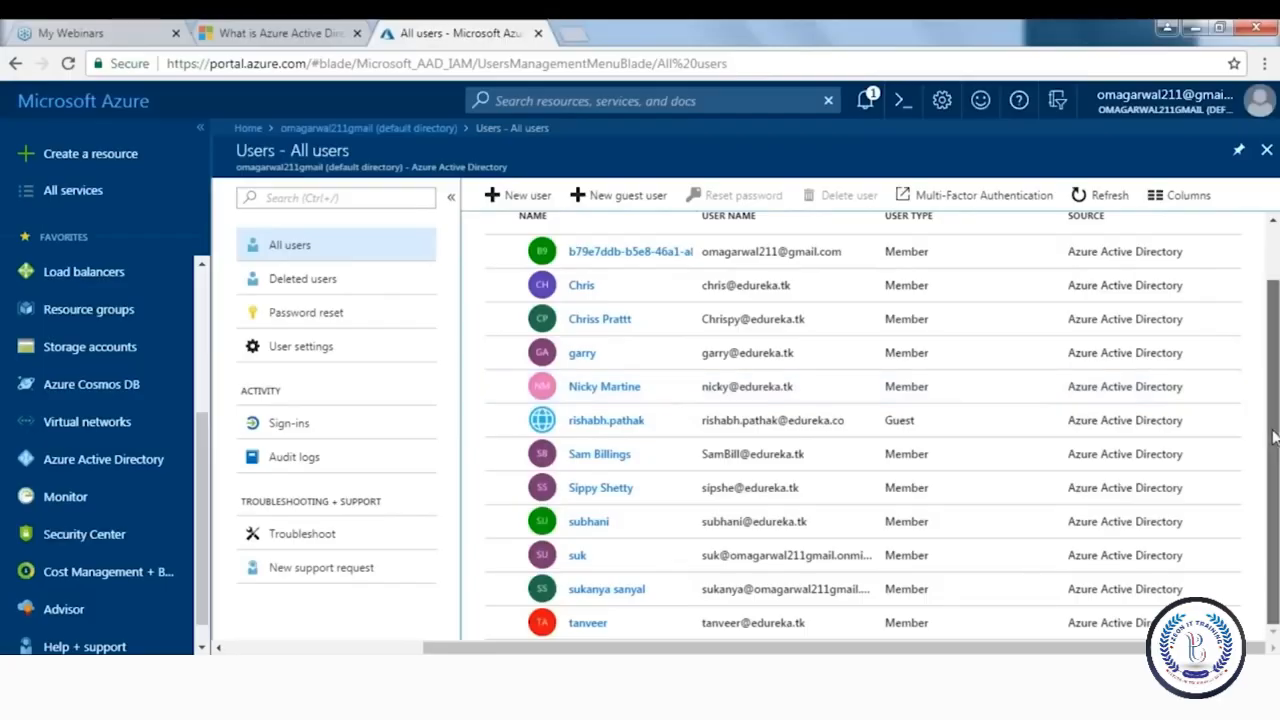
{"action": "scroll", "coordinate": [1273, 437], "scroll_direction": "up", "scroll_amount": 2}
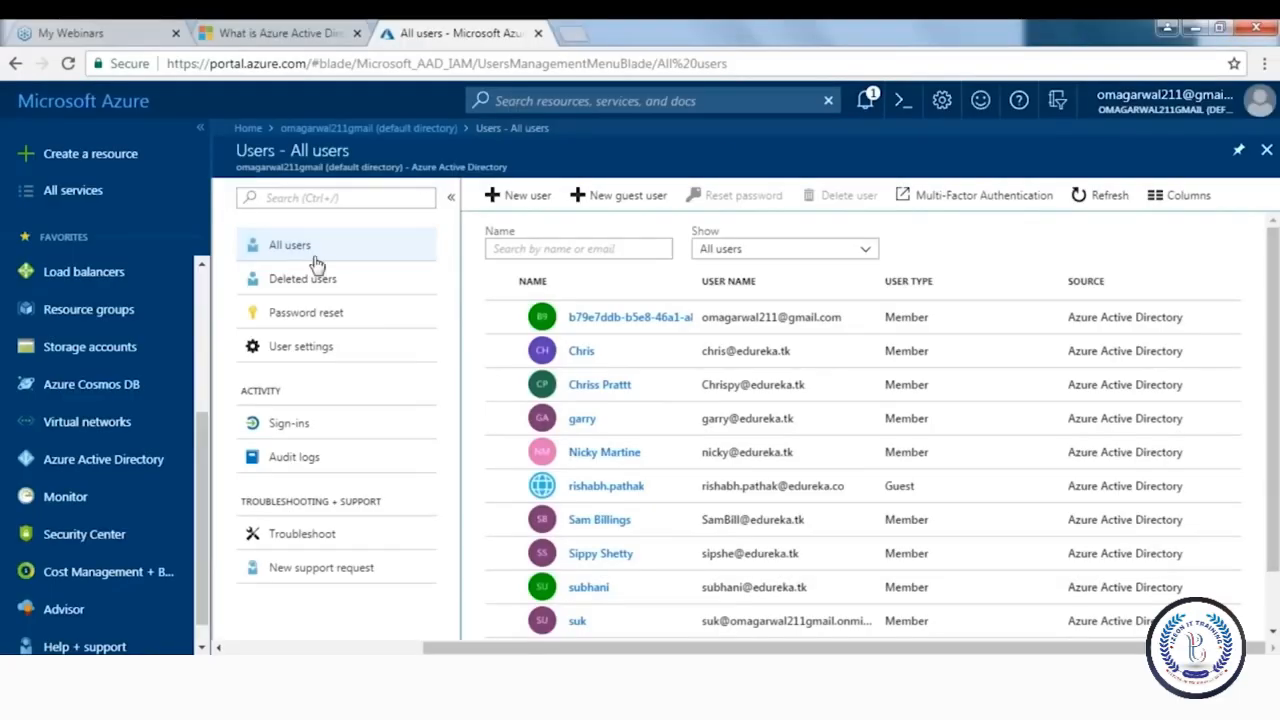
{"action": "scroll", "coordinate": [100, 470], "scroll_direction": "up", "scroll_amount": 2}
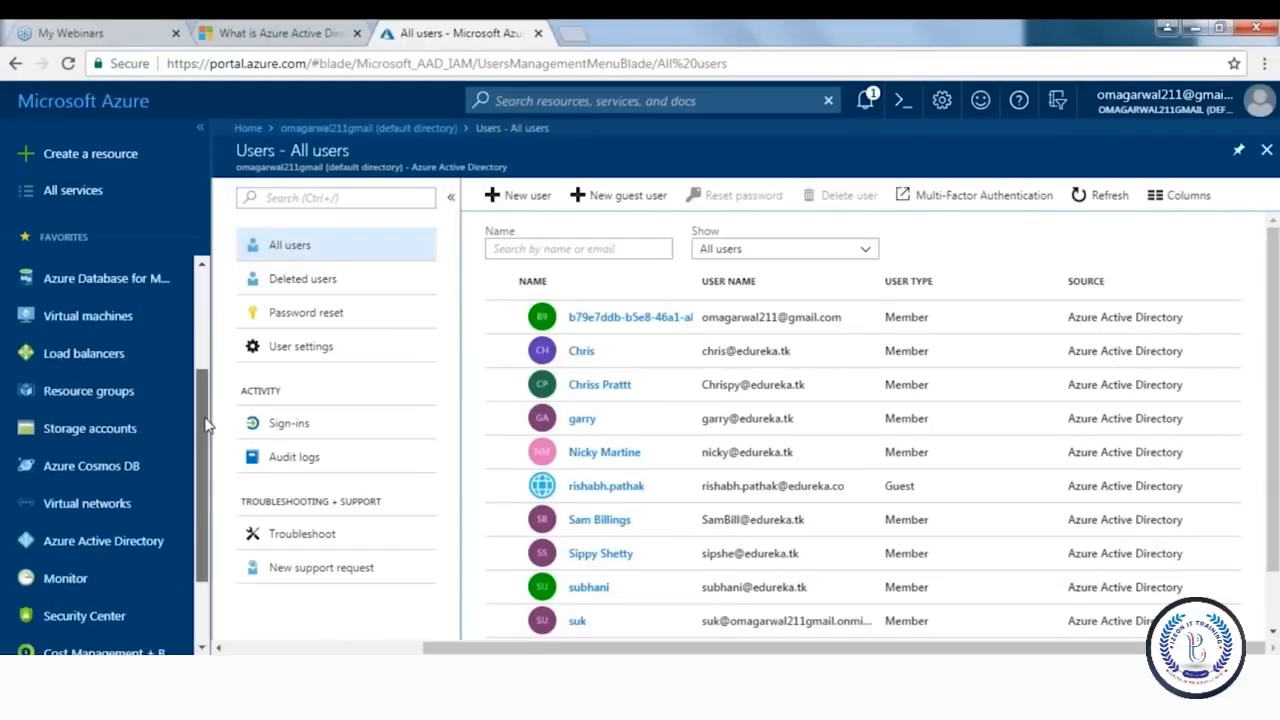
{"action": "scroll", "coordinate": [100, 470], "scroll_direction": "down", "scroll_amount": 1}
From the directory overview, go to Custom domain names and start adding a custom domain
{"action": "left_click", "coordinate": [124, 505]}
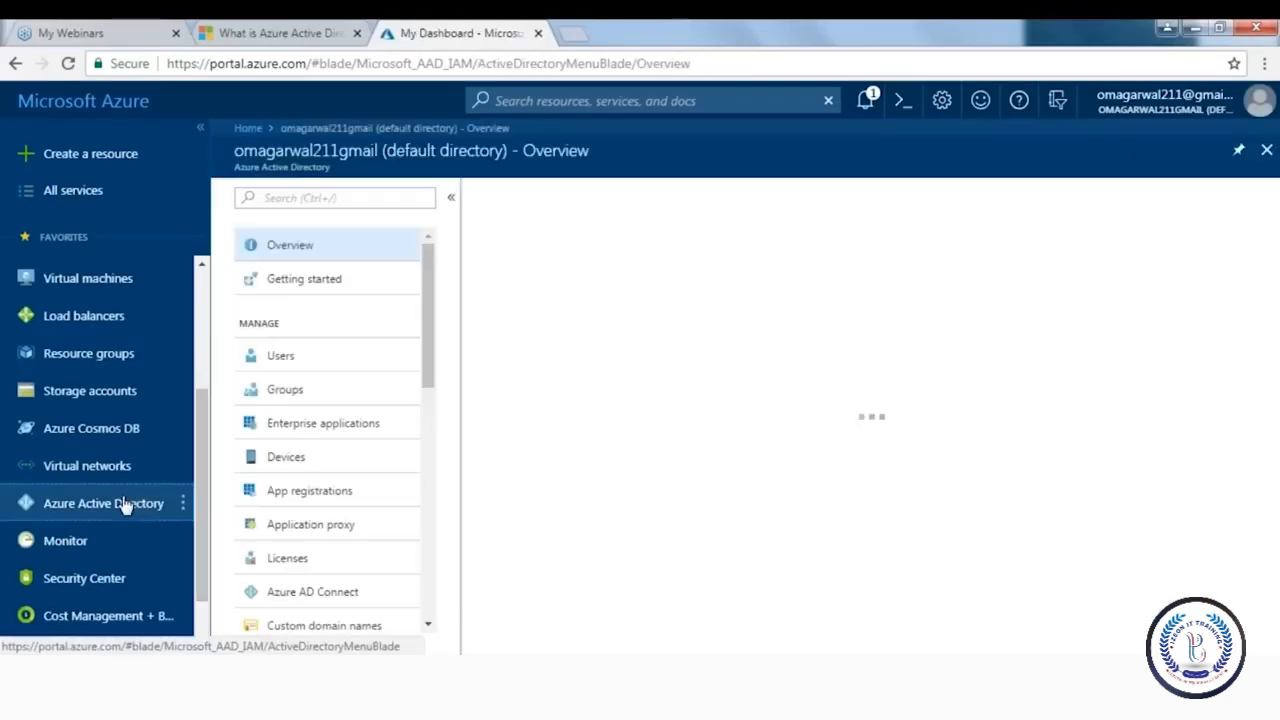
{"action": "left_click_drag", "start_coordinate": [425, 341], "coordinate": [432, 406]}
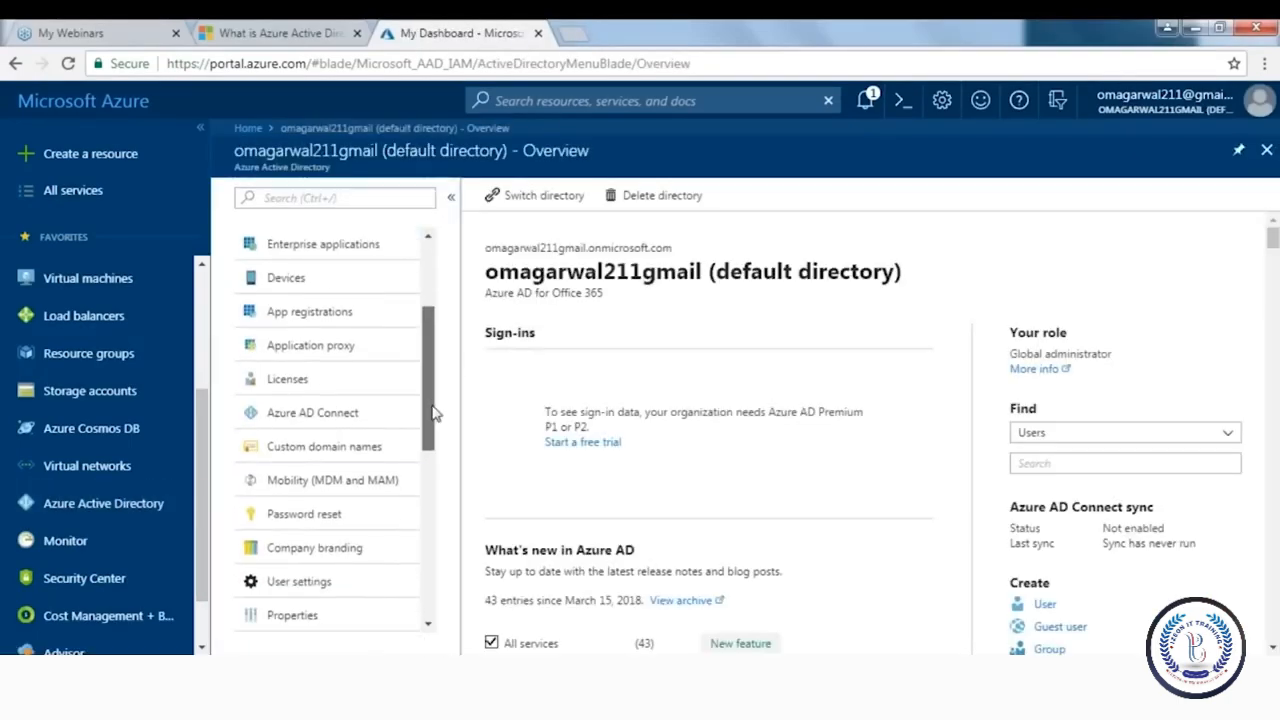
{"action": "left_click", "coordinate": [330, 447]}
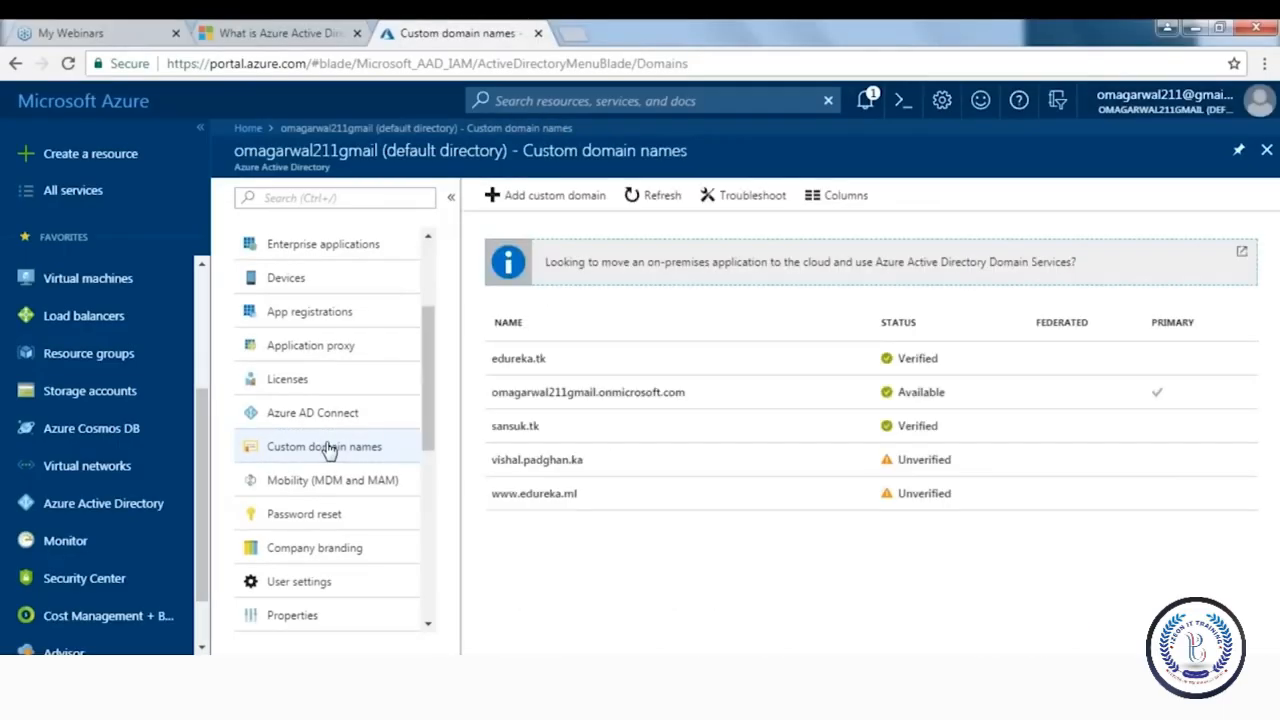
{"action": "left_click", "coordinate": [503, 203]}
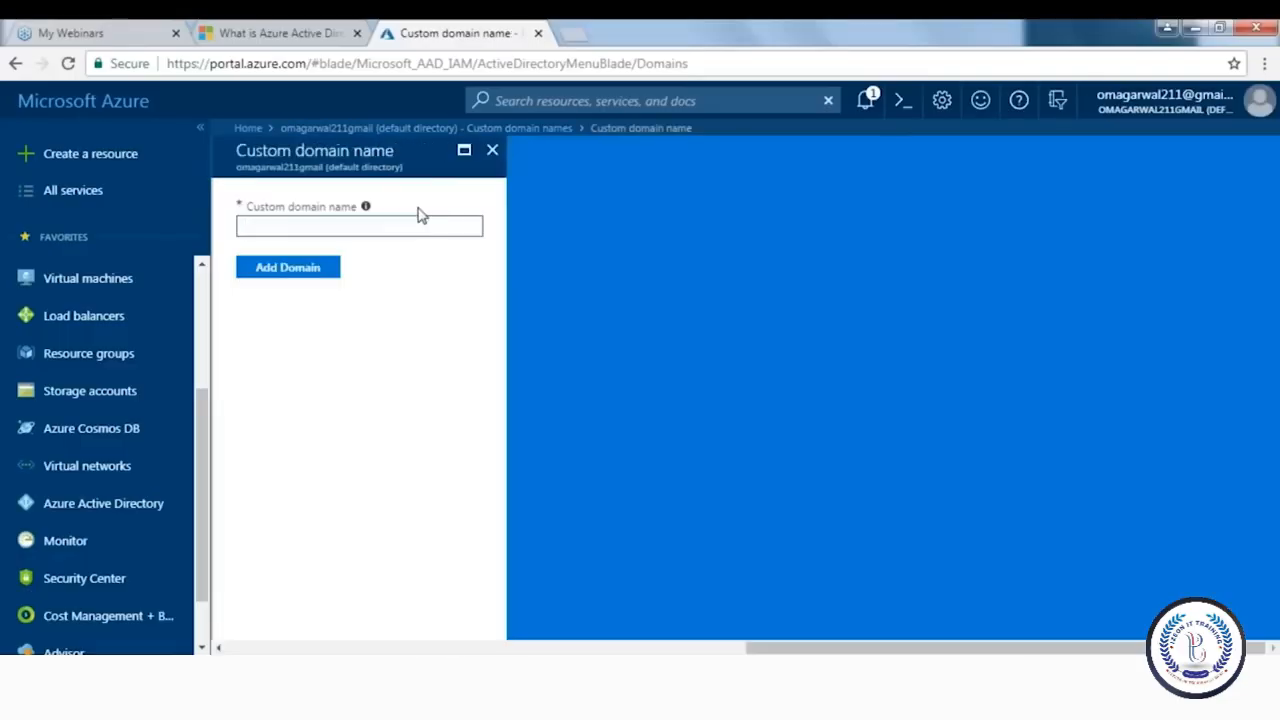
Enter DemoDomain.at as the custom domain name and add it
{"action": "left_click", "coordinate": [343, 226]}
{"action": "type", "text": "DemoDomain"}
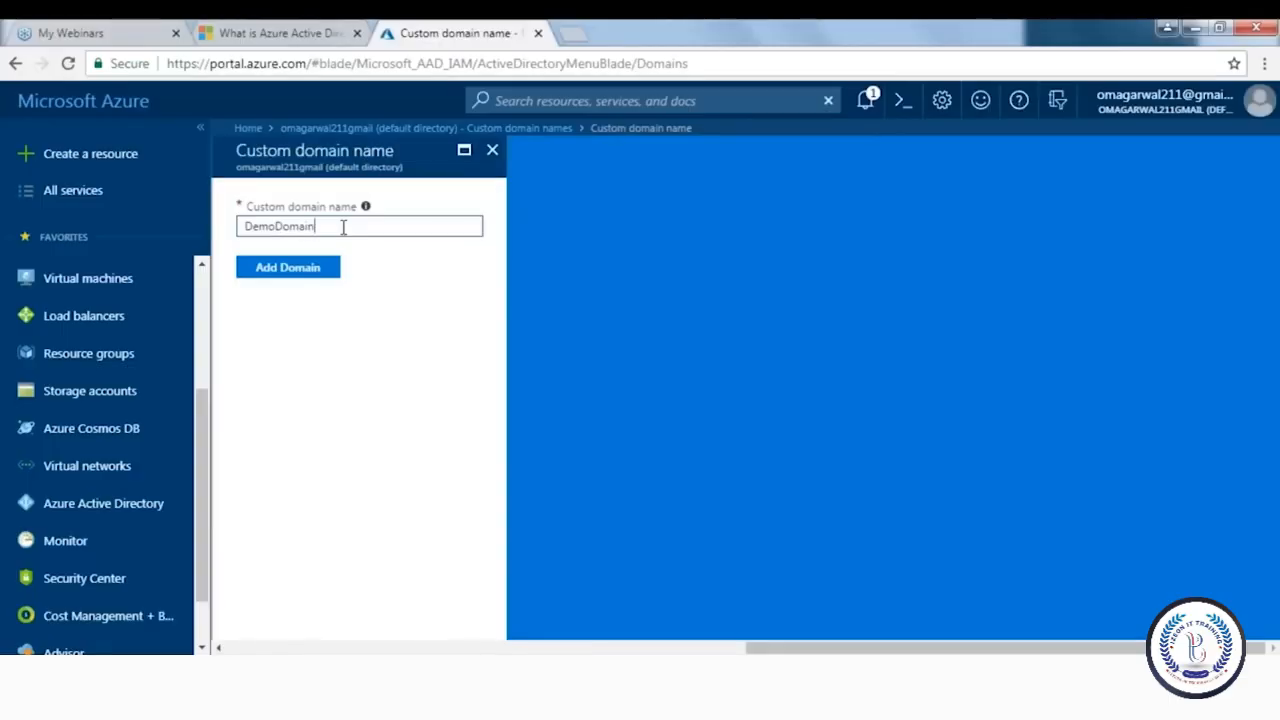
{"action": "type", "text": ".at"}
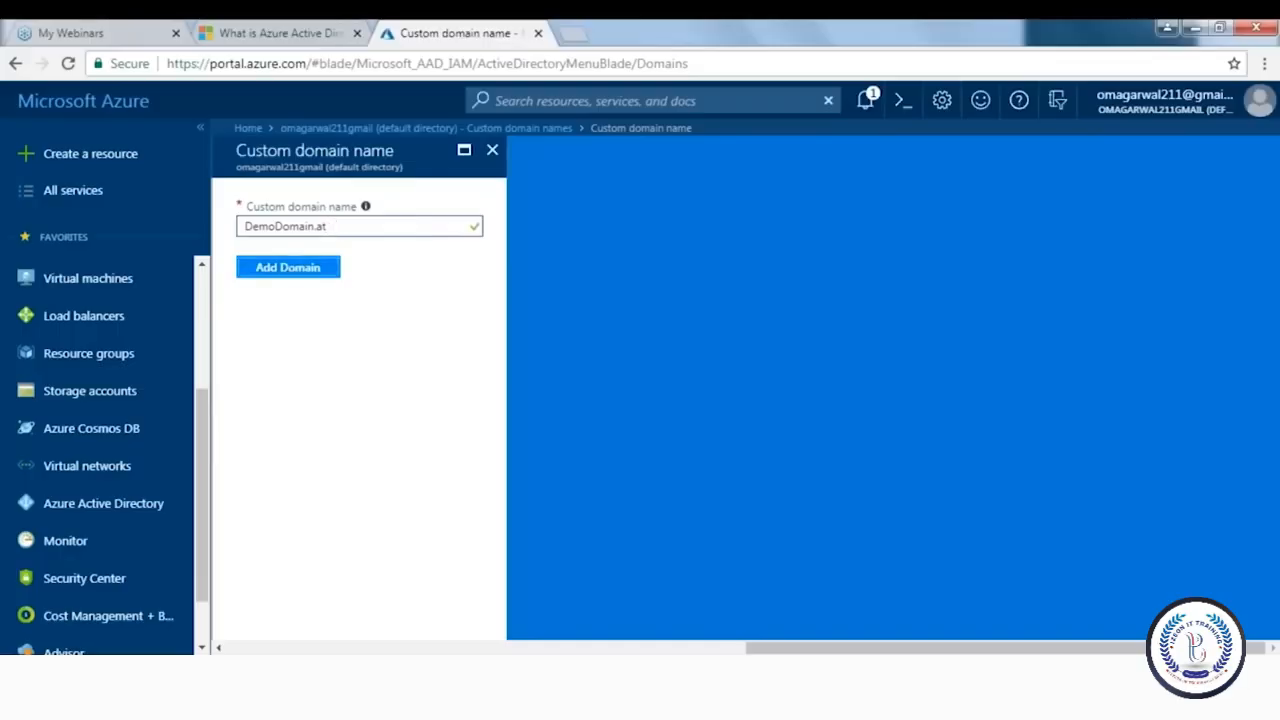
{"action": "left_click", "coordinate": [296, 271]}
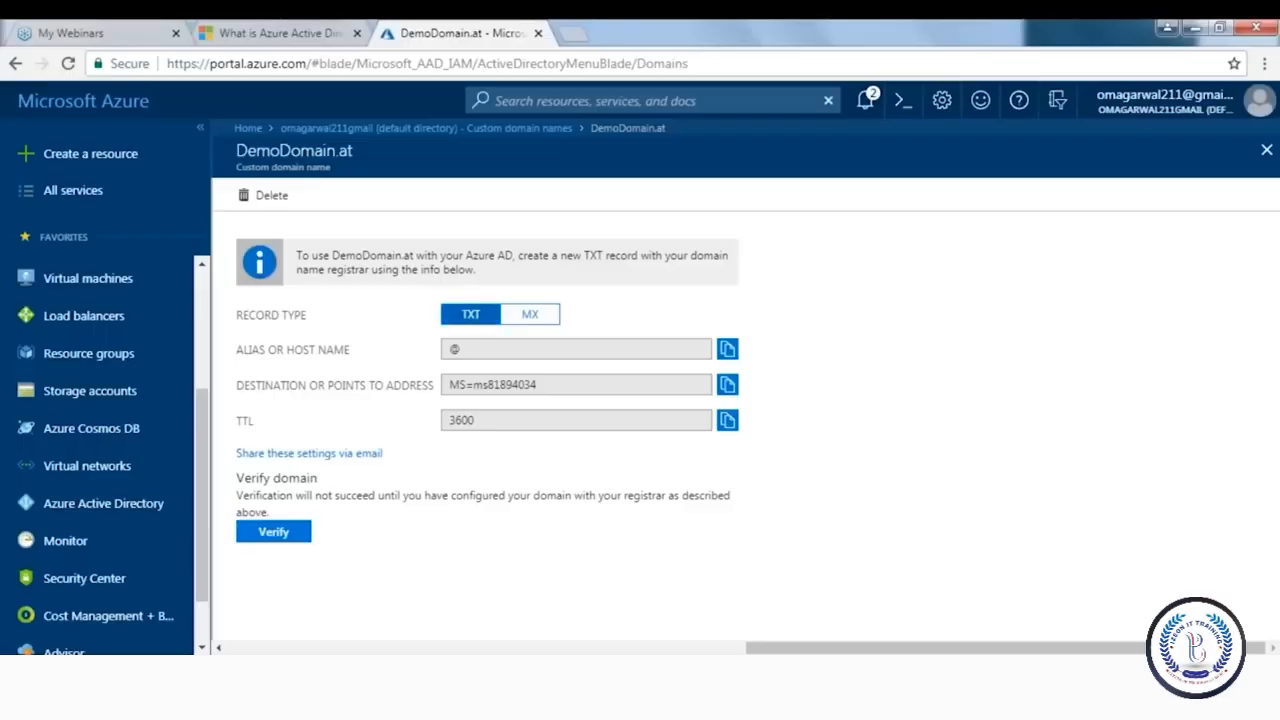
Copy the TXT record's destination (MS verification) value for the registrar
{"action": "left_click", "coordinate": [727, 387]}
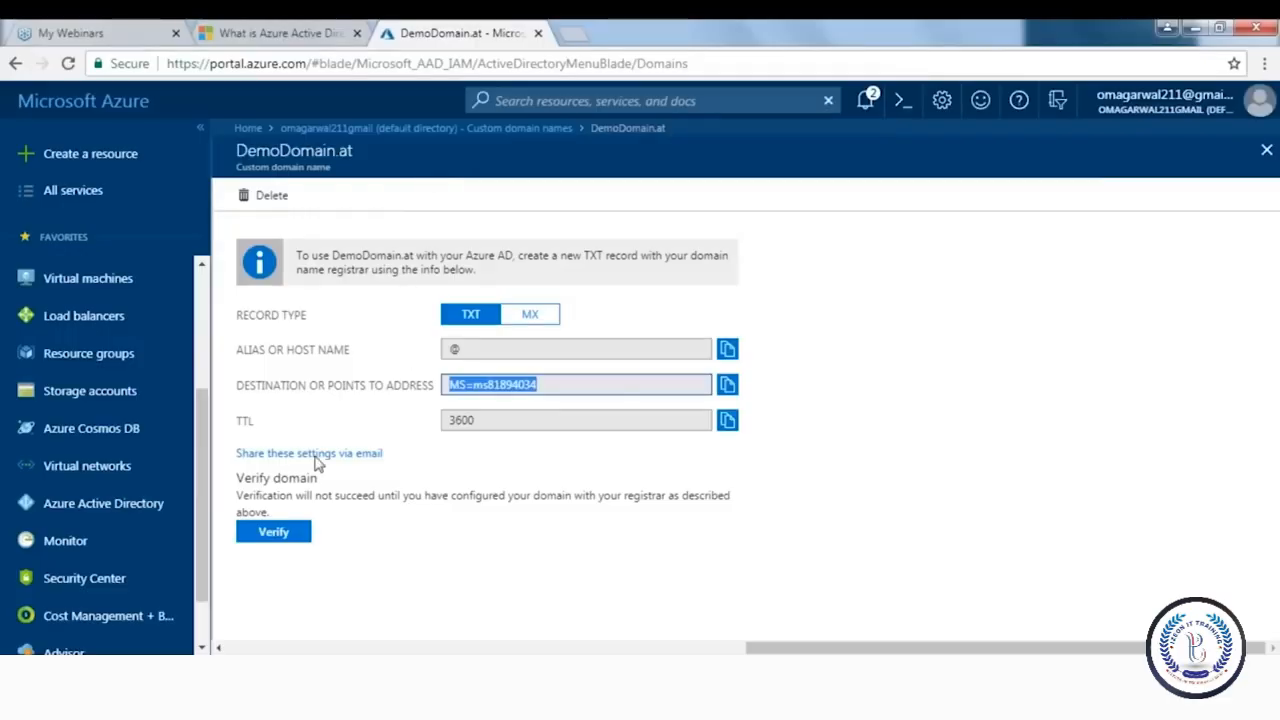
Attempt to verify DemoDomain.at, then return to the Azure Active Directory overview
{"action": "left_click", "coordinate": [285, 535]}
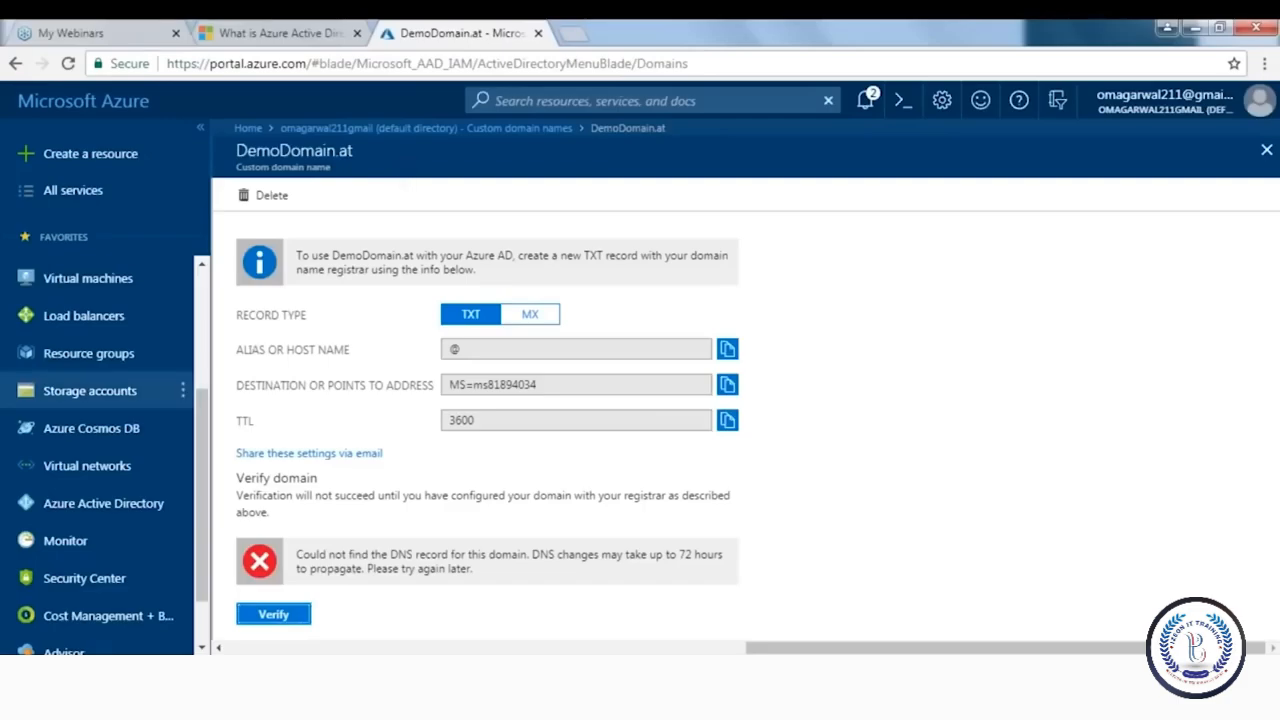
{"action": "left_click", "coordinate": [113, 506]}
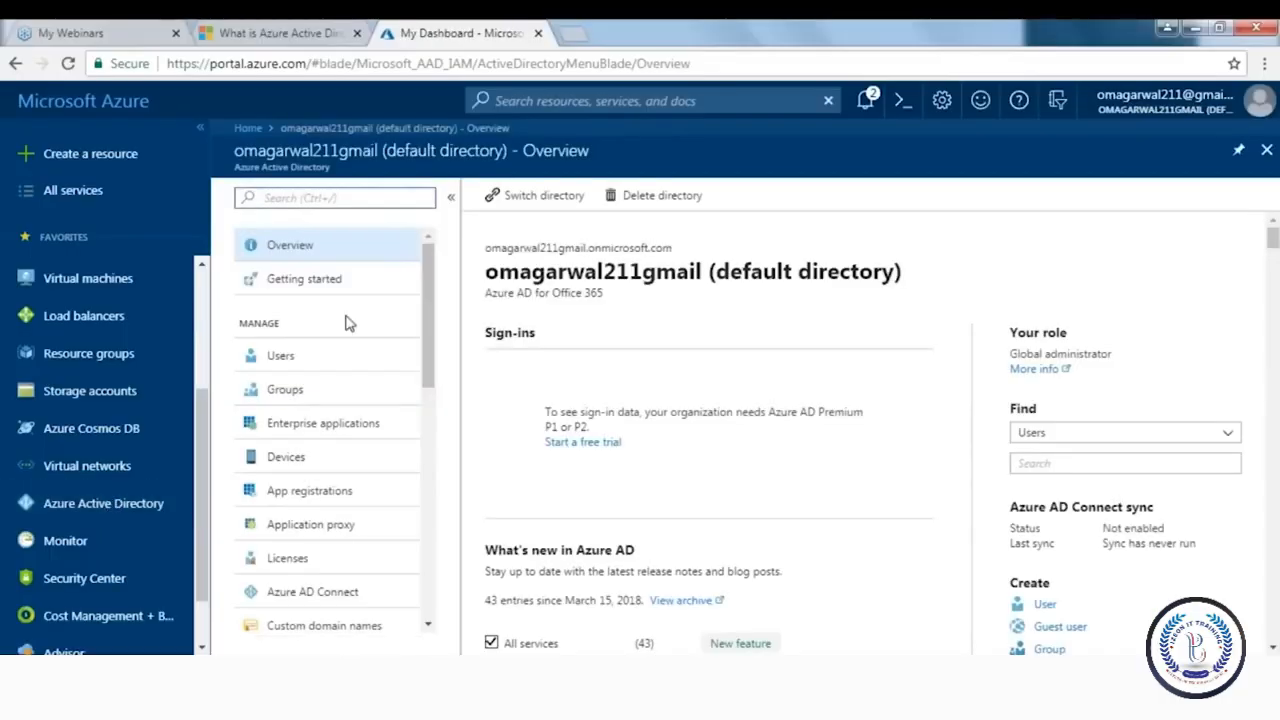
{"action": "left_click", "coordinate": [299, 359]}
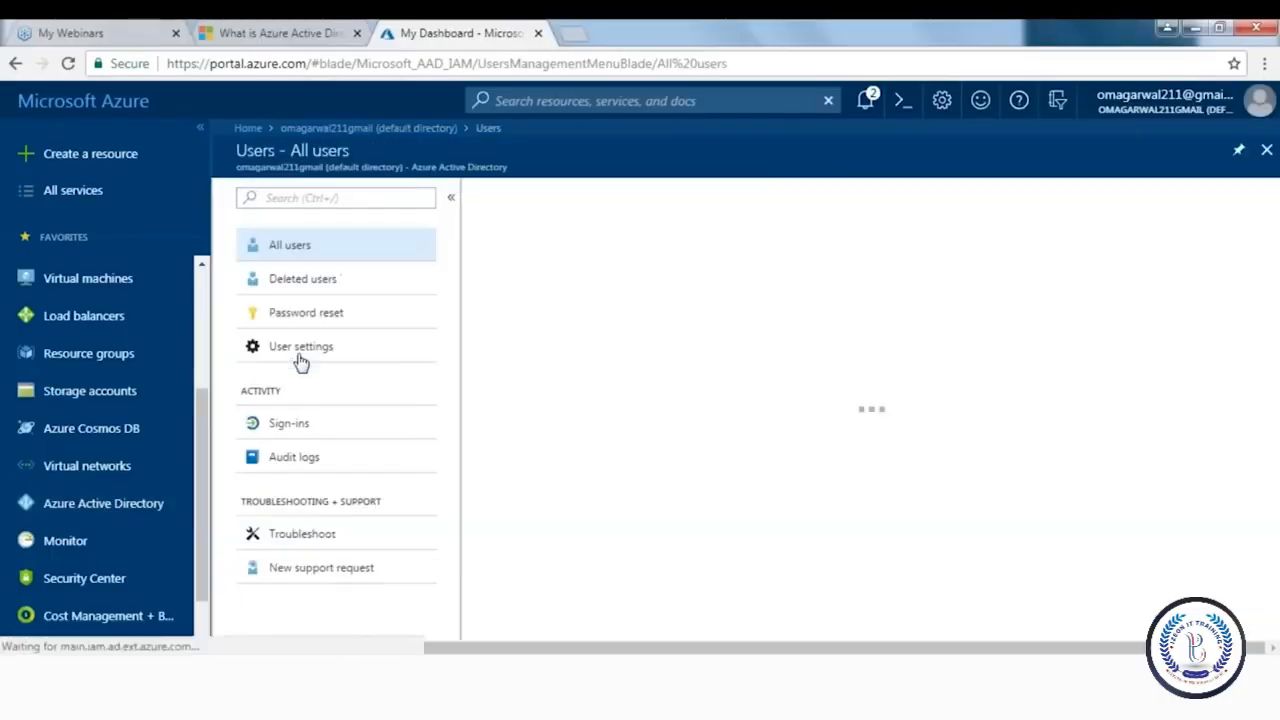
{"action": "scroll", "coordinate": [1262, 370], "scroll_direction": "up", "scroll_amount": 1}
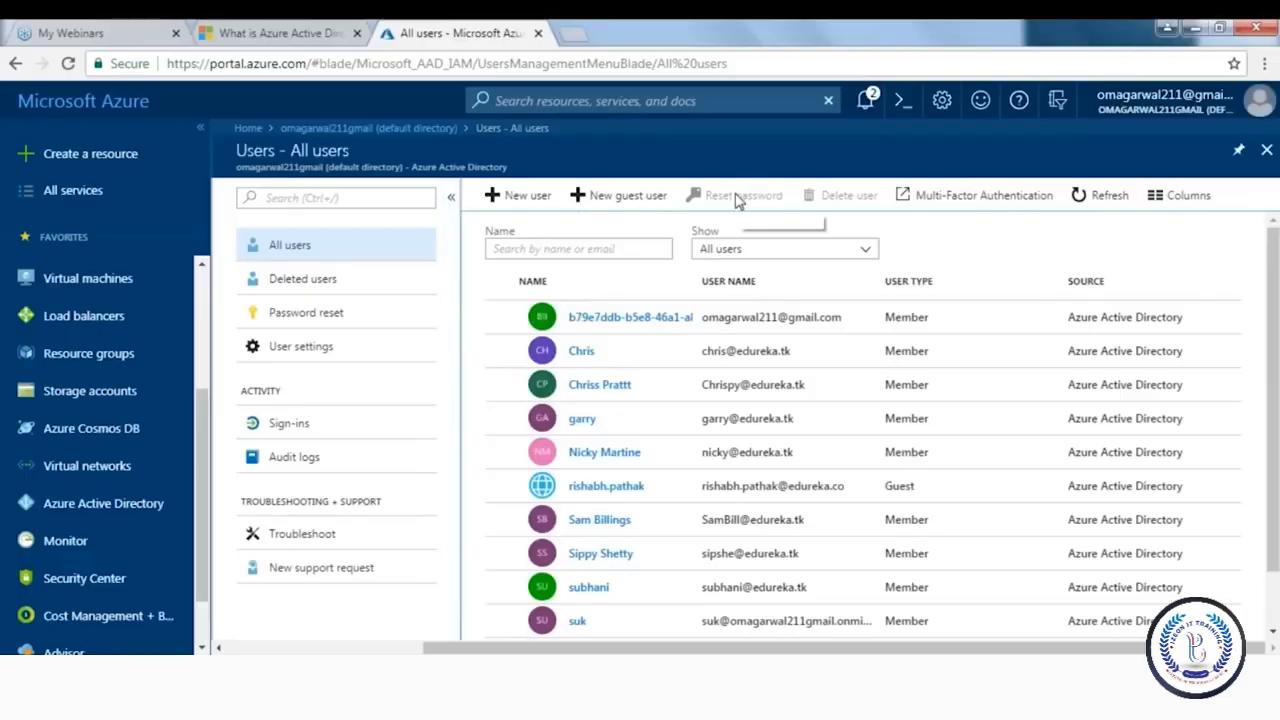
{"action": "left_click", "coordinate": [80, 507]}
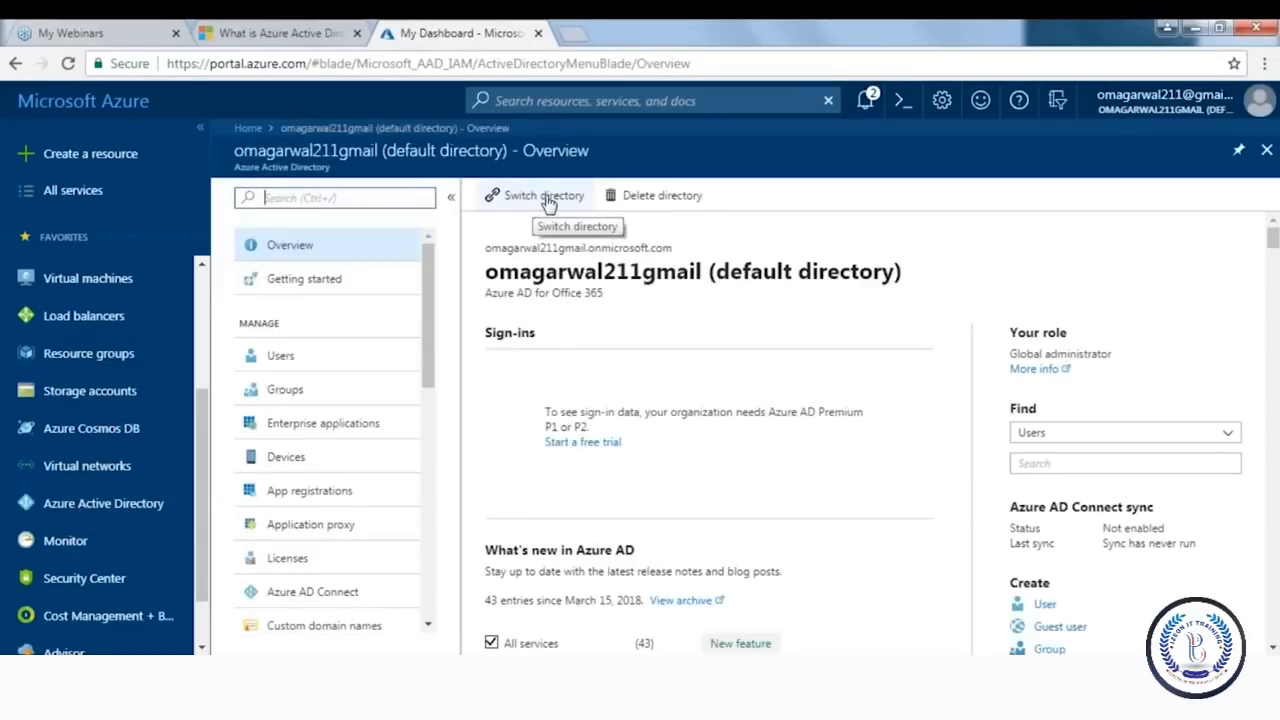
{"action": "left_click", "coordinate": [548, 198]}
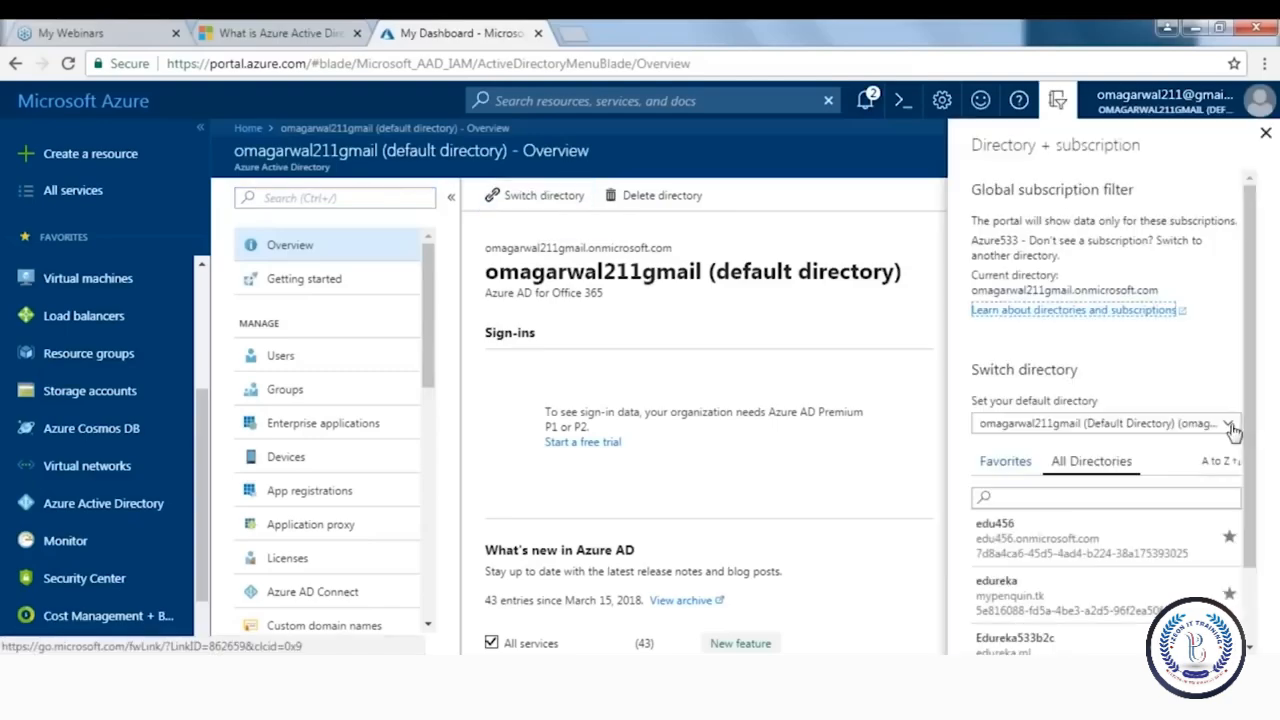
{"action": "left_click", "coordinate": [1232, 425]}
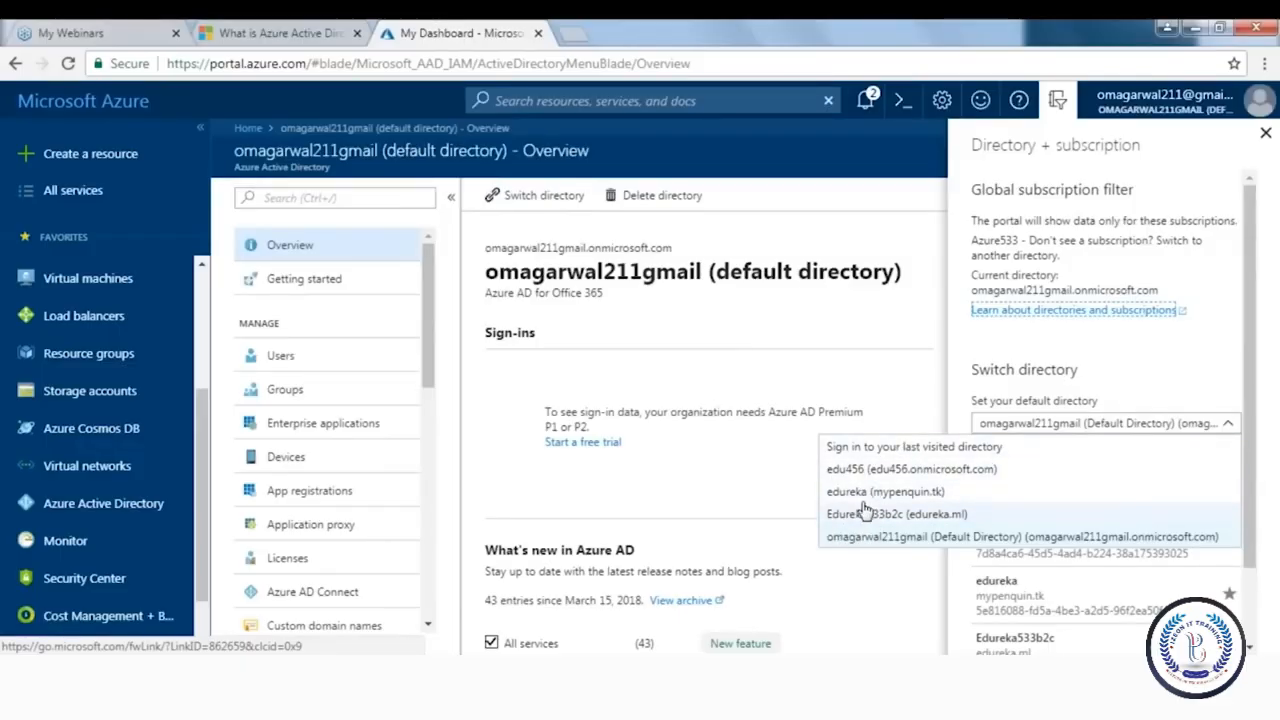
{"action": "left_click", "coordinate": [684, 479]}
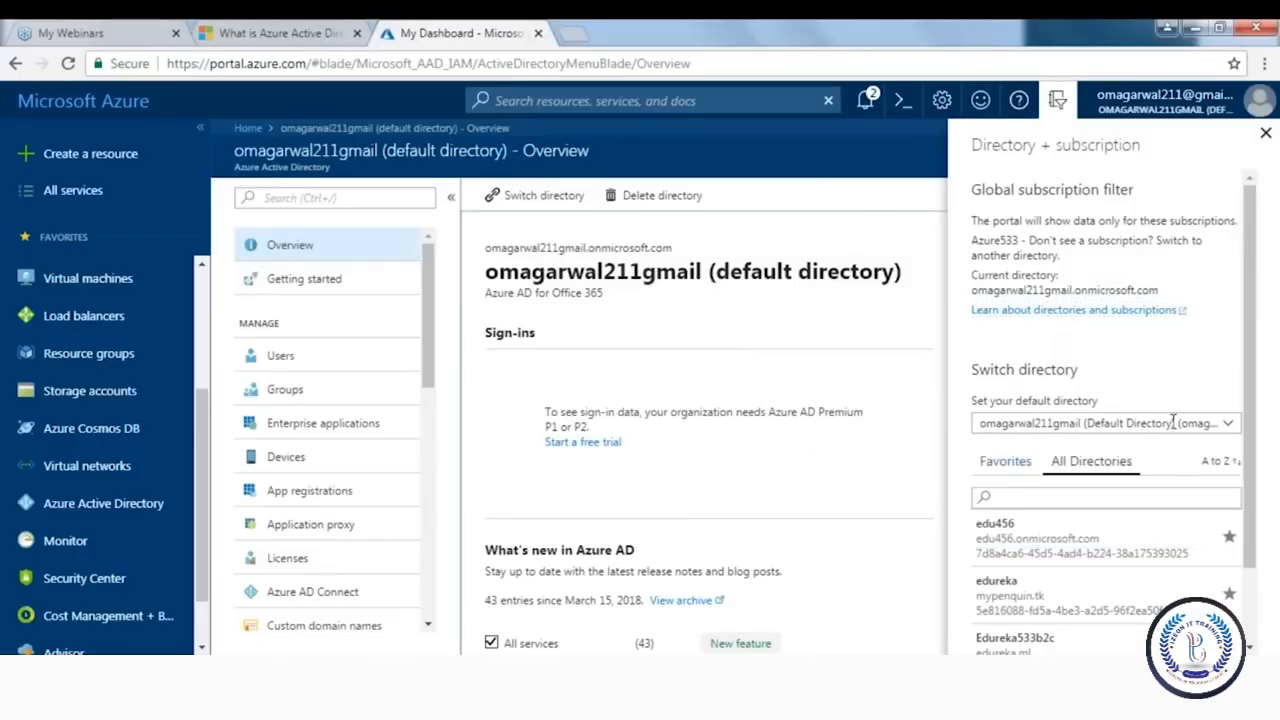
{"action": "left_click", "coordinate": [1206, 423]}
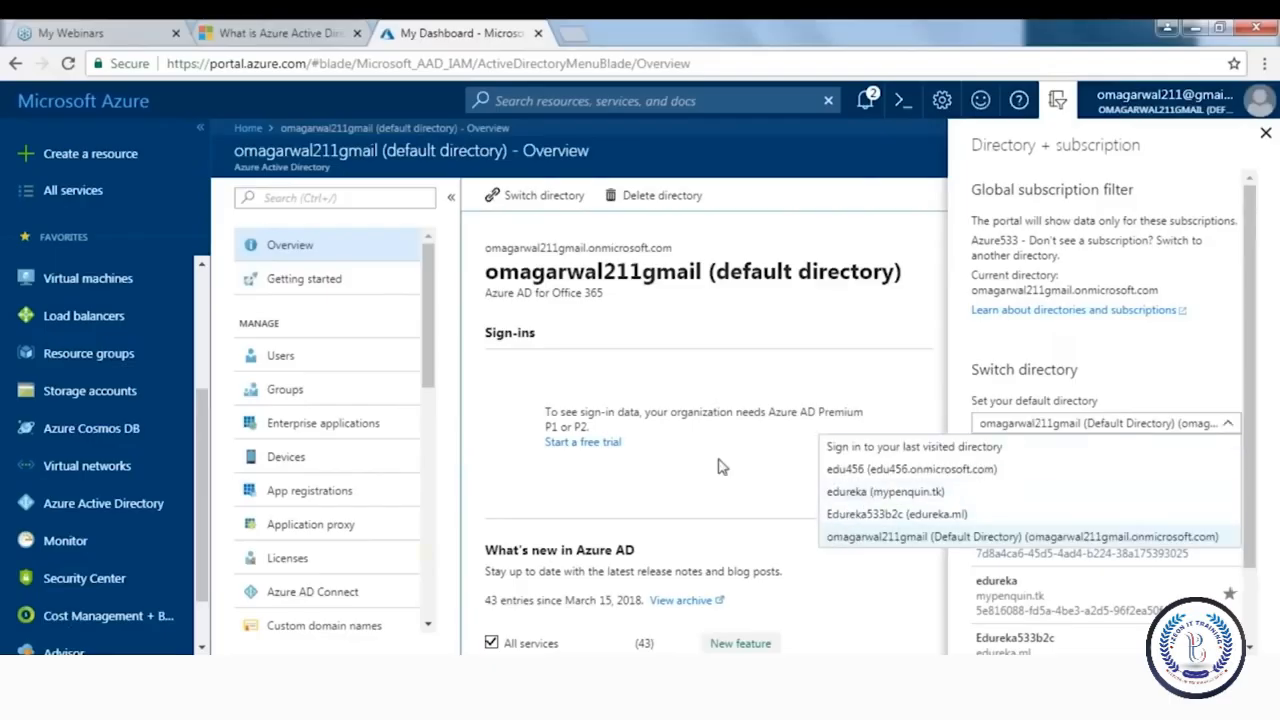
{"action": "left_click", "coordinate": [770, 490]}
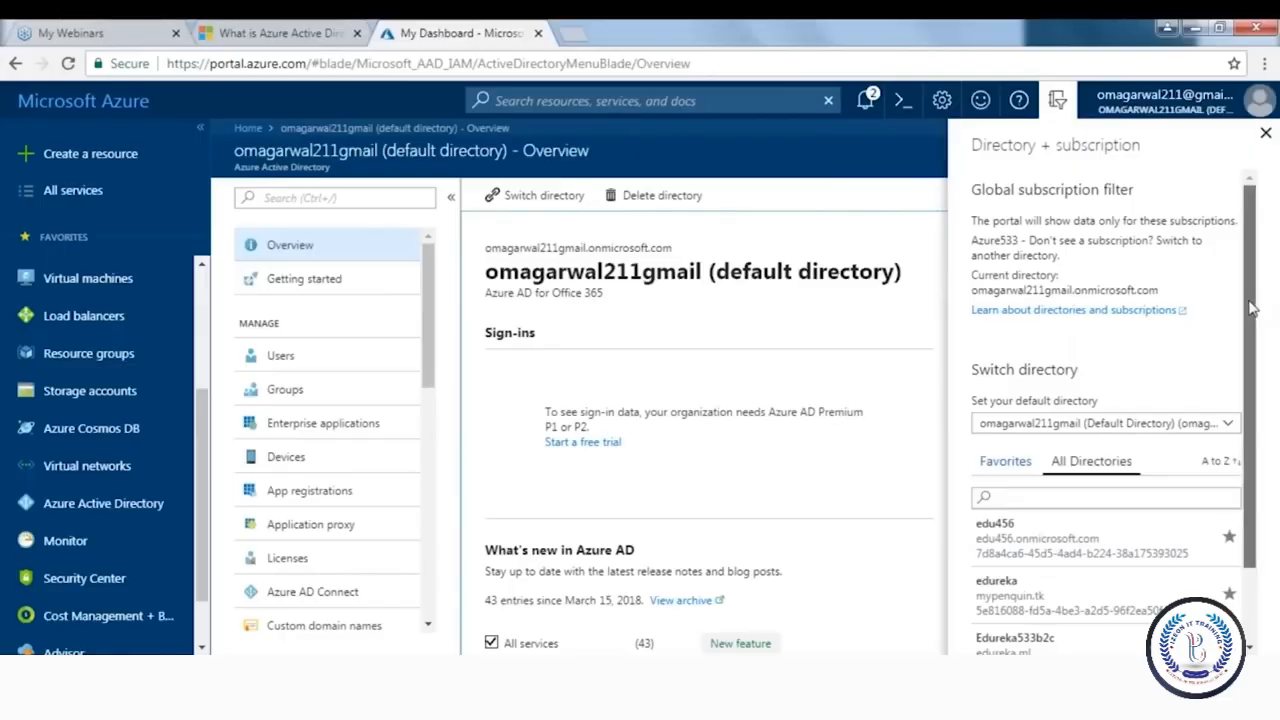
{"action": "scroll", "coordinate": [1254, 307], "scroll_direction": "down", "scroll_amount": 2}
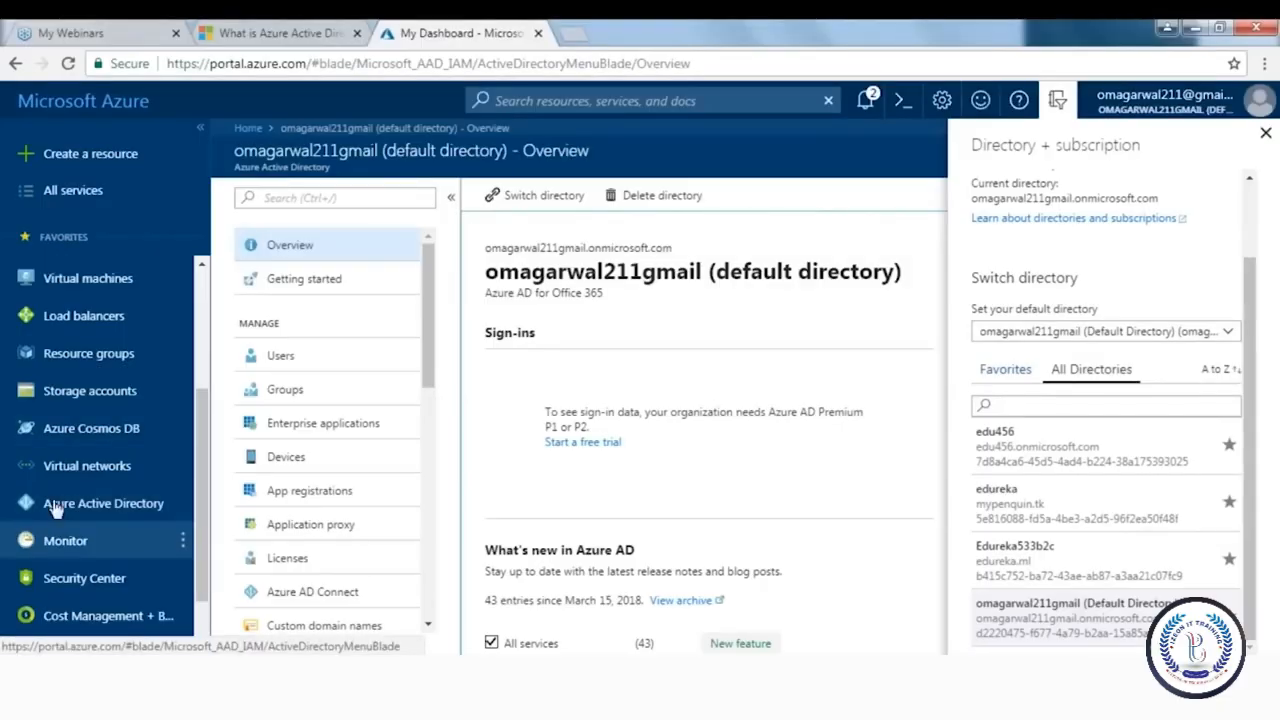
{"action": "left_click", "coordinate": [90, 503]}
{"action": "left_click", "coordinate": [1057, 104]}
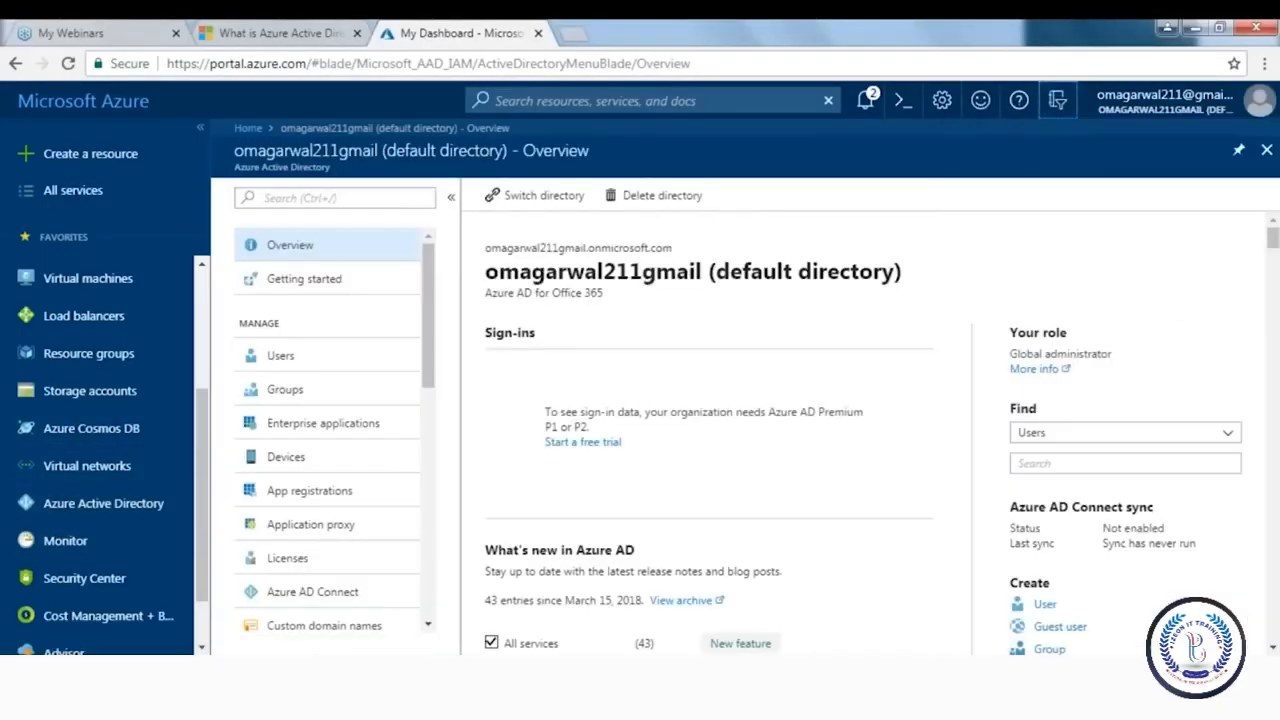
{"action": "left_click_drag", "start_coordinate": [425, 355], "coordinate": [440, 600]}
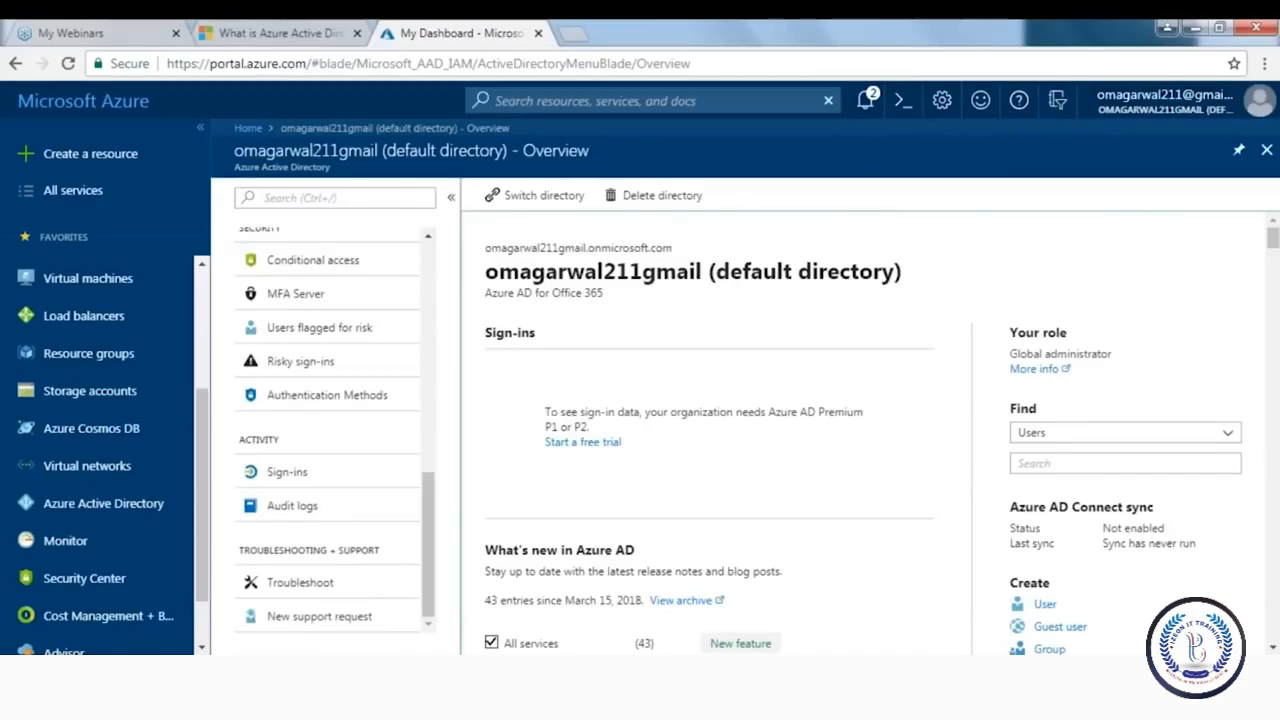
{"action": "left_click", "coordinate": [1266, 677]}
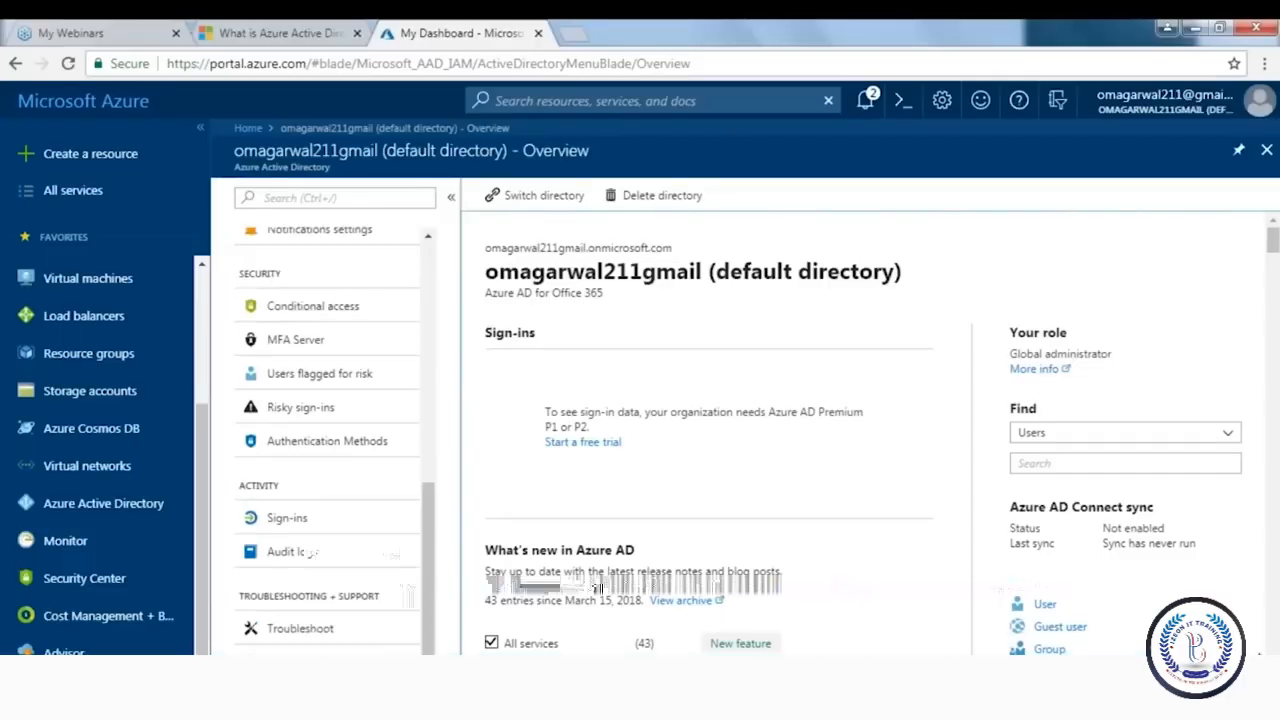
{"action": "left_click_drag", "start_coordinate": [1272, 240], "coordinate": [1272, 267]}
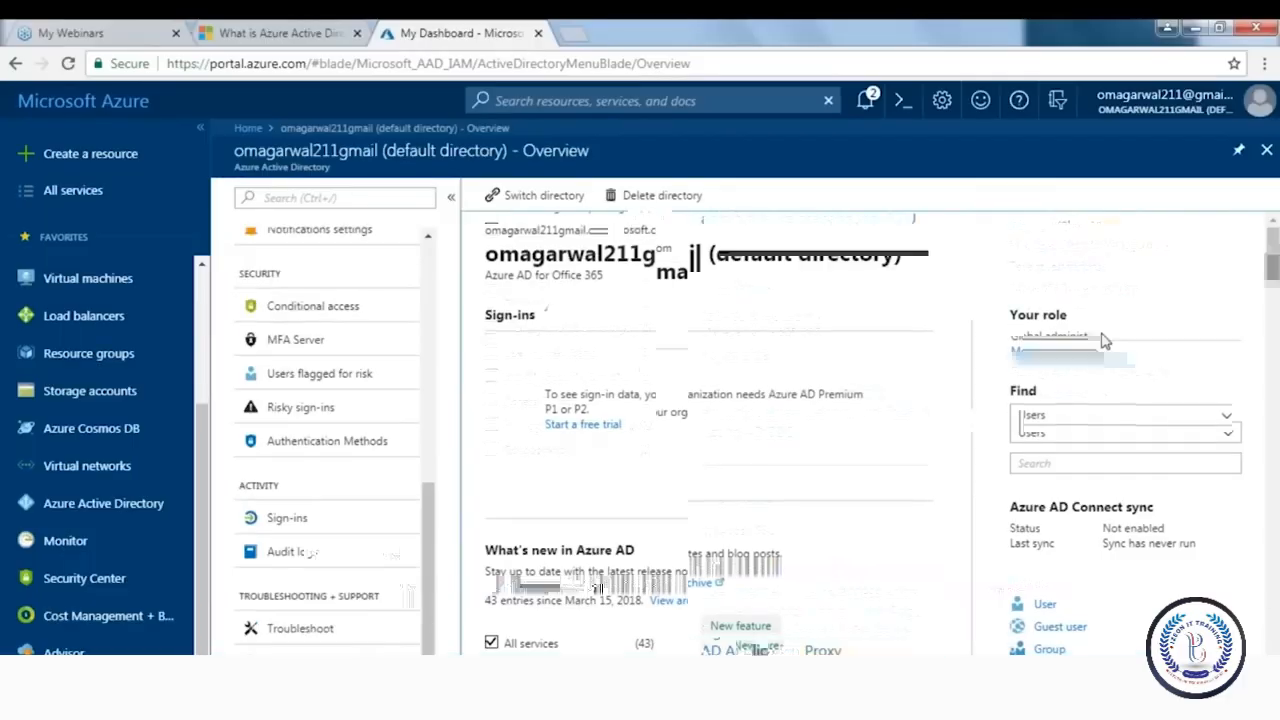
Enter organization name edurekaedureka and initial domain edureka121 for the new directory
{"action": "left_click", "coordinate": [1054, 400]}
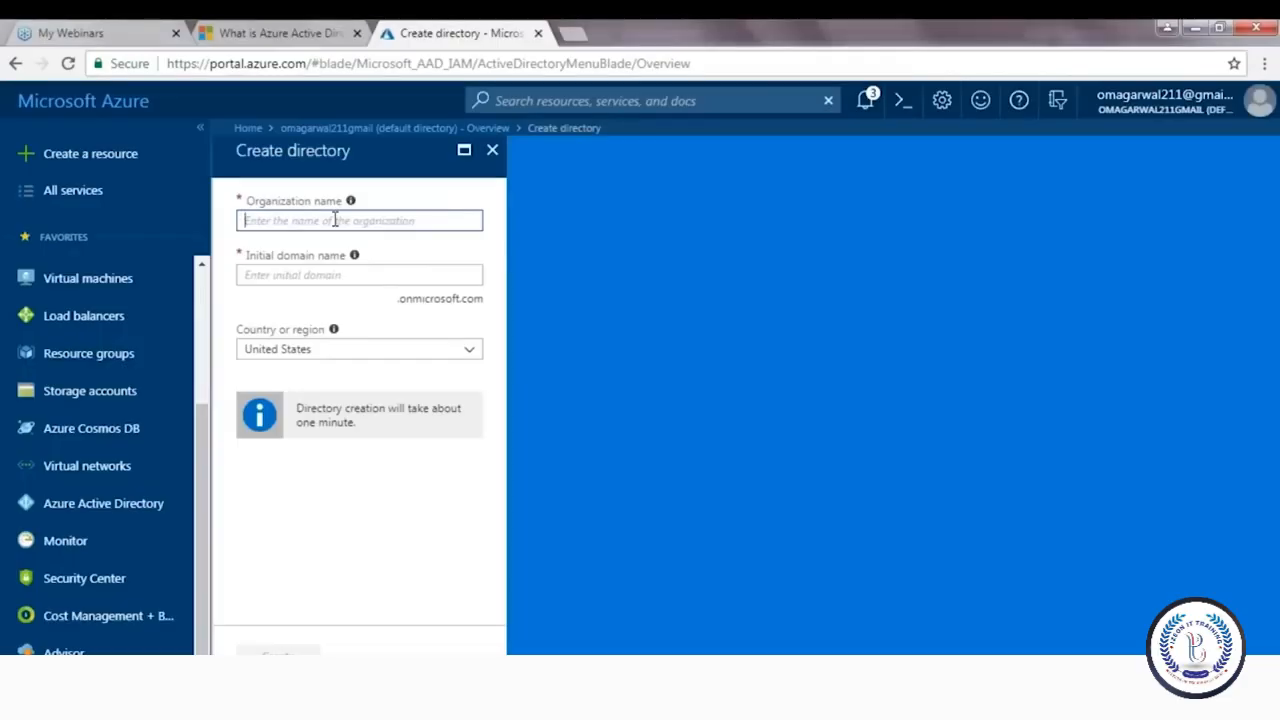
{"action": "type", "text": "edureka1234"}
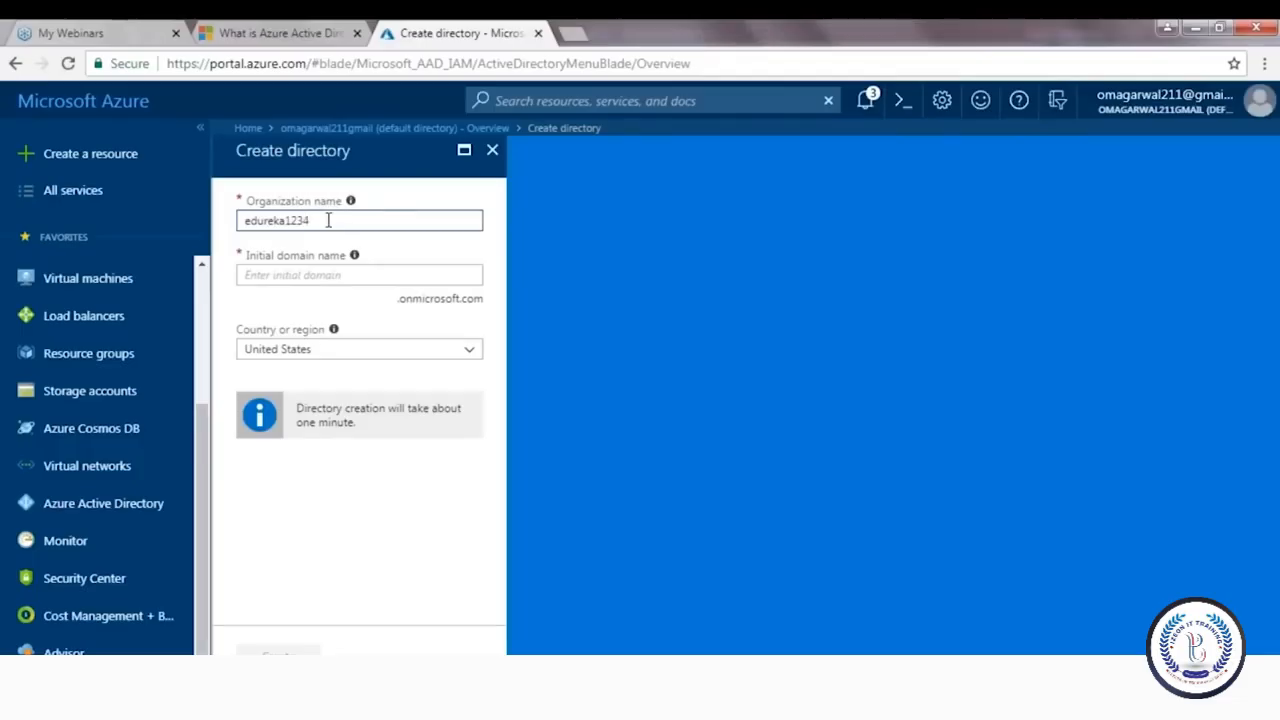
{"action": "left_click", "coordinate": [303, 274]}
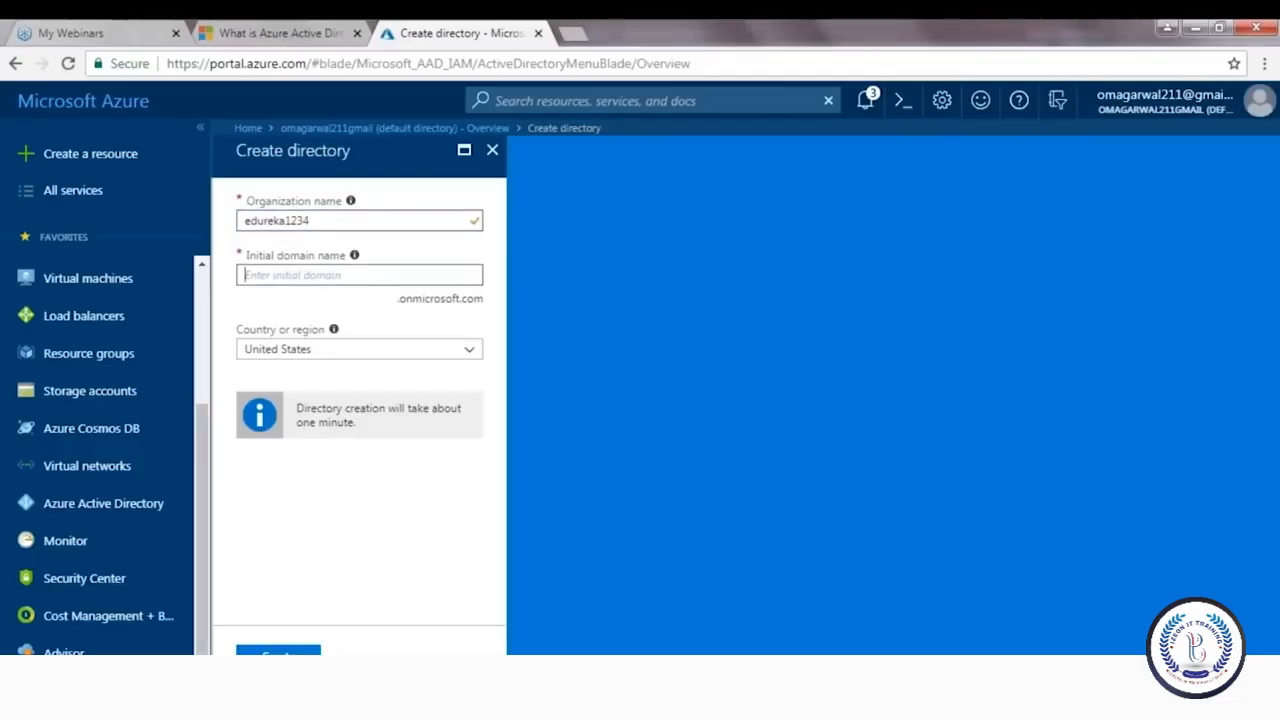
{"action": "left_click", "coordinate": [322, 220]}
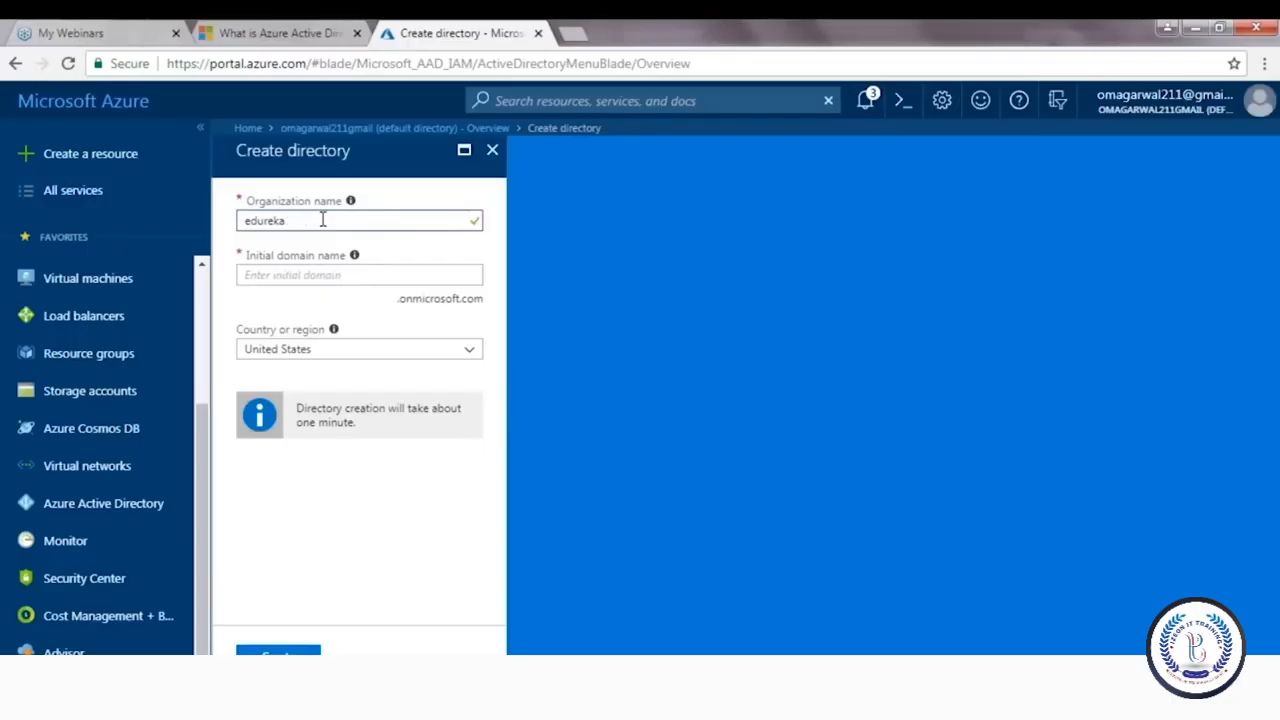
{"action": "type", "text": "edurek"}
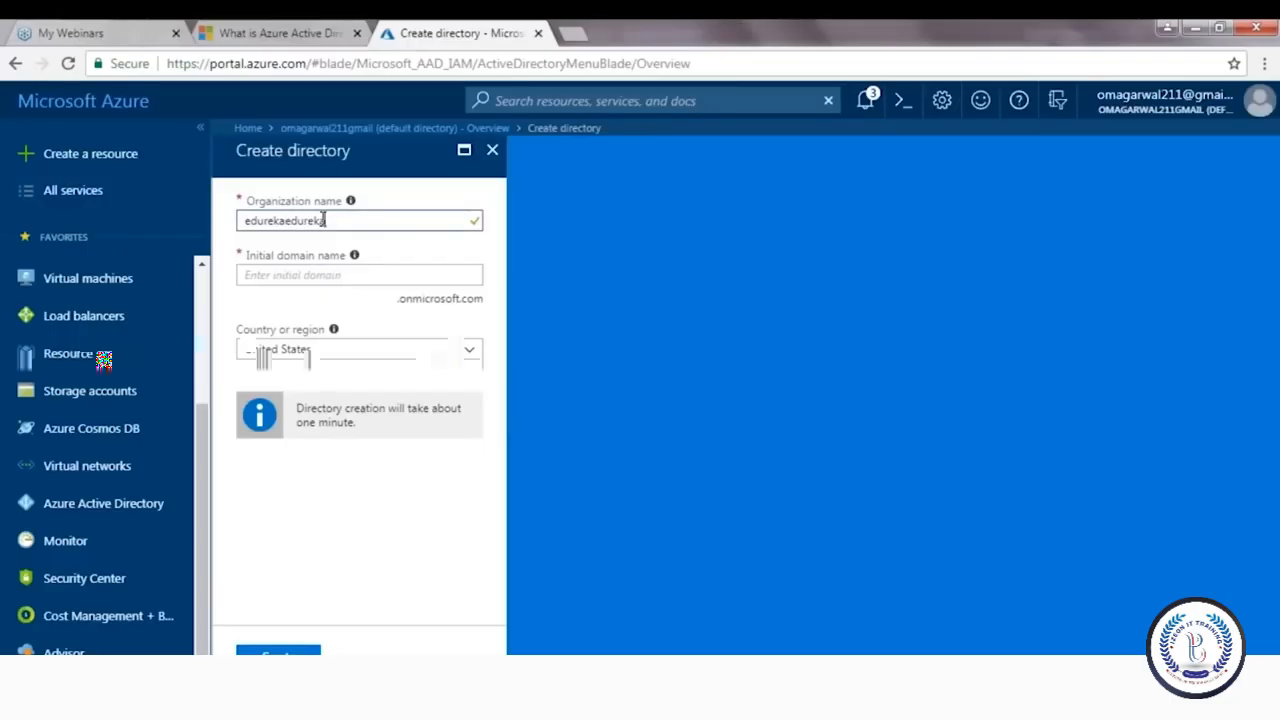
{"action": "type", "text": "a"}
{"action": "left_click", "coordinate": [296, 275]}
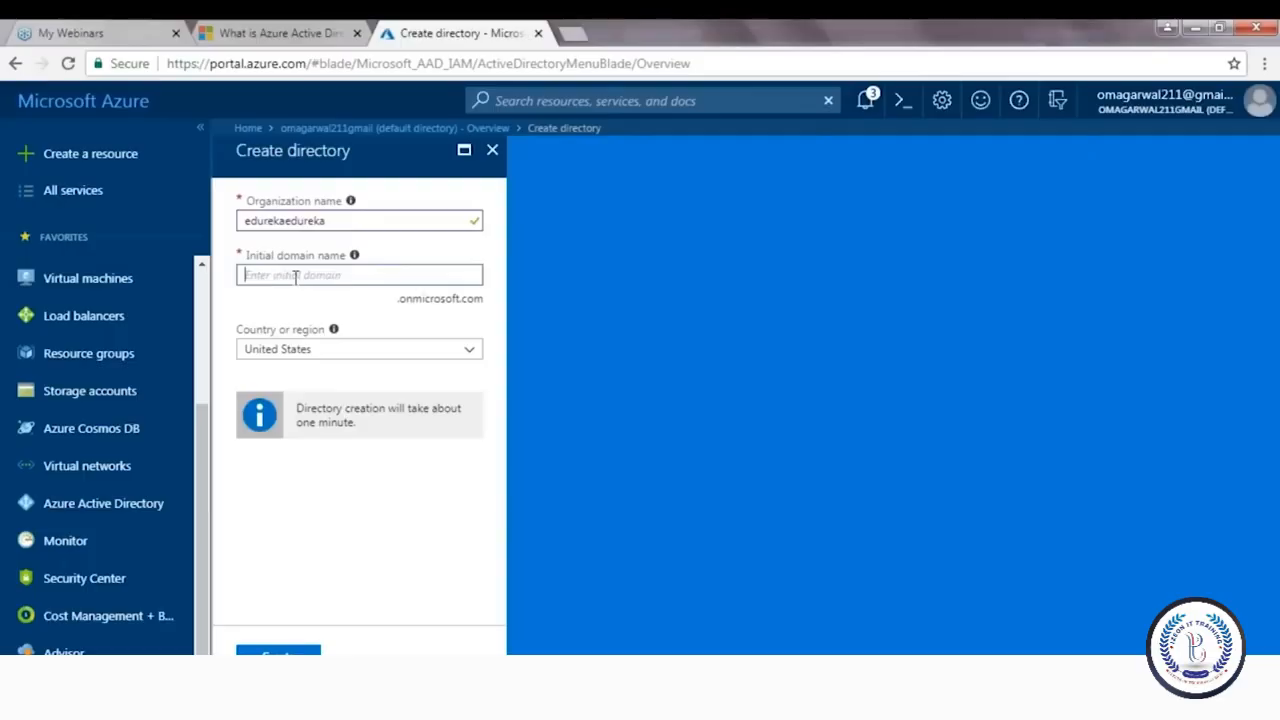
{"action": "type", "text": "edureka121"}
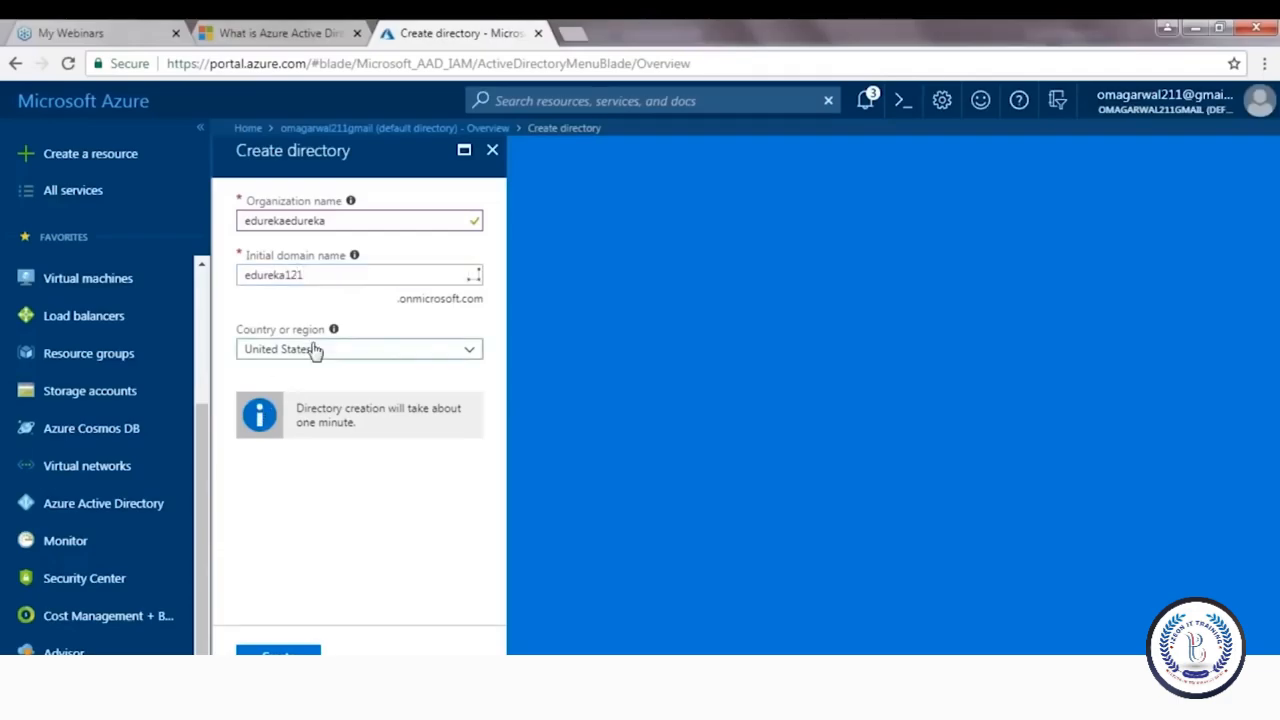
Choose India as the country or region and create the directory
{"action": "left_click", "coordinate": [314, 349]}
{"action": "left_click_drag", "start_coordinate": [474, 478], "coordinate": [483, 508]}
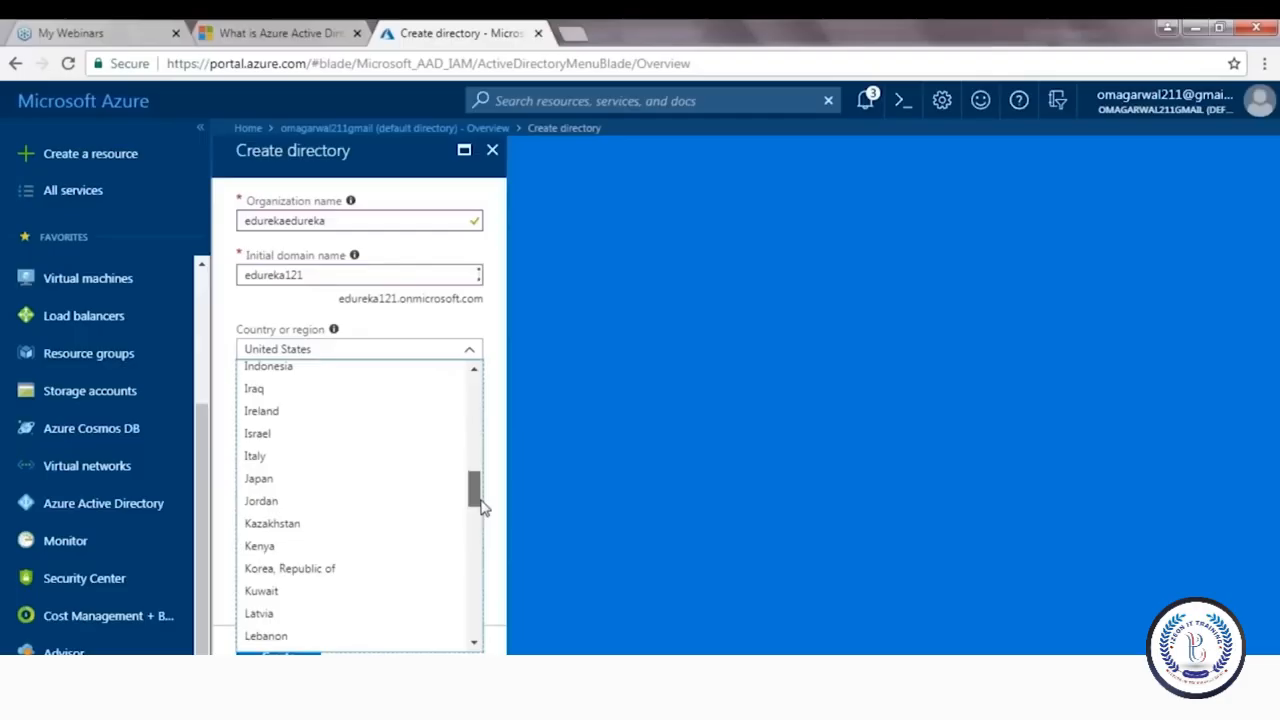
{"action": "scroll", "coordinate": [481, 508], "scroll_direction": "up", "scroll_amount": 1}
{"action": "left_click", "coordinate": [250, 451]}
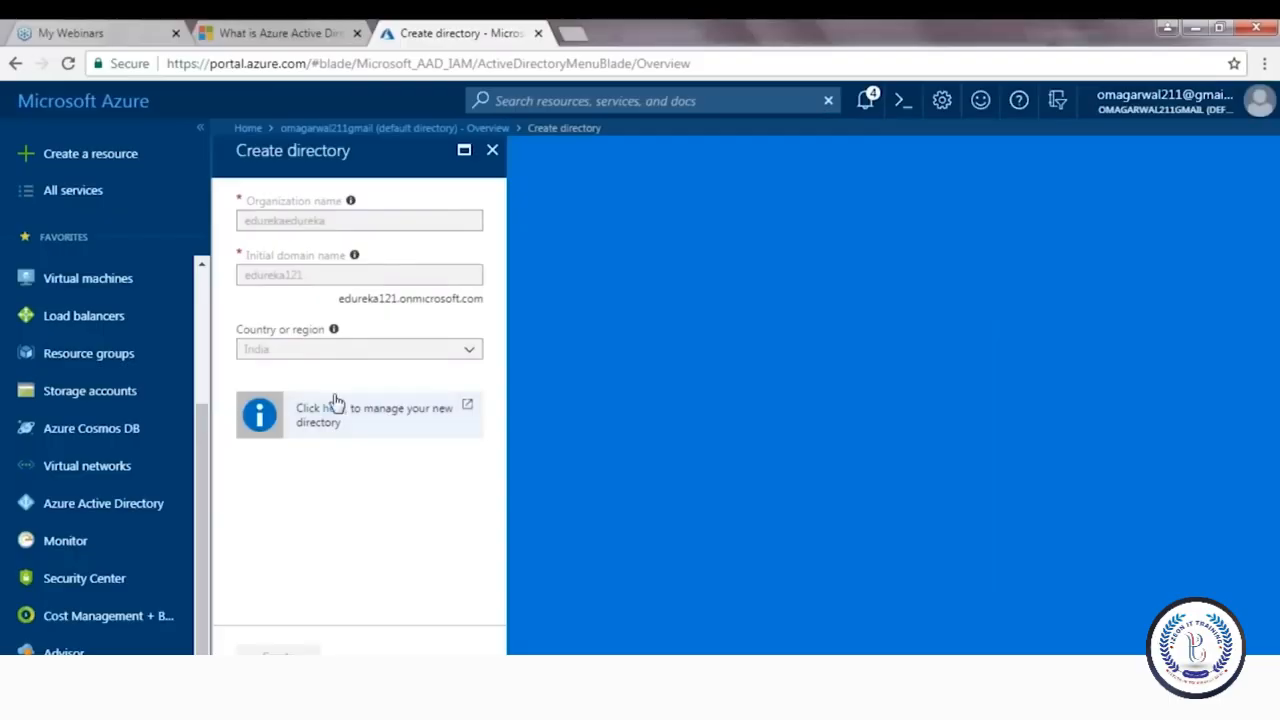
{"action": "left_click", "coordinate": [334, 412]}
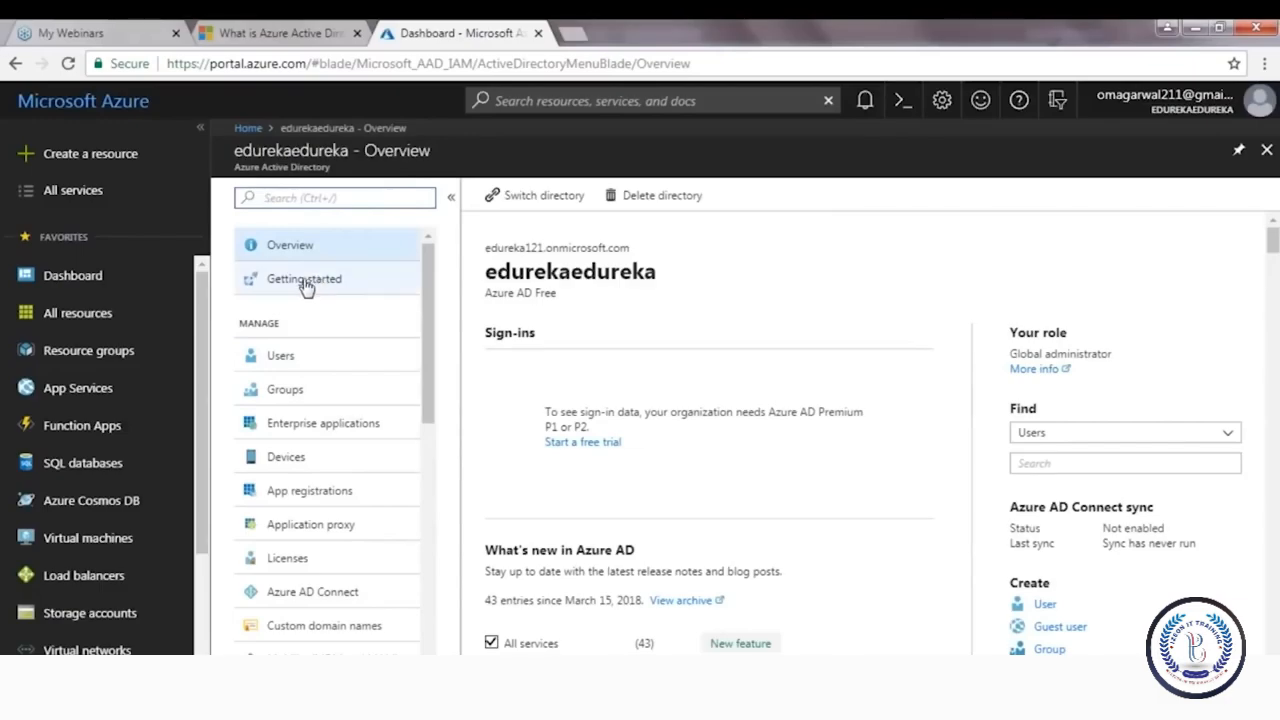
Check edurekaedureka's All users list showing one member, then return to its overview
{"action": "left_click", "coordinate": [285, 370]}
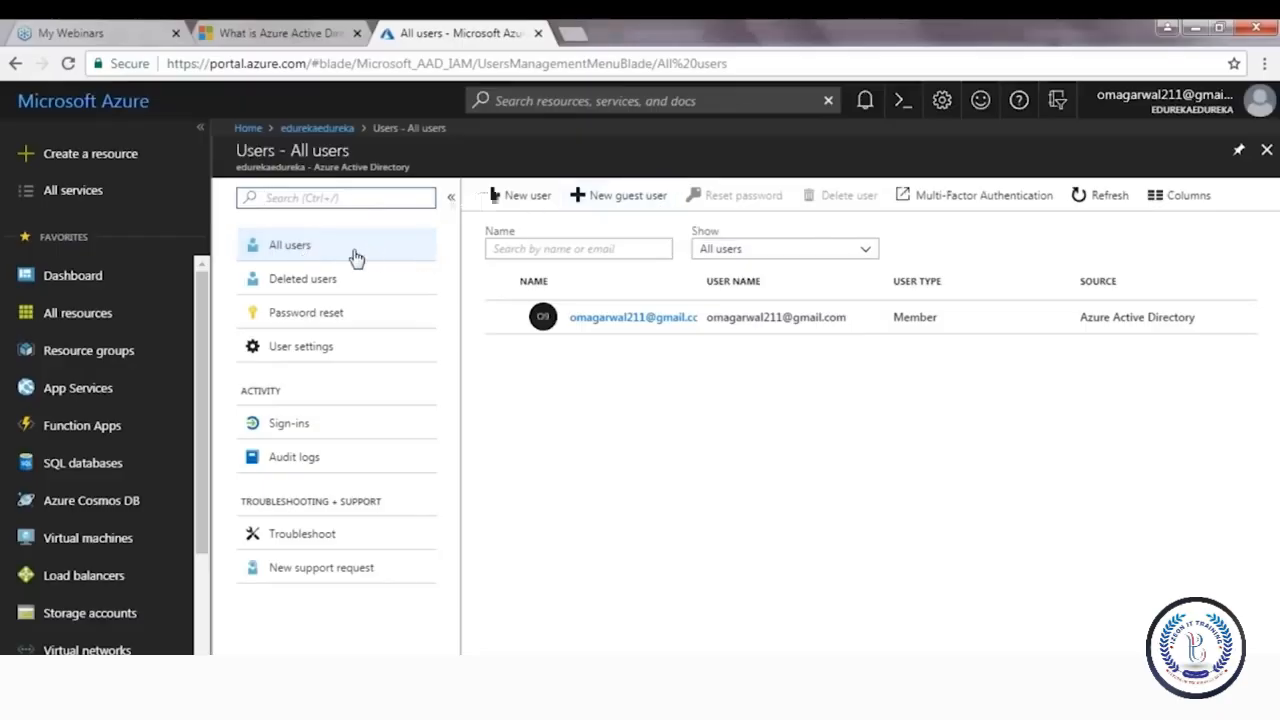
{"action": "left_click", "coordinate": [15, 63]}
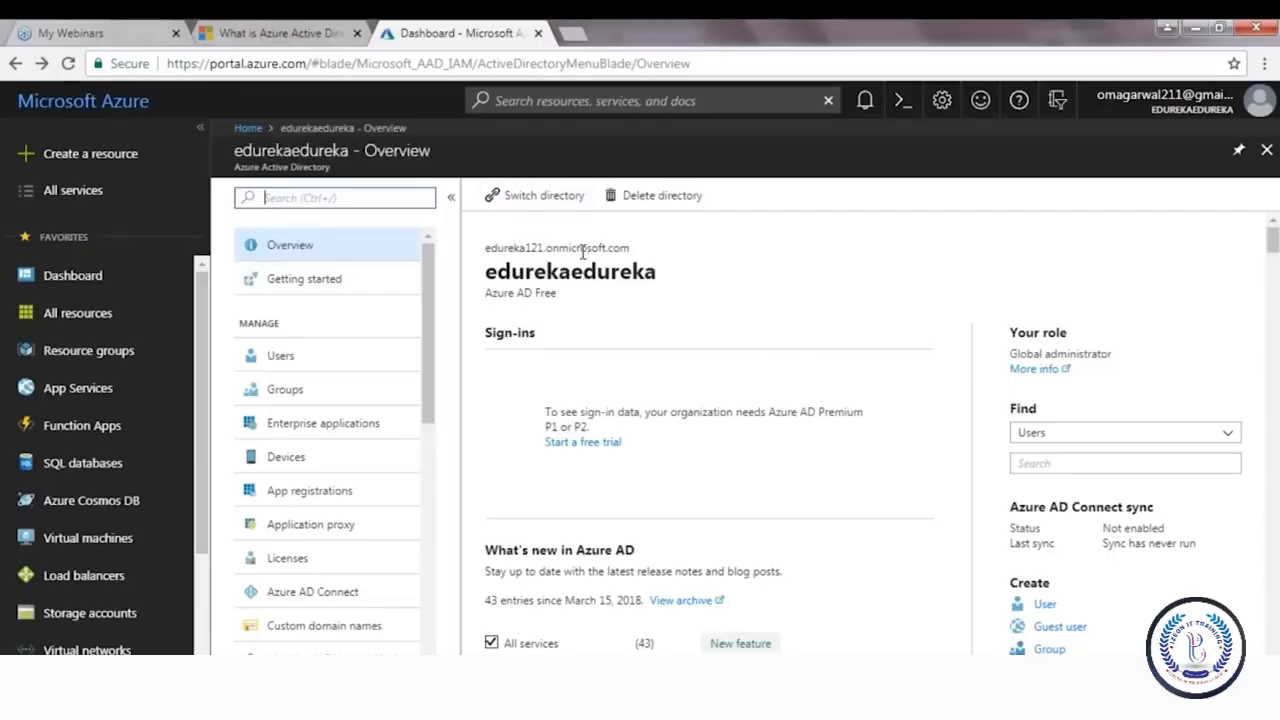
Start deleting edurekaedureka, set Global admin can manage Azure Subscriptions to Yes, save, and recheck
{"action": "left_click", "coordinate": [613, 198]}
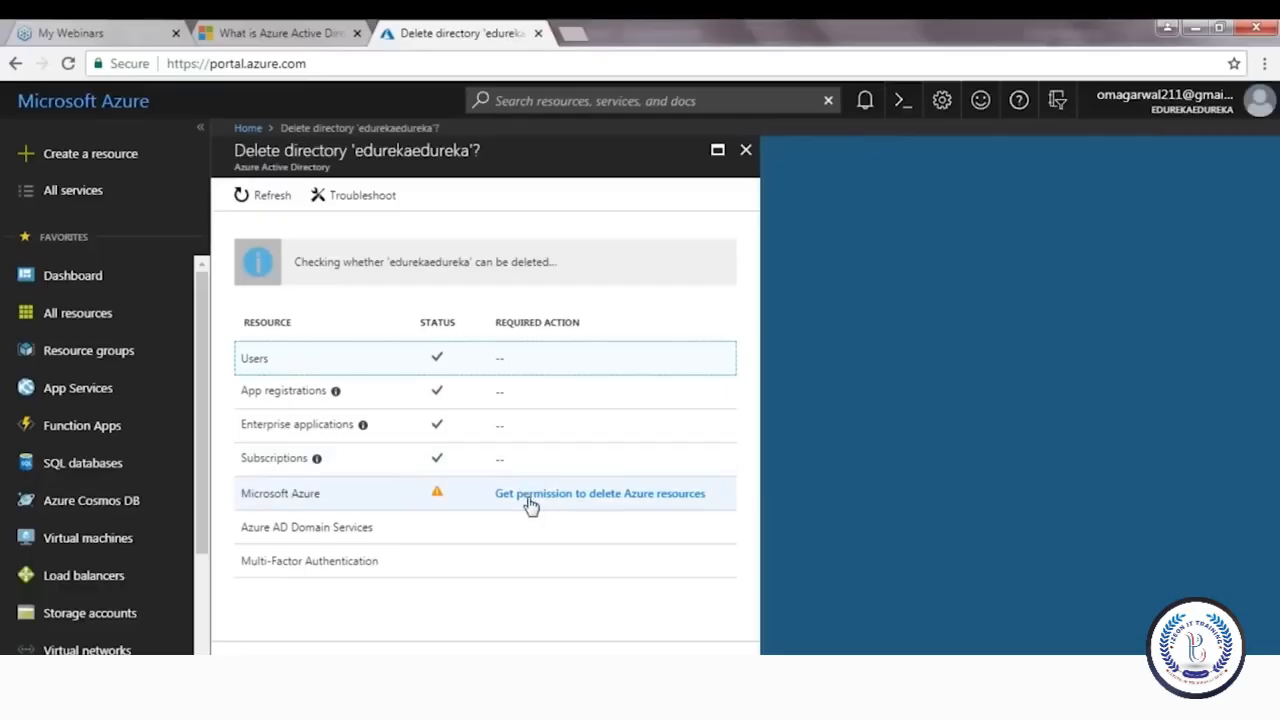
{"action": "left_click", "coordinate": [530, 503]}
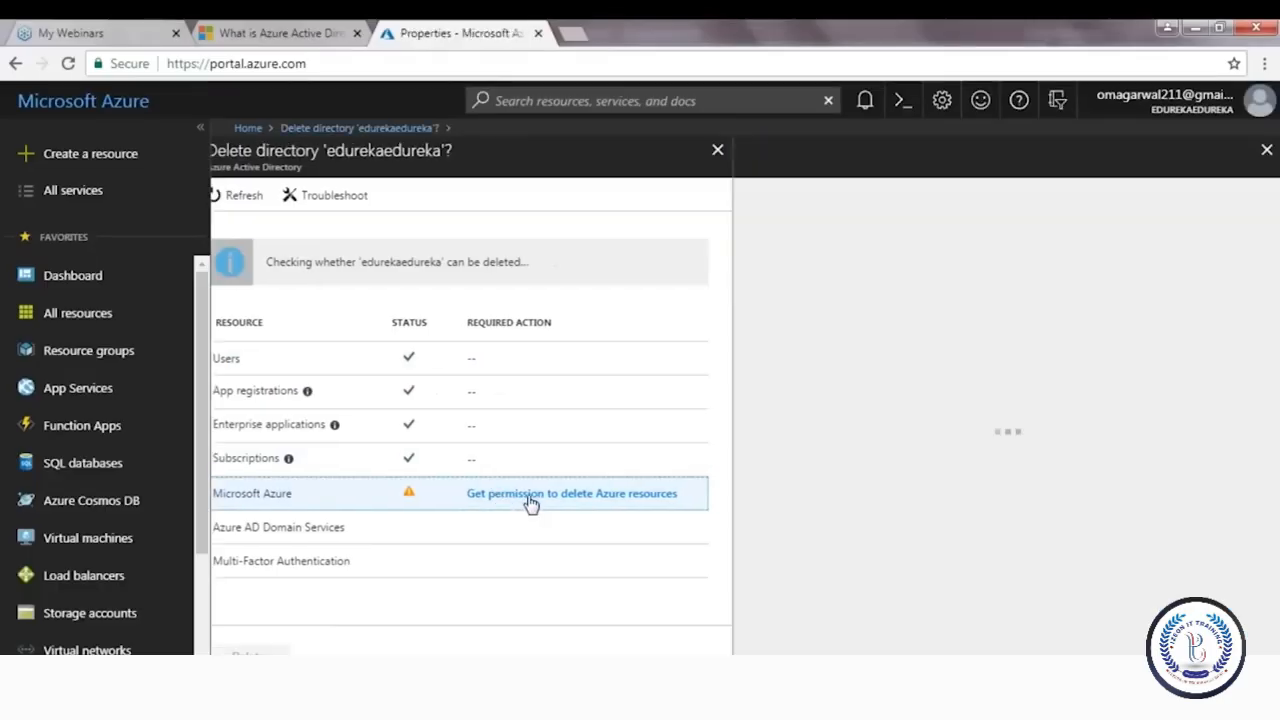
{"action": "left_click", "coordinate": [787, 455]}
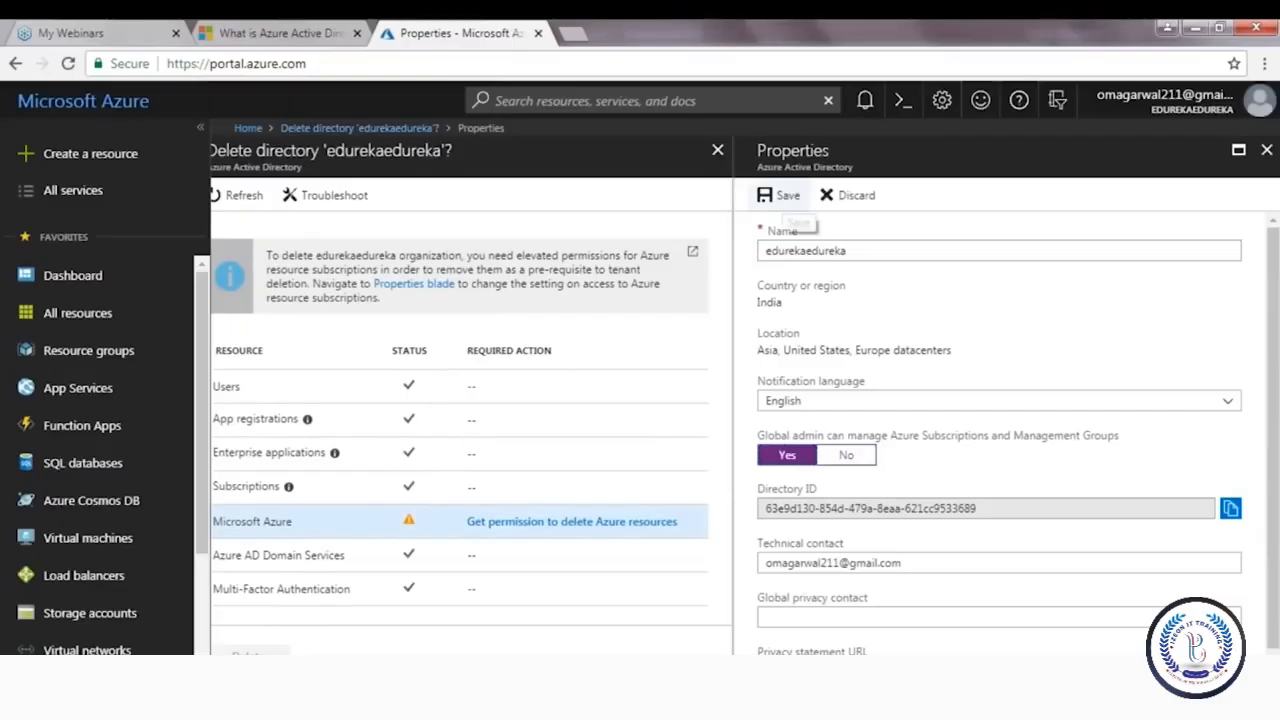
{"action": "left_click", "coordinate": [780, 195]}
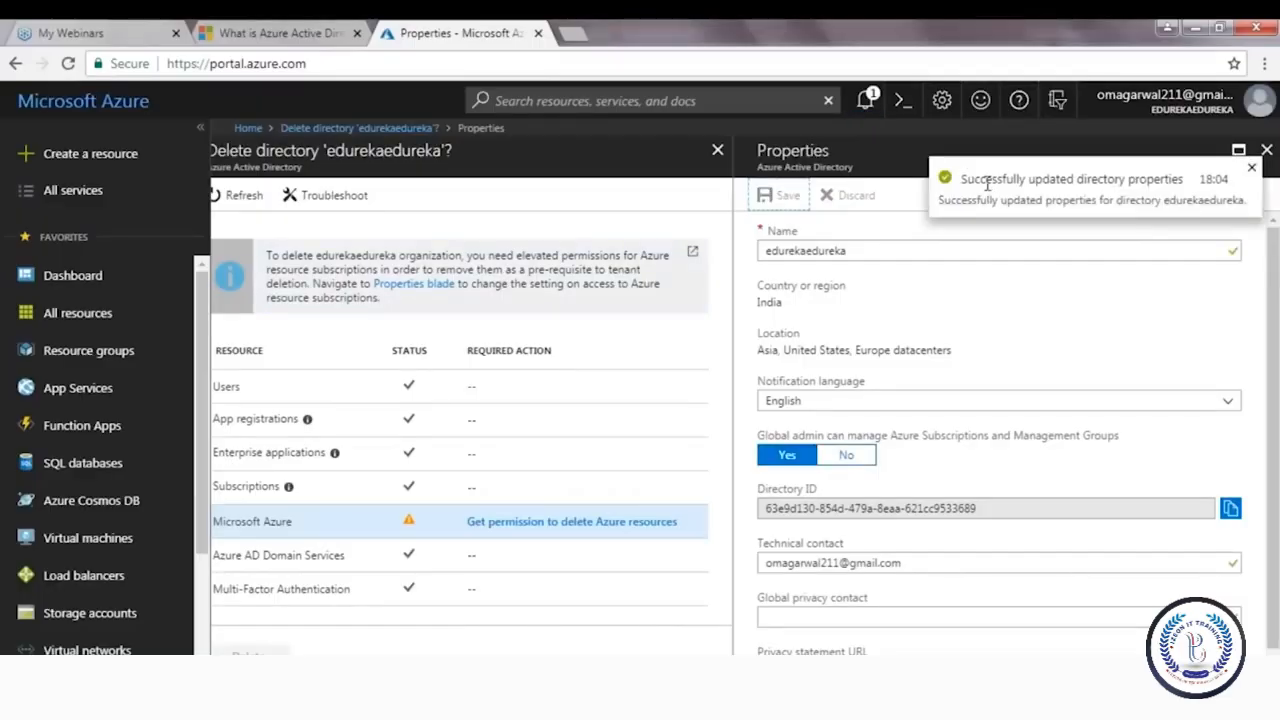
{"action": "left_click", "coordinate": [240, 195]}
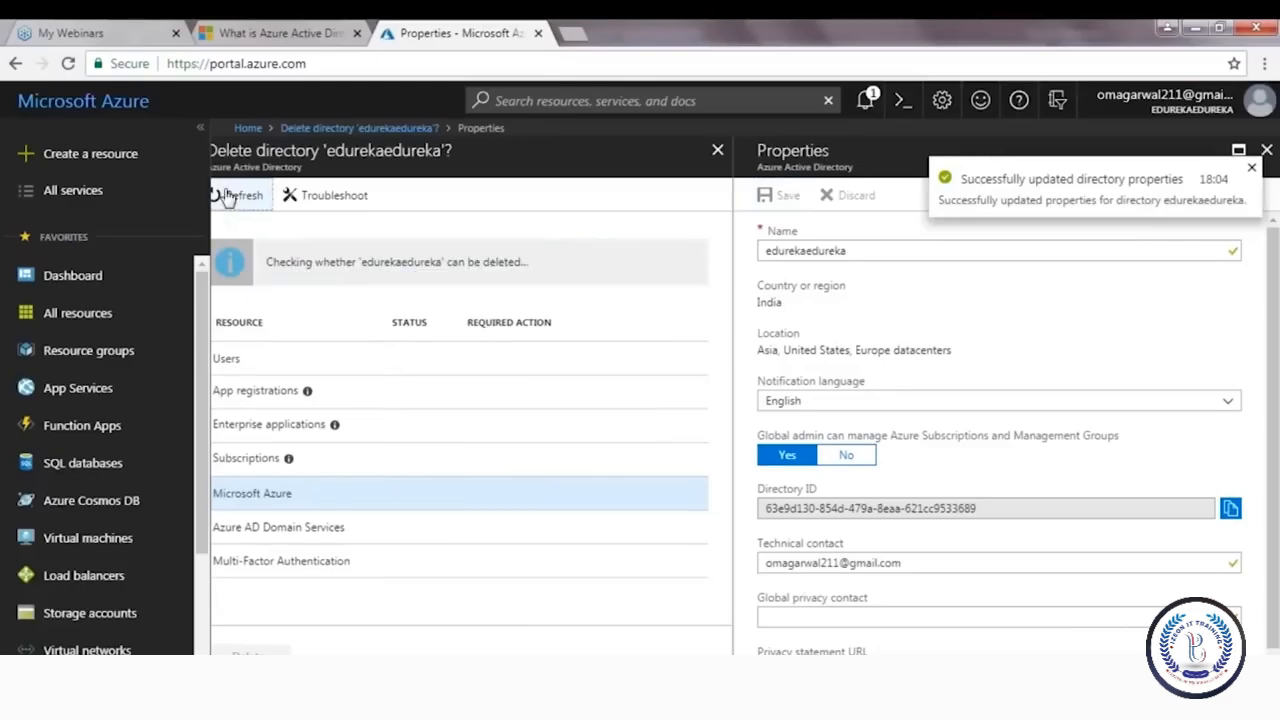
{"action": "left_click", "coordinate": [440, 494]}
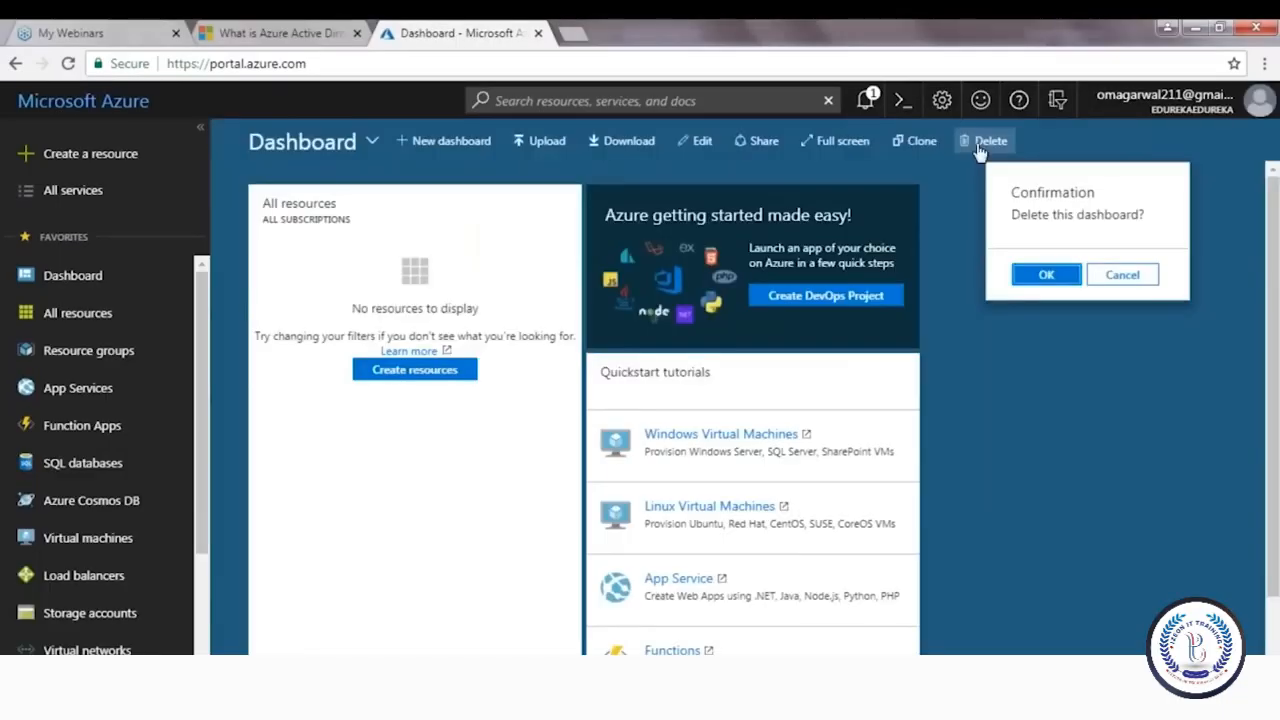
Cancel the dashboard deletion and restart deleting the edurekaedureka directory from Azure Active Directory
{"action": "left_click", "coordinate": [1110, 276]}
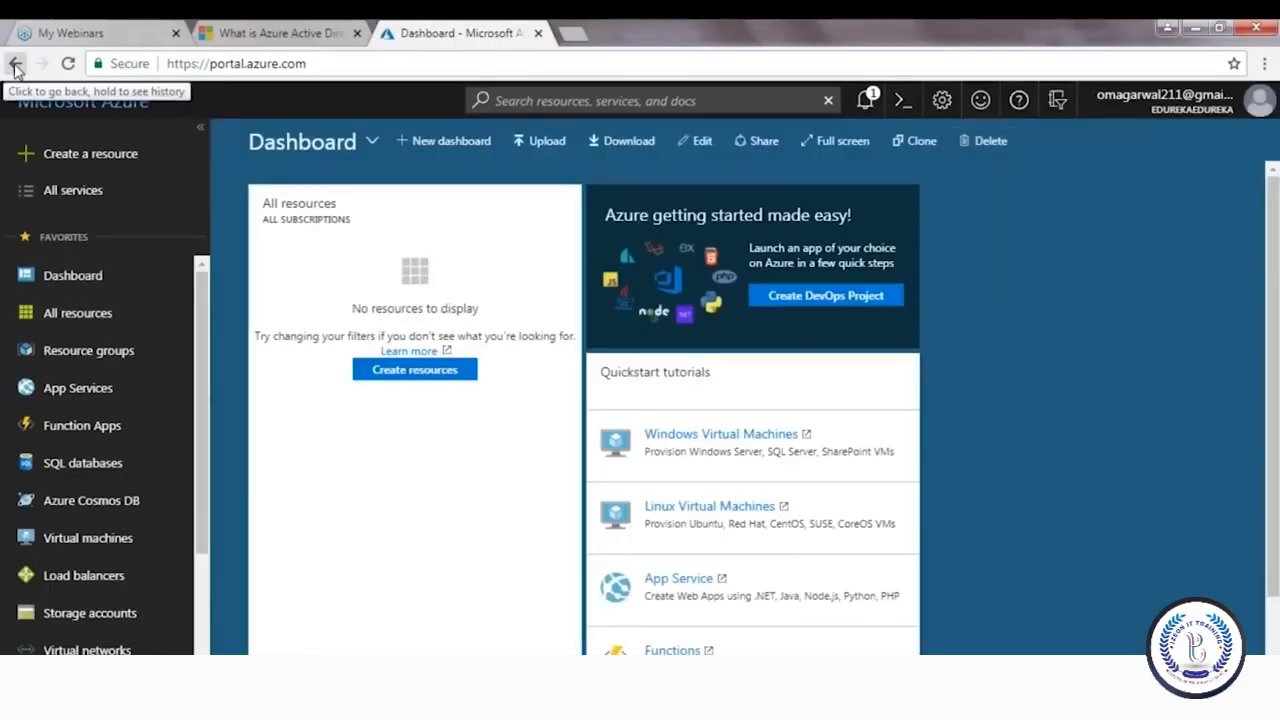
{"action": "scroll", "coordinate": [108, 545], "scroll_direction": "down", "scroll_amount": 3}
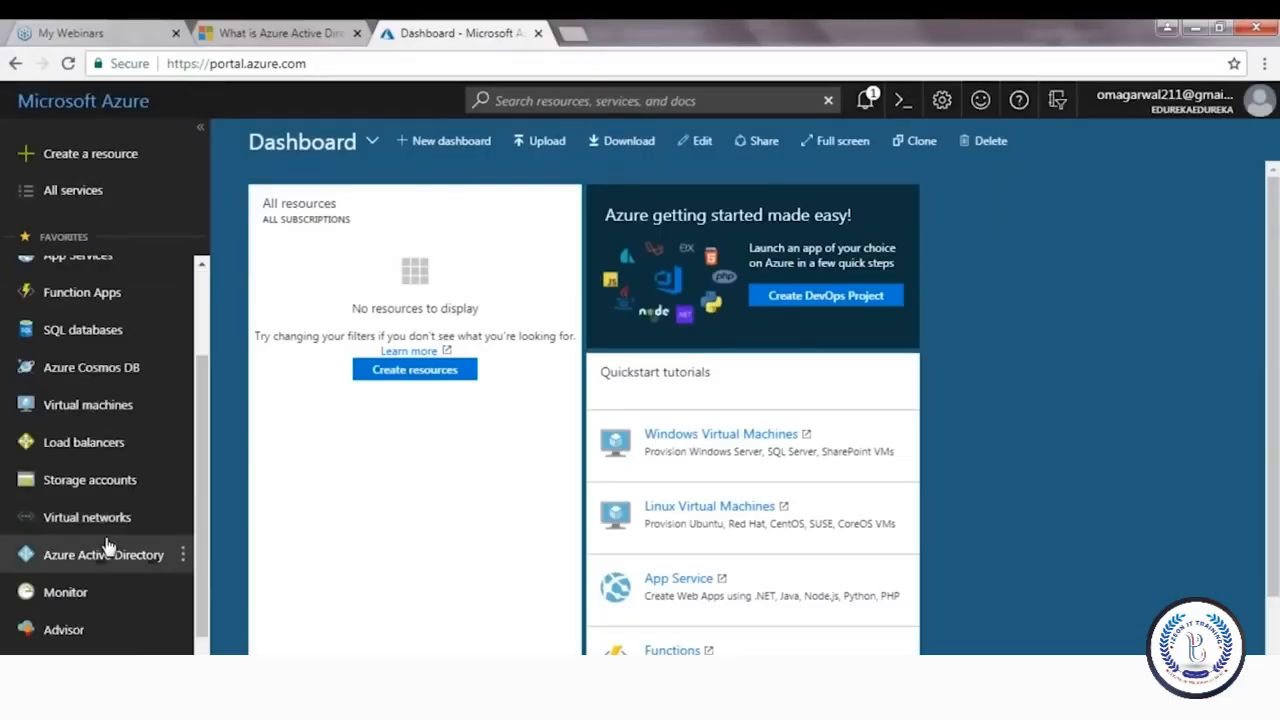
{"action": "left_click", "coordinate": [106, 546]}
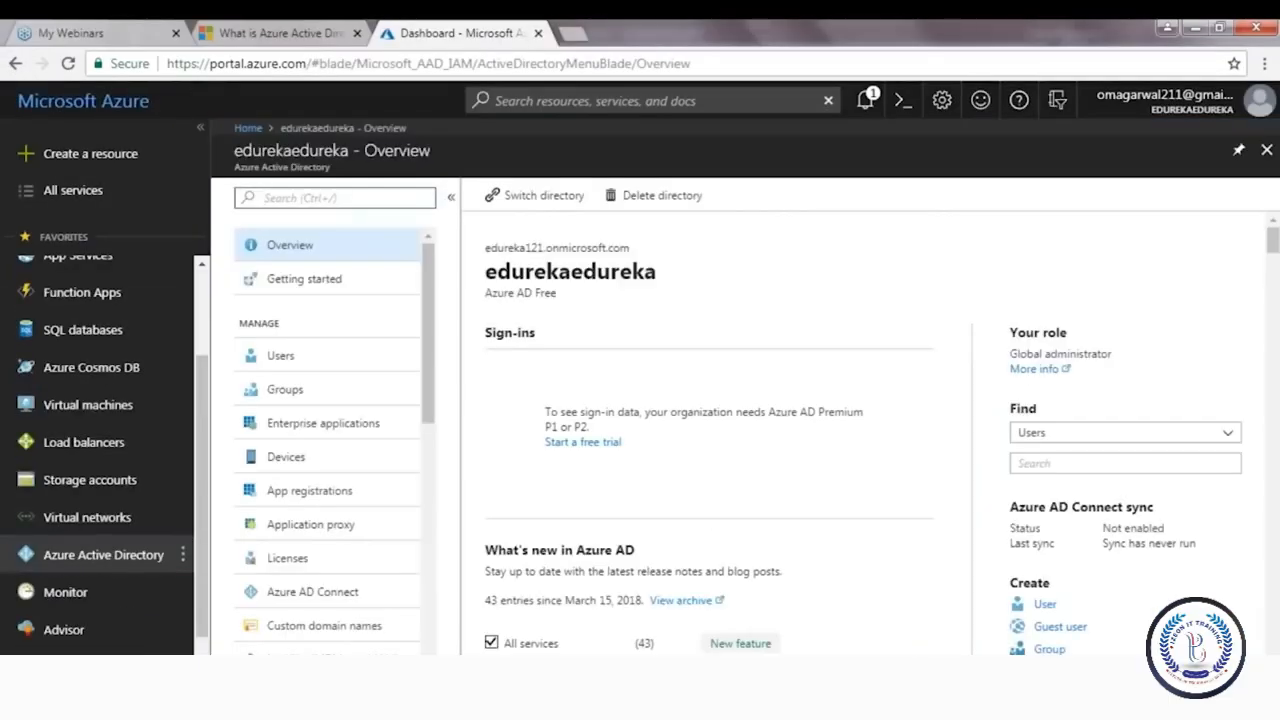
{"action": "left_click", "coordinate": [652, 196]}
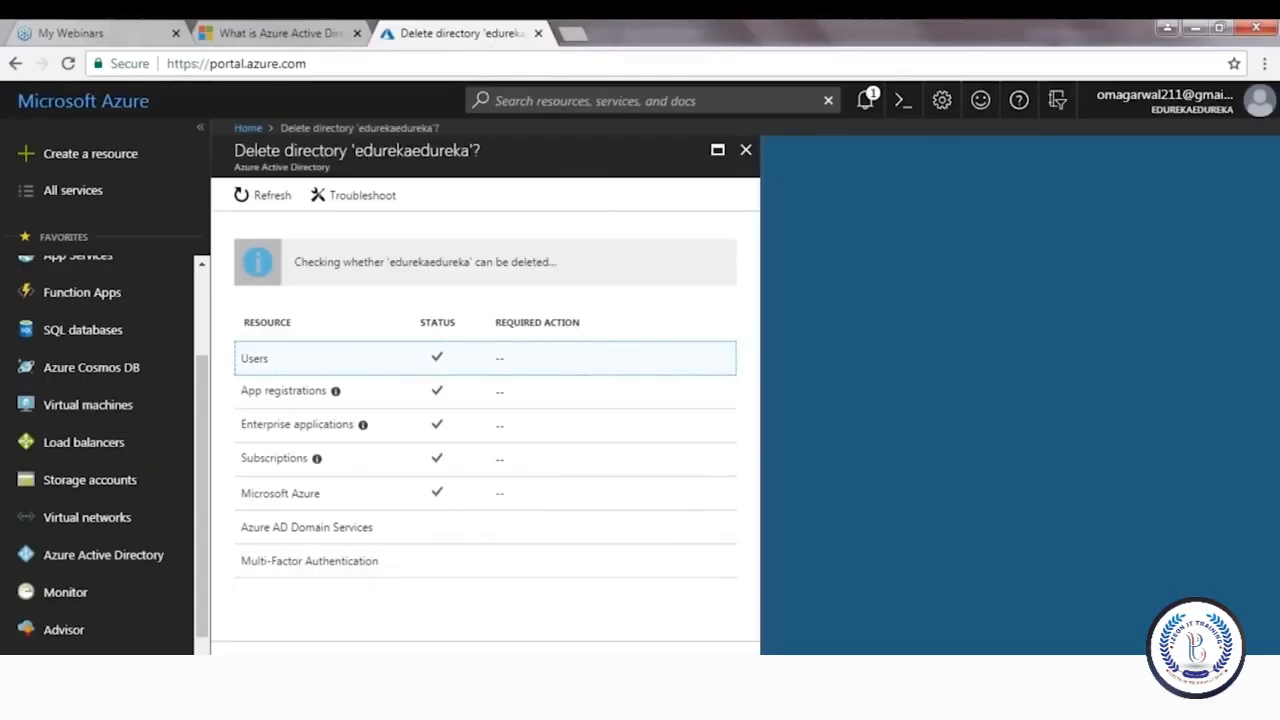
Inspect the Azure AD Domain Services resources, then return to the directory deletion checks
{"action": "left_click", "coordinate": [298, 529]}
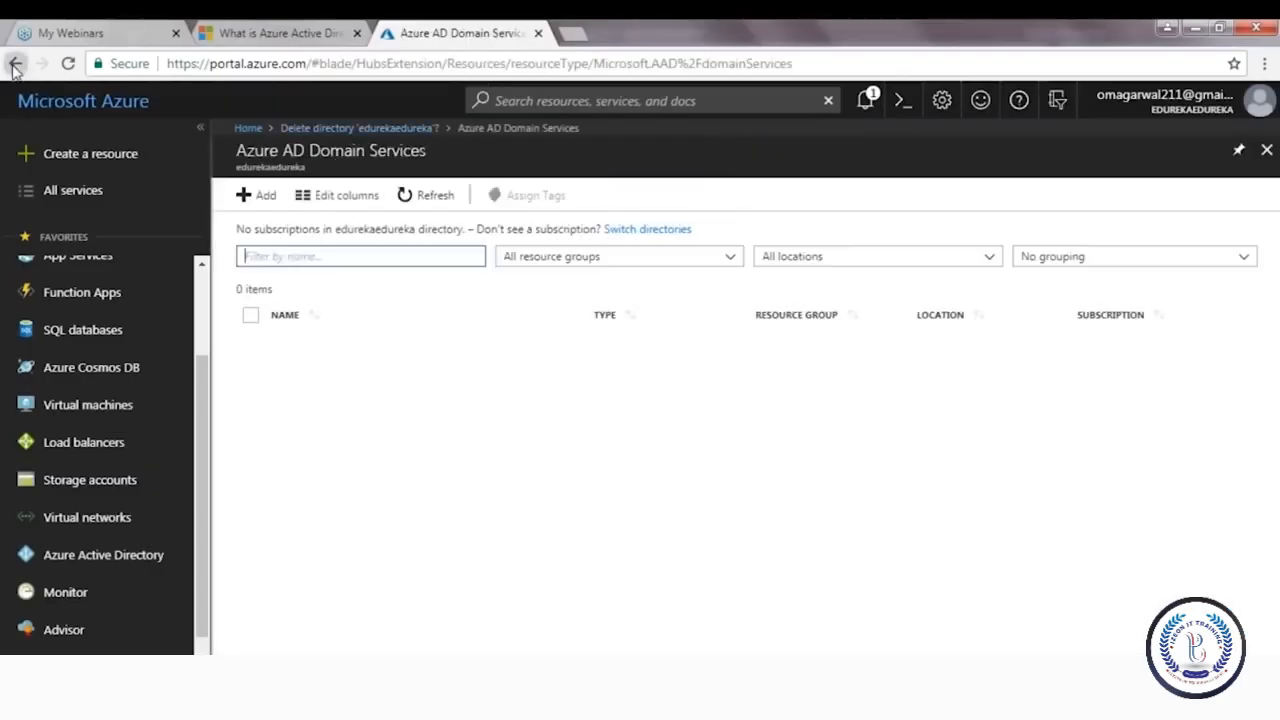
{"action": "left_click", "coordinate": [15, 64]}
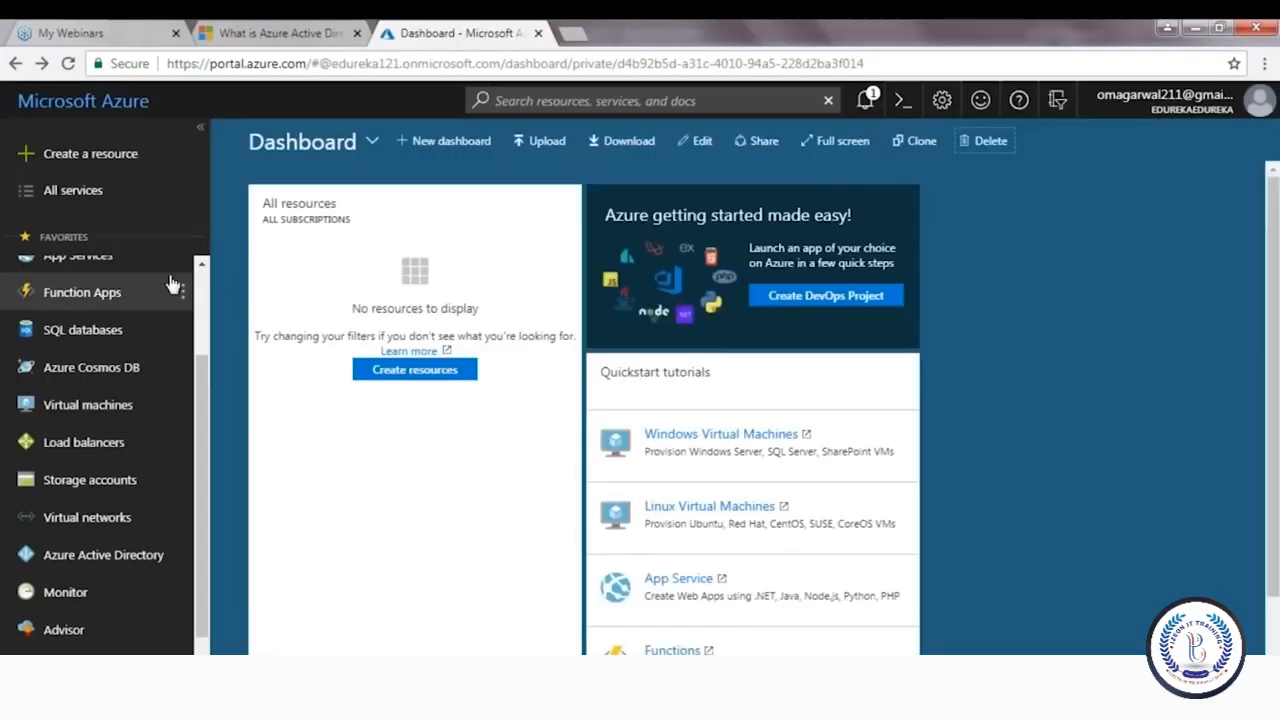
{"action": "left_click", "coordinate": [15, 64]}
{"action": "left_click", "coordinate": [18, 67]}
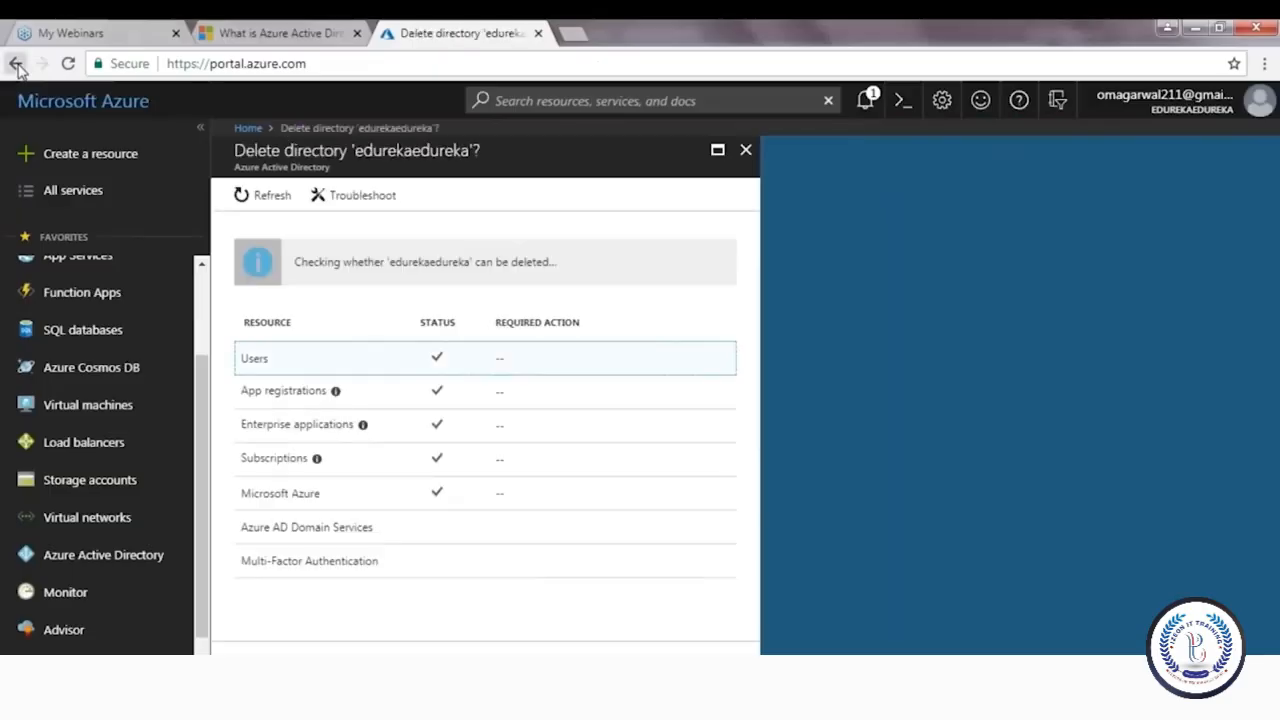
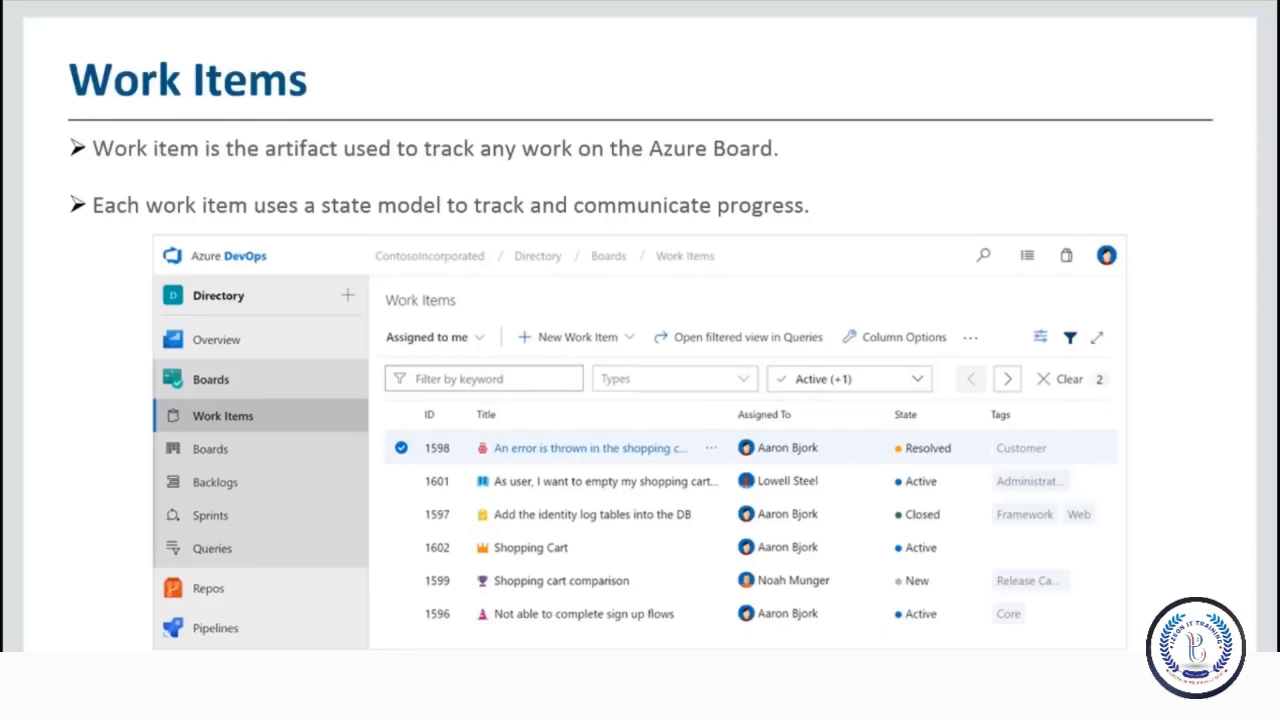
Step through the Boards, Backlogs and Sprints slides to reach the Dashboards slide
{"action": "key", "text": "Right"}
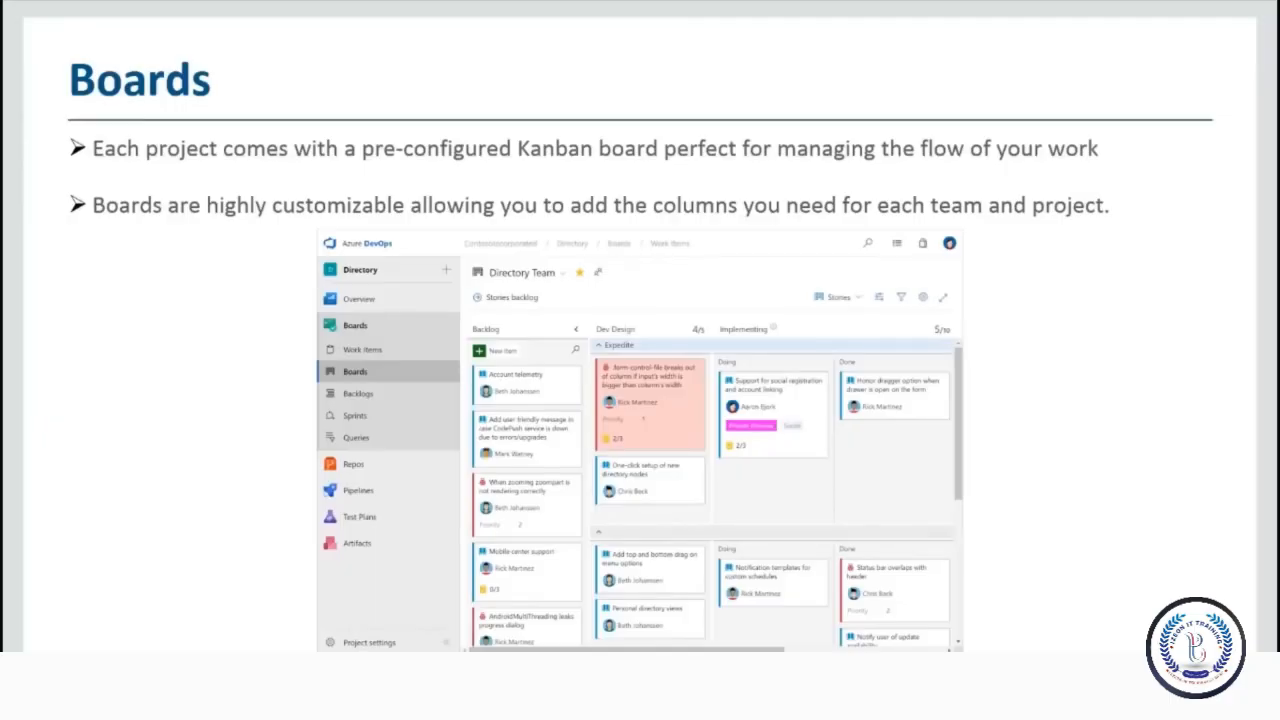
{"action": "key", "text": "Right"}
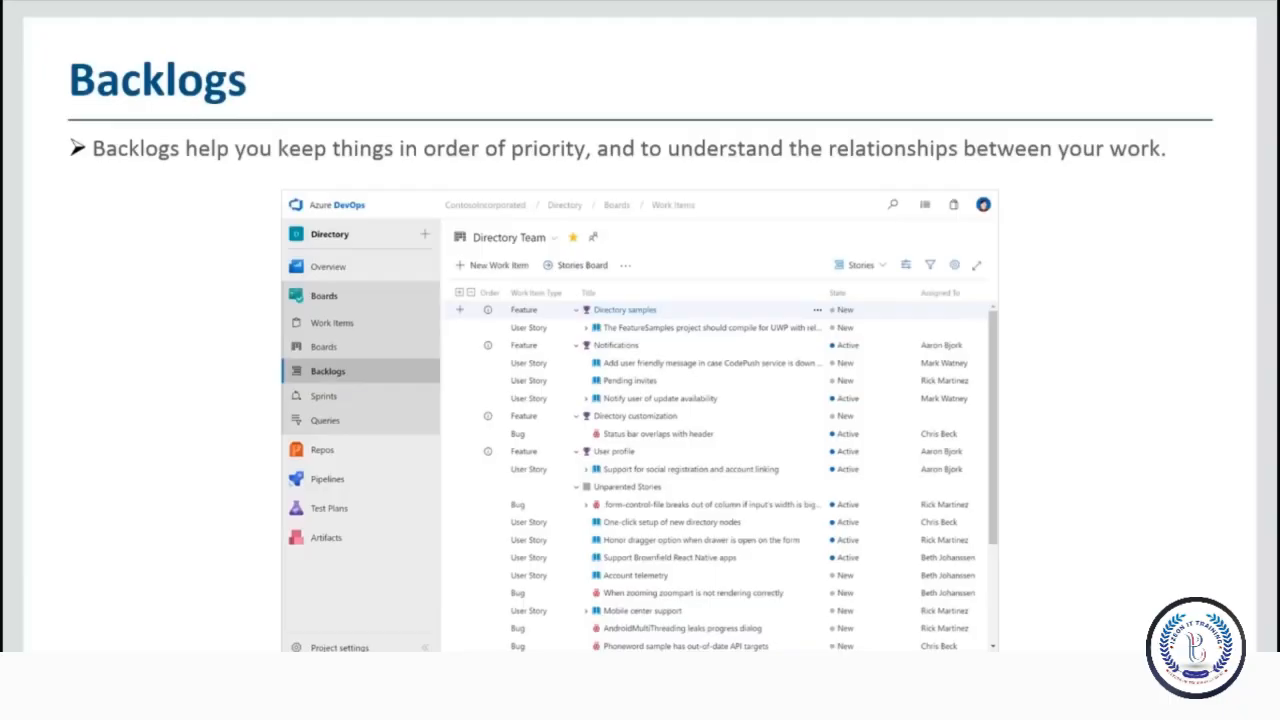
{"action": "key", "text": "Right"}
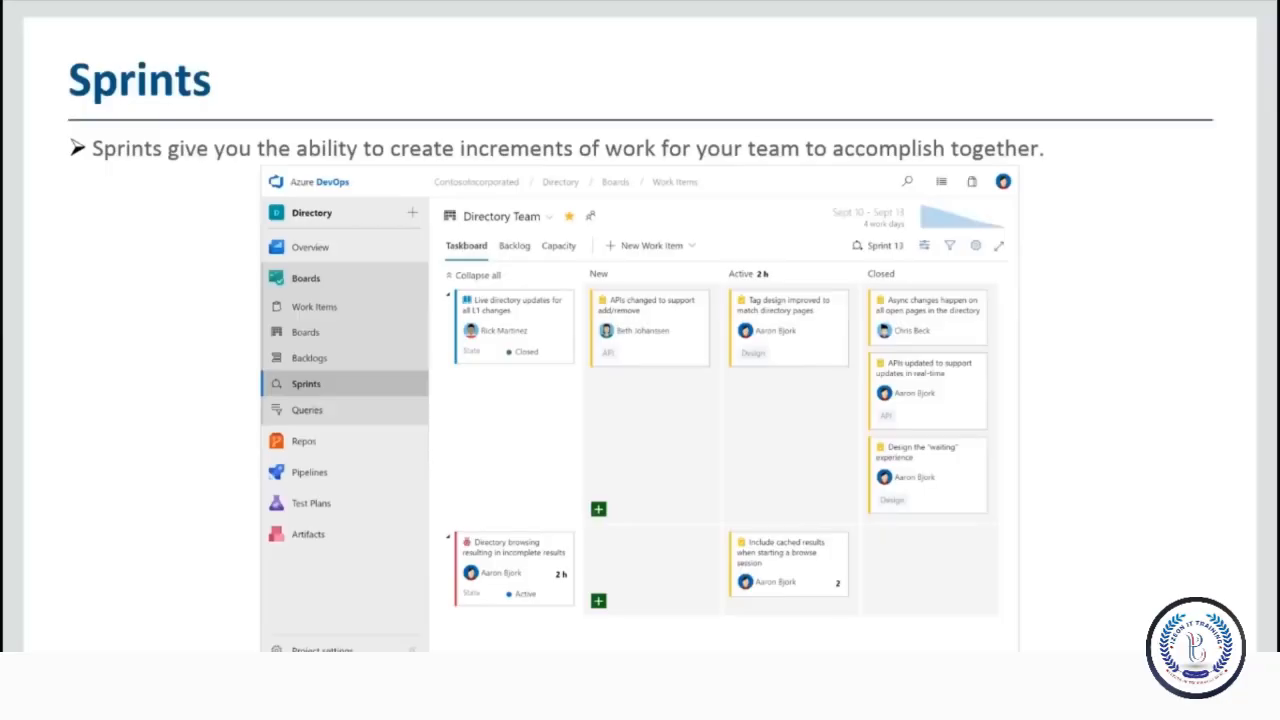
{"action": "key", "text": "Right"}
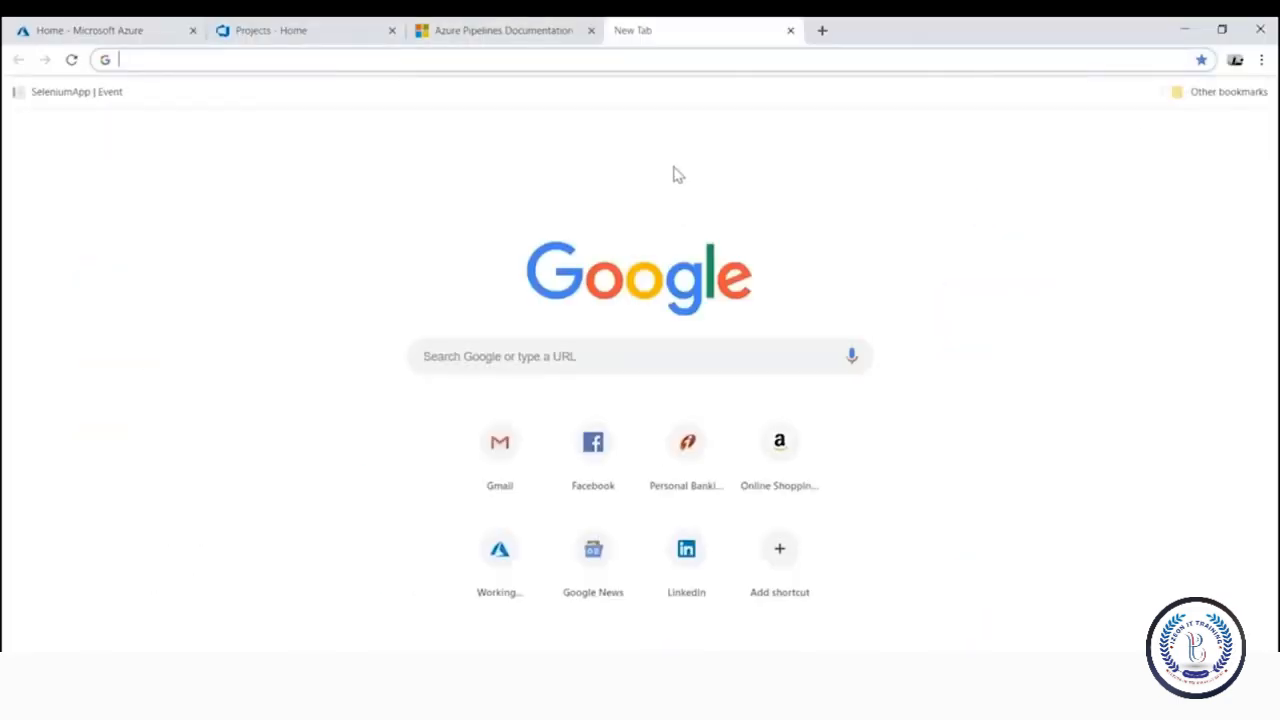
Go to dev.azure.com to list MyTestProject, MyTestProject2 and MyTestProject3
{"action": "type", "text": "dev."}
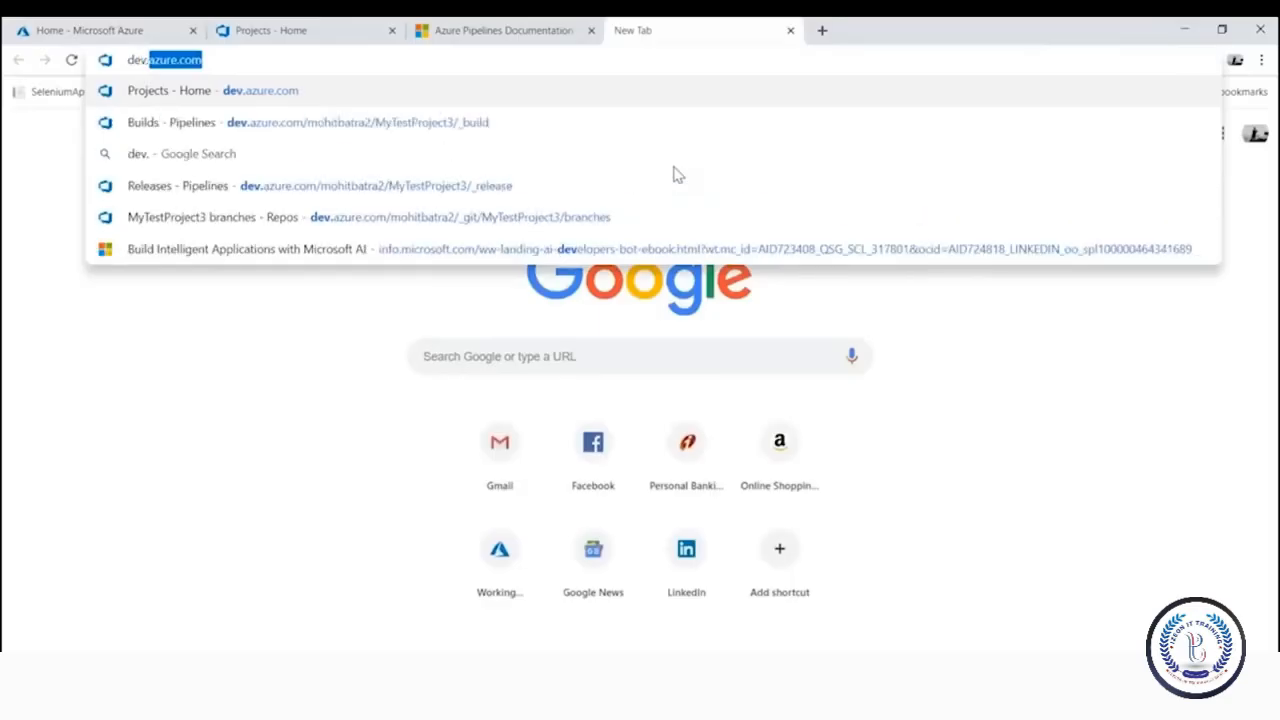
{"action": "key", "text": "Return"}
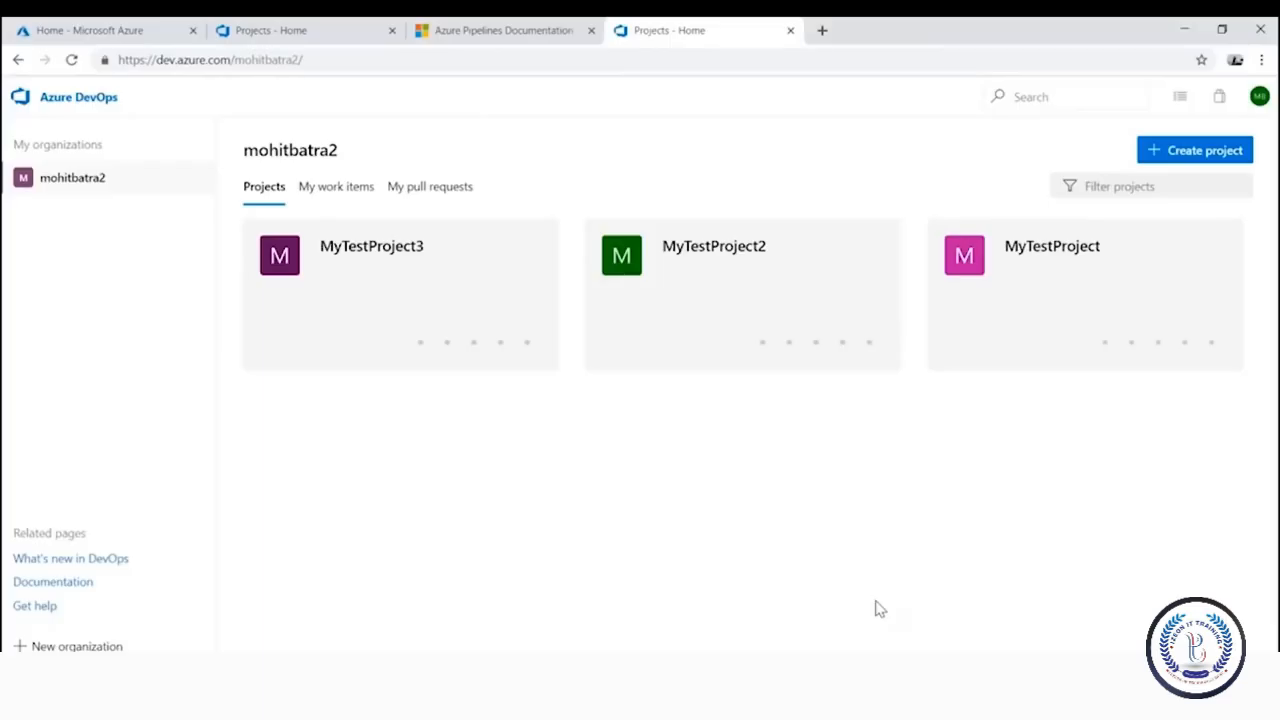
Fill in a new project named MyTestProject4 with Git version control and the Agile process
{"action": "left_click", "coordinate": [1187, 165]}
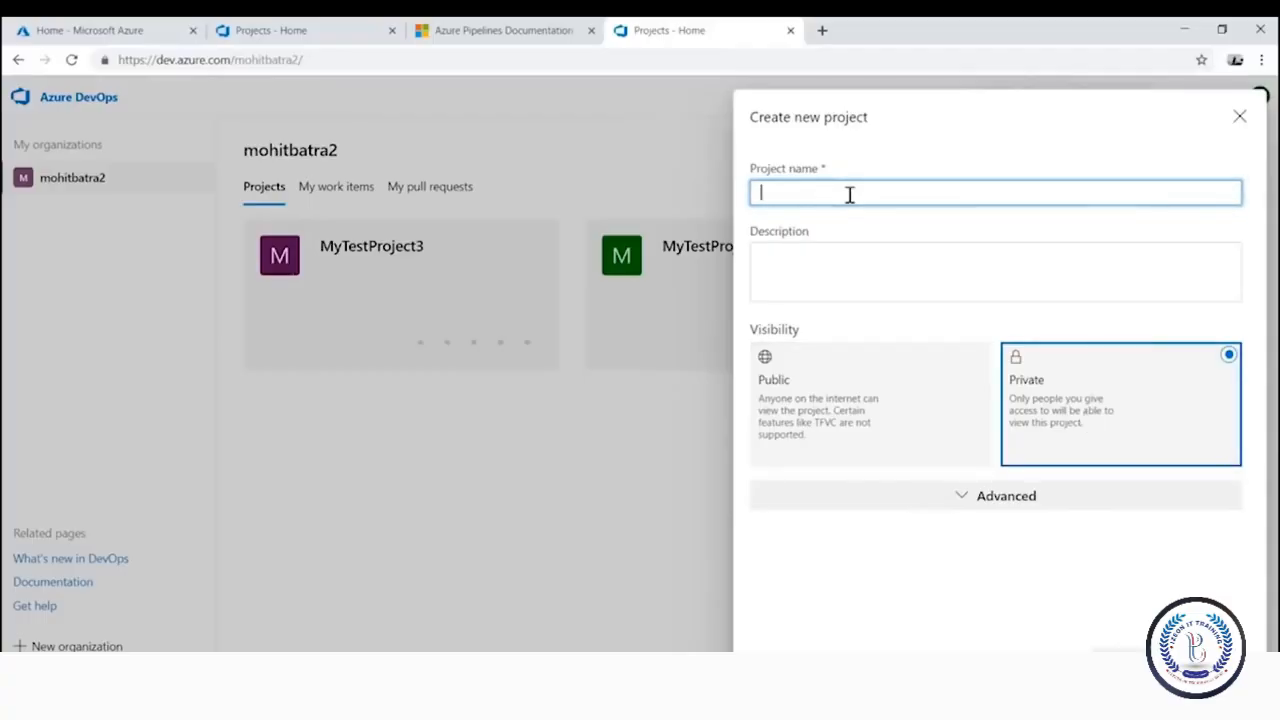
{"action": "type", "text": "MyTestProje"}
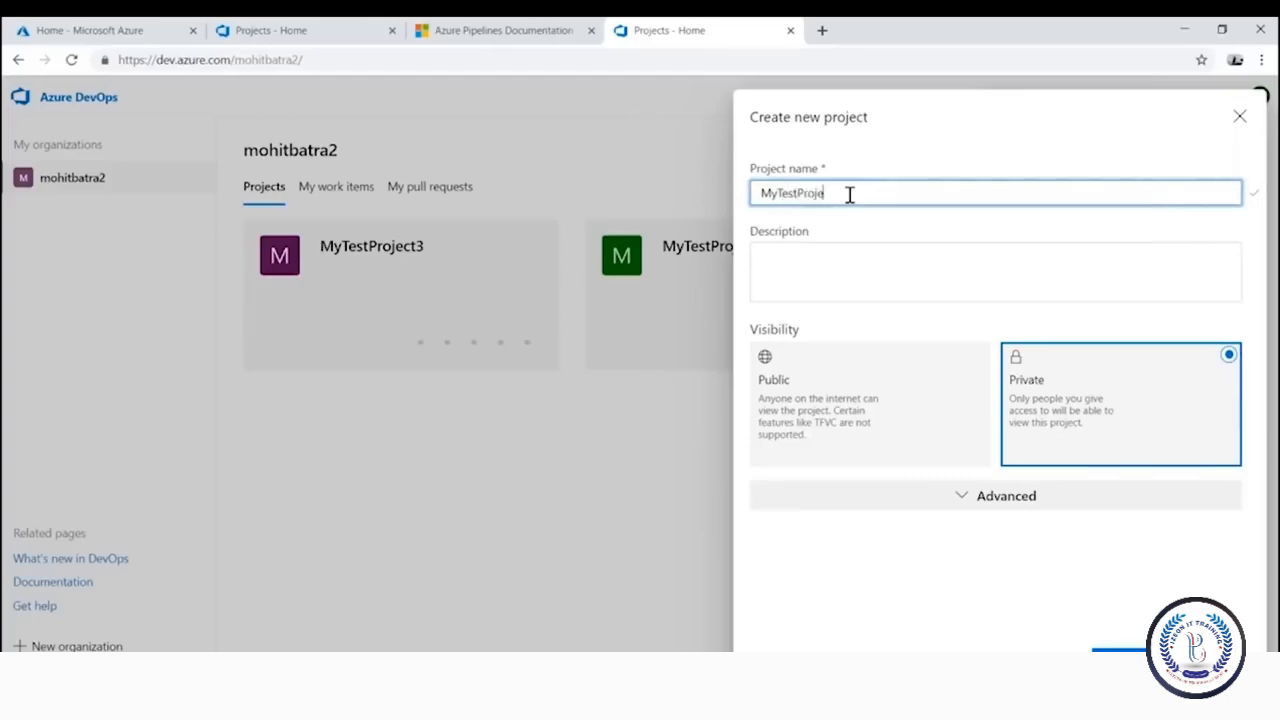
{"action": "type", "text": "ct4"}
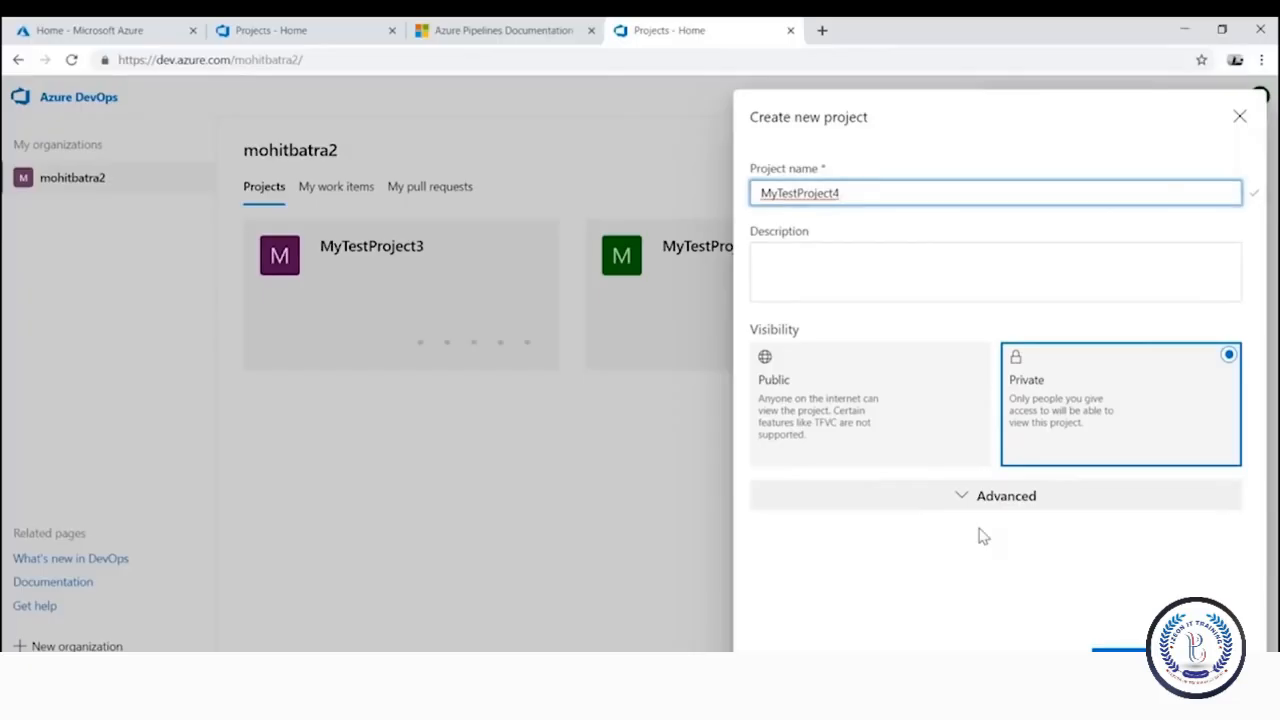
{"action": "left_click", "coordinate": [966, 498]}
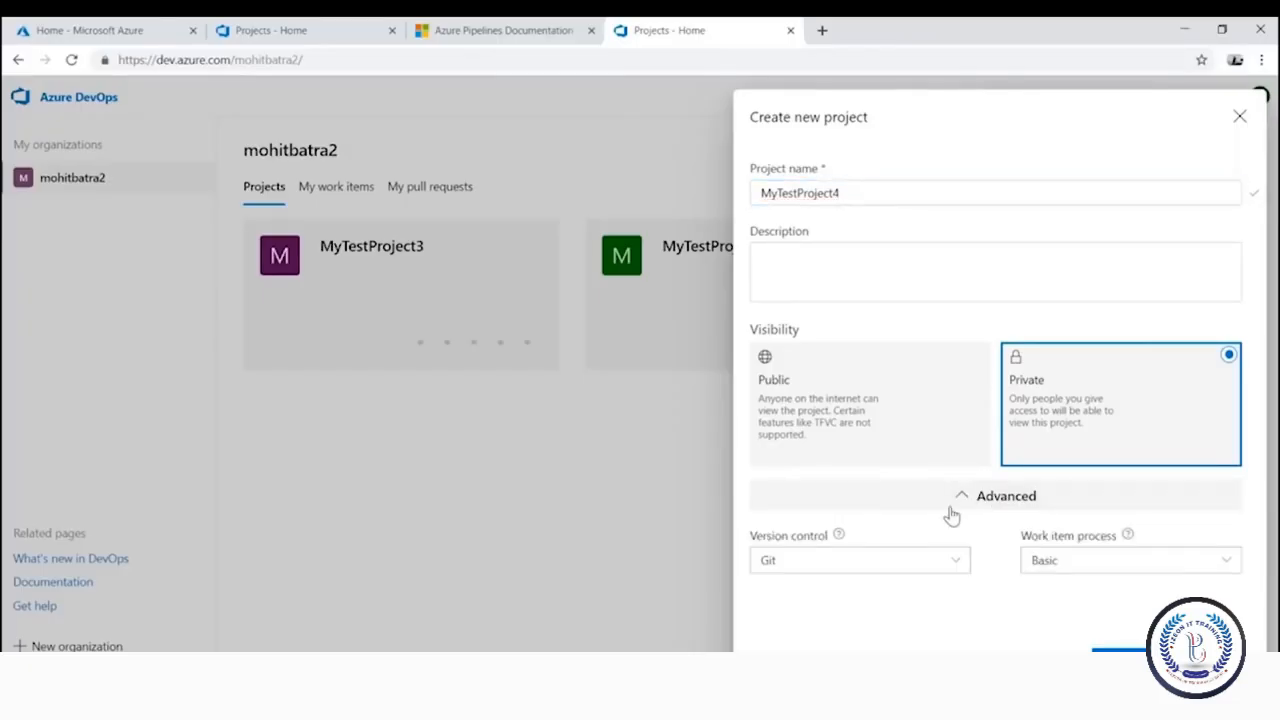
{"action": "left_click", "coordinate": [945, 572]}
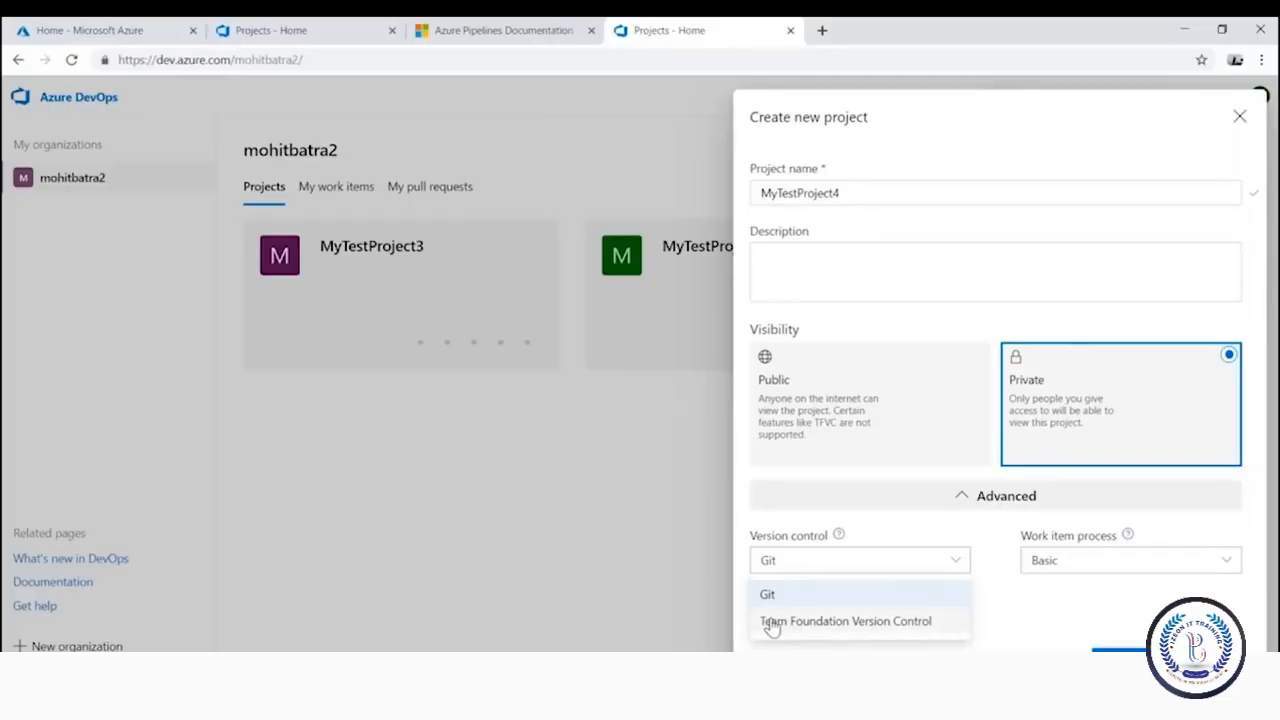
{"action": "left_click", "coordinate": [800, 594]}
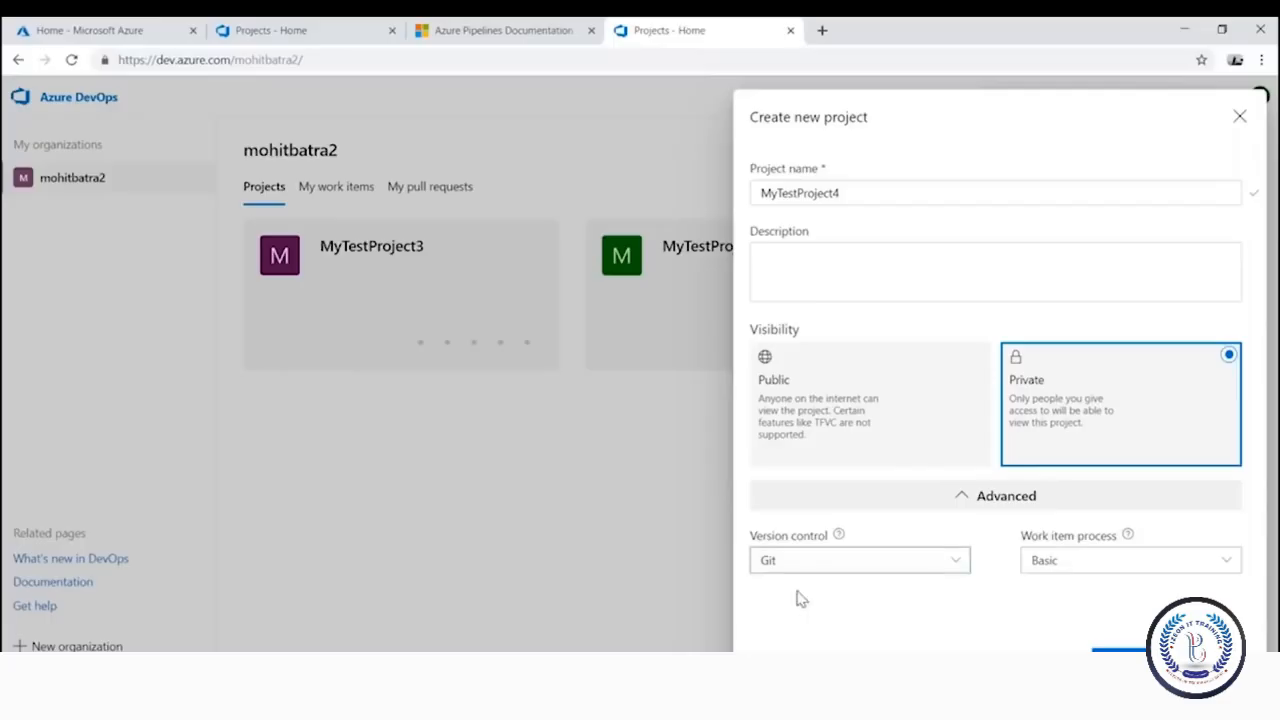
{"action": "left_click", "coordinate": [1111, 566]}
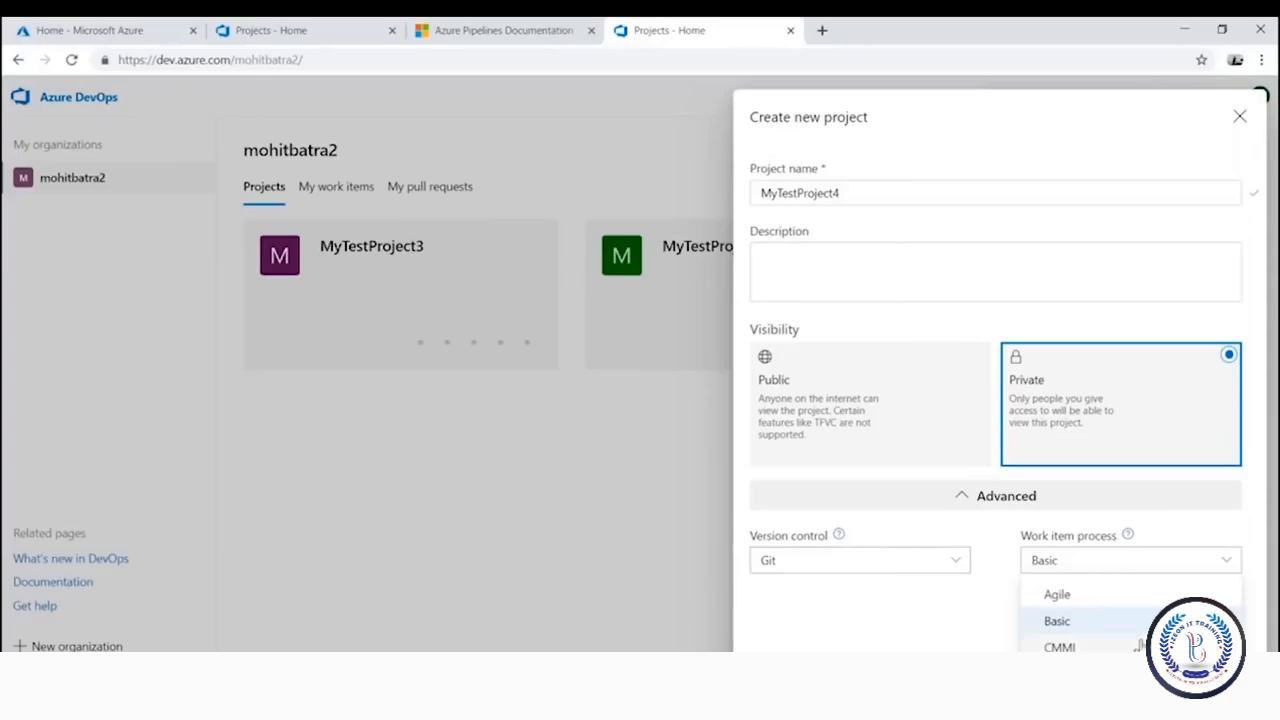
{"action": "left_click", "coordinate": [1083, 600]}
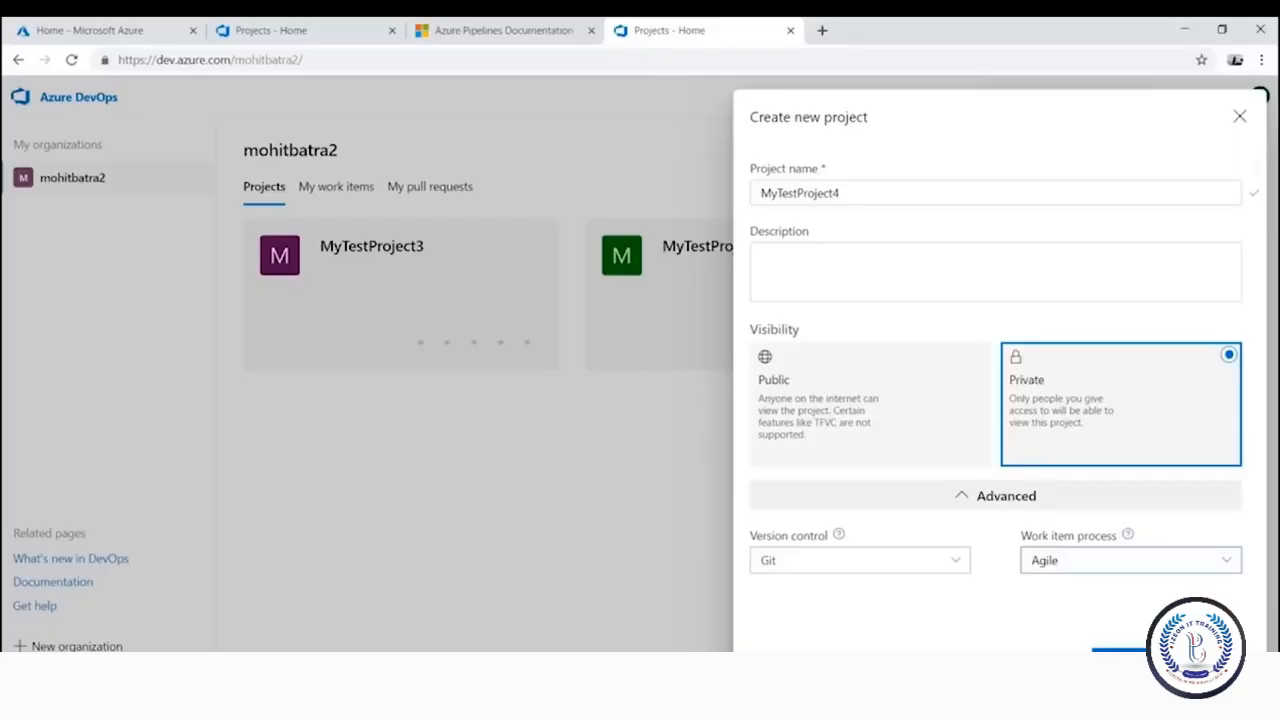
Close the Create new project panel without creating it and open the MyTestProject3 summary
{"action": "left_click", "coordinate": [1240, 116]}
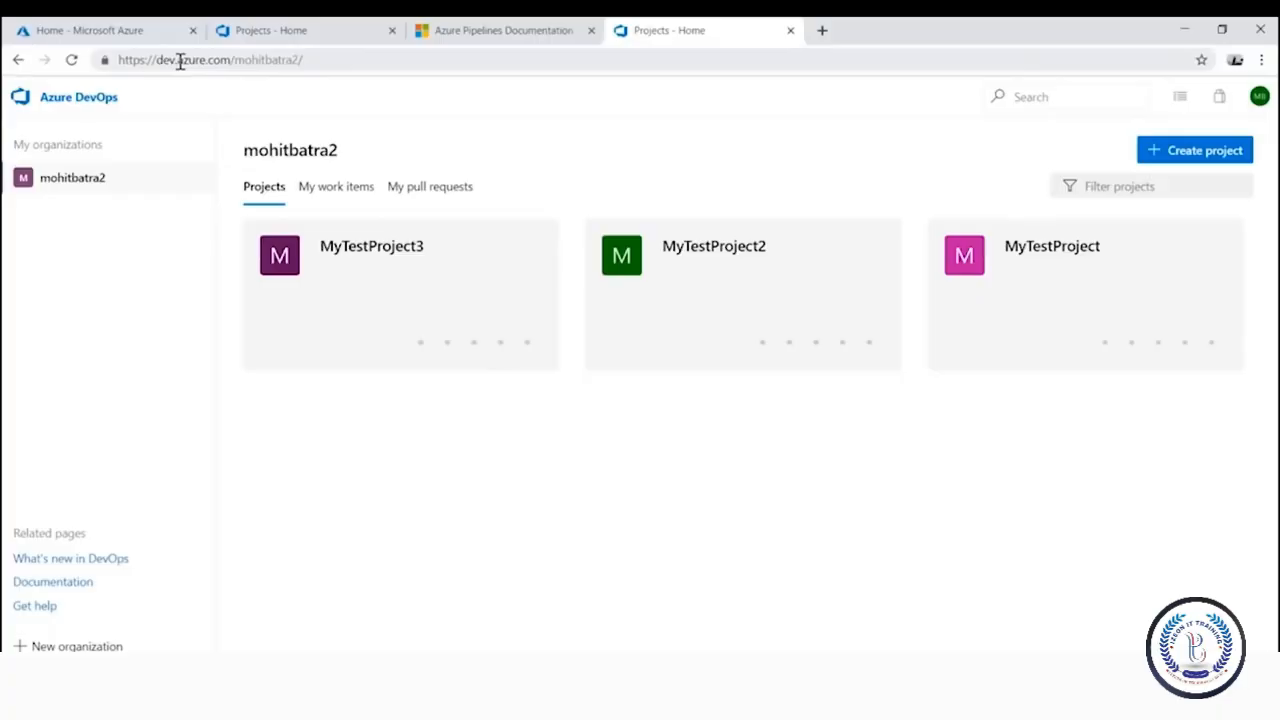
{"action": "mouse_move", "coordinate": [403, 369]}
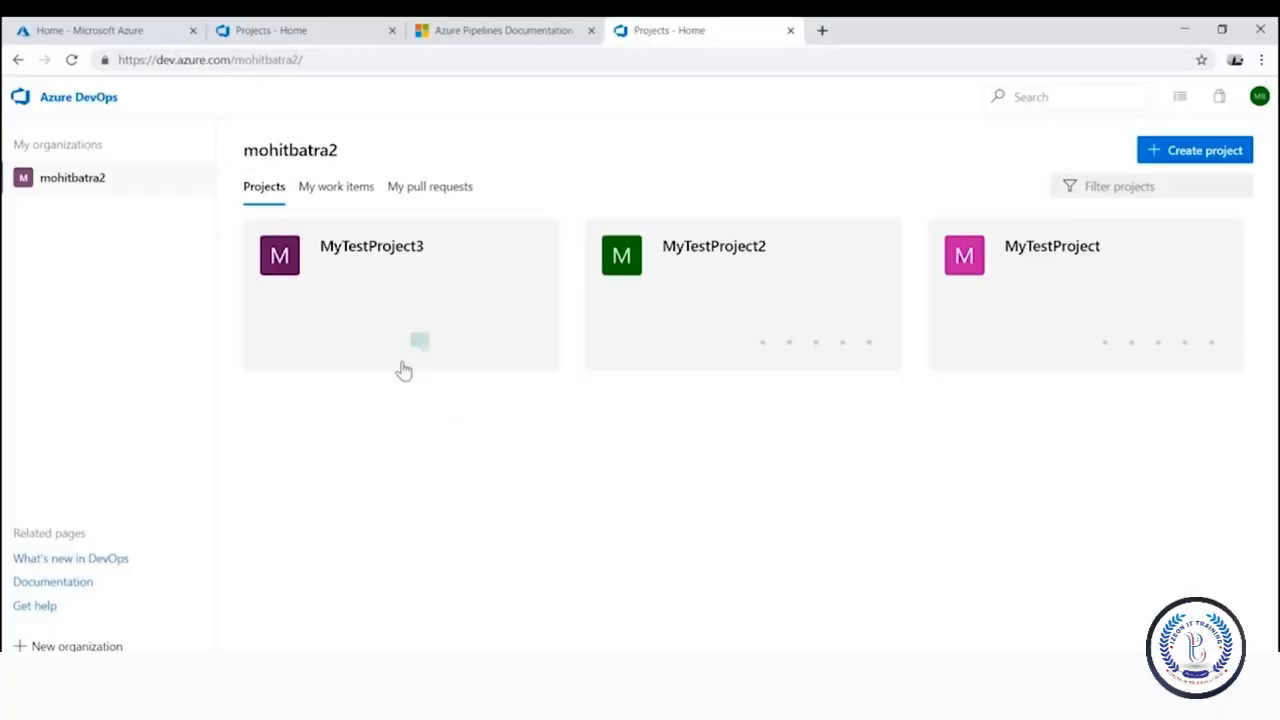
{"action": "left_click", "coordinate": [396, 285]}
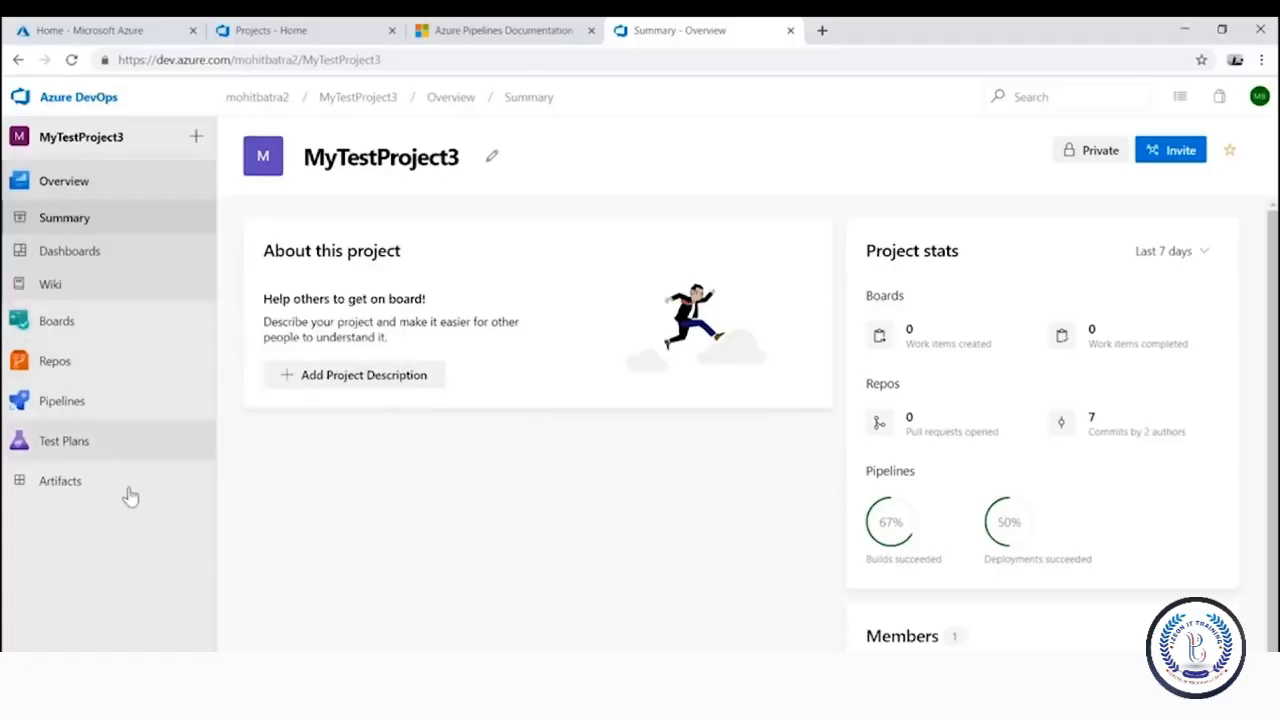
{"action": "mouse_move", "coordinate": [123, 376]}
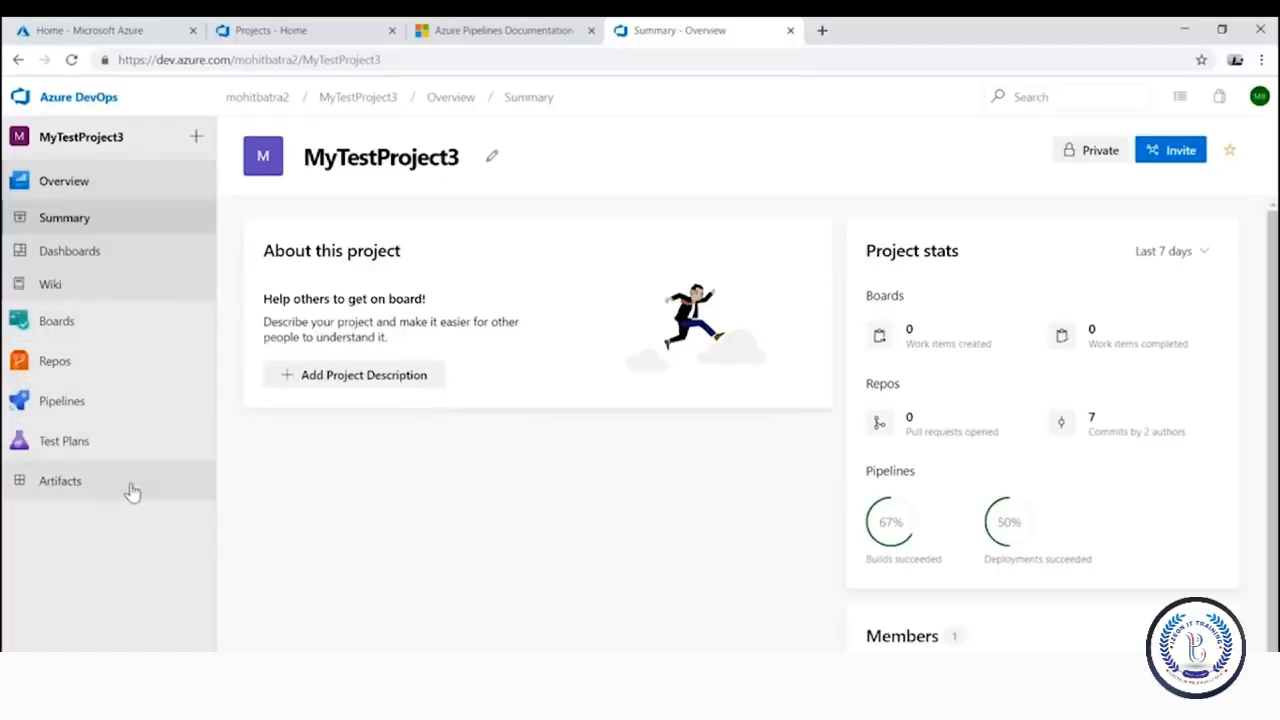
Go to Boards > Work Items in MyTestProject3 and show the New Work Item type list
{"action": "mouse_move", "coordinate": [105, 330]}
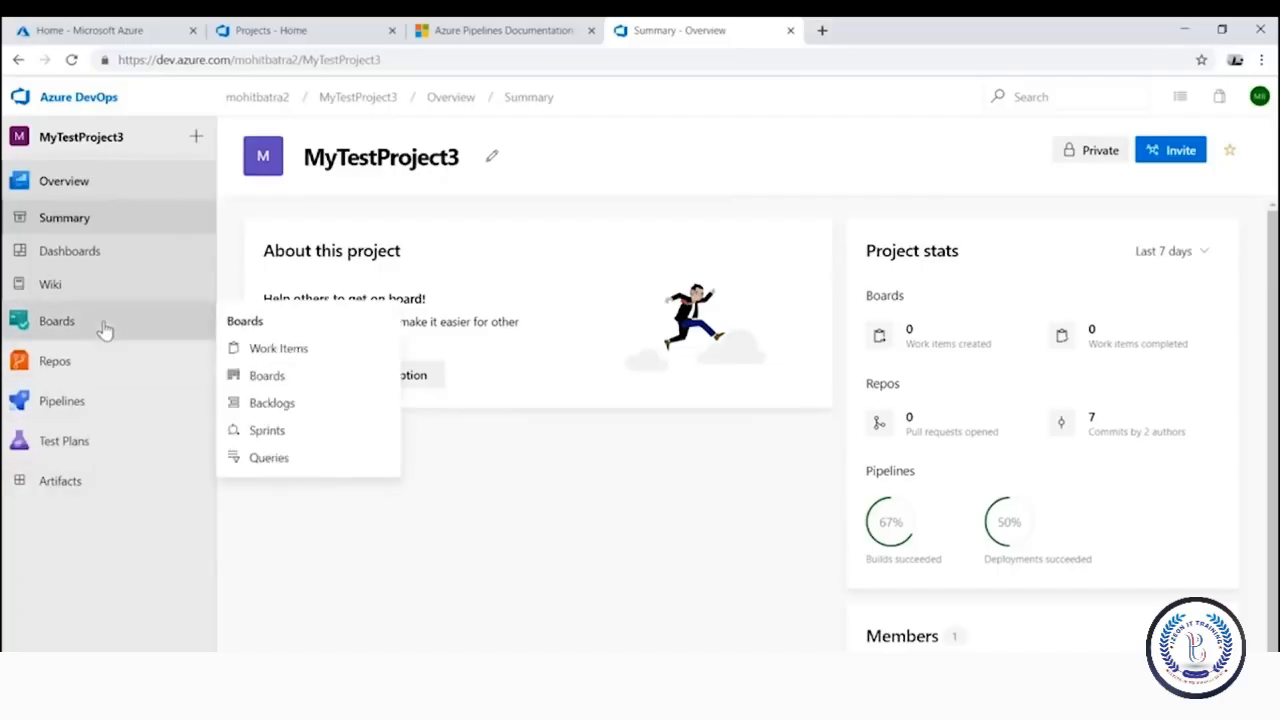
{"action": "left_click", "coordinate": [74, 332]}
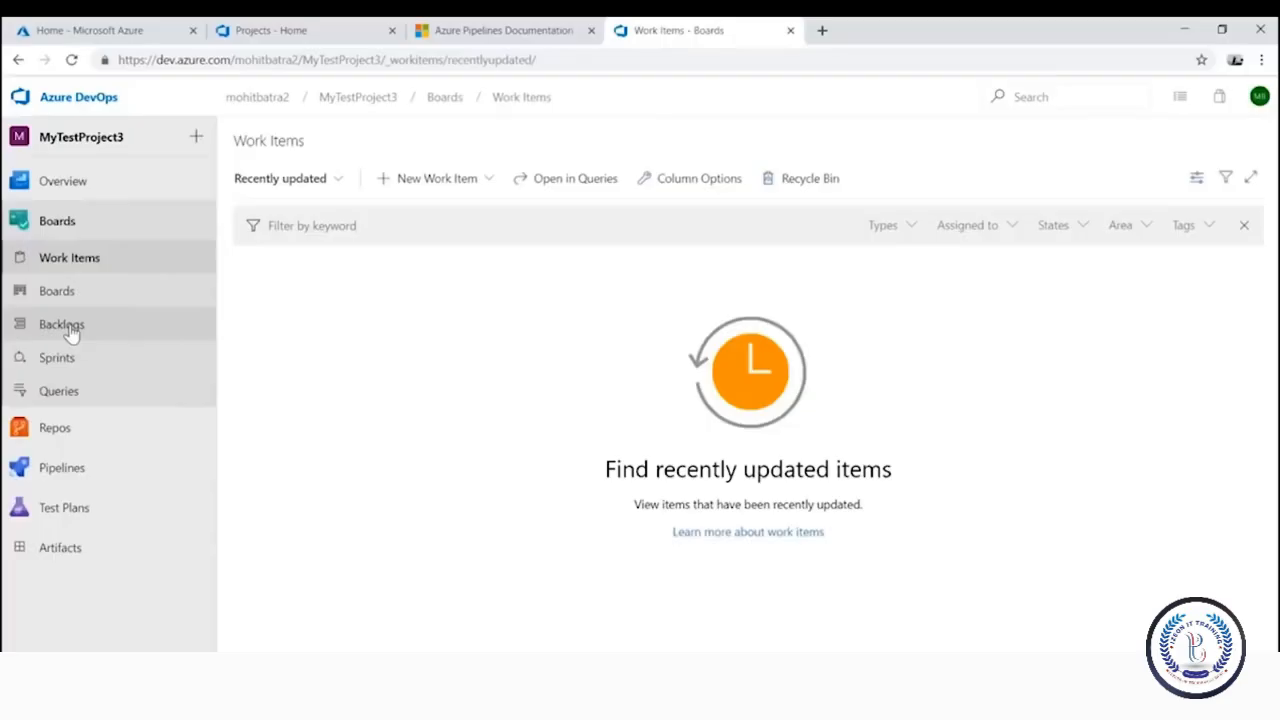
{"action": "left_click", "coordinate": [472, 188]}
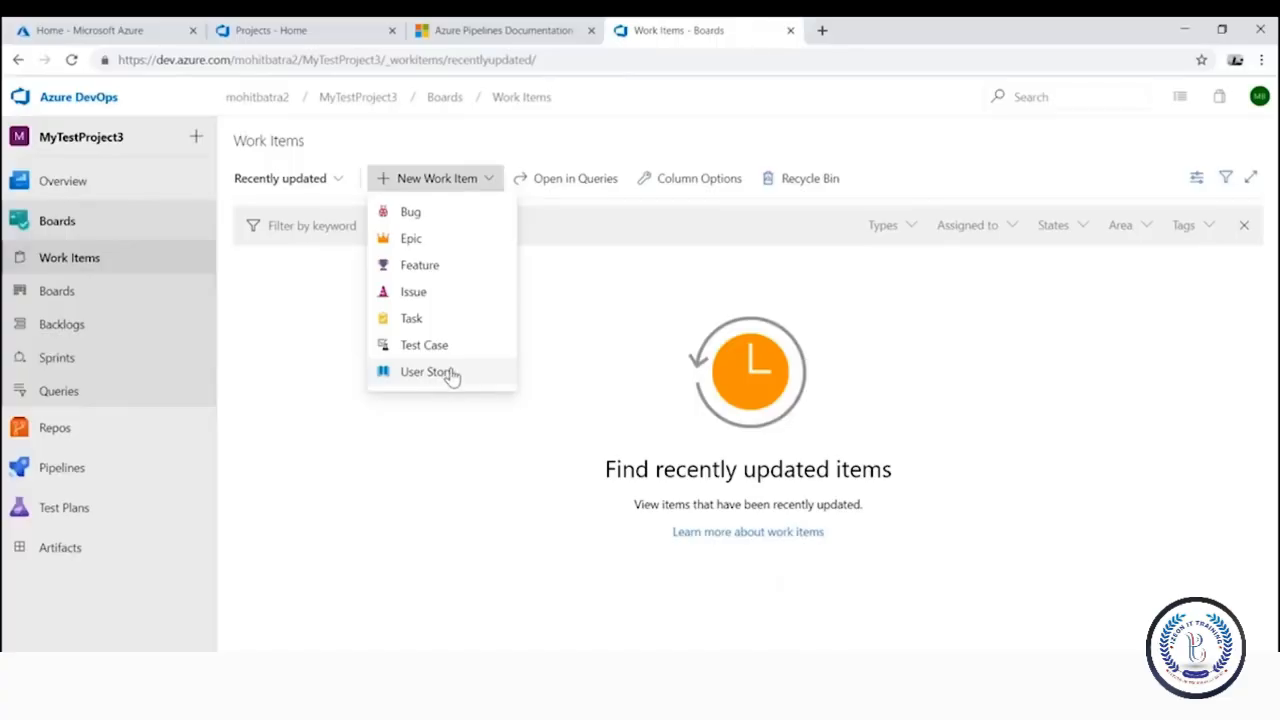
Start a Feature titled 'Search in Ecommerce' and select its title text
{"action": "left_click", "coordinate": [445, 270]}
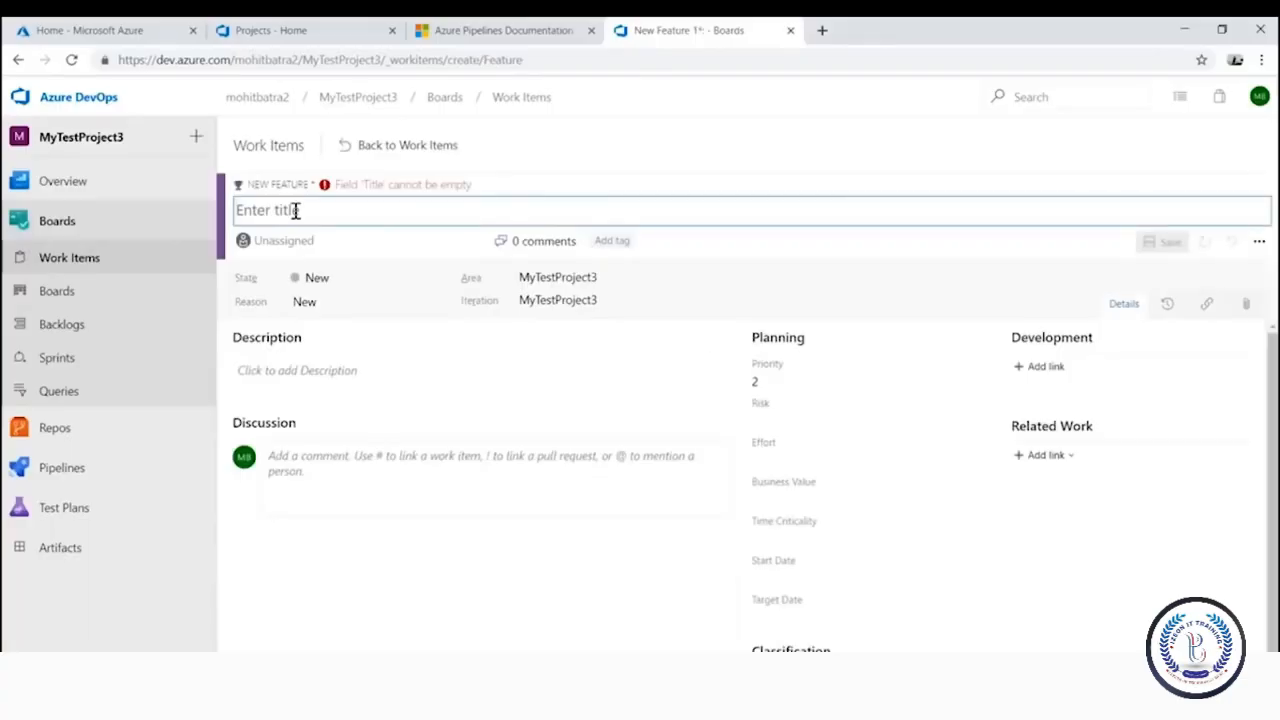
{"action": "type", "text": "ch "}
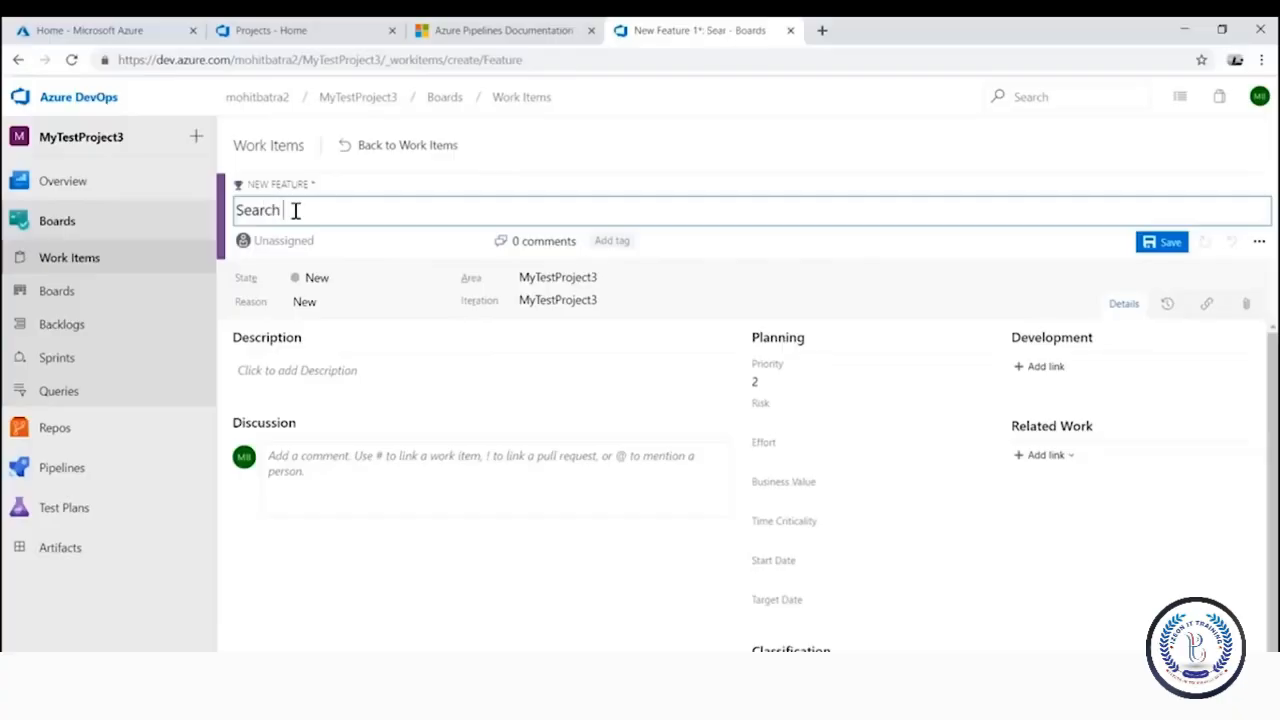
{"action": "type", "text": "in Ecommerce"}
{"action": "left_click_drag", "start_coordinate": [397, 209], "coordinate": [222, 229]}
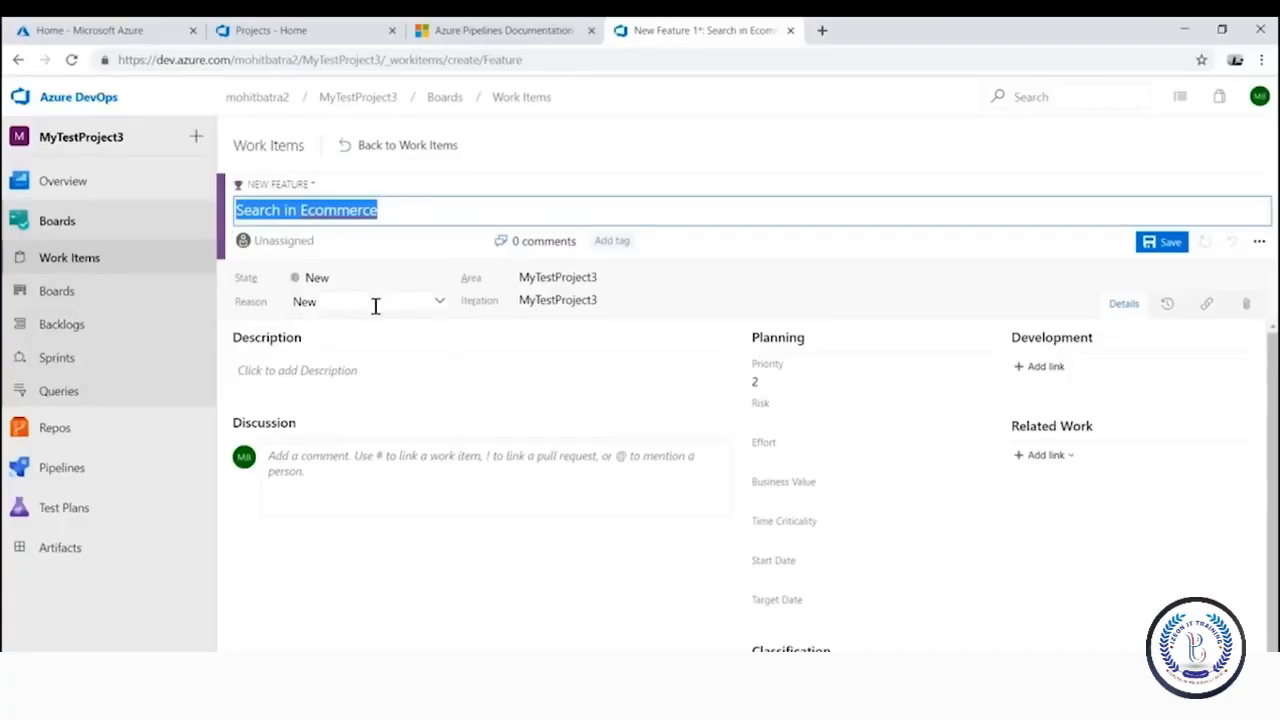
Assign the feature to Iteration 1 and go through the Business Value, Time Criticality and date fields
{"action": "left_click", "coordinate": [638, 300]}
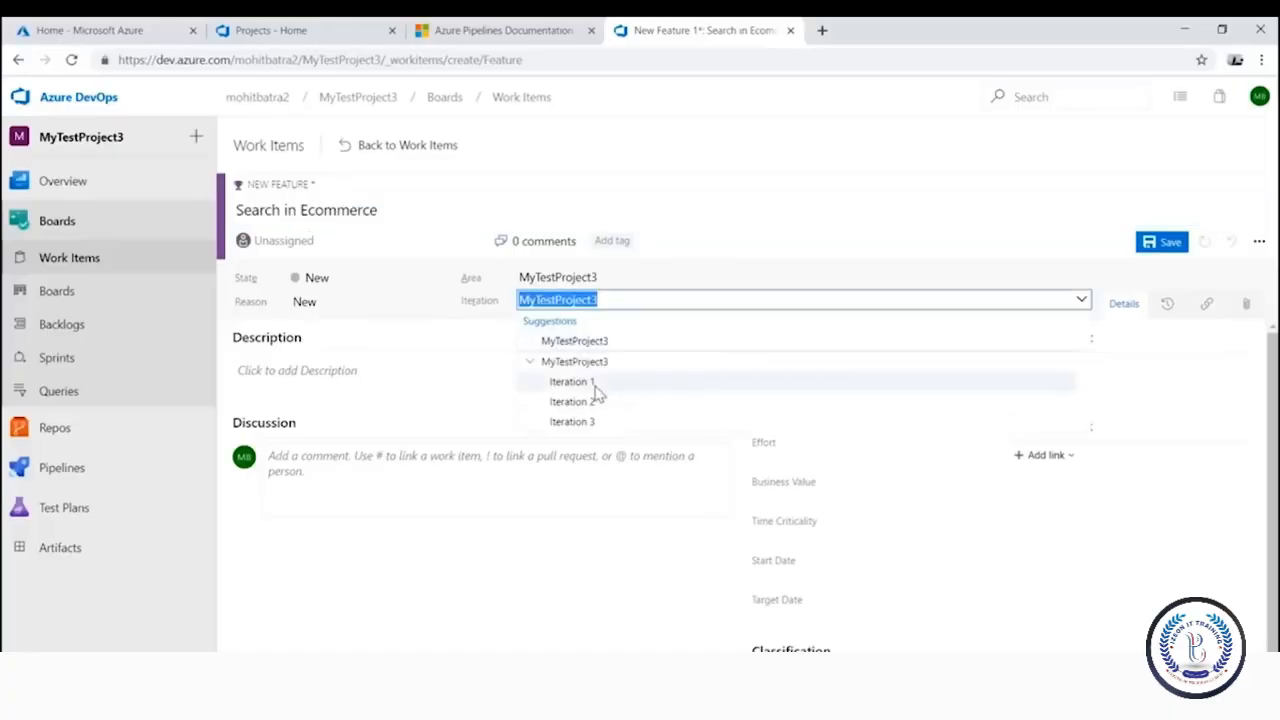
{"action": "left_click", "coordinate": [590, 383]}
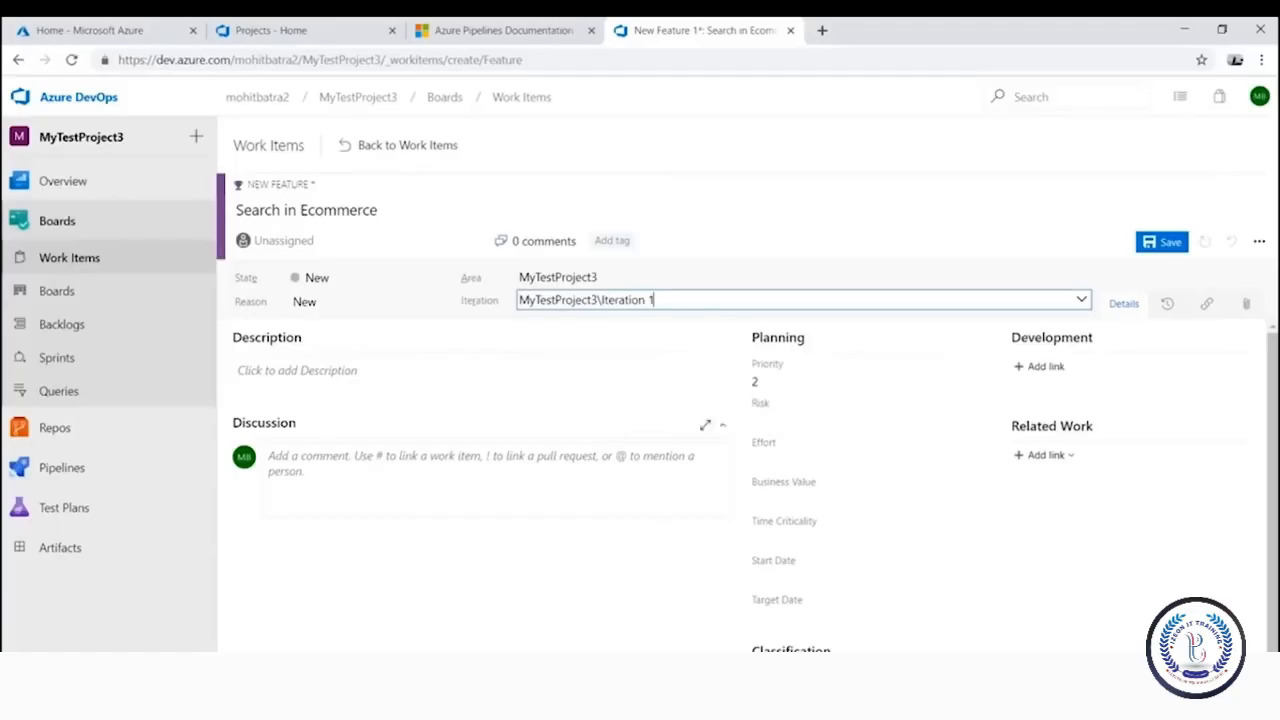
{"action": "left_click", "coordinate": [1047, 456]}
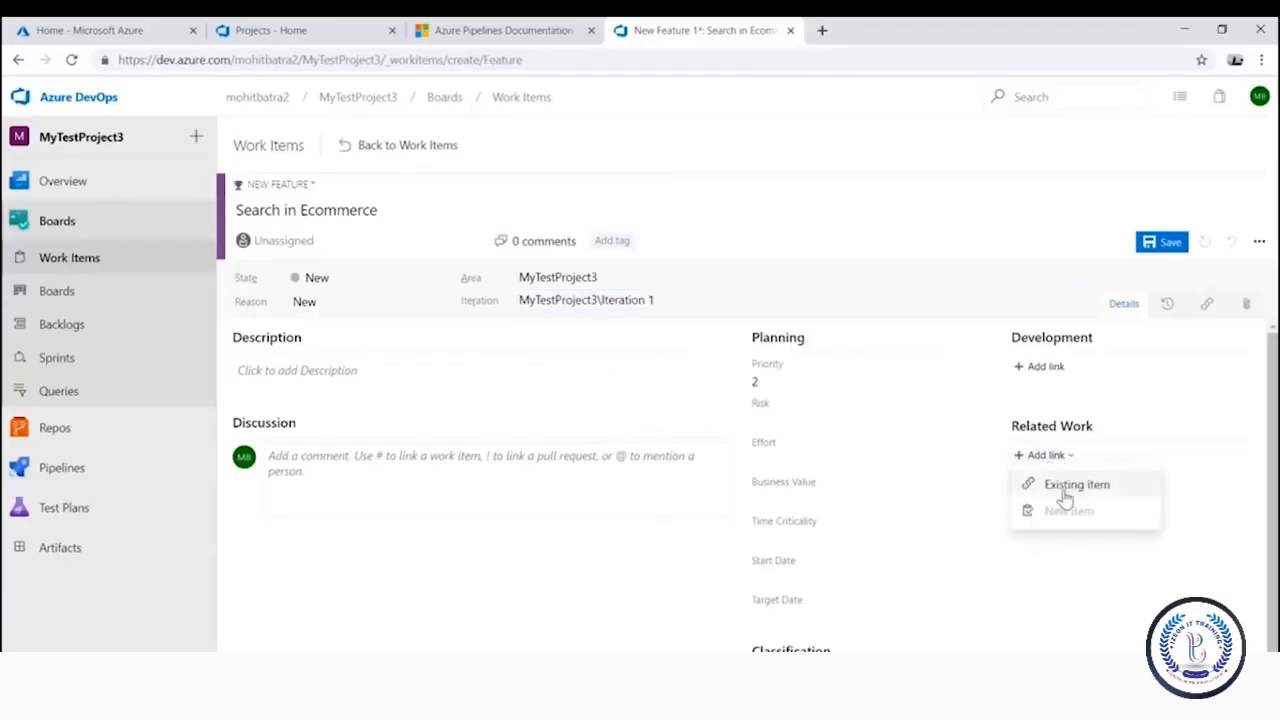
{"action": "left_click", "coordinate": [1084, 588]}
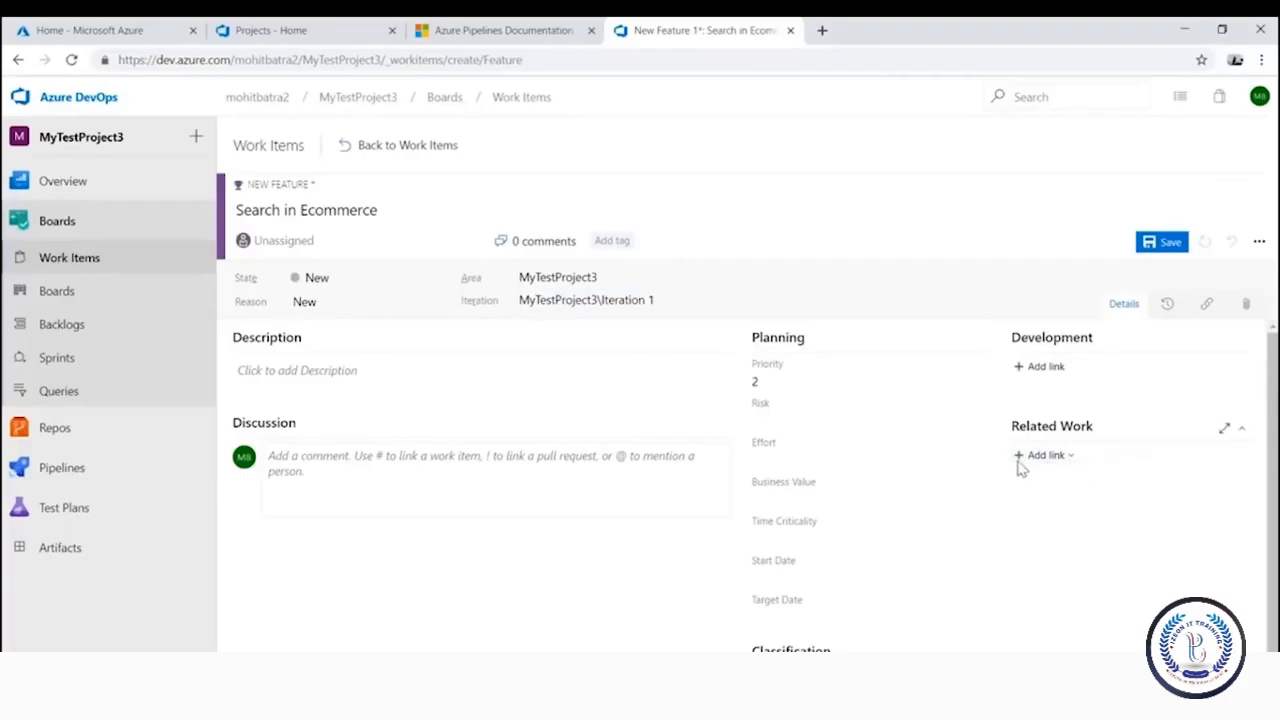
{"action": "left_click", "coordinate": [785, 506]}
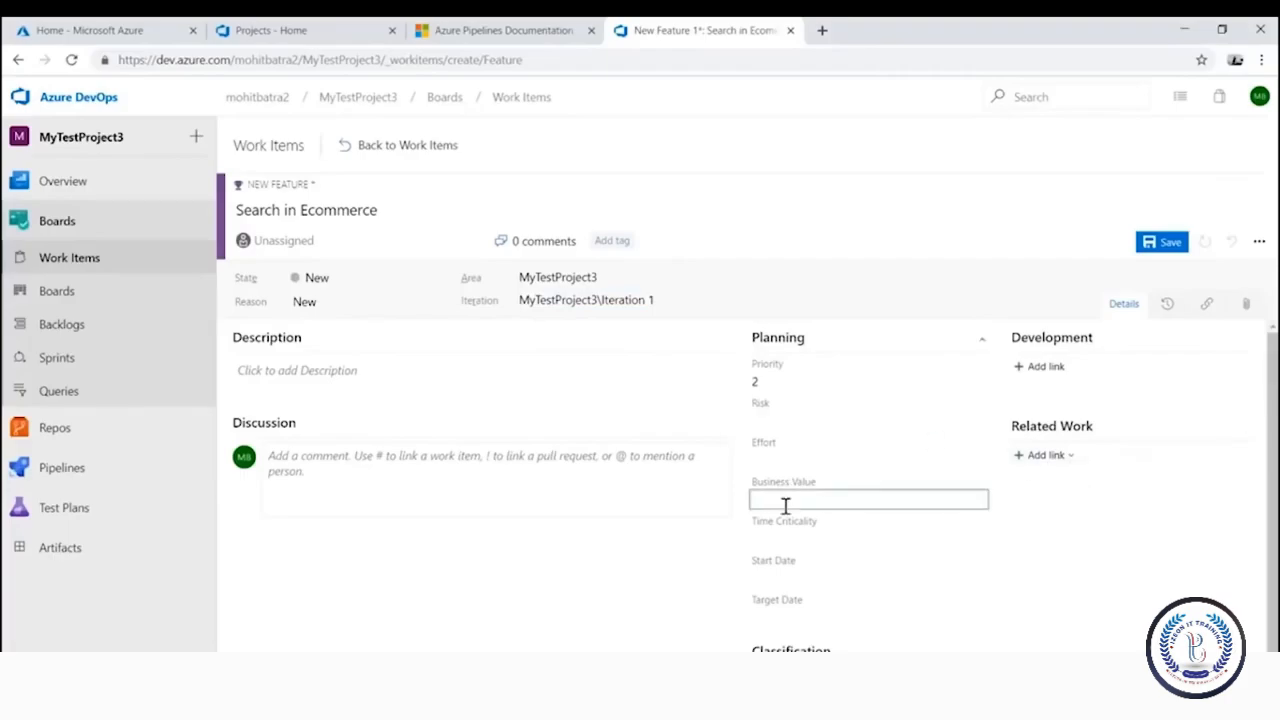
{"action": "left_click", "coordinate": [870, 537]}
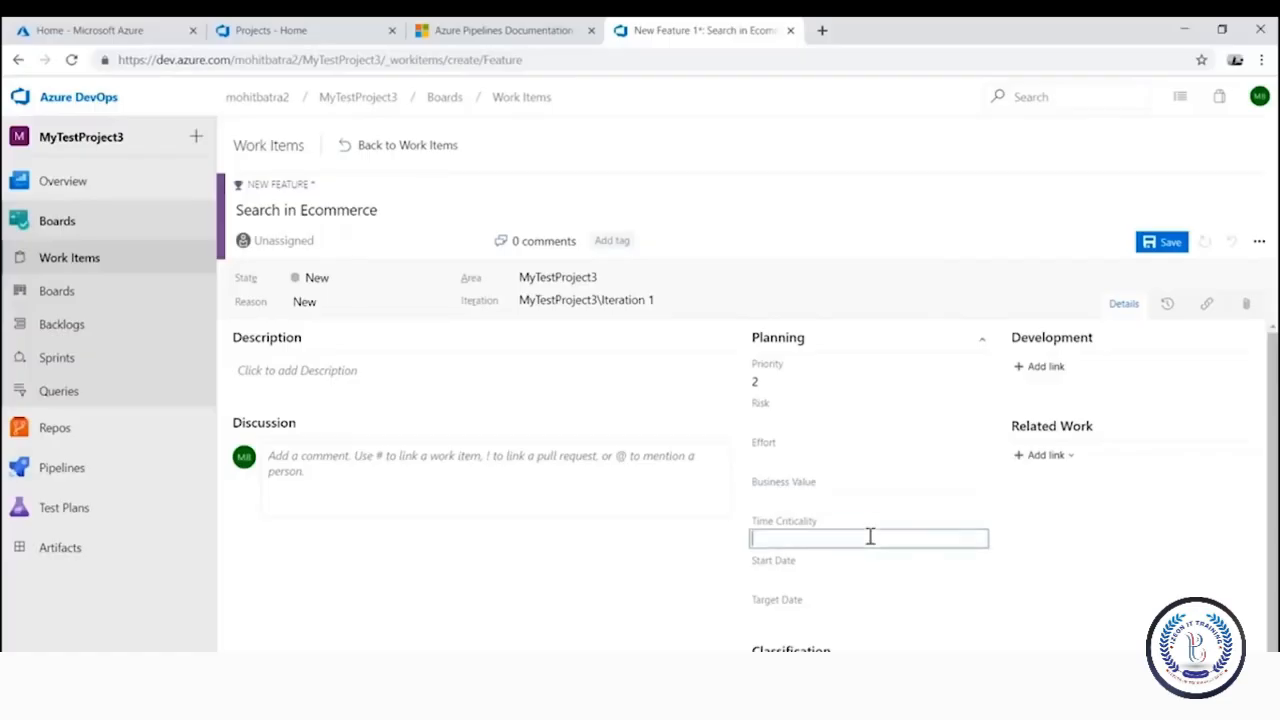
{"action": "left_click", "coordinate": [834, 577]}
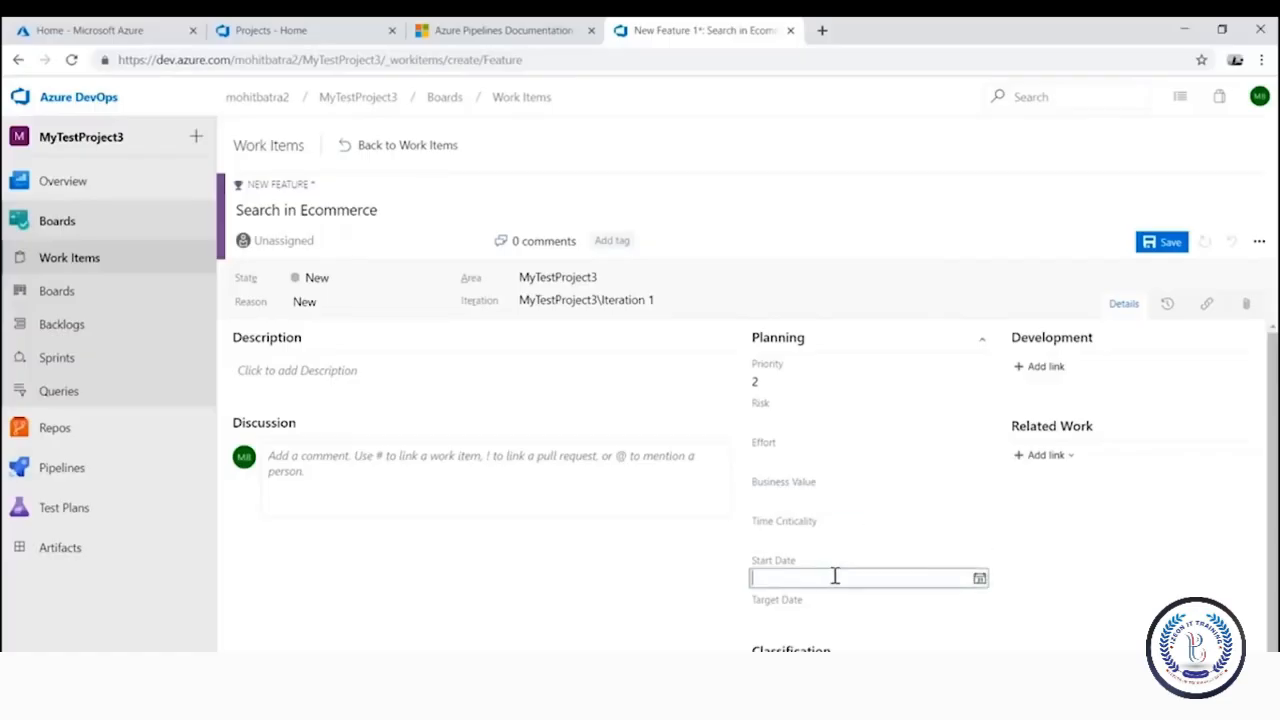
{"action": "left_click", "coordinate": [868, 617]}
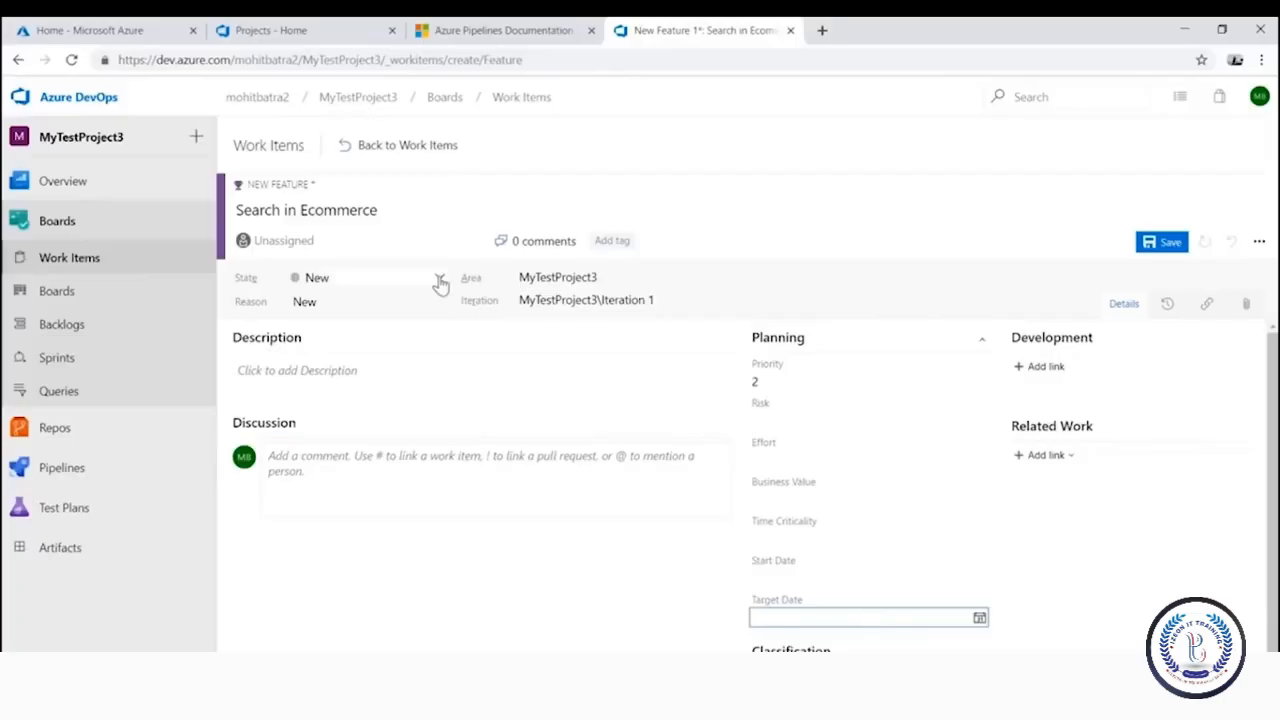
Save the feature as Feature 6 and return to the Work Items list
{"action": "left_click", "coordinate": [1162, 242]}
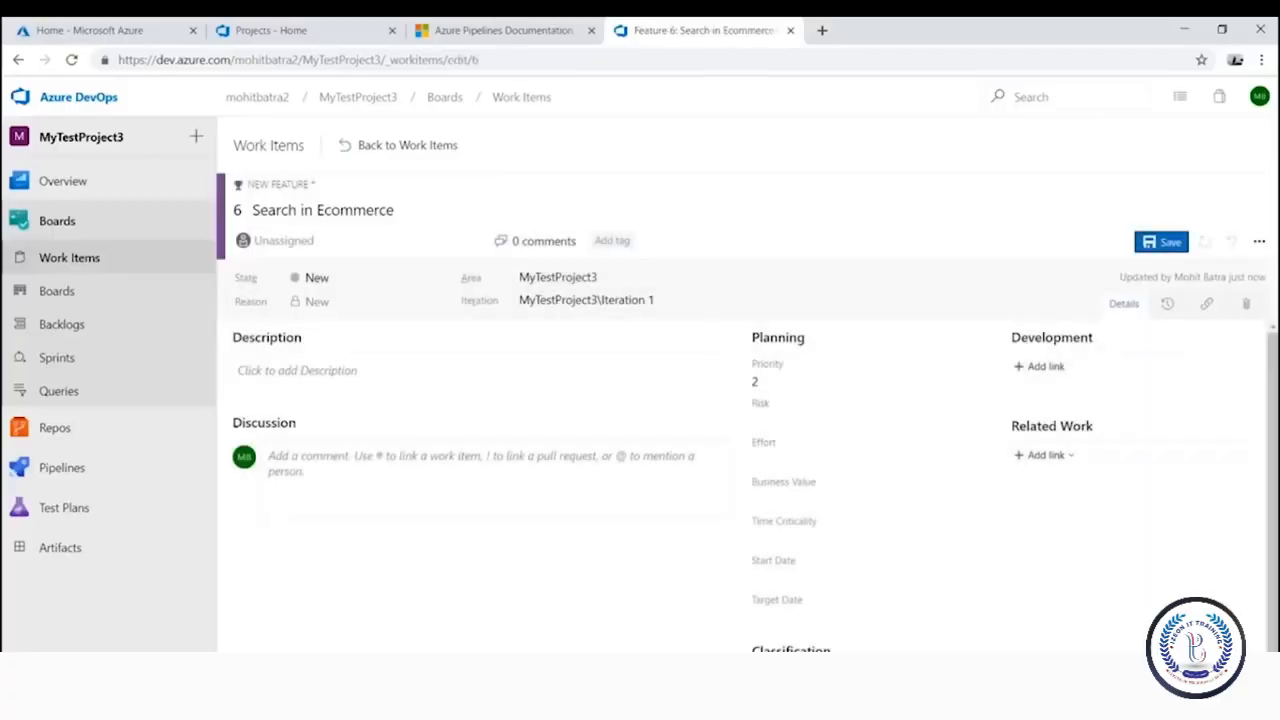
{"action": "left_click", "coordinate": [309, 371]}
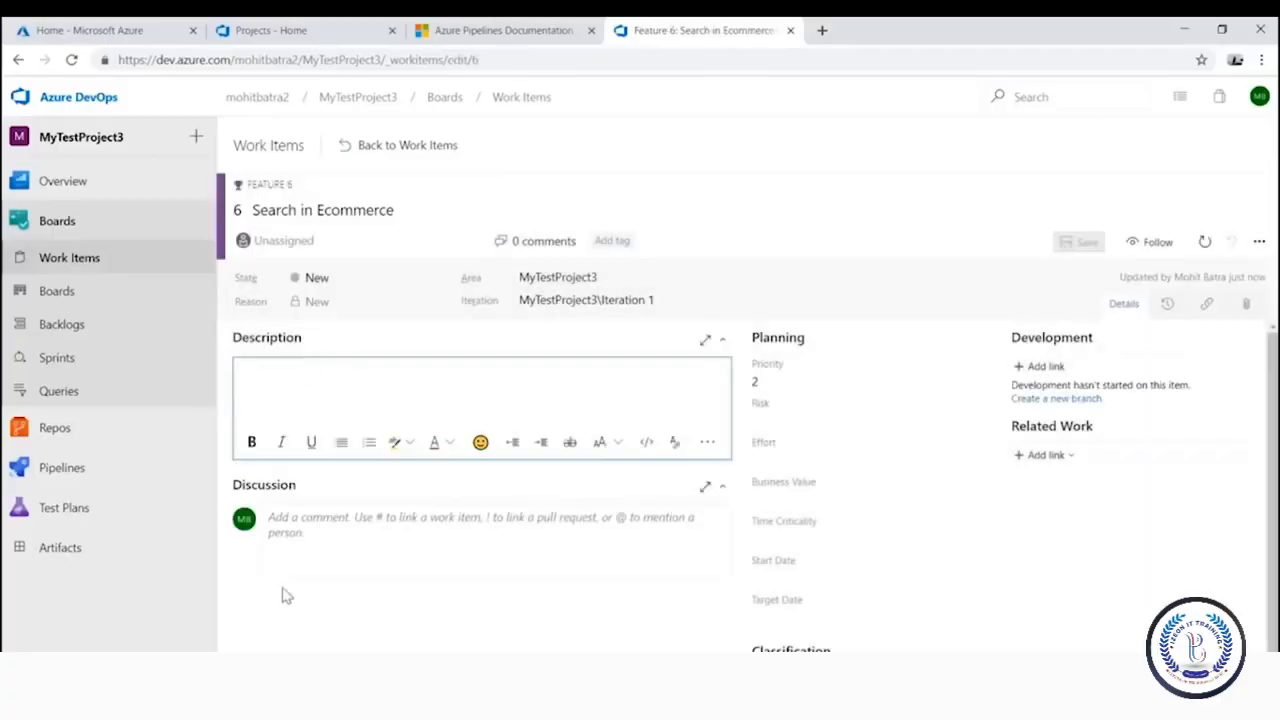
{"action": "left_click", "coordinate": [450, 532]}
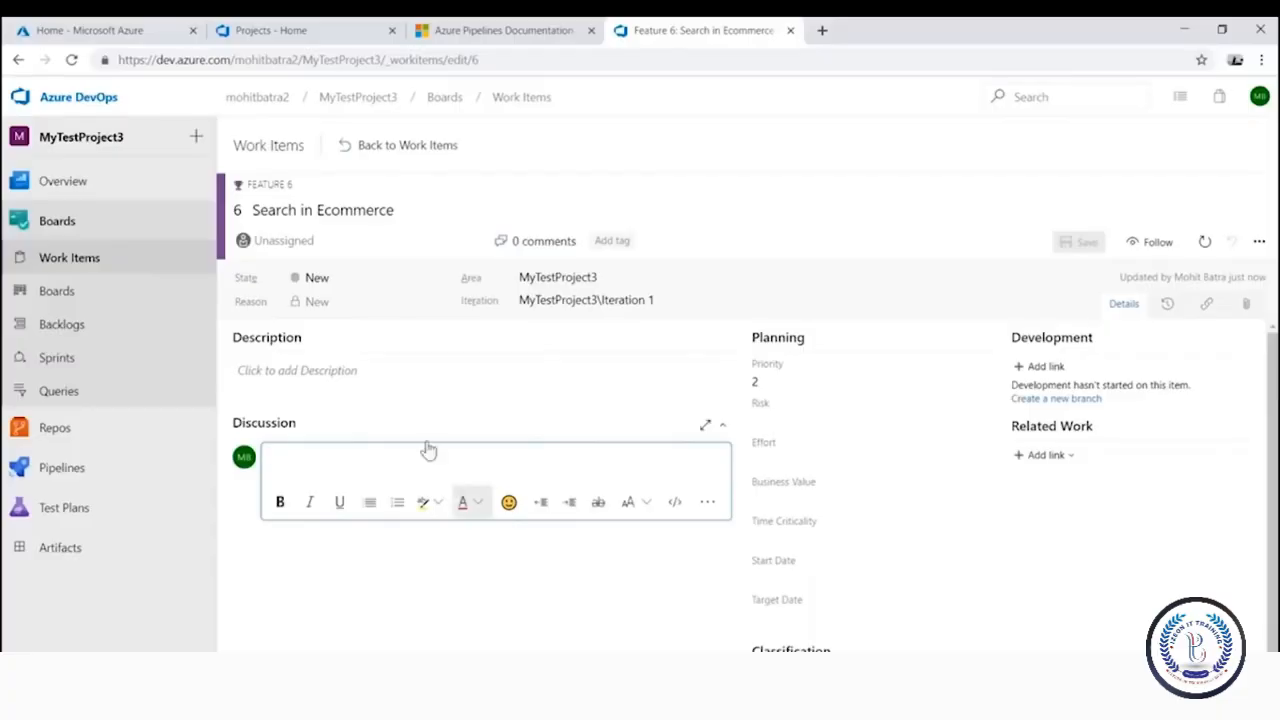
{"action": "left_click", "coordinate": [397, 150]}
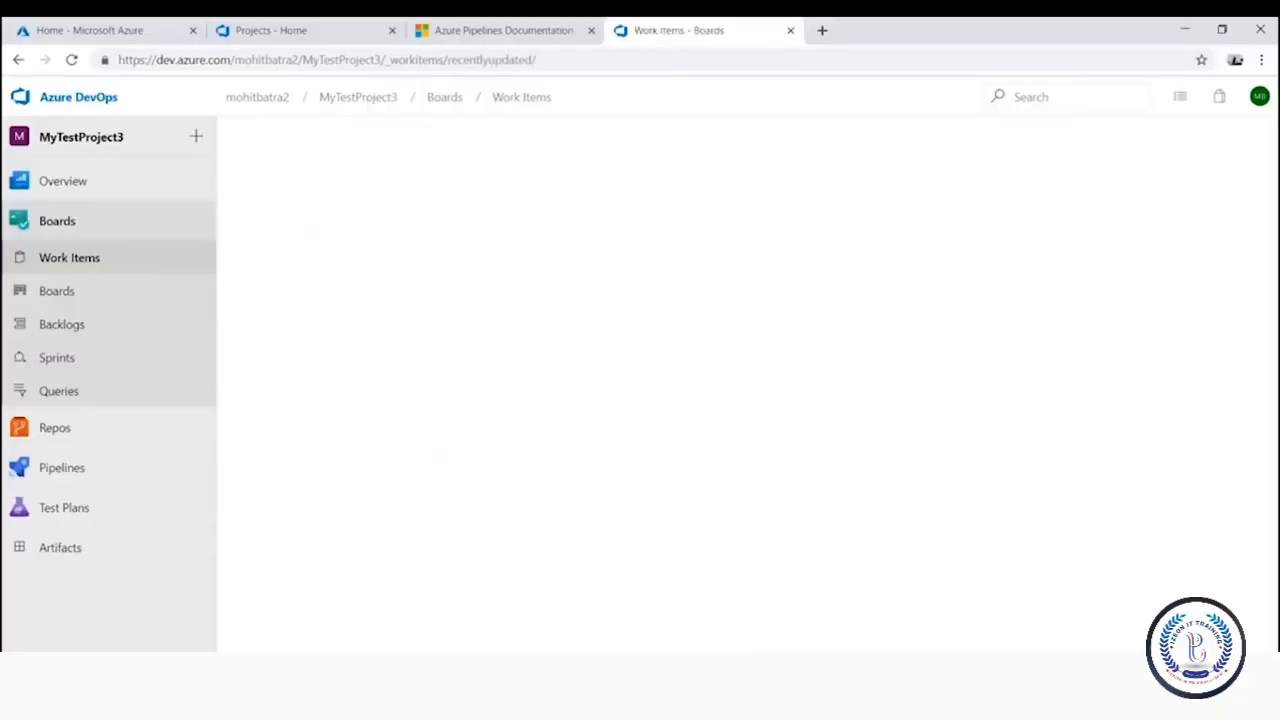
Create a new User Story with the title 'API for Search Service'
{"action": "left_click", "coordinate": [468, 184]}
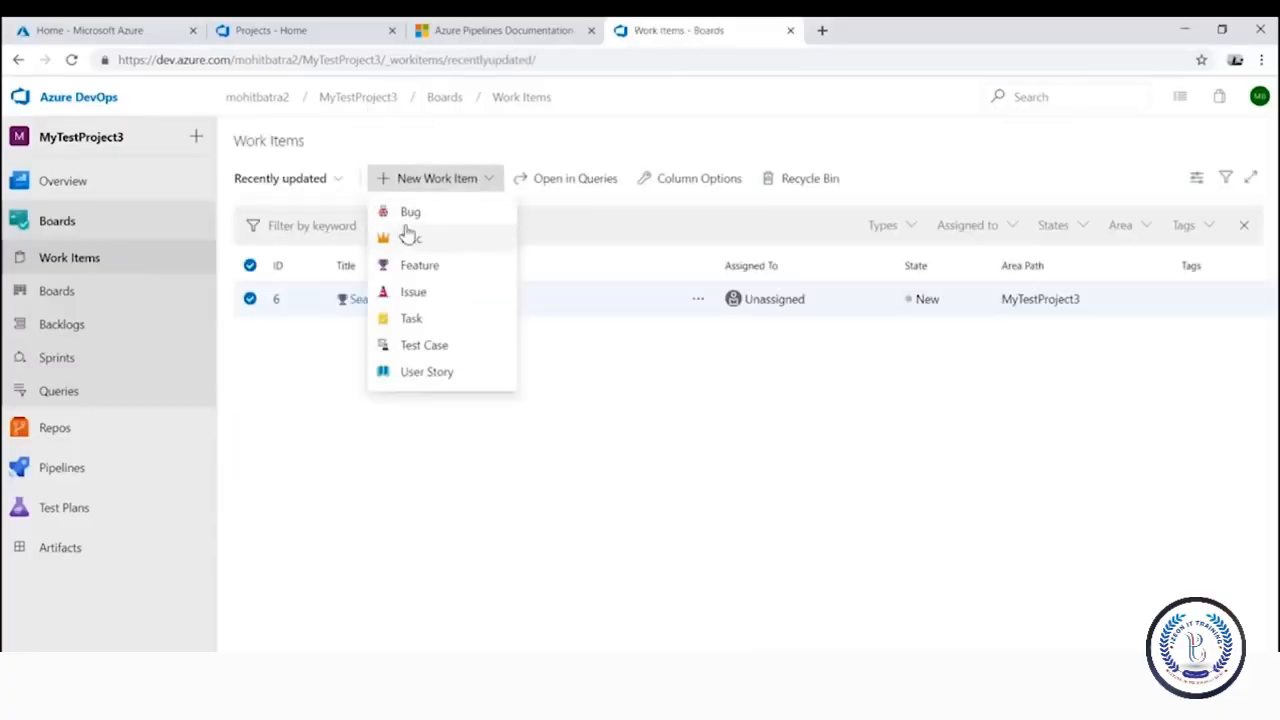
{"action": "left_click", "coordinate": [437, 378]}
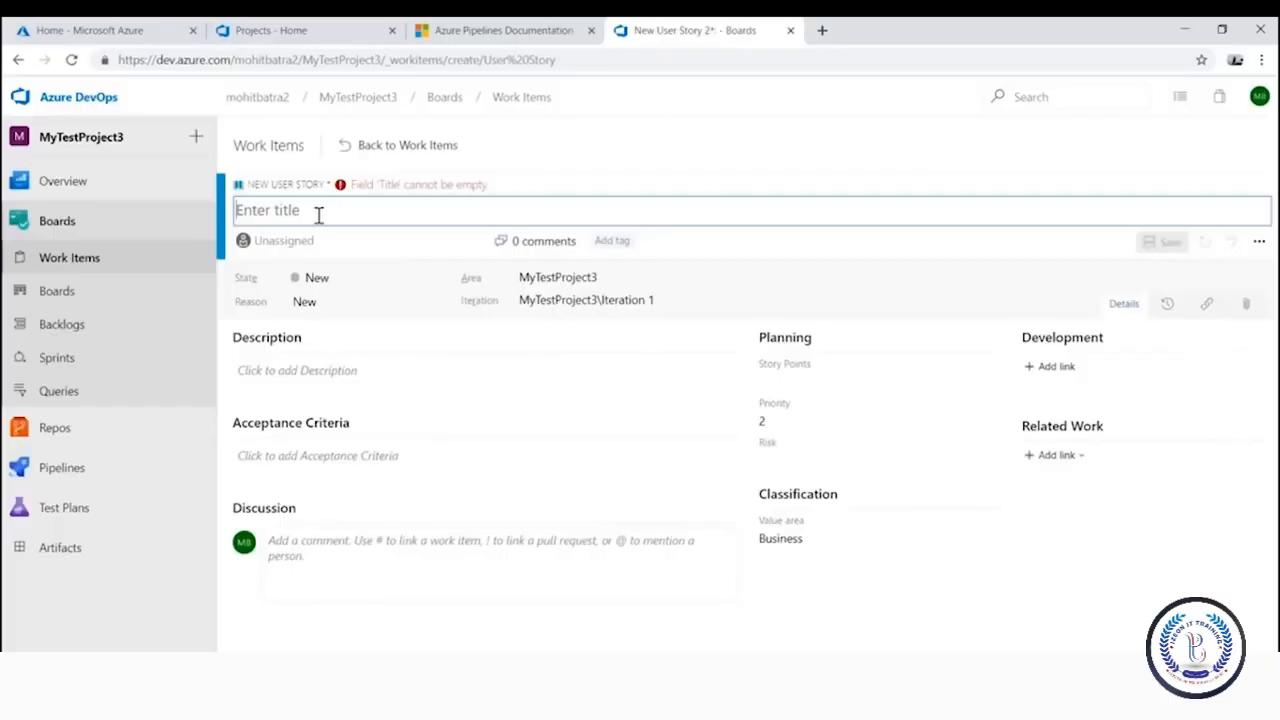
{"action": "type", "text": "API for Search "}
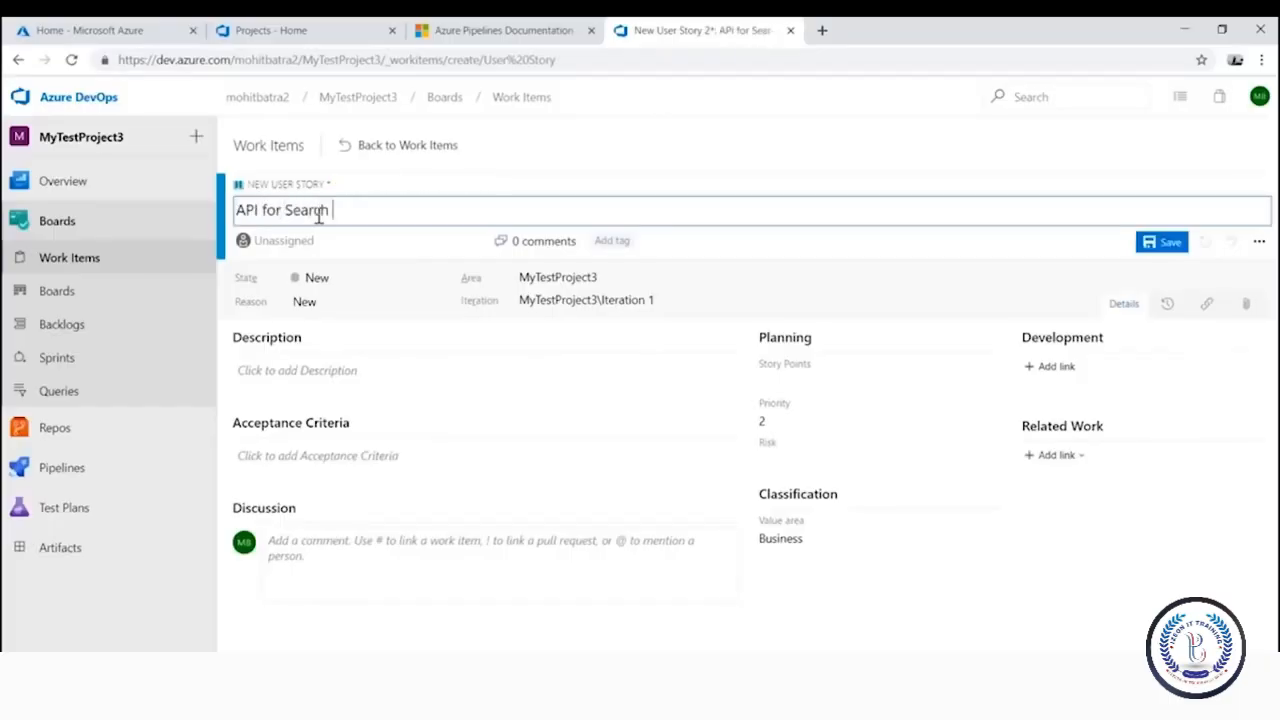
{"action": "type", "text": "Service"}
Link existing Feature 6 'Search in Ecommerce' to the story as its Parent
{"action": "left_click", "coordinate": [1072, 457]}
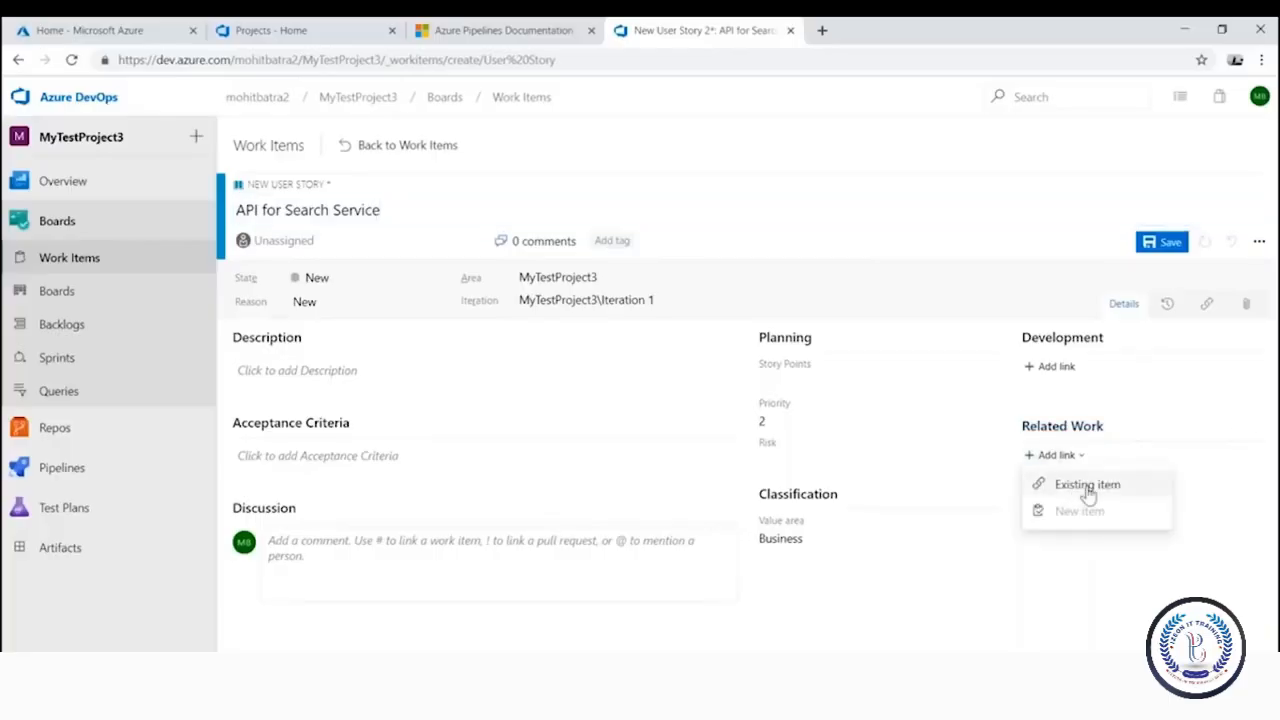
{"action": "left_click", "coordinate": [1090, 485]}
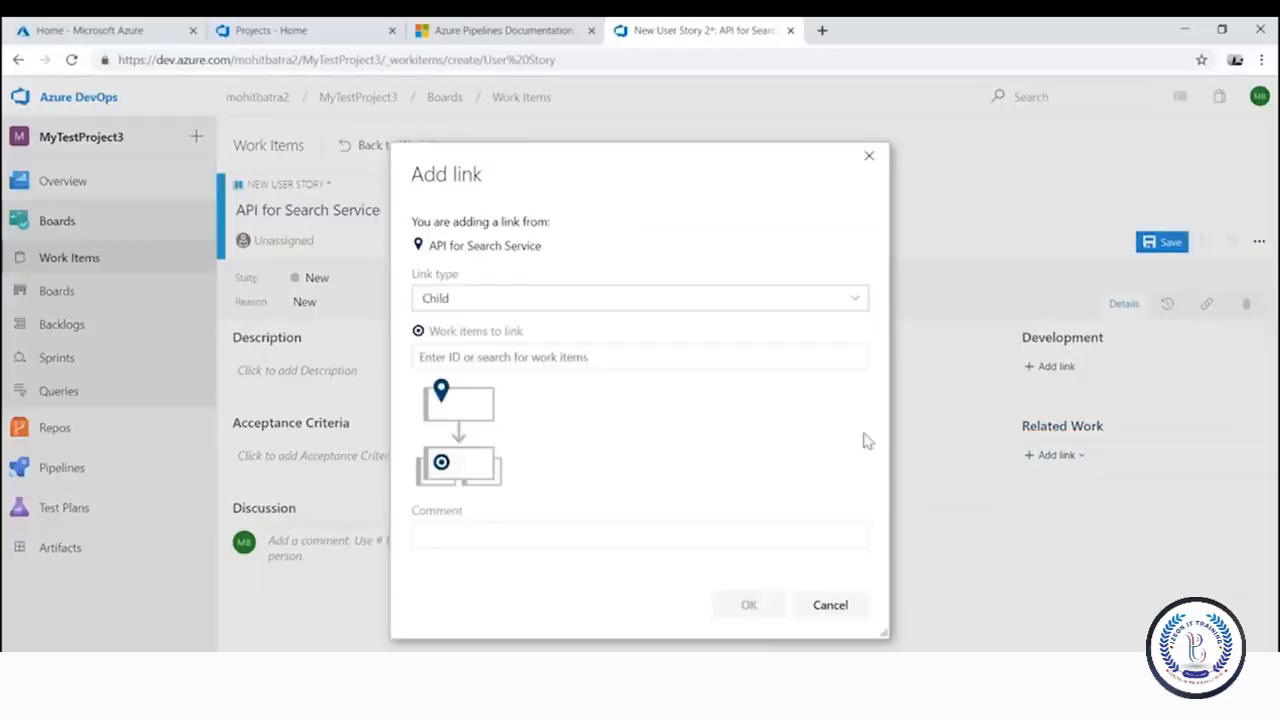
{"action": "left_click", "coordinate": [548, 297]}
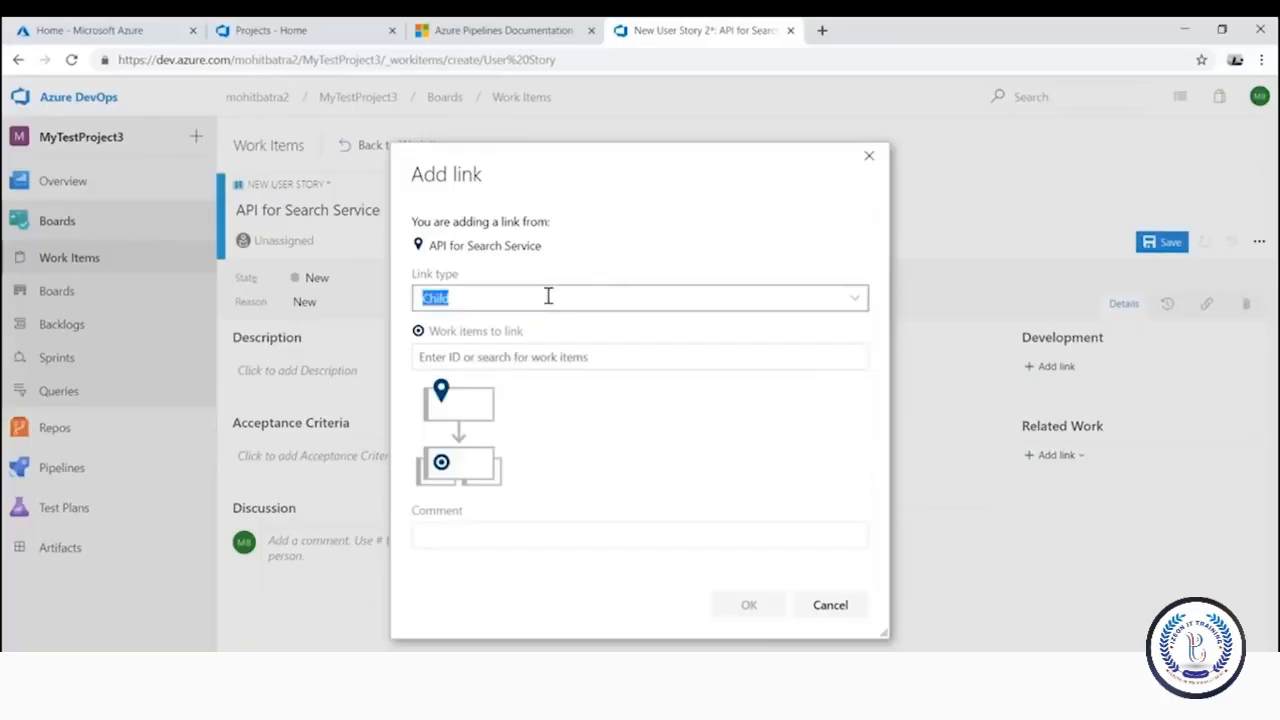
{"action": "left_click", "coordinate": [854, 297]}
{"action": "left_click", "coordinate": [500, 433]}
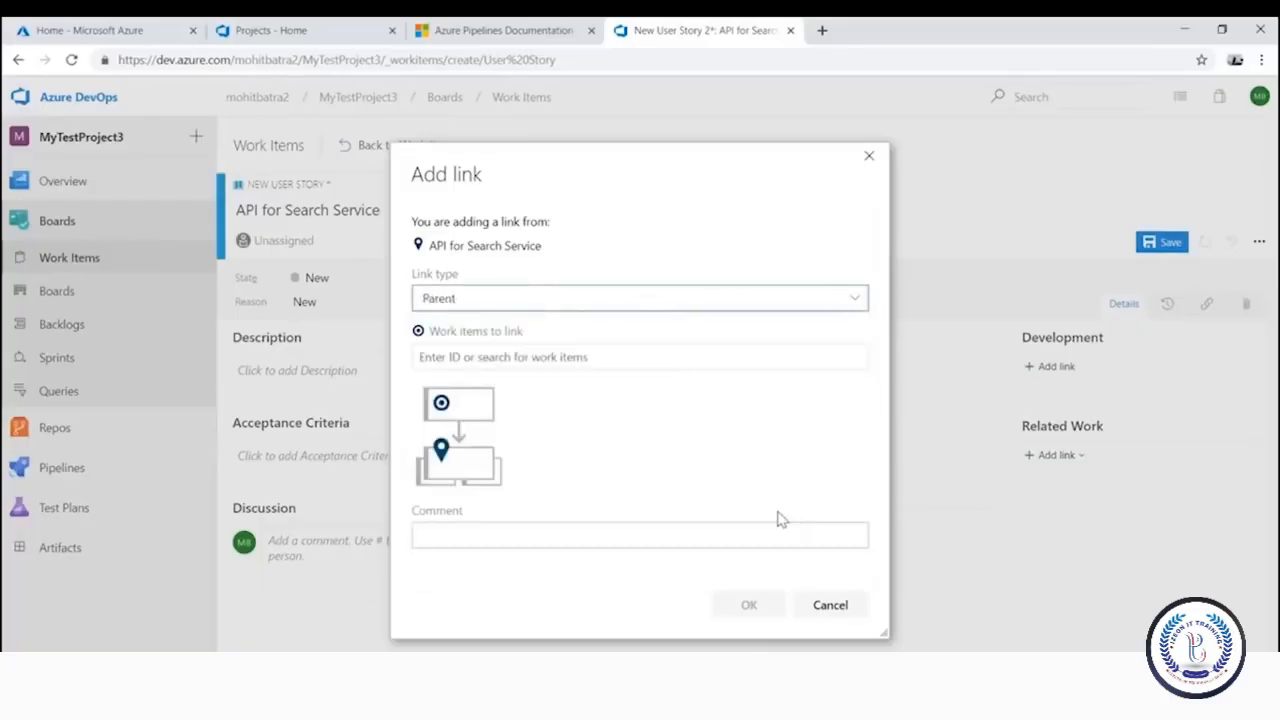
{"action": "left_click", "coordinate": [848, 535]}
{"action": "left_click", "coordinate": [634, 357]}
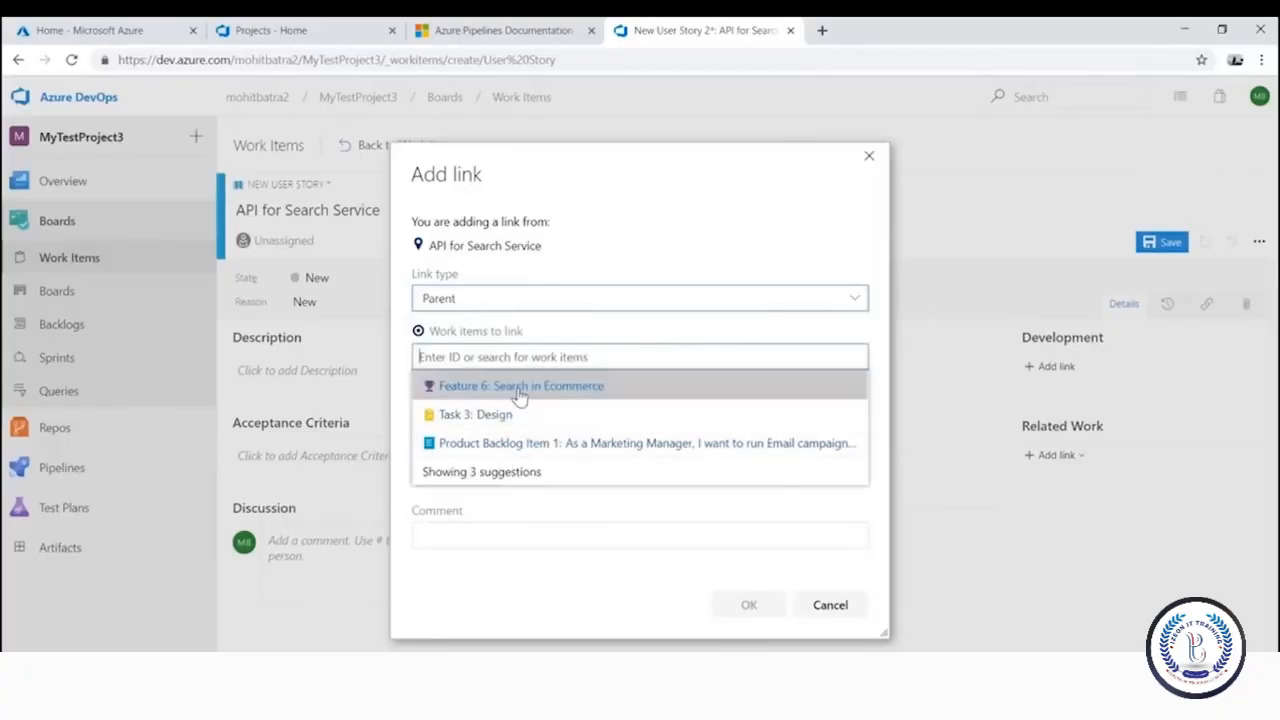
{"action": "left_click", "coordinate": [516, 388]}
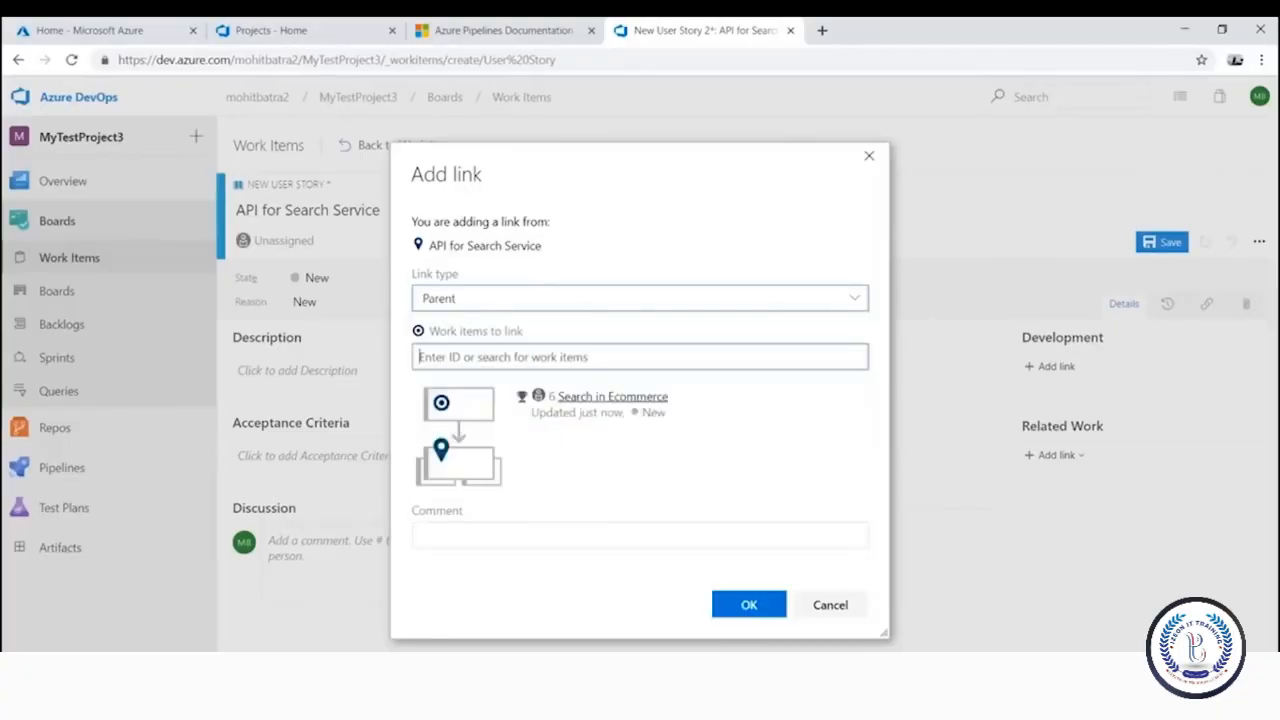
{"action": "left_click", "coordinate": [752, 606]}
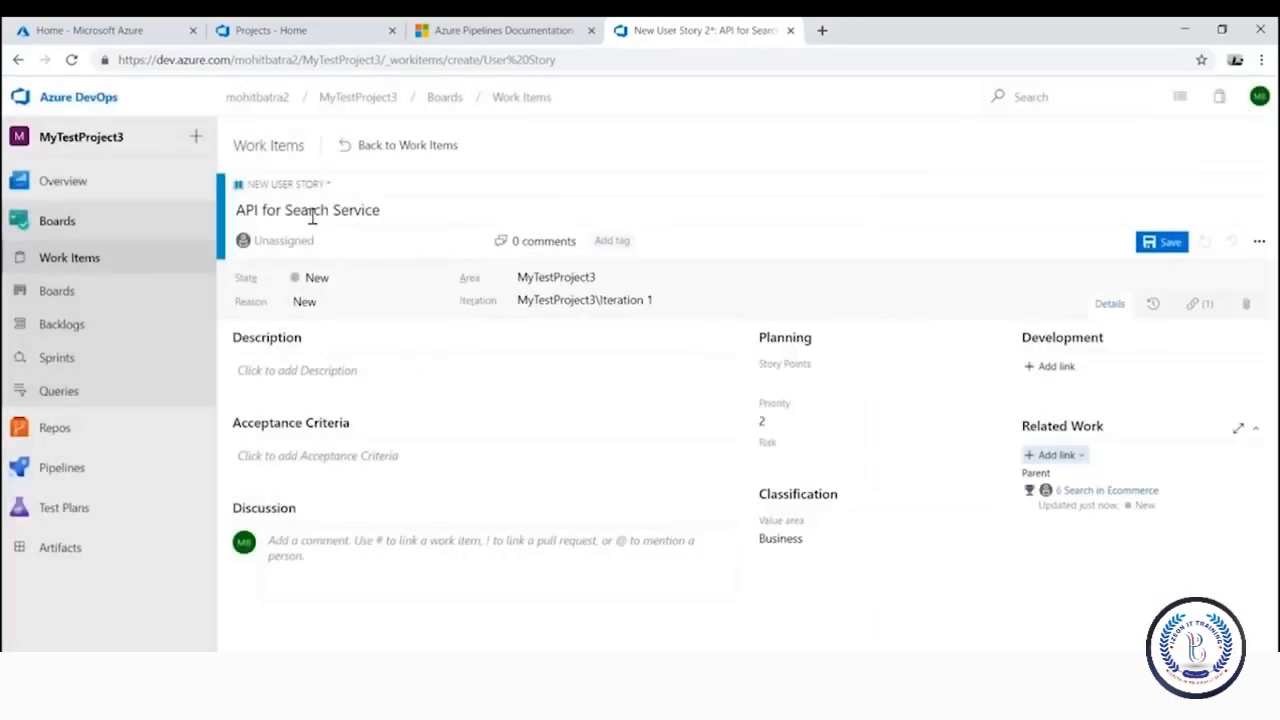
Set Risk to 2 - Medium and Value area to Architectural, then save as User Story 7
{"action": "left_click", "coordinate": [820, 382]}
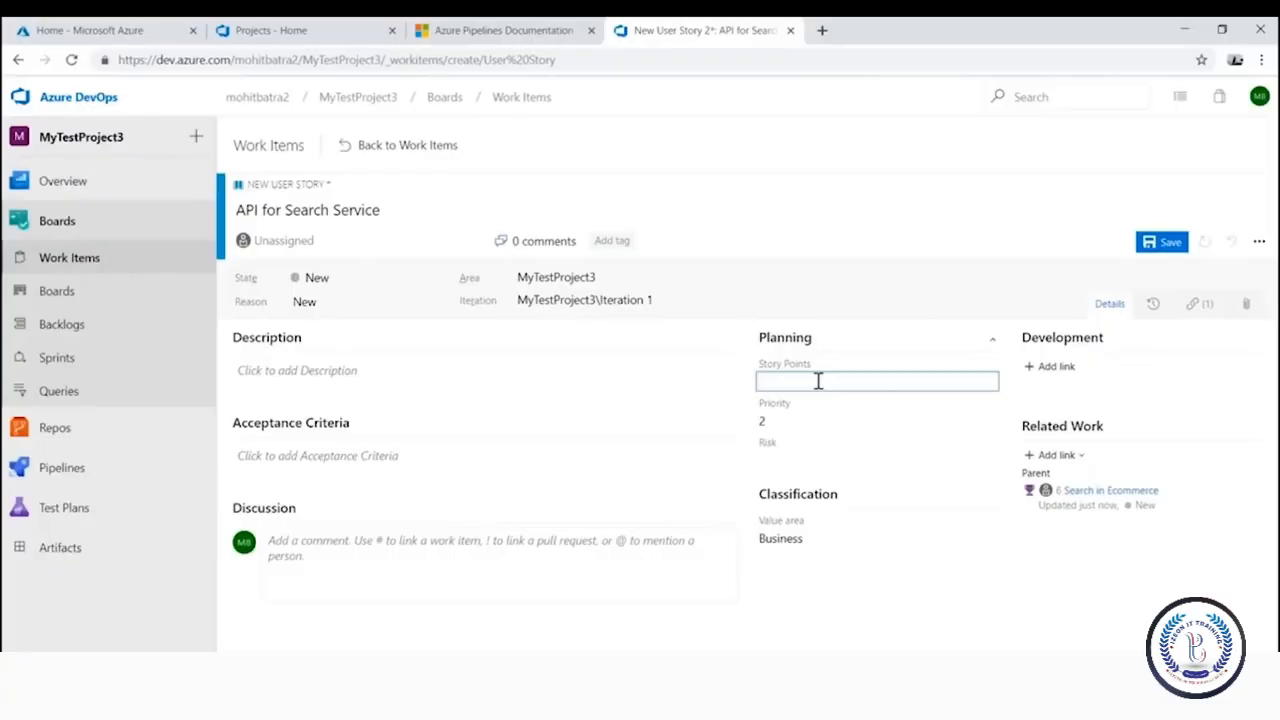
{"action": "left_click", "coordinate": [795, 462]}
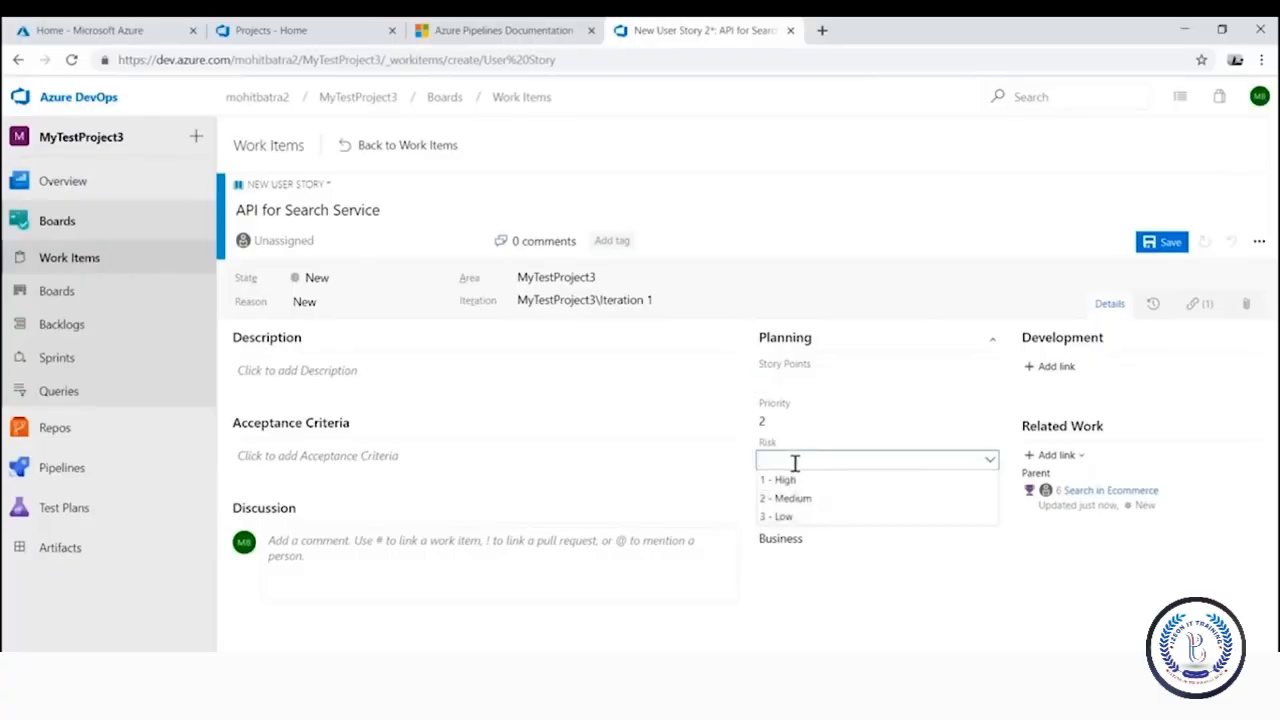
{"action": "left_click", "coordinate": [806, 500]}
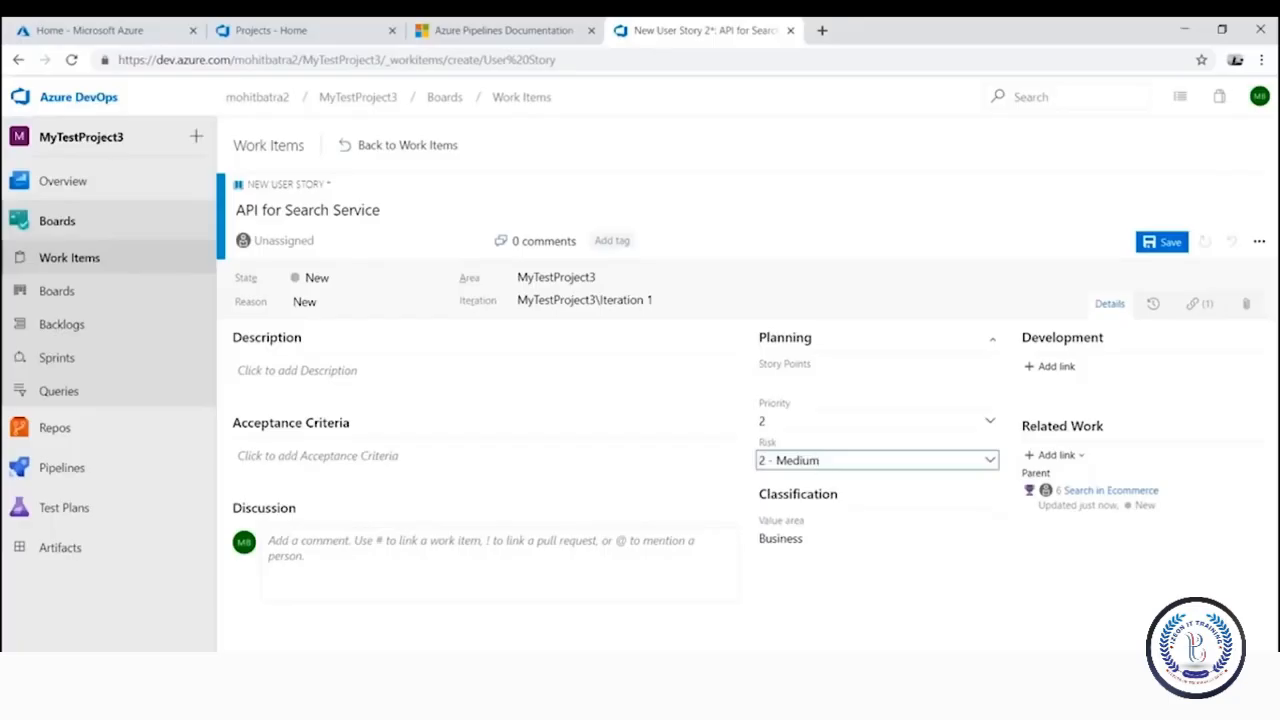
{"action": "left_click", "coordinate": [846, 537]}
{"action": "left_click", "coordinate": [989, 537]}
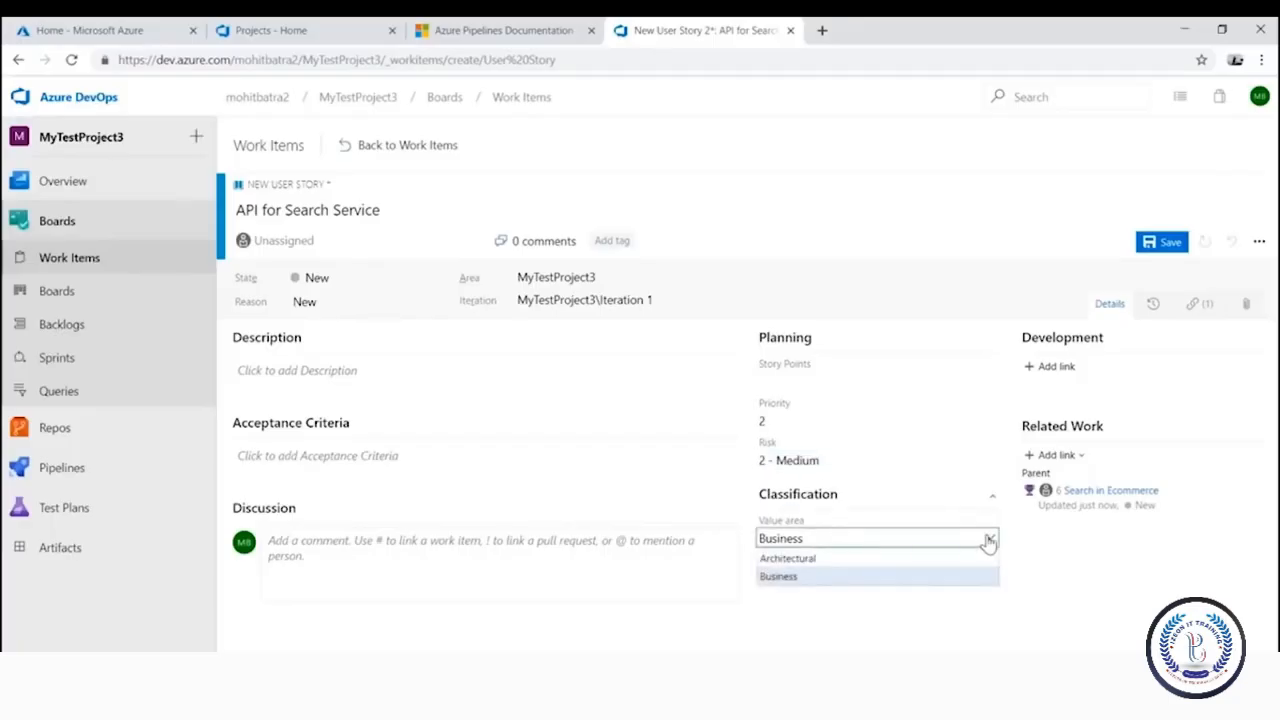
{"action": "left_click", "coordinate": [851, 559]}
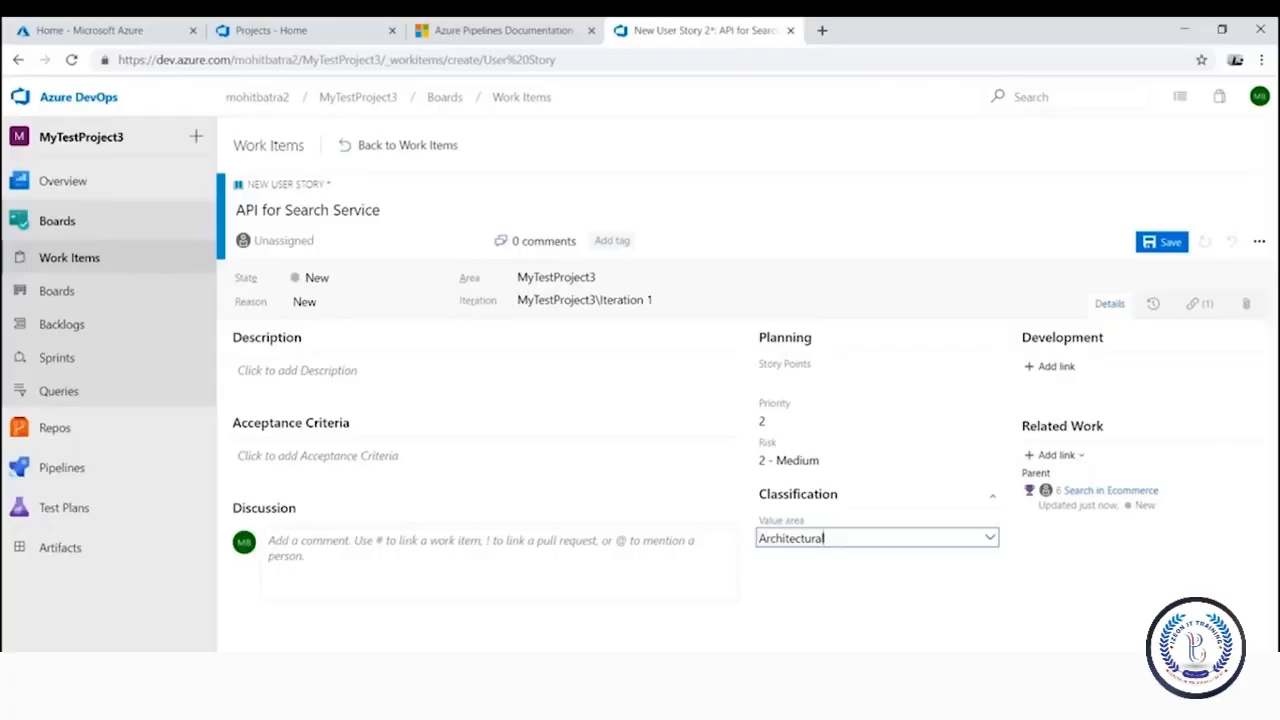
{"action": "left_click", "coordinate": [1165, 242]}
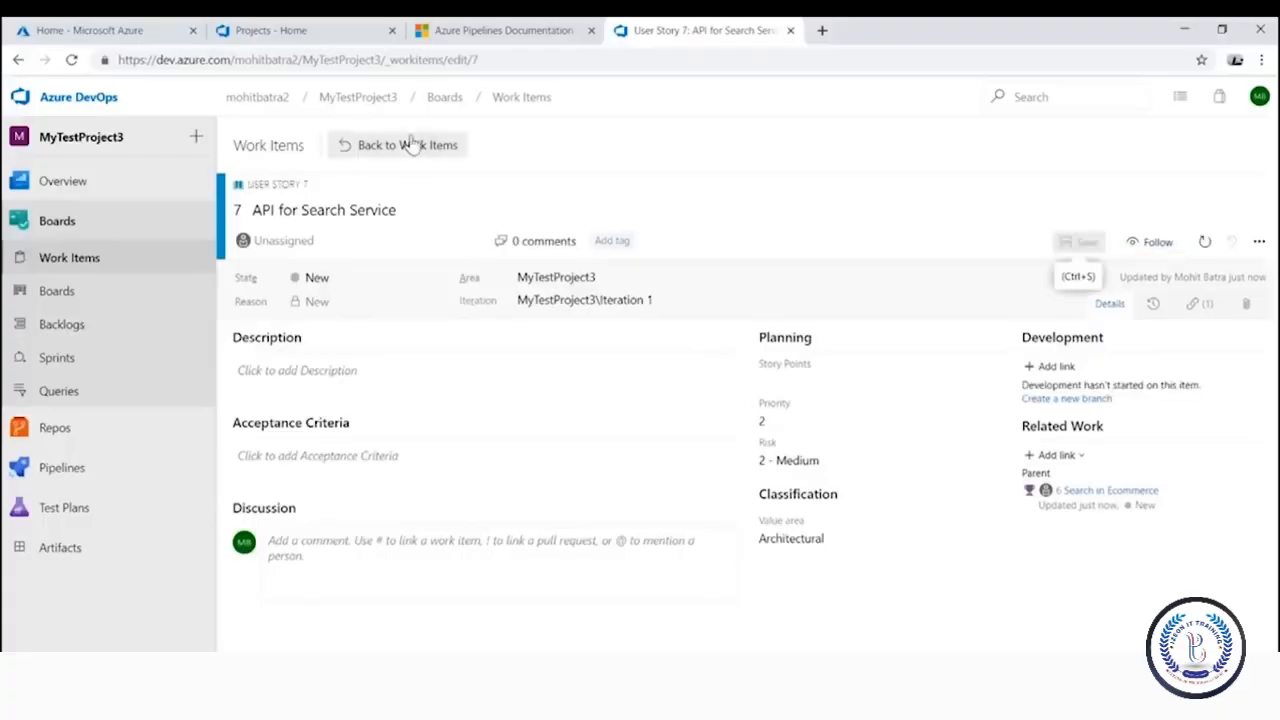
Go back to the work items list and open the MyTestProject3 Team backlog through Boards
{"action": "left_click", "coordinate": [411, 145]}
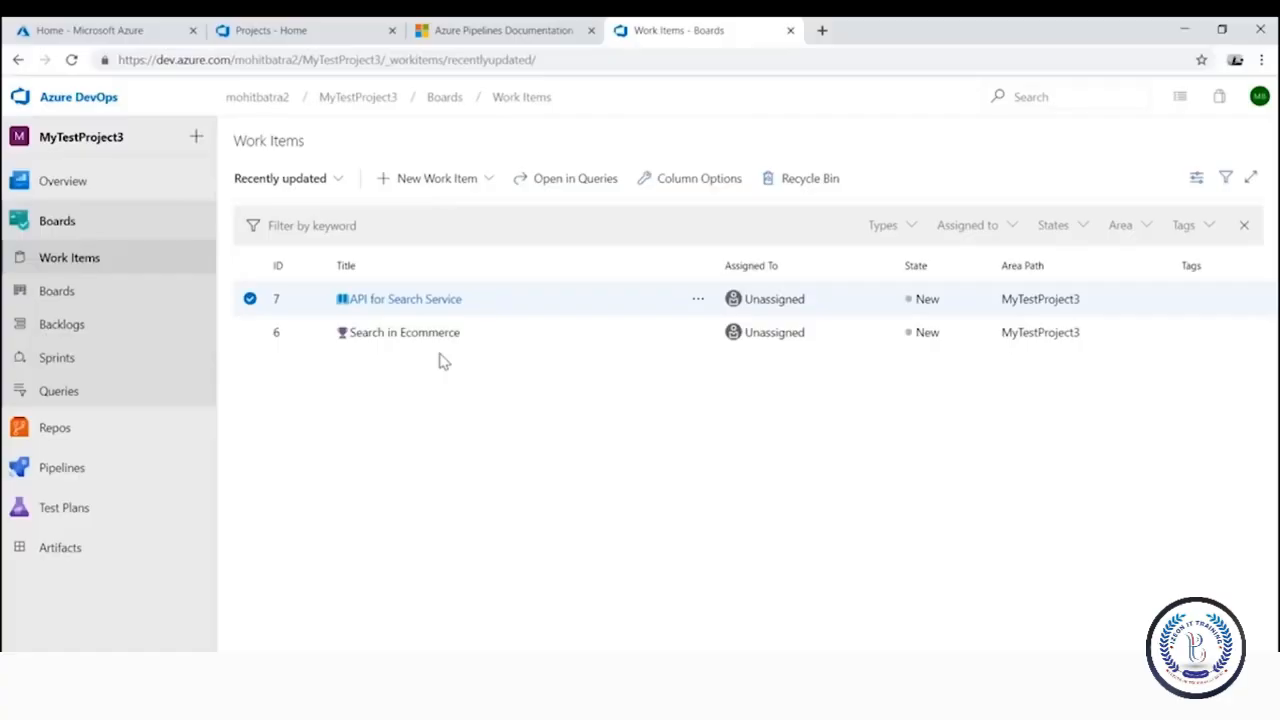
{"action": "left_click", "coordinate": [97, 296]}
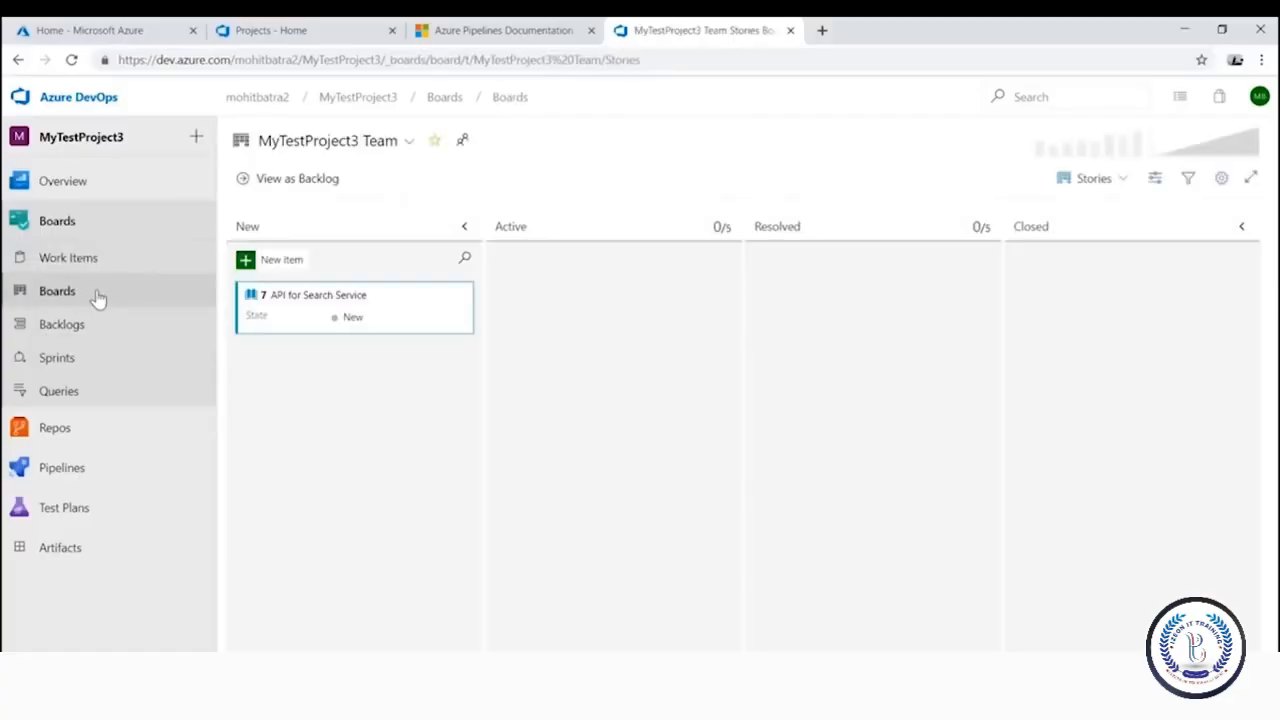
{"action": "left_click", "coordinate": [117, 328]}
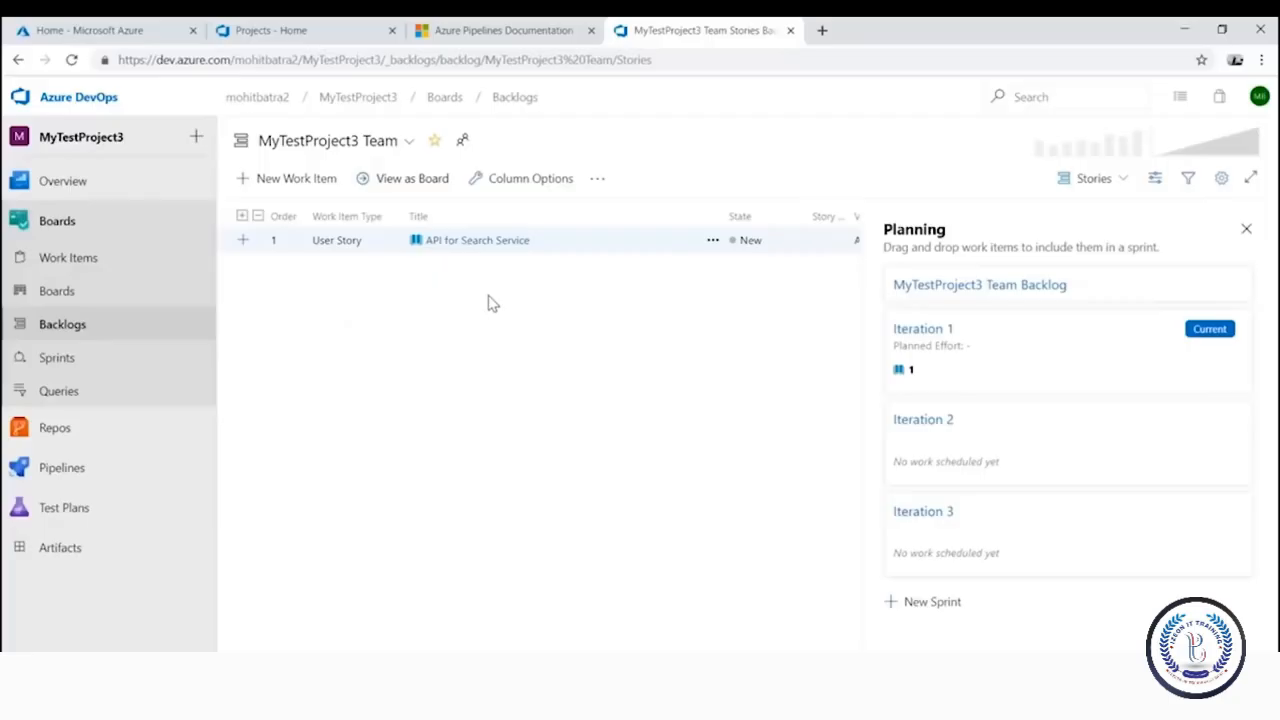
{"action": "left_click", "coordinate": [296, 181]}
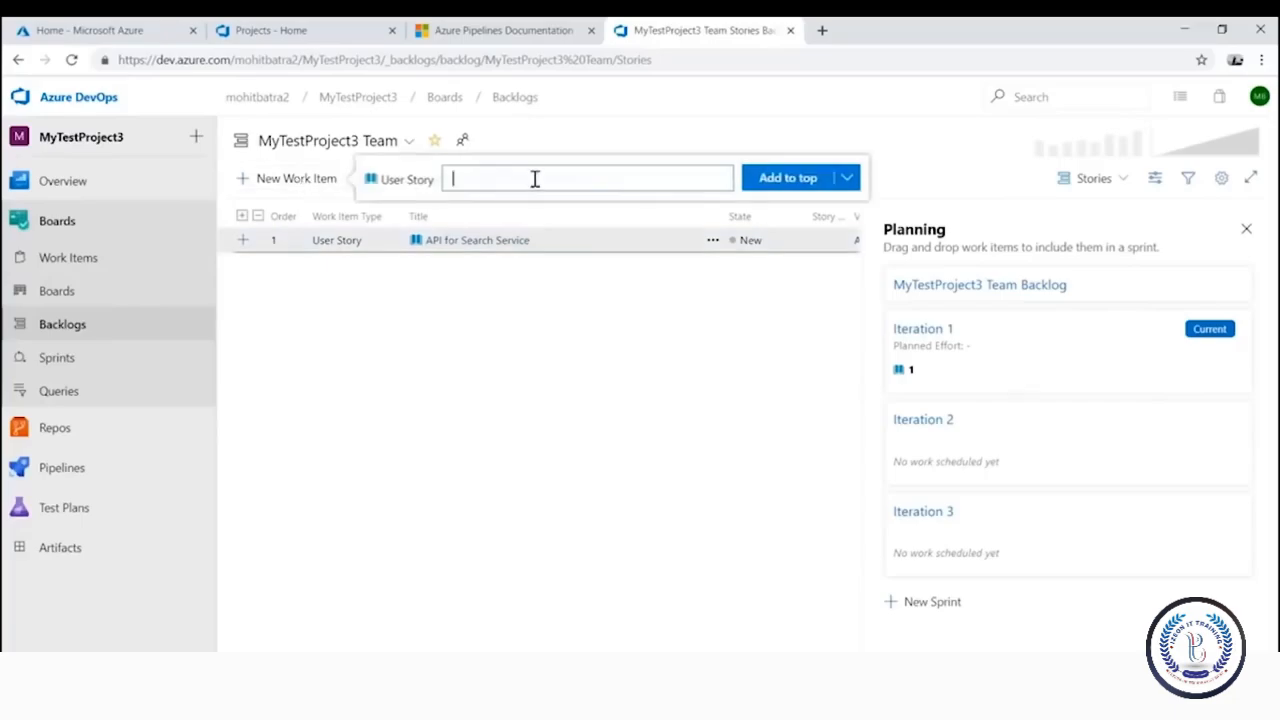
{"action": "type", "text": "UI for search"}
{"action": "left_click", "coordinate": [800, 180]}
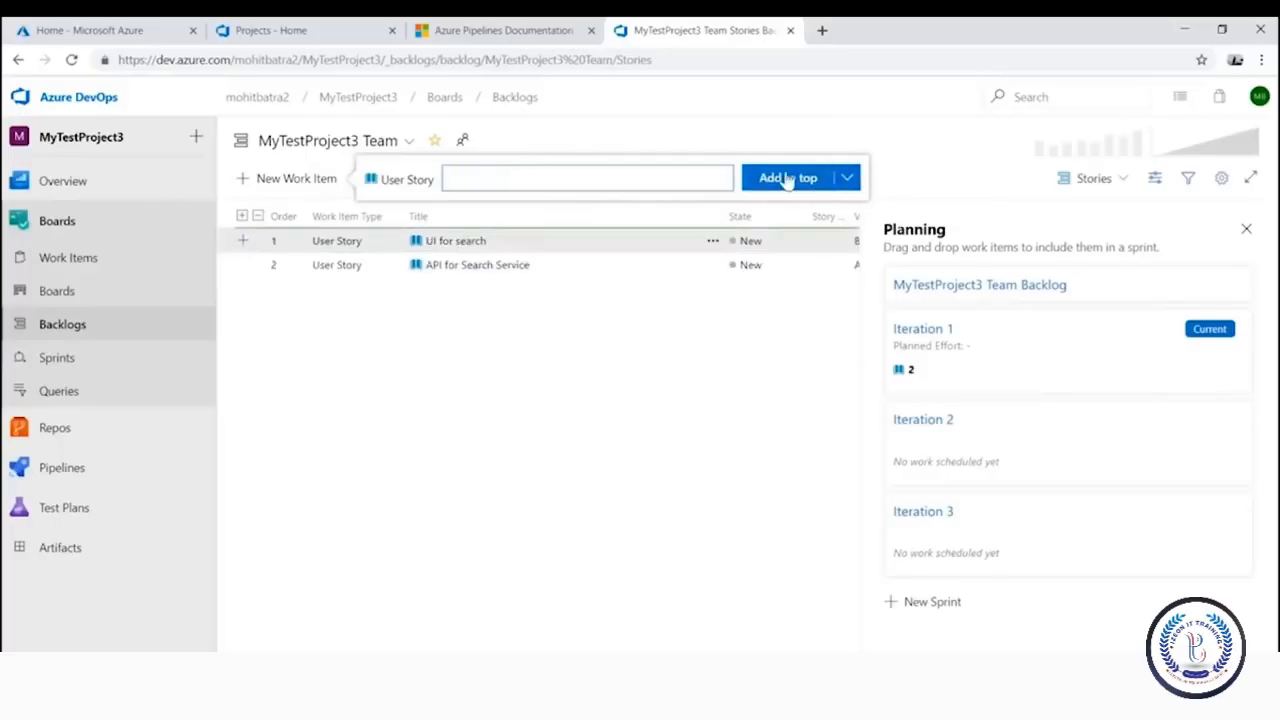
{"action": "left_click", "coordinate": [757, 307]}
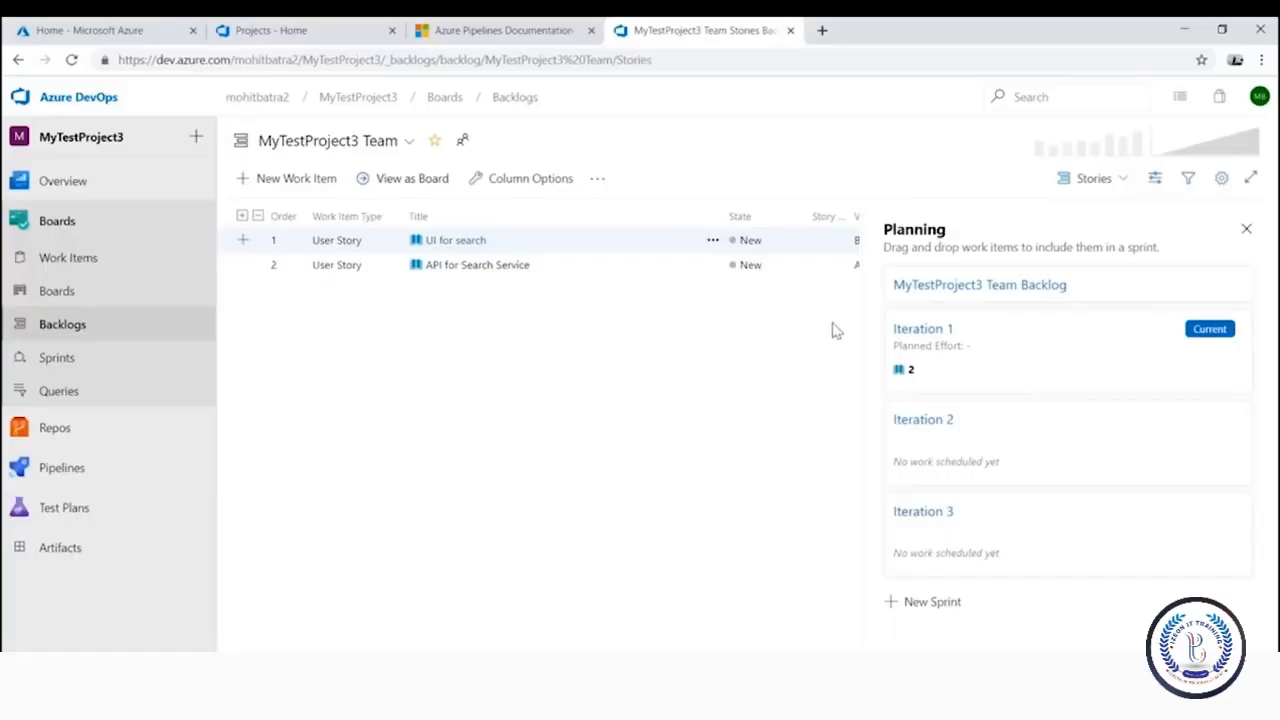
{"action": "left_click", "coordinate": [1093, 180]}
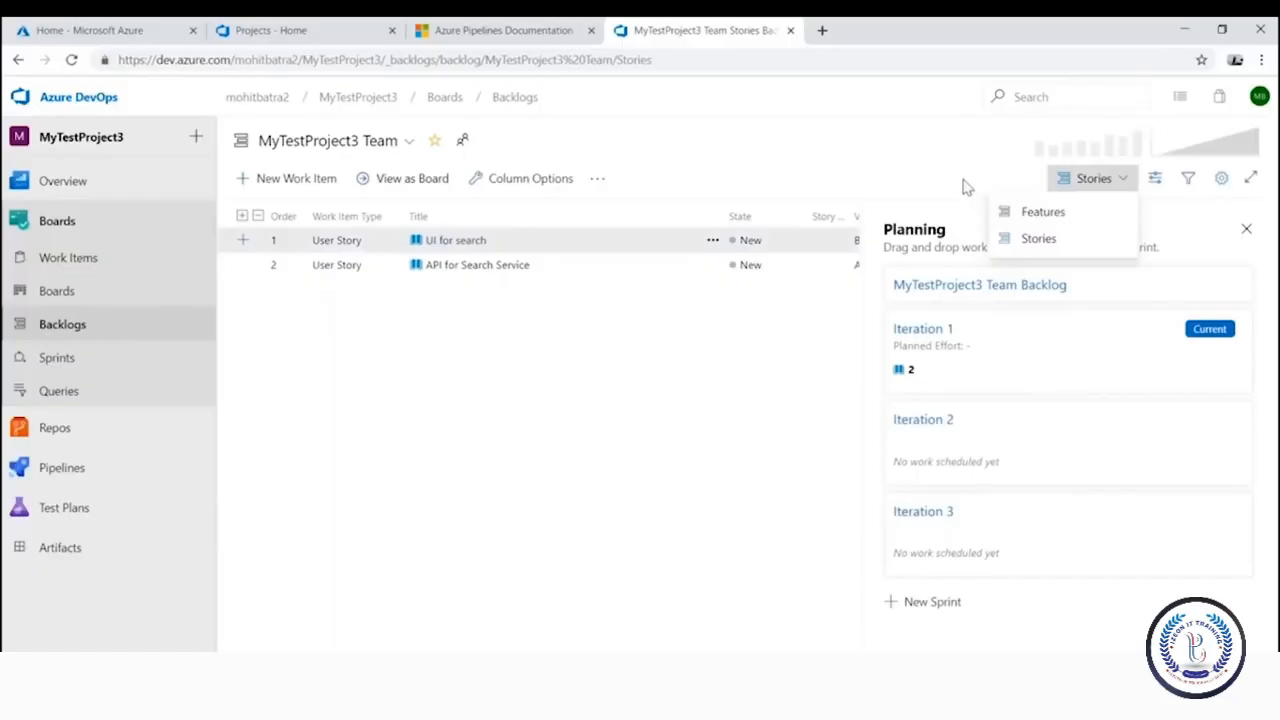
{"action": "left_click", "coordinate": [1155, 180]}
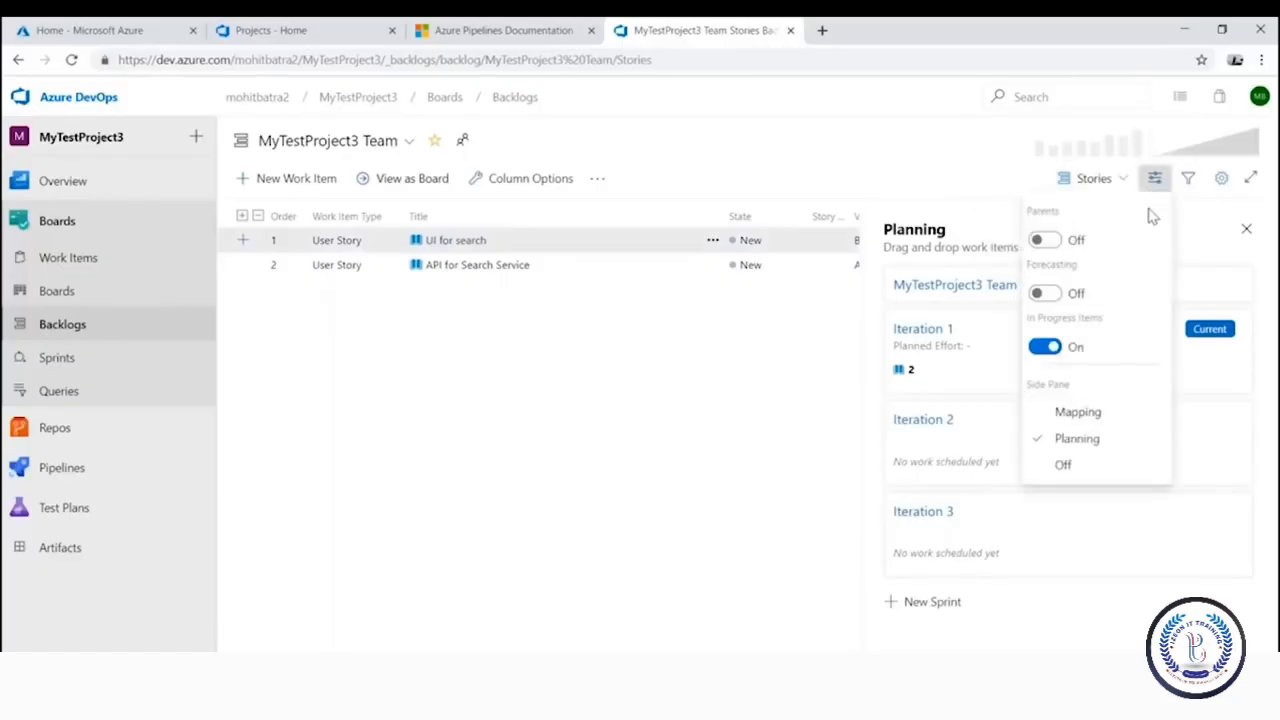
{"action": "left_click", "coordinate": [1090, 413]}
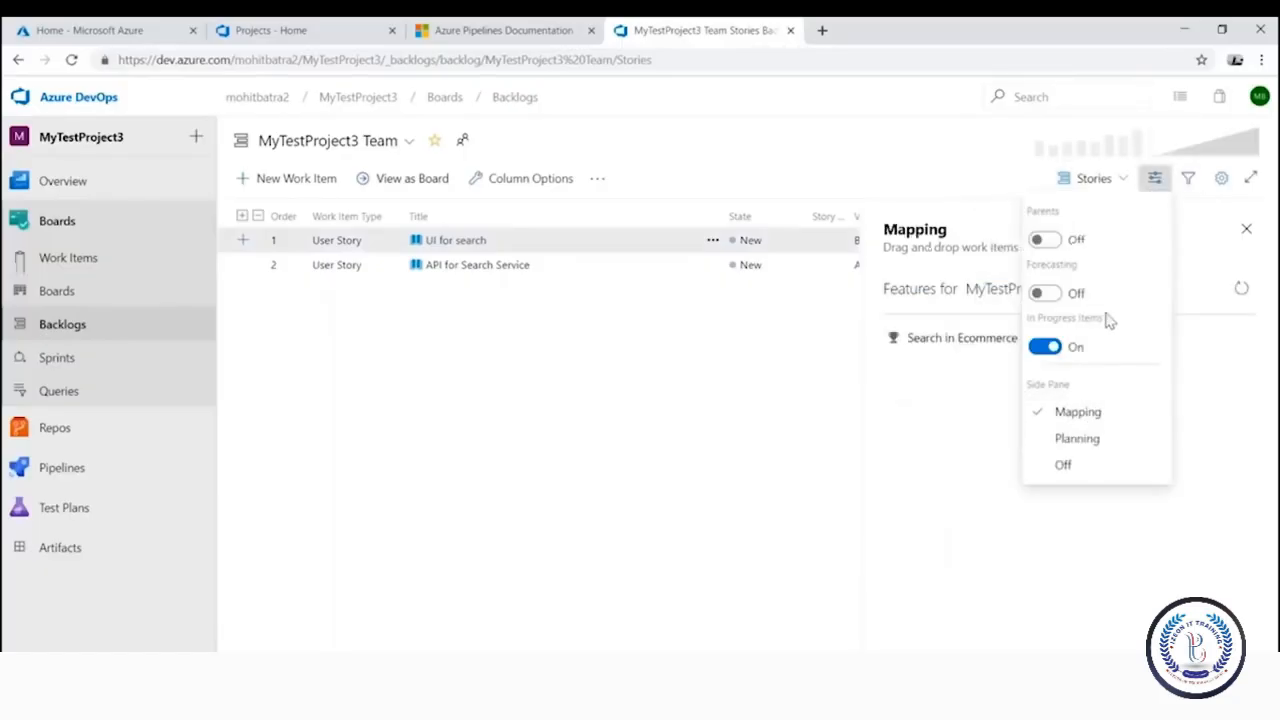
{"action": "left_click", "coordinate": [962, 436]}
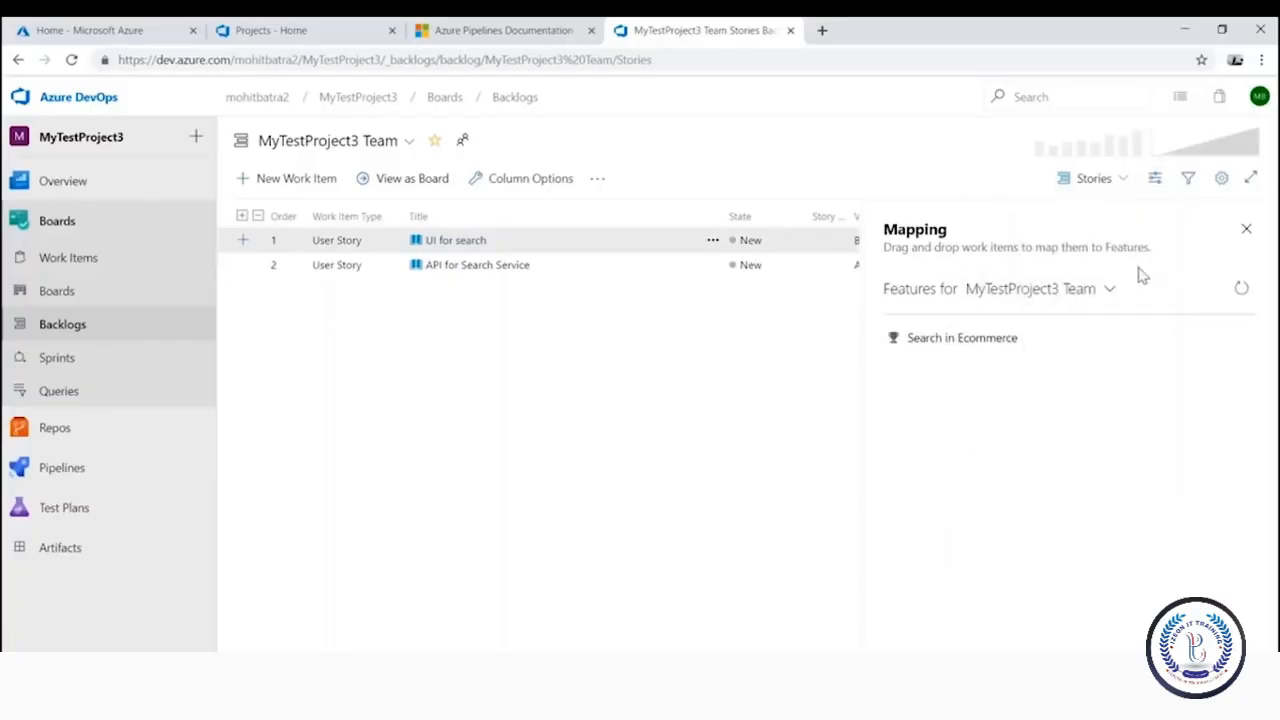
{"action": "left_click", "coordinate": [1153, 178]}
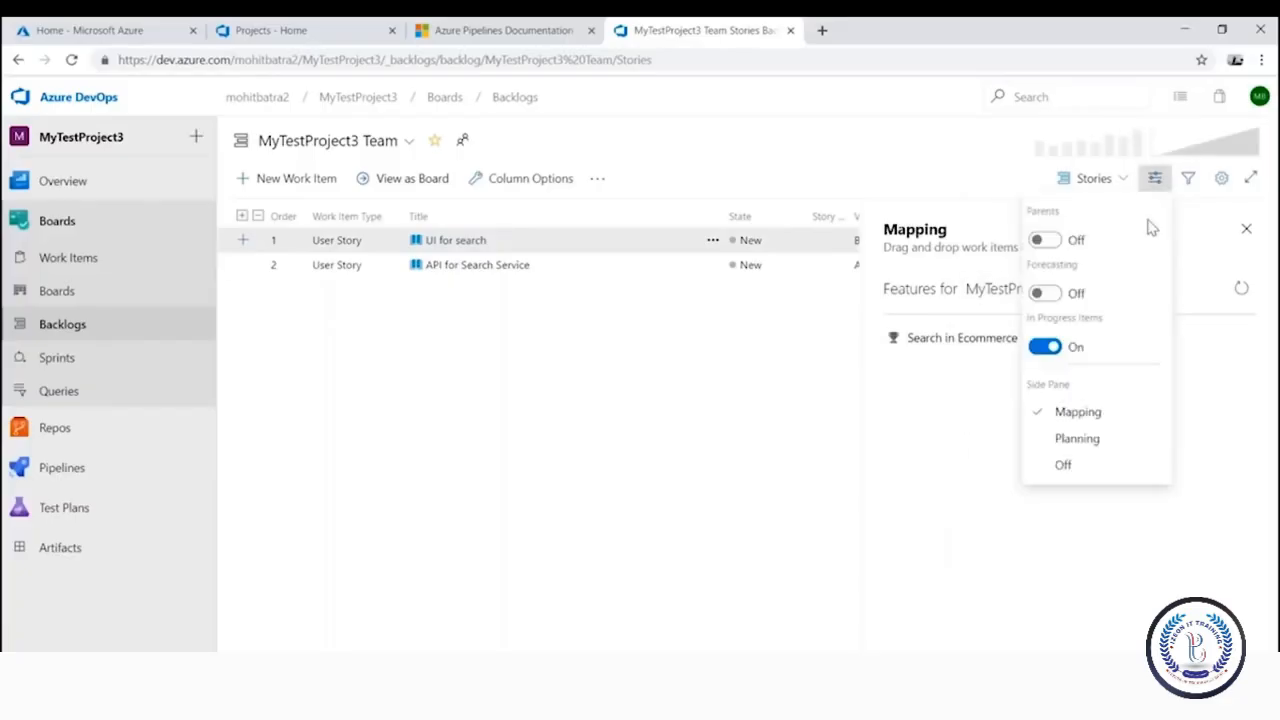
{"action": "left_click", "coordinate": [1080, 440]}
{"action": "left_click", "coordinate": [797, 488]}
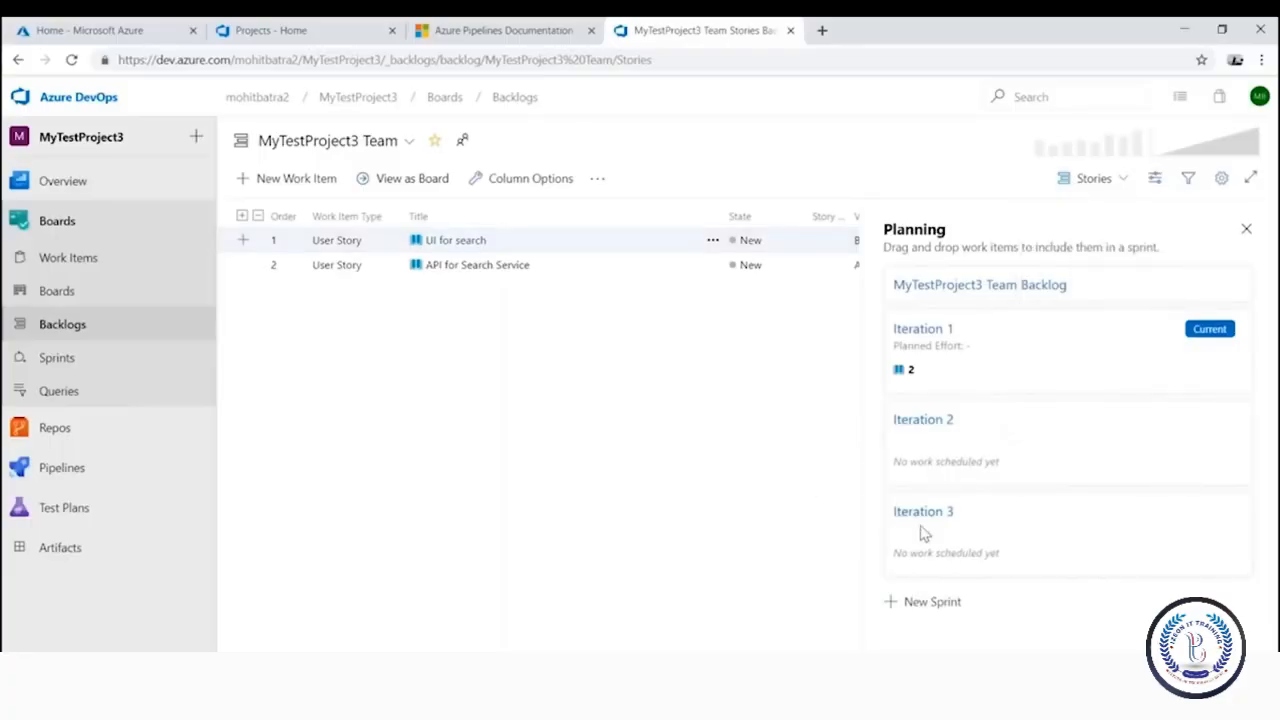
{"action": "left_click", "coordinate": [491, 276], "text": "shift"}
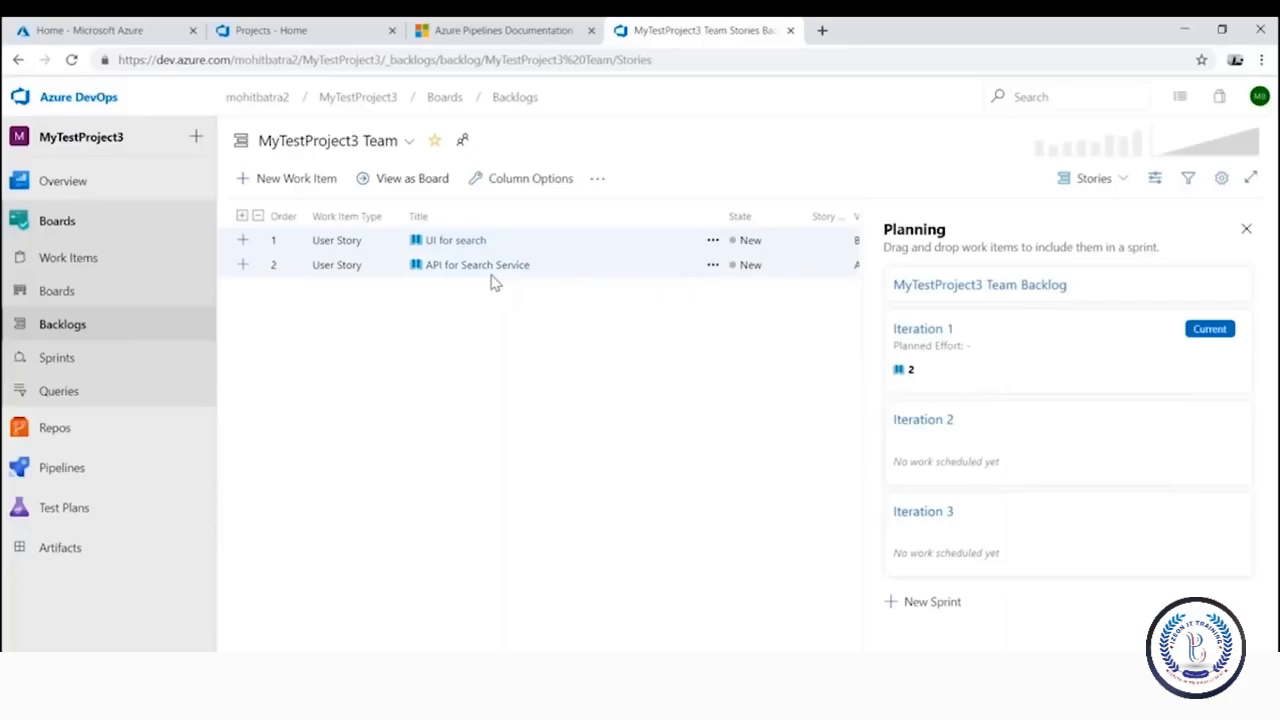
Put API for Search Service in Iteration 1 and UI for search in Iteration 2, then rank API for Search Service first
{"action": "left_click_drag", "start_coordinate": [464, 271], "coordinate": [975, 368]}
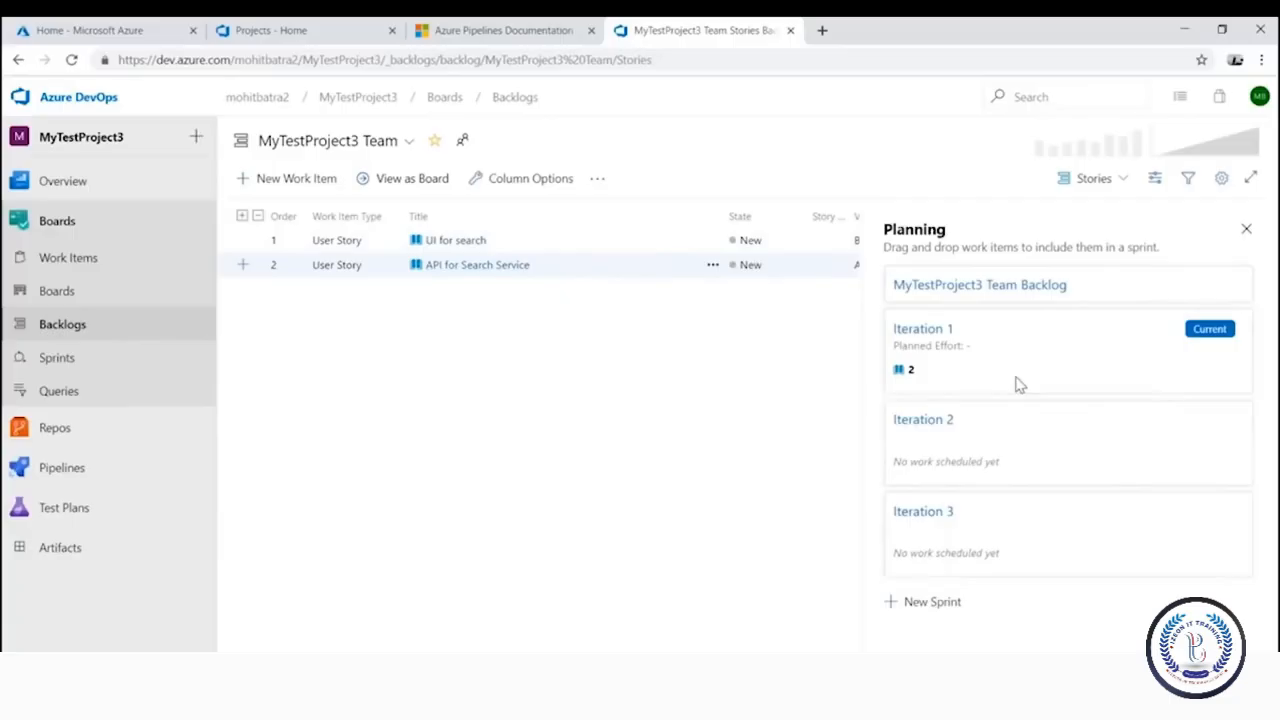
{"action": "left_click_drag", "start_coordinate": [465, 264], "coordinate": [967, 387]}
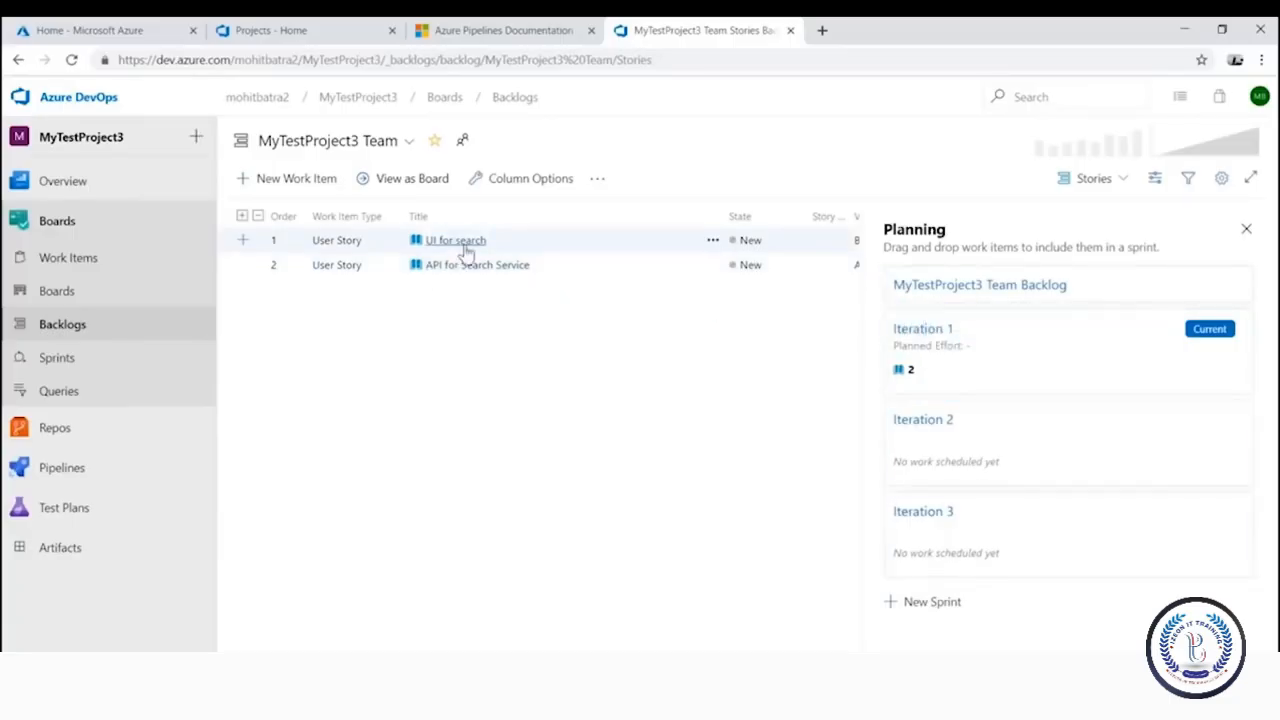
{"action": "left_click_drag", "start_coordinate": [457, 245], "coordinate": [990, 440]}
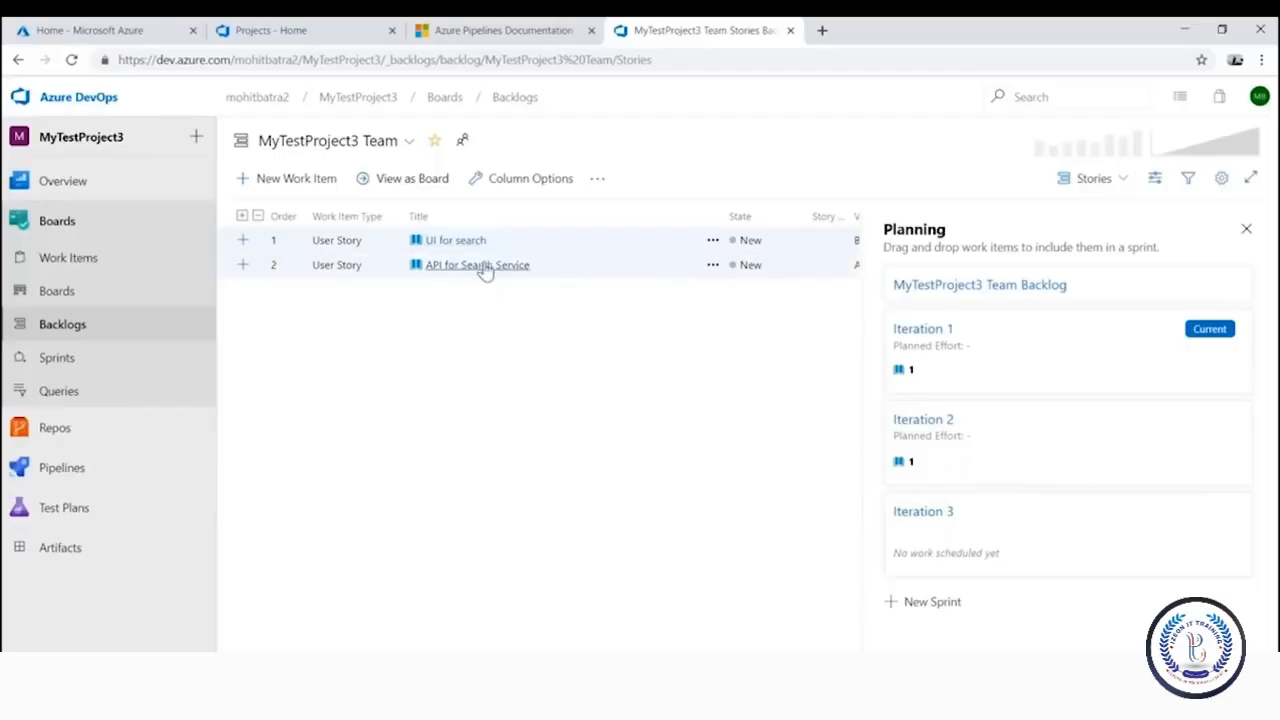
{"action": "left_click_drag", "start_coordinate": [489, 266], "coordinate": [483, 222]}
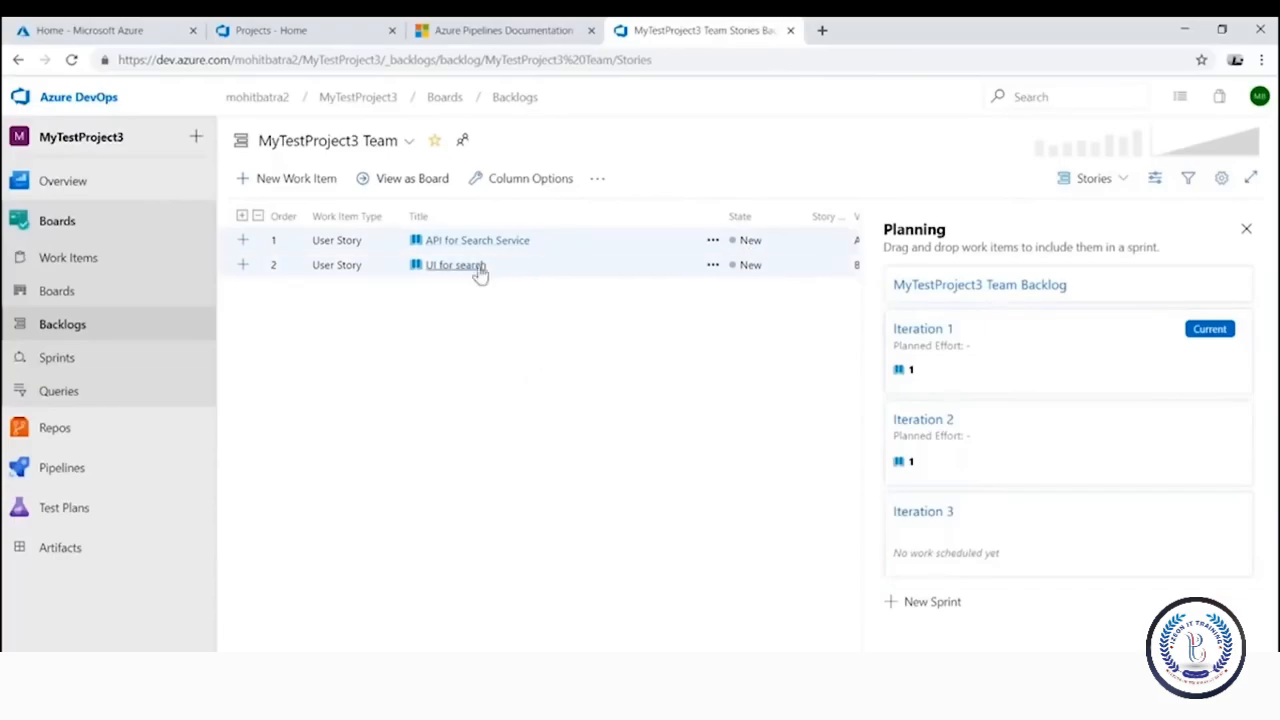
{"action": "mouse_move", "coordinate": [477, 277]}
{"action": "left_mouse_down"}
{"action": "mouse_move", "coordinate": [486, 286]}
{"action": "mouse_move", "coordinate": [476, 281]}
{"action": "left_mouse_up"}
Open API for Search Service, review its History and Links, and start adding a new linked Child Task
{"action": "left_click", "coordinate": [457, 242]}
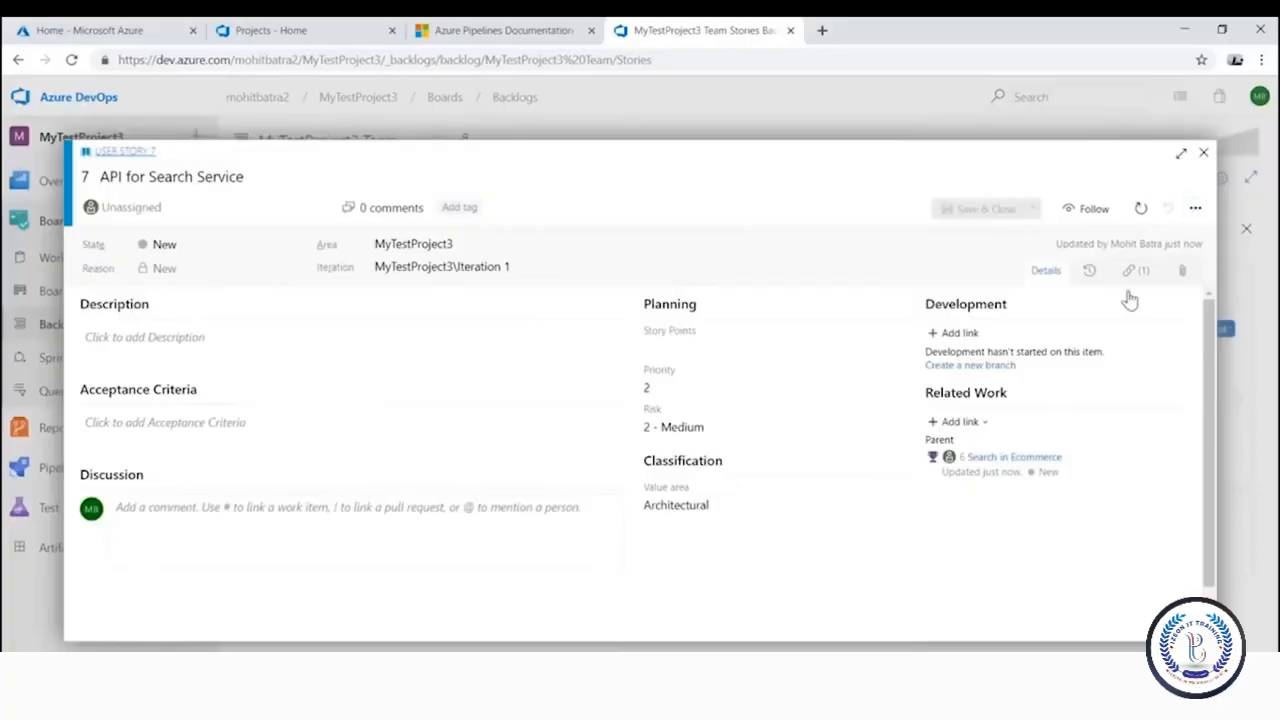
{"action": "left_click", "coordinate": [1136, 274]}
{"action": "left_click", "coordinate": [1089, 271]}
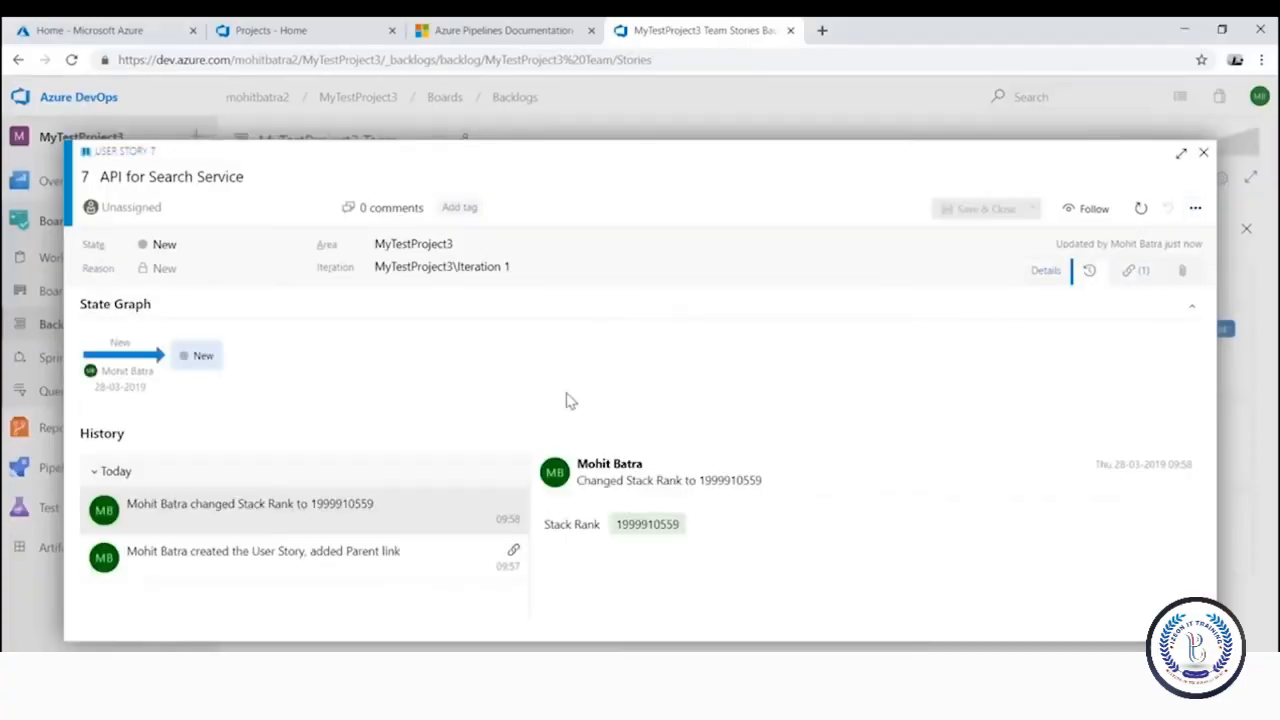
{"action": "left_click", "coordinate": [1138, 272]}
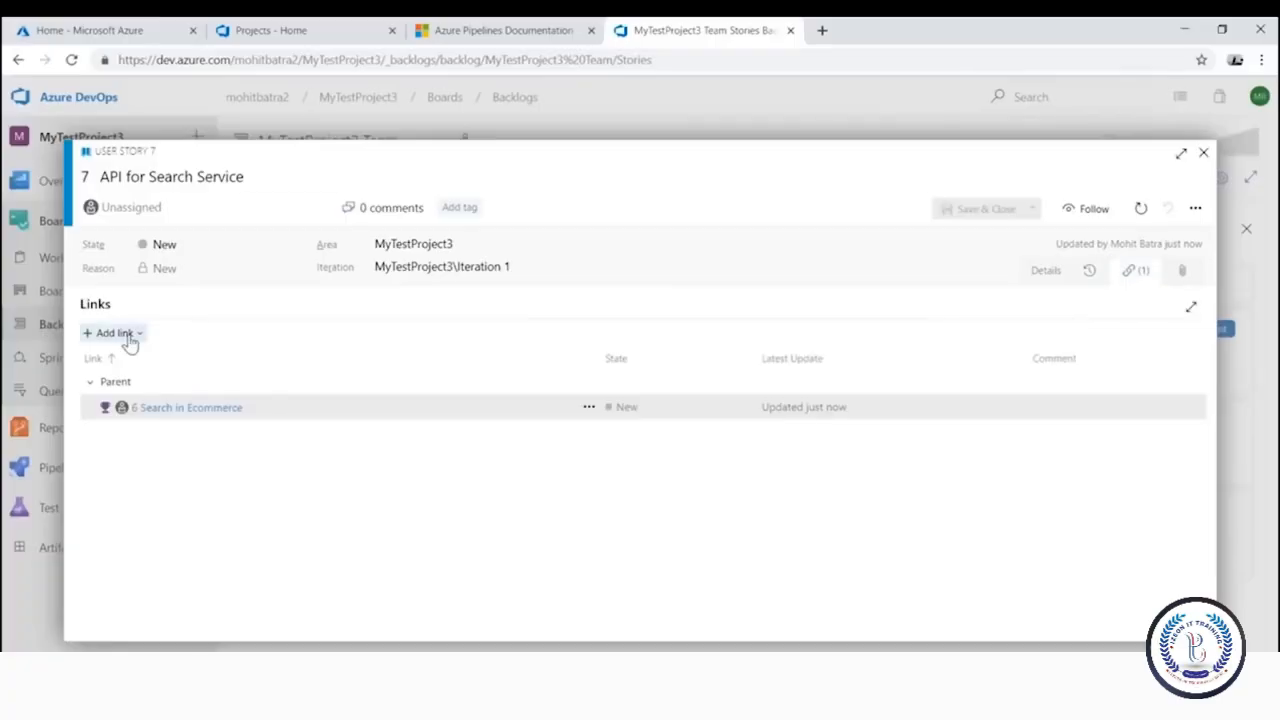
{"action": "left_click", "coordinate": [113, 333]}
{"action": "left_click", "coordinate": [181, 395]}
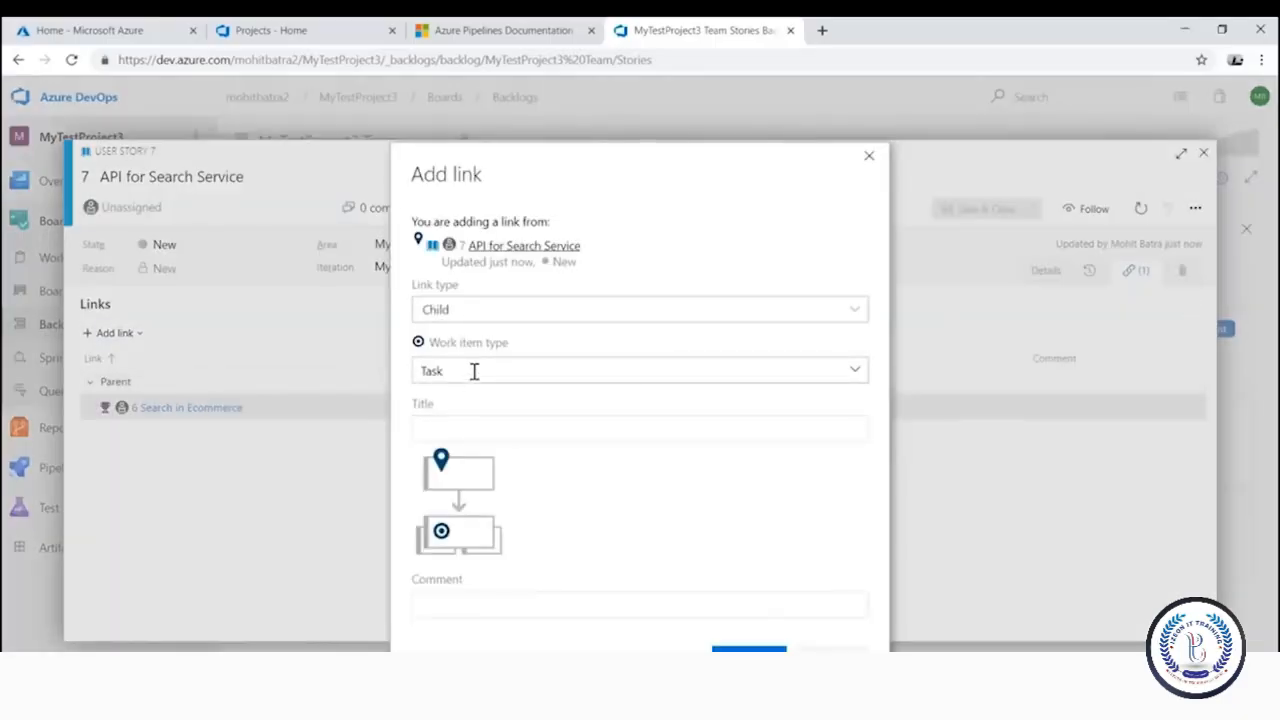
Create the linked child task titled 'Design'
{"action": "left_click", "coordinate": [483, 433]}
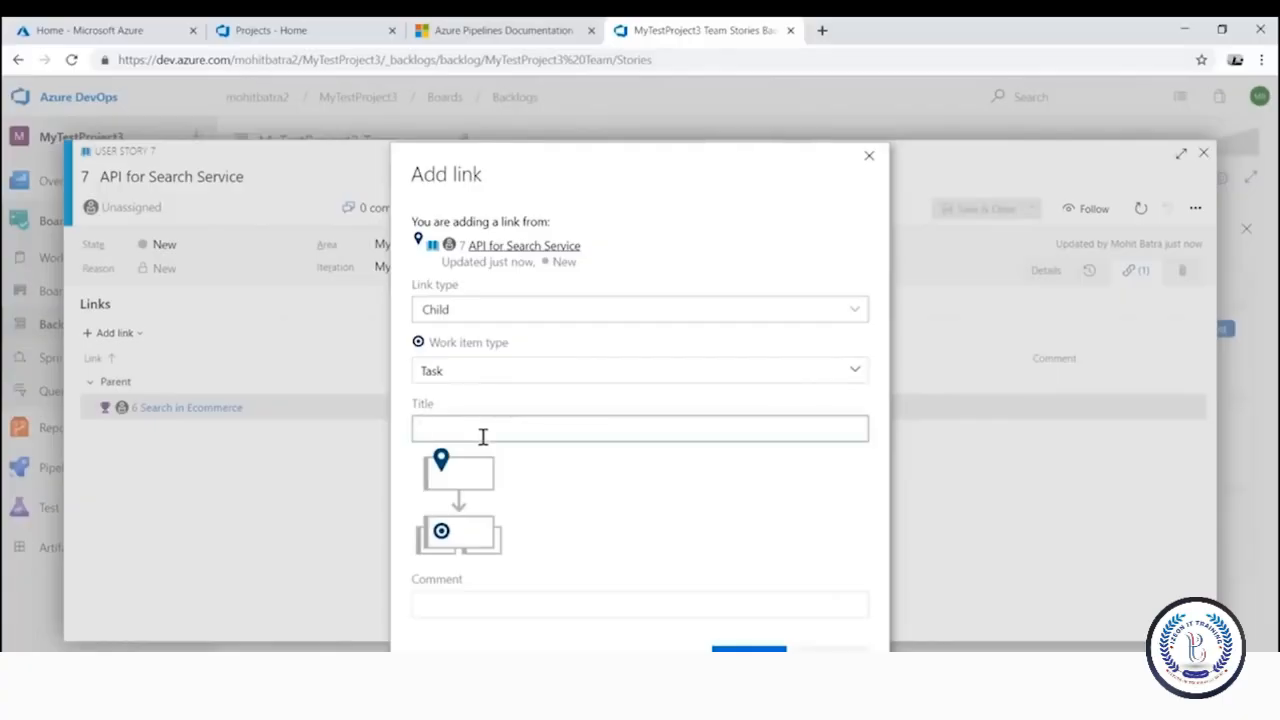
{"action": "type", "text": "c"}
{"action": "key", "text": "BackSpace"}
{"action": "type", "text": "Design"}
{"action": "left_click", "coordinate": [748, 649]}
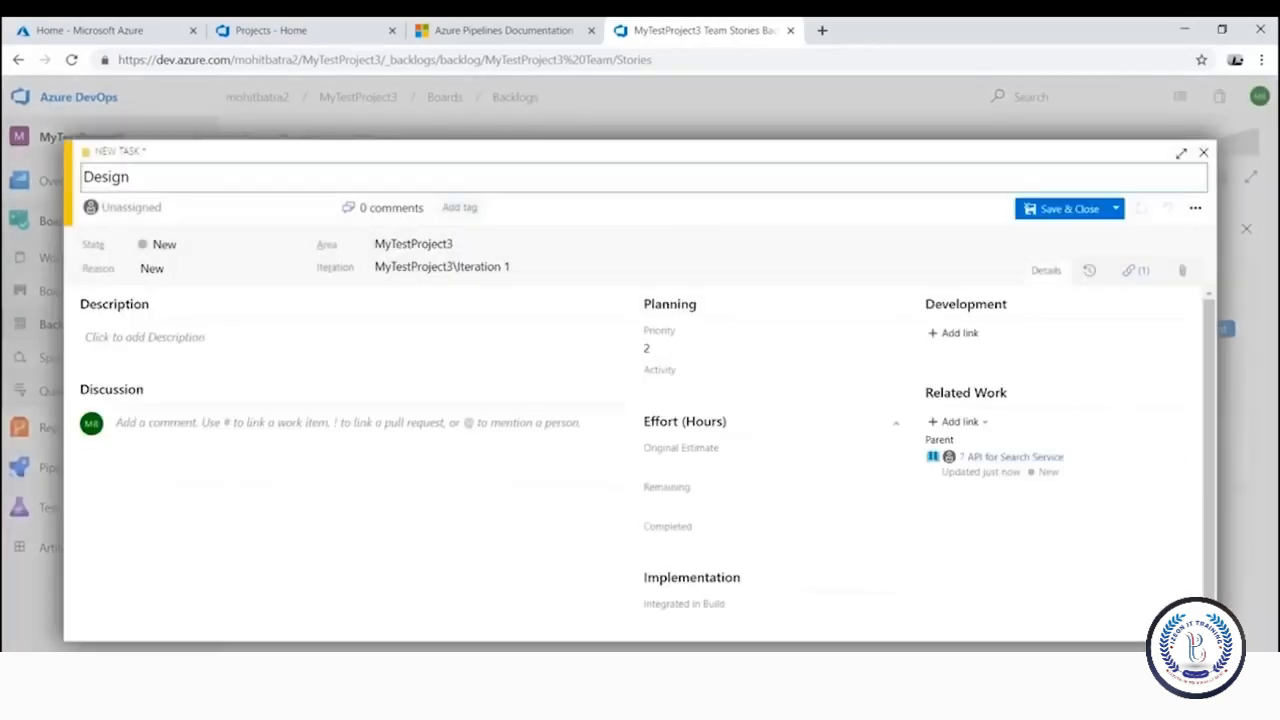
Set Design's Original Estimate 10, Remaining 10, Completed 0, and save the task
{"action": "left_click", "coordinate": [676, 466]}
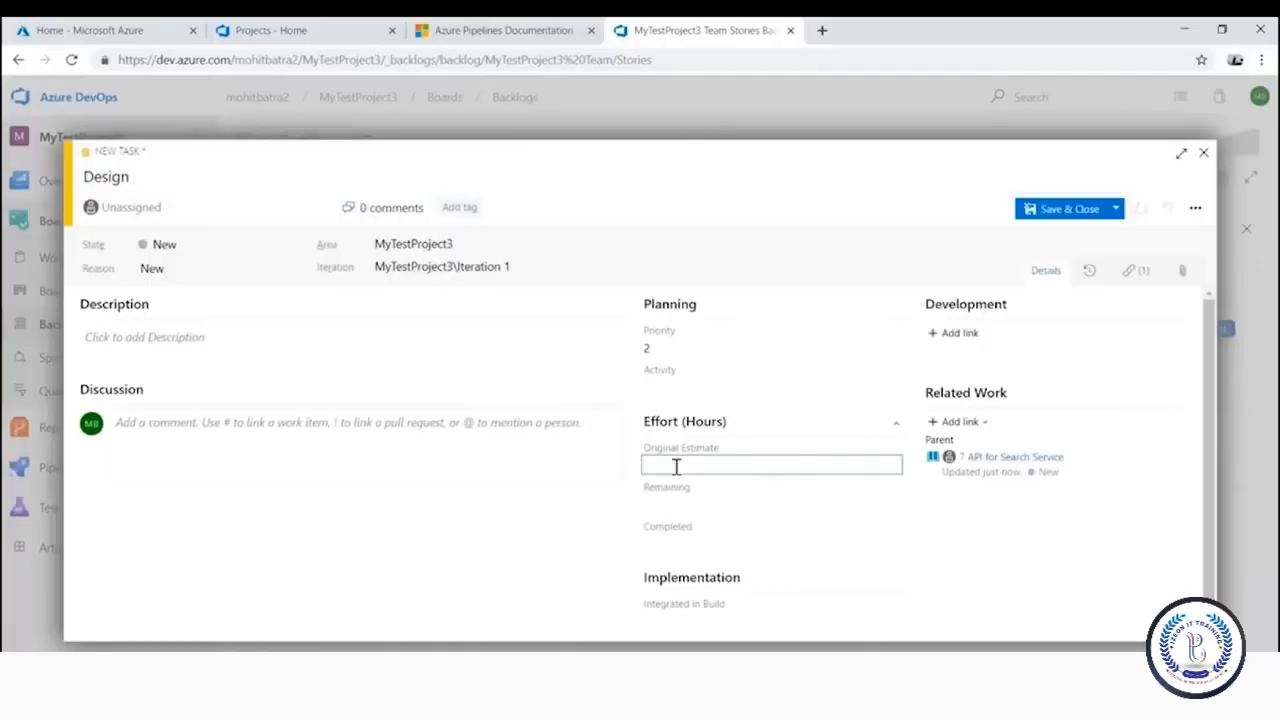
{"action": "type", "text": "10"}
{"action": "left_click", "coordinate": [725, 505]}
{"action": "type", "text": "10"}
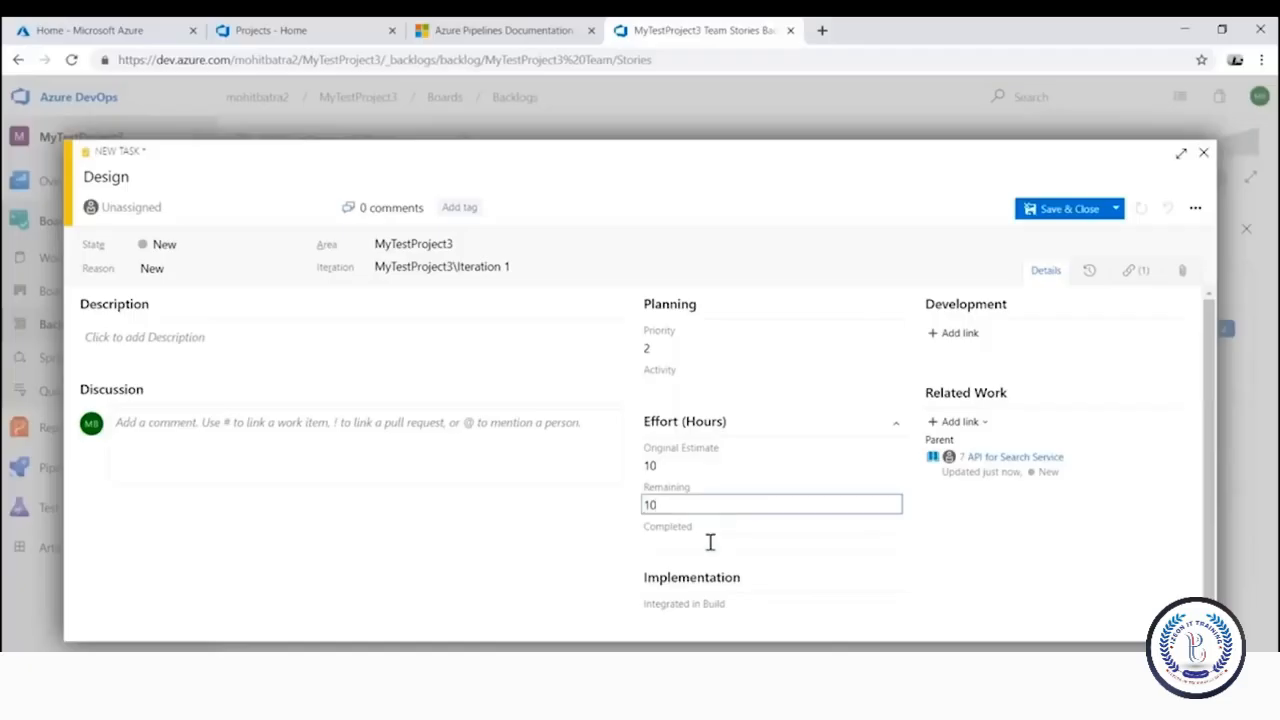
{"action": "left_click", "coordinate": [709, 544]}
{"action": "type", "text": "0"}
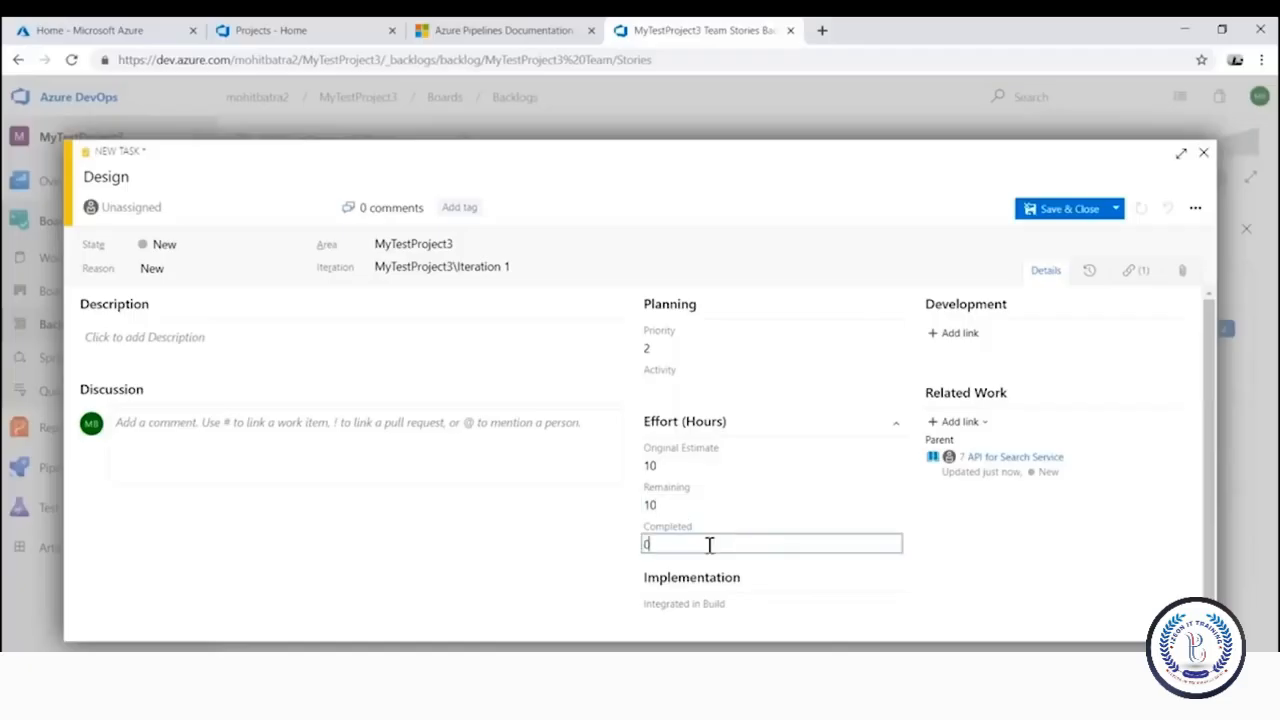
{"action": "left_click", "coordinate": [251, 340]}
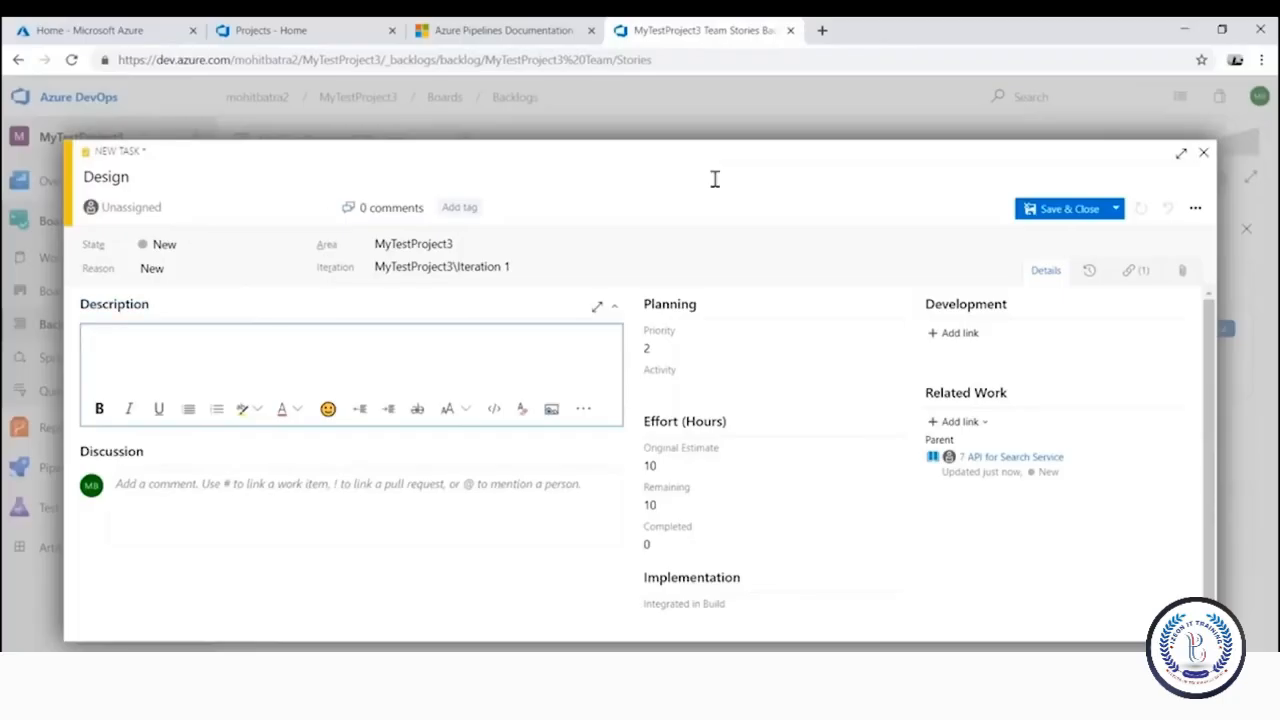
{"action": "left_click", "coordinate": [1086, 208]}
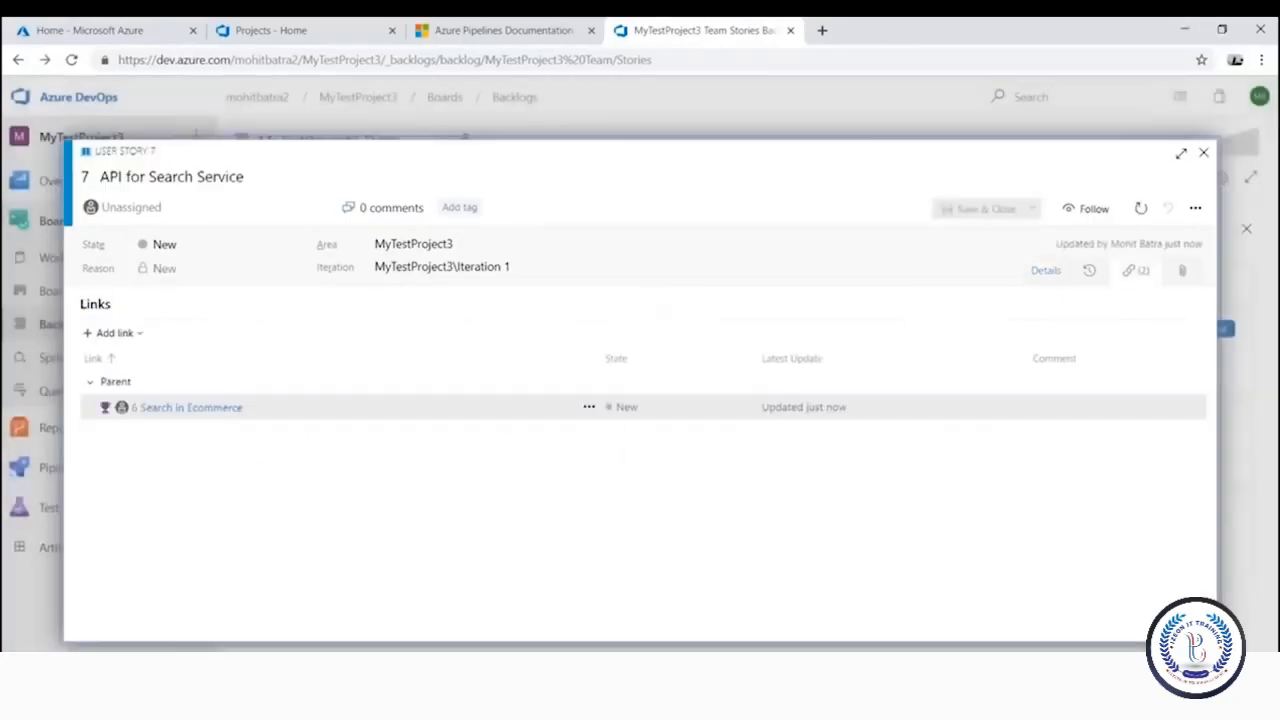
Close User Story 7 to return to the backlog showing Design under API for Search Service
{"action": "left_click", "coordinate": [1202, 154]}
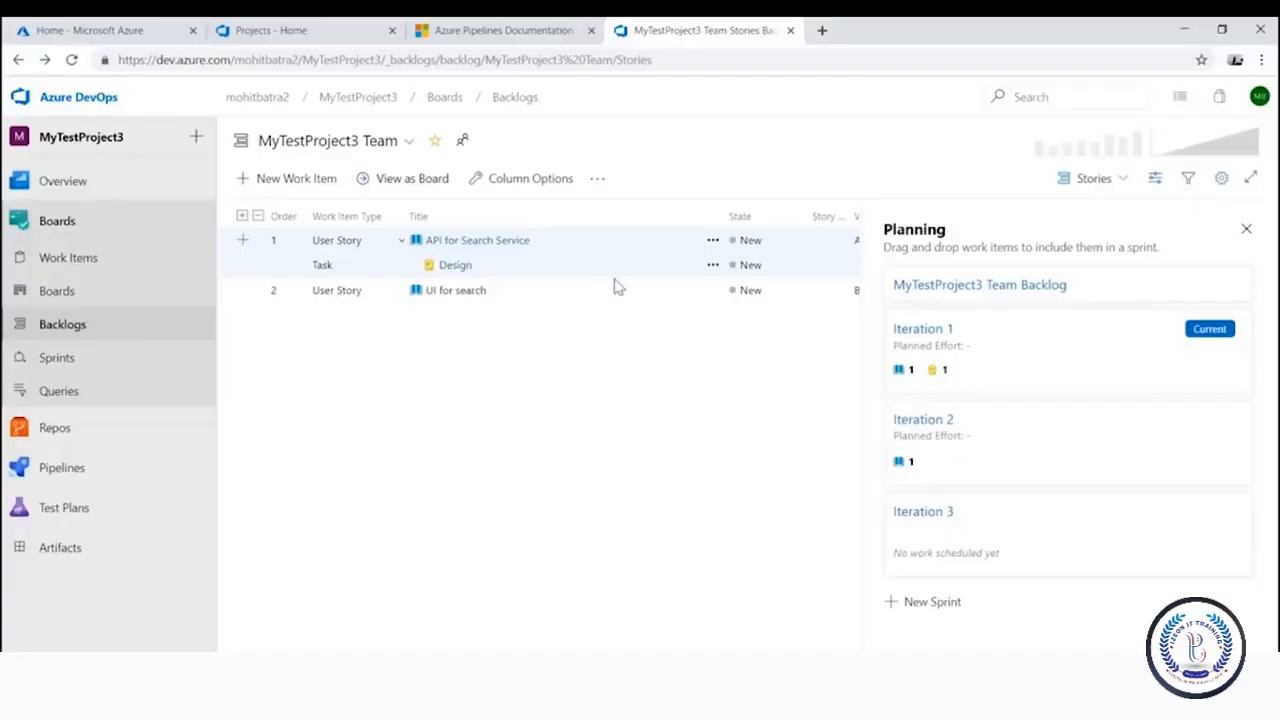
On the Iteration 1 taskboard, move the Design task to Active and try moving it to Resolved
{"action": "left_click", "coordinate": [60, 358]}
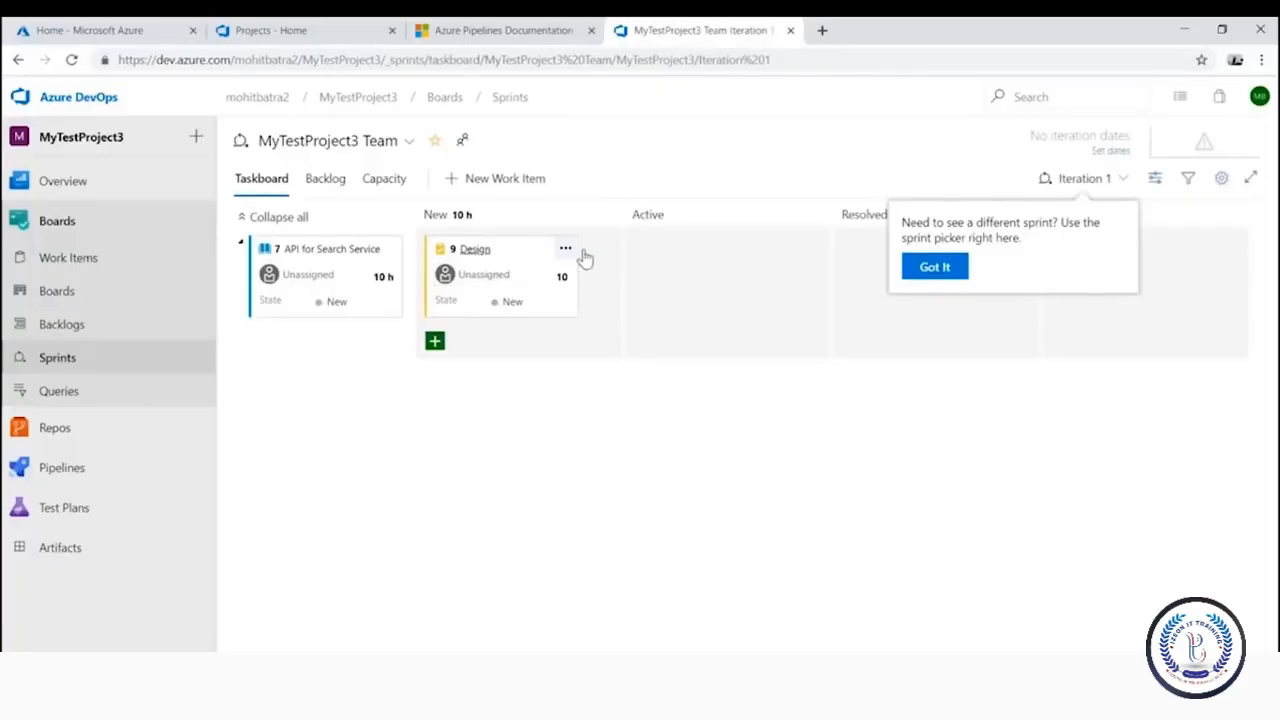
{"action": "left_click_drag", "start_coordinate": [583, 257], "coordinate": [715, 262]}
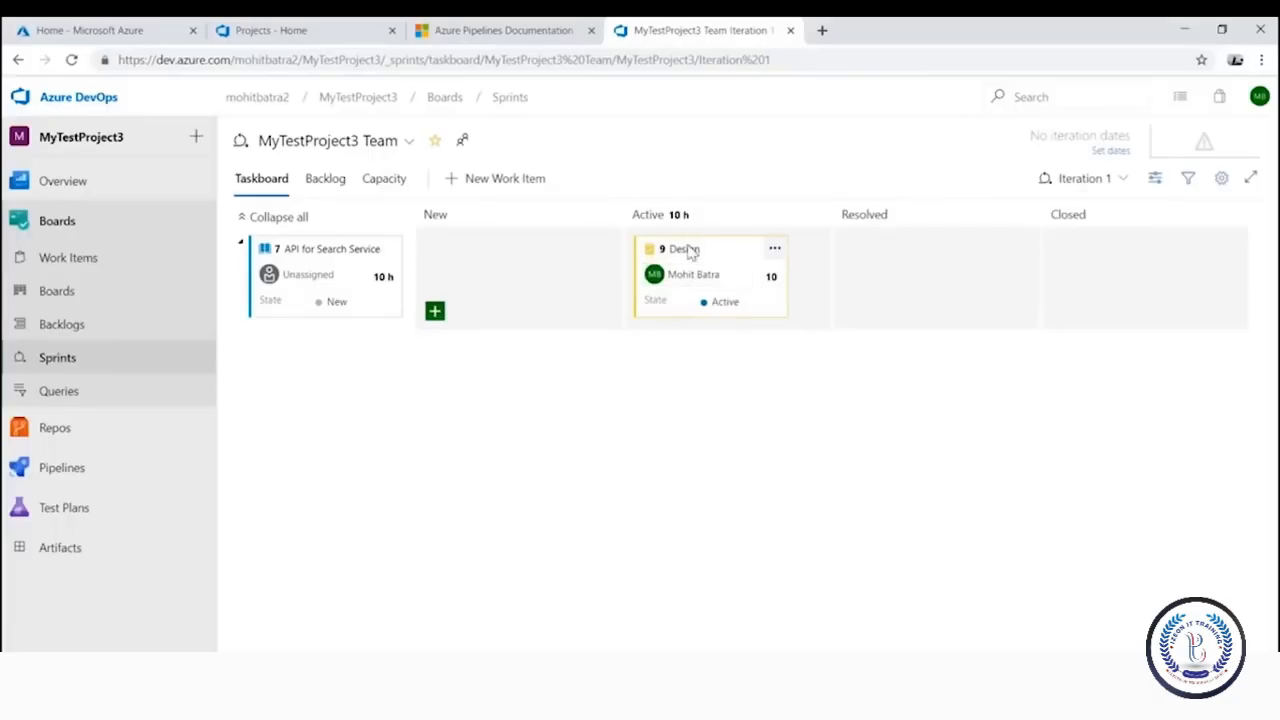
{"action": "left_click_drag", "start_coordinate": [679, 252], "coordinate": [880, 257]}
{"action": "left_click_drag", "start_coordinate": [717, 251], "coordinate": [872, 279]}
{"action": "left_click_drag", "start_coordinate": [680, 250], "coordinate": [880, 262]}
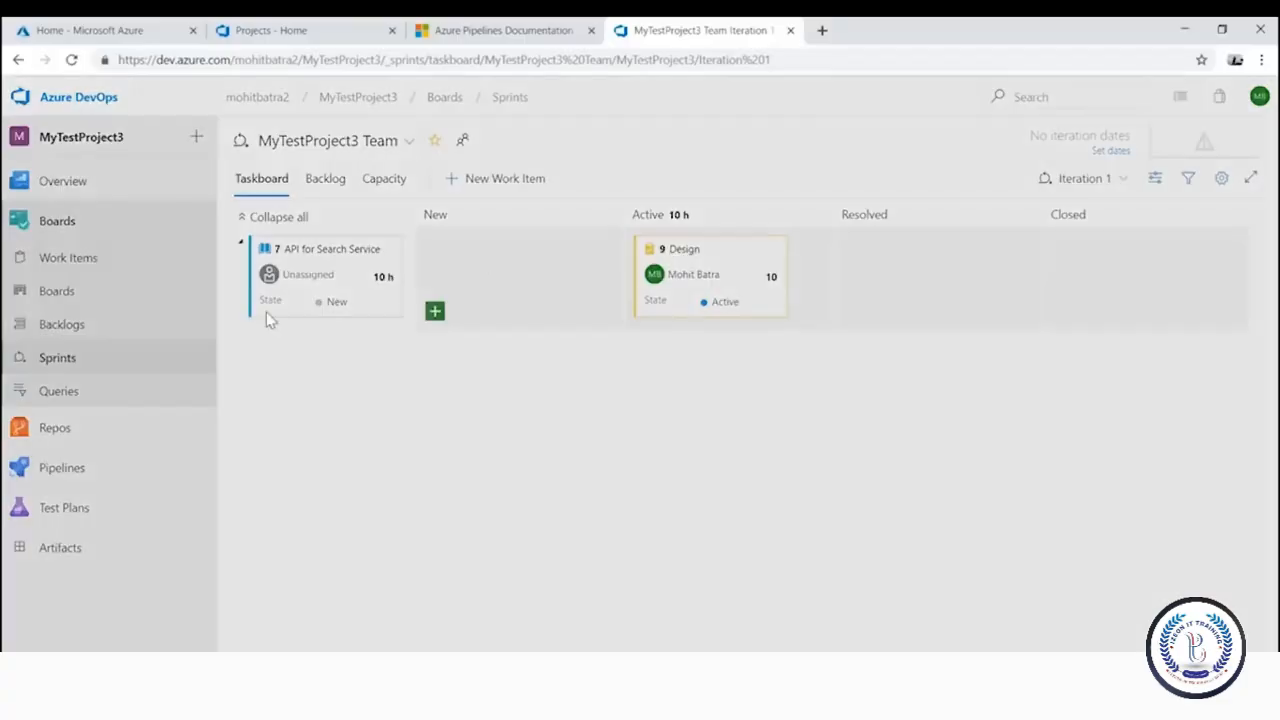
Open the Design task, set its State to Closed, and save it
{"action": "left_click", "coordinate": [684, 249]}
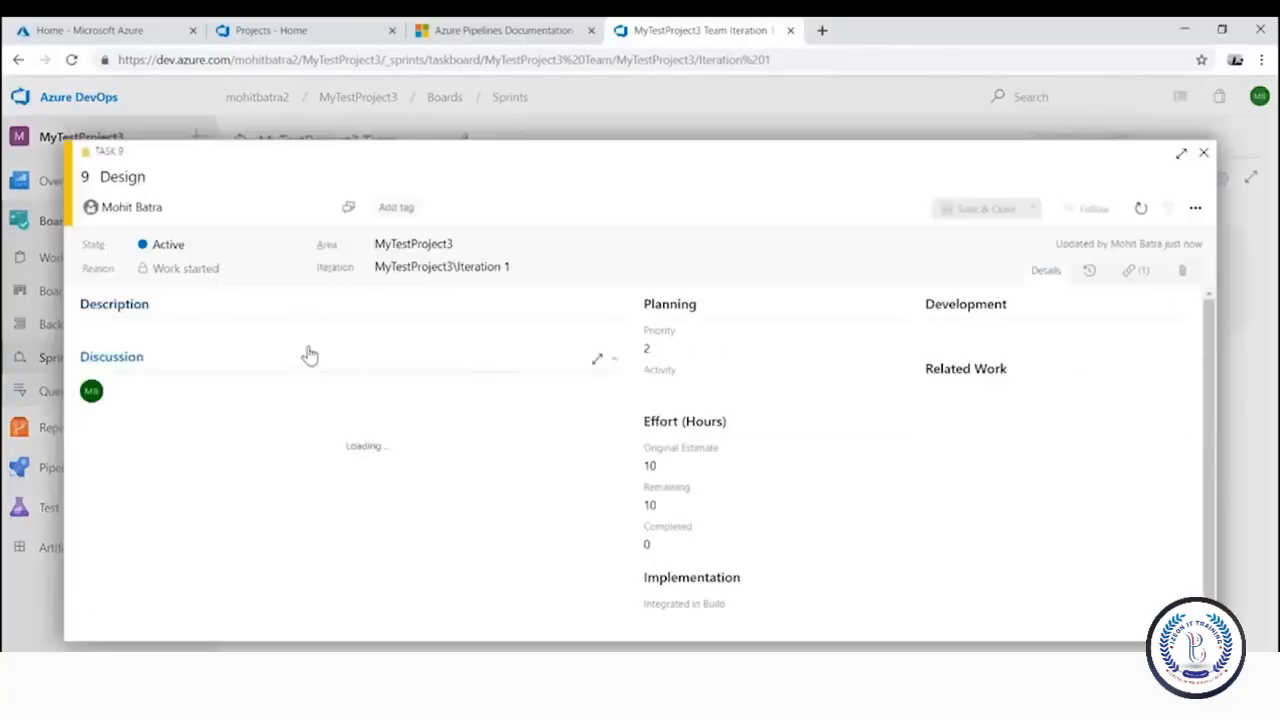
{"action": "left_click", "coordinate": [296, 244]}
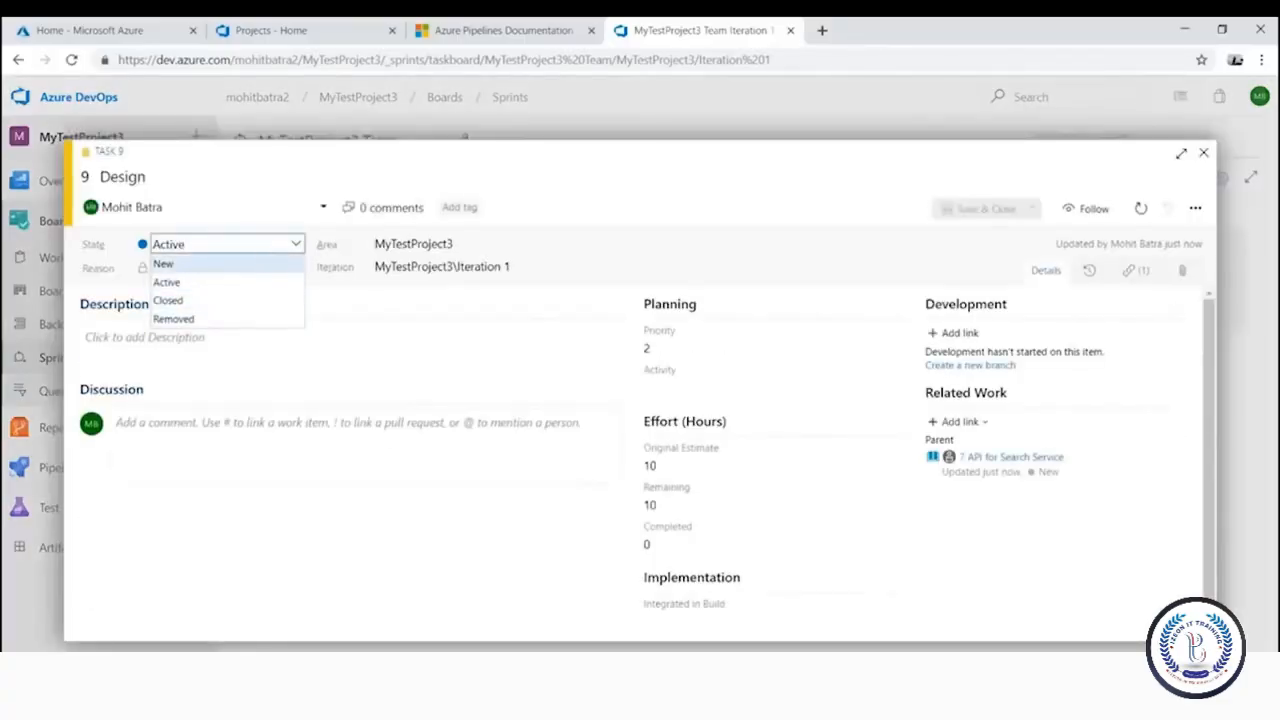
{"action": "left_click", "coordinate": [218, 207]}
{"action": "left_click", "coordinate": [642, 213]}
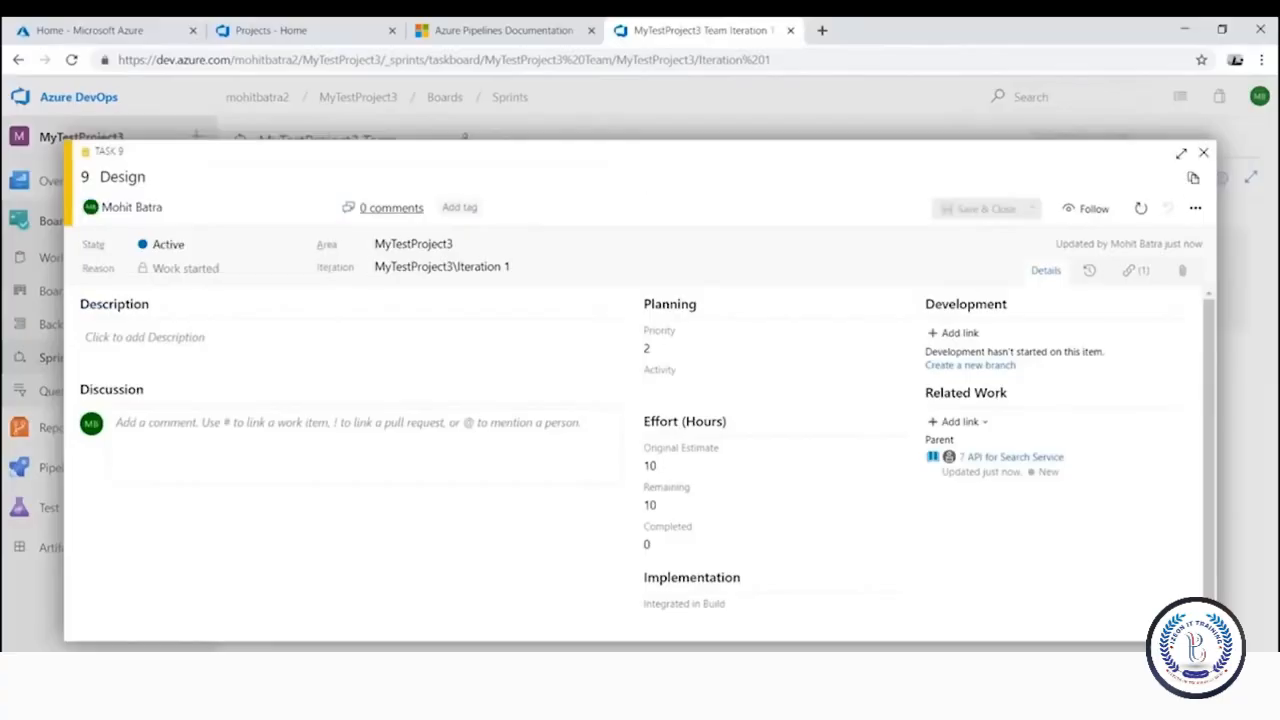
{"action": "left_click", "coordinate": [296, 246]}
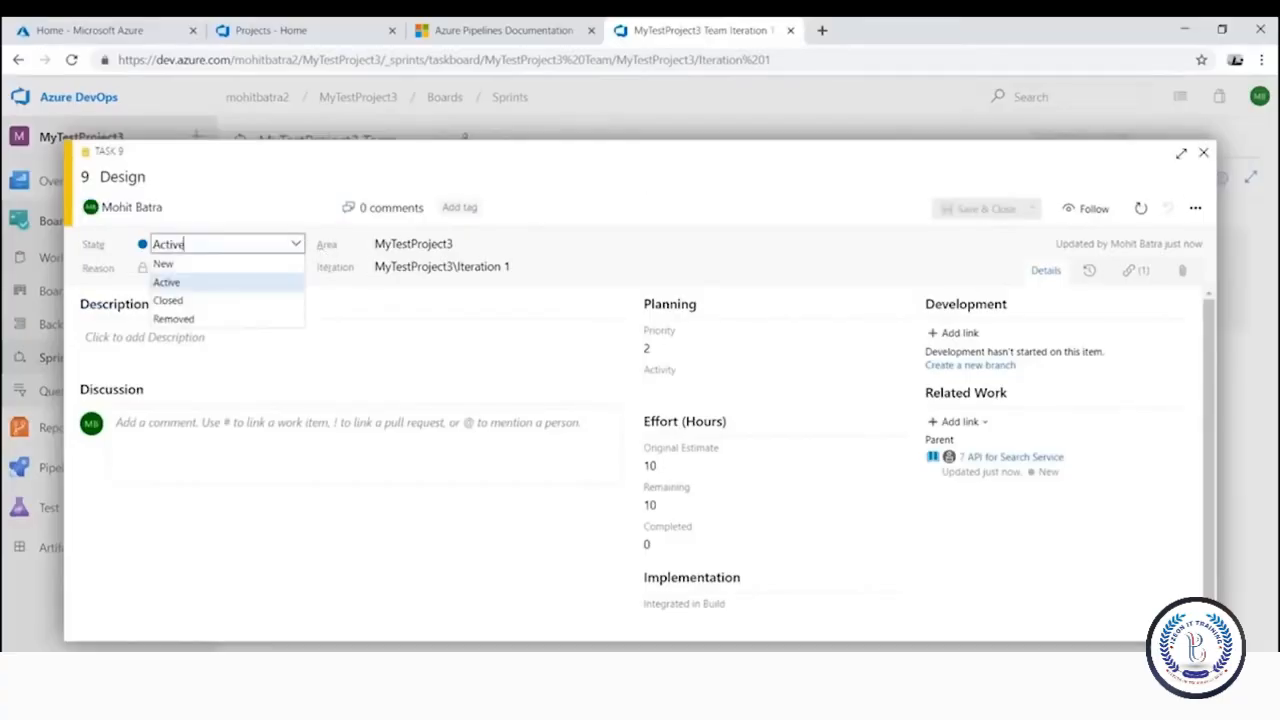
{"action": "left_click", "coordinate": [244, 302]}
{"action": "left_click", "coordinate": [990, 209]}
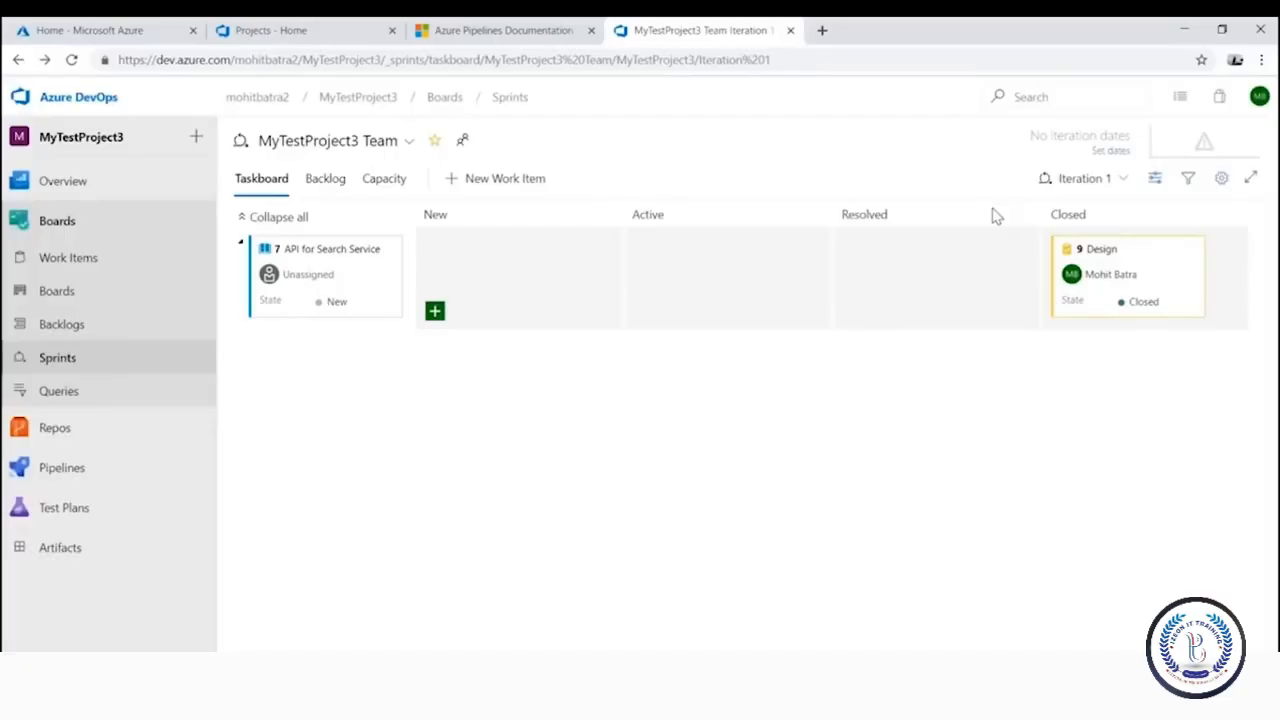
{"action": "mouse_move", "coordinate": [165, 438]}
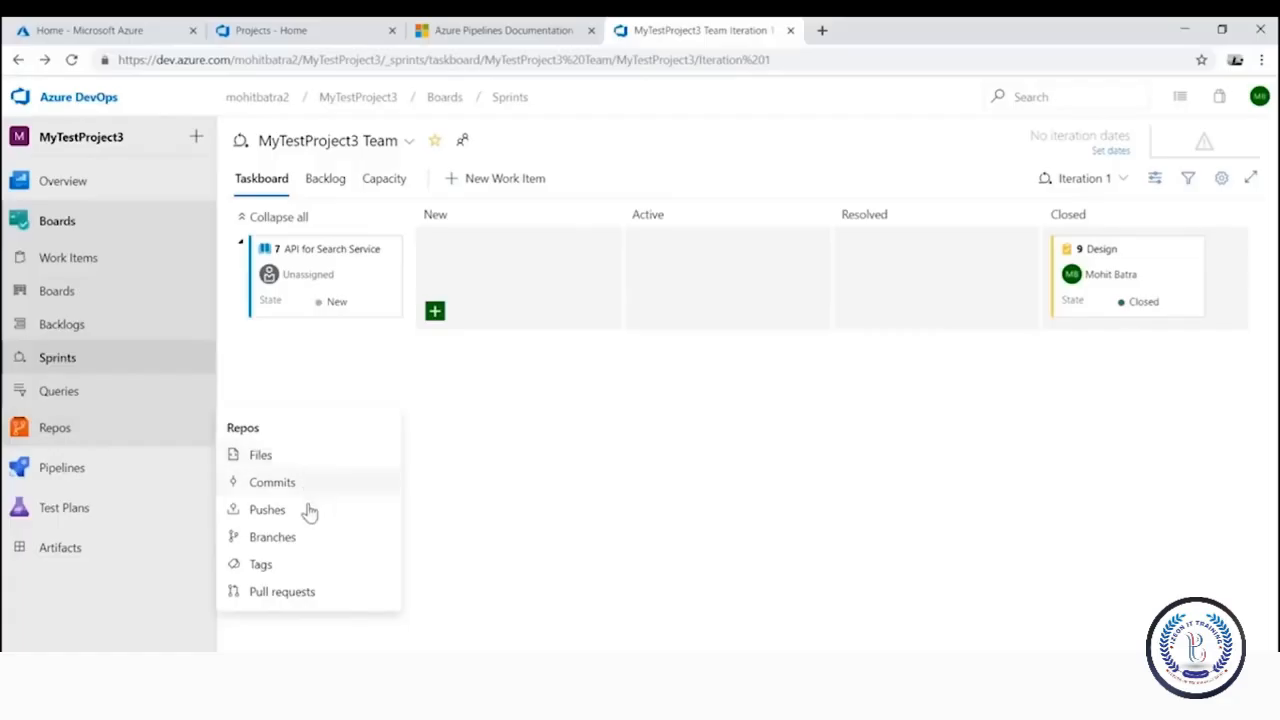
Browse the master branch files down to the inner WebApplication2 > WebApplication2 folder
{"action": "left_click", "coordinate": [273, 538]}
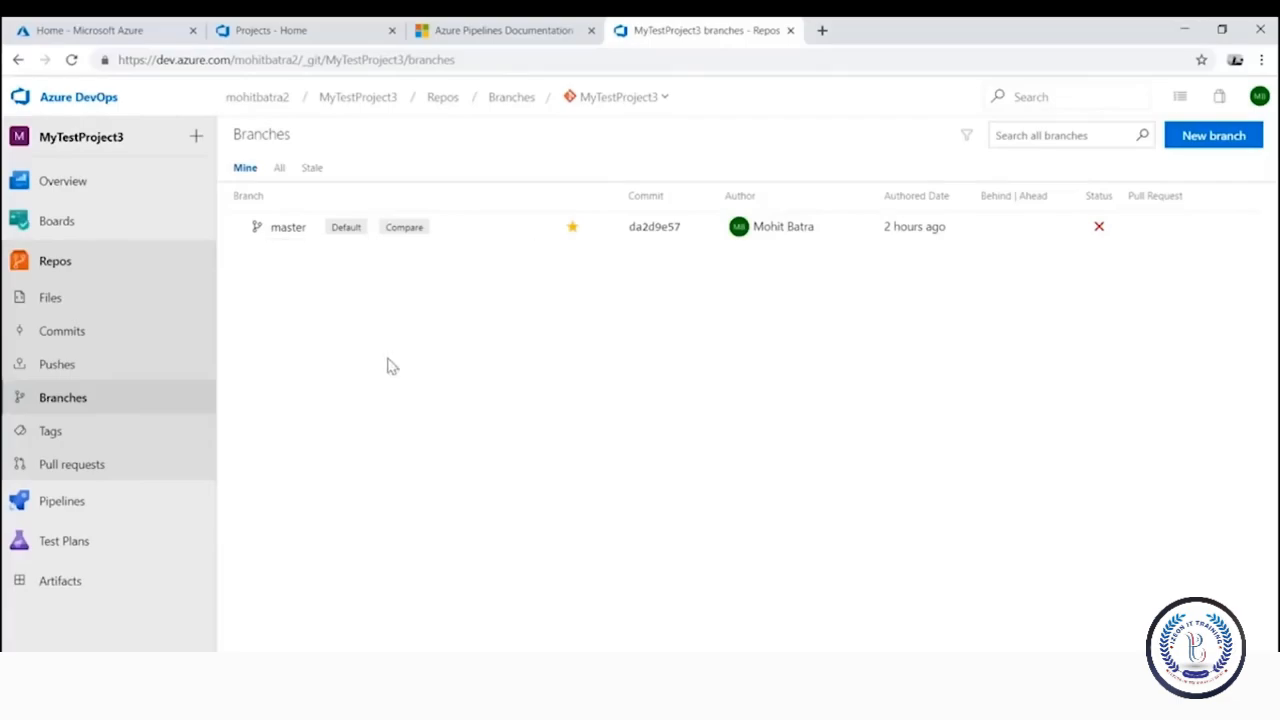
{"action": "left_click", "coordinate": [287, 228]}
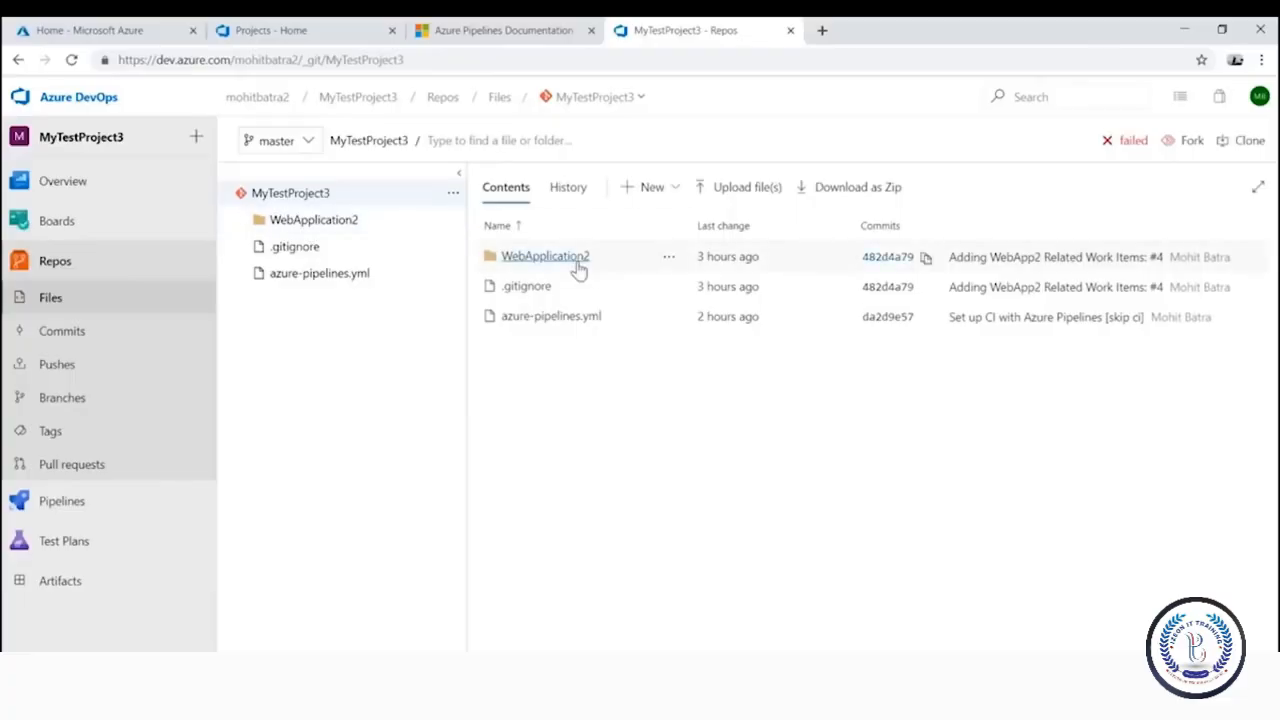
{"action": "left_click", "coordinate": [296, 220]}
{"action": "left_click", "coordinate": [333, 276]}
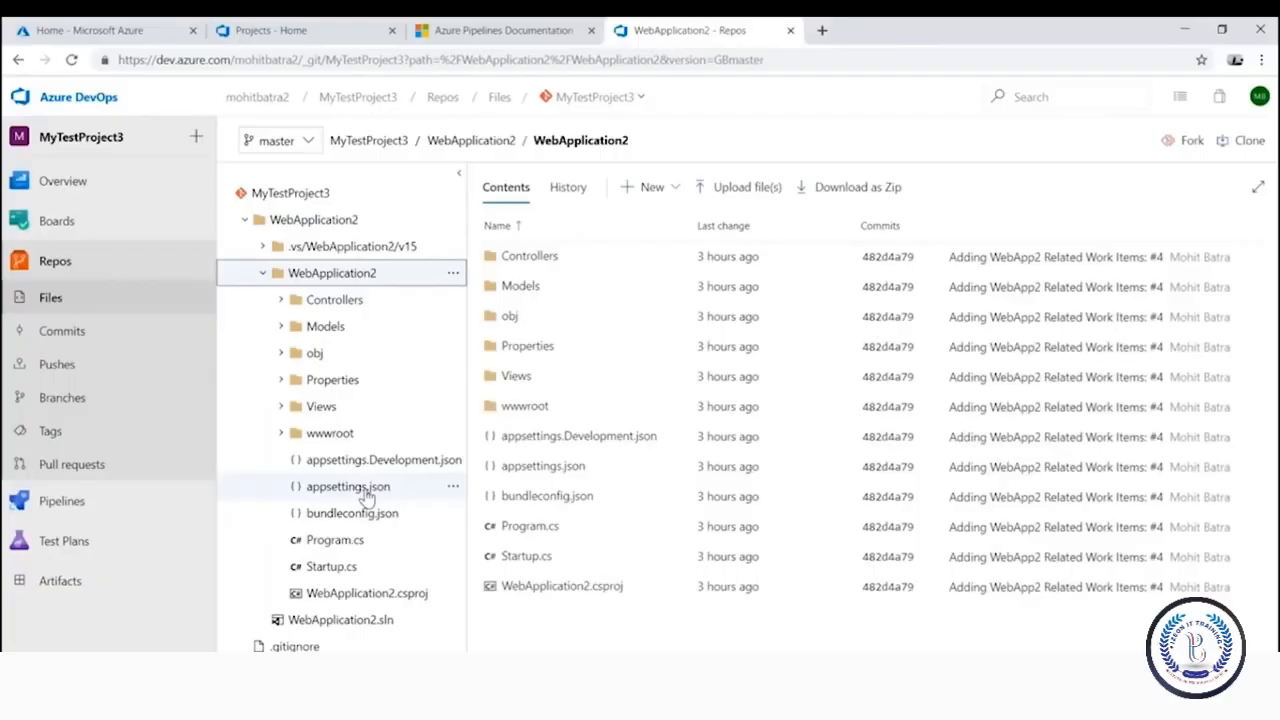
{"action": "left_click", "coordinate": [245, 220]}
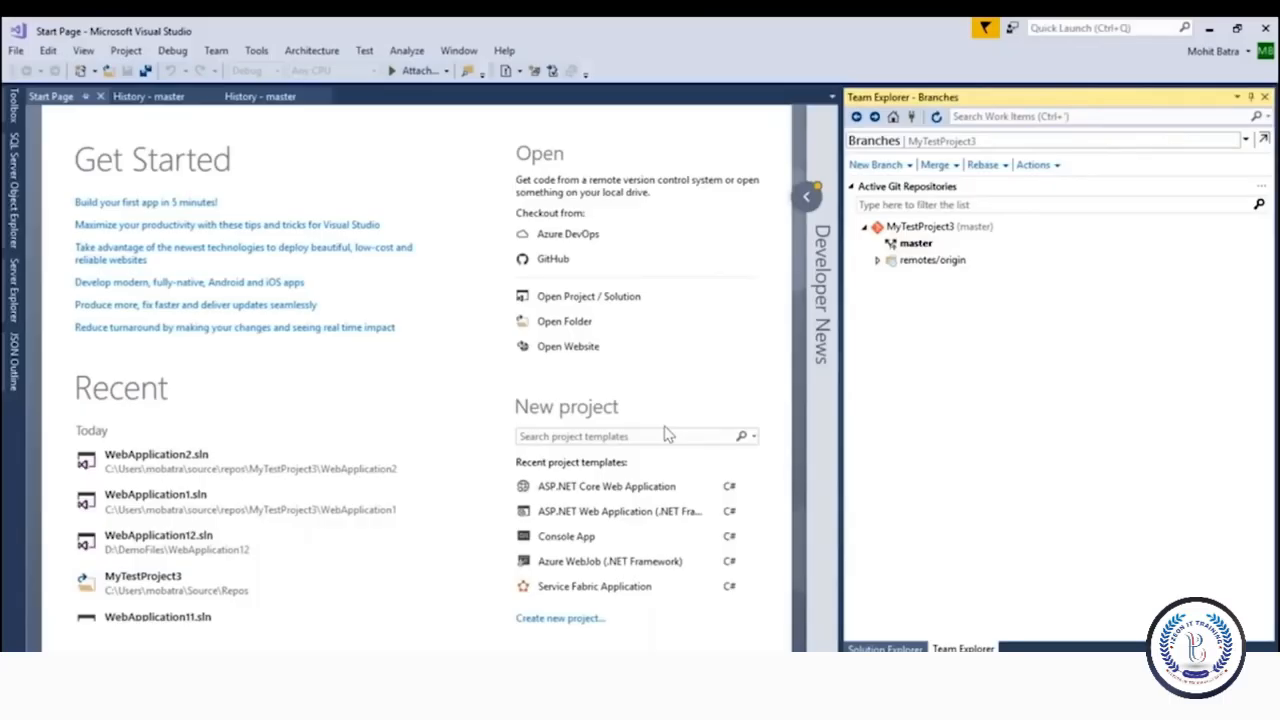
Create an ASP.NET Core Web Application named WebApplication3 using the Model-View-Controller template
{"action": "left_click", "coordinate": [16, 50]}
{"action": "mouse_move", "coordinate": [34, 72]}
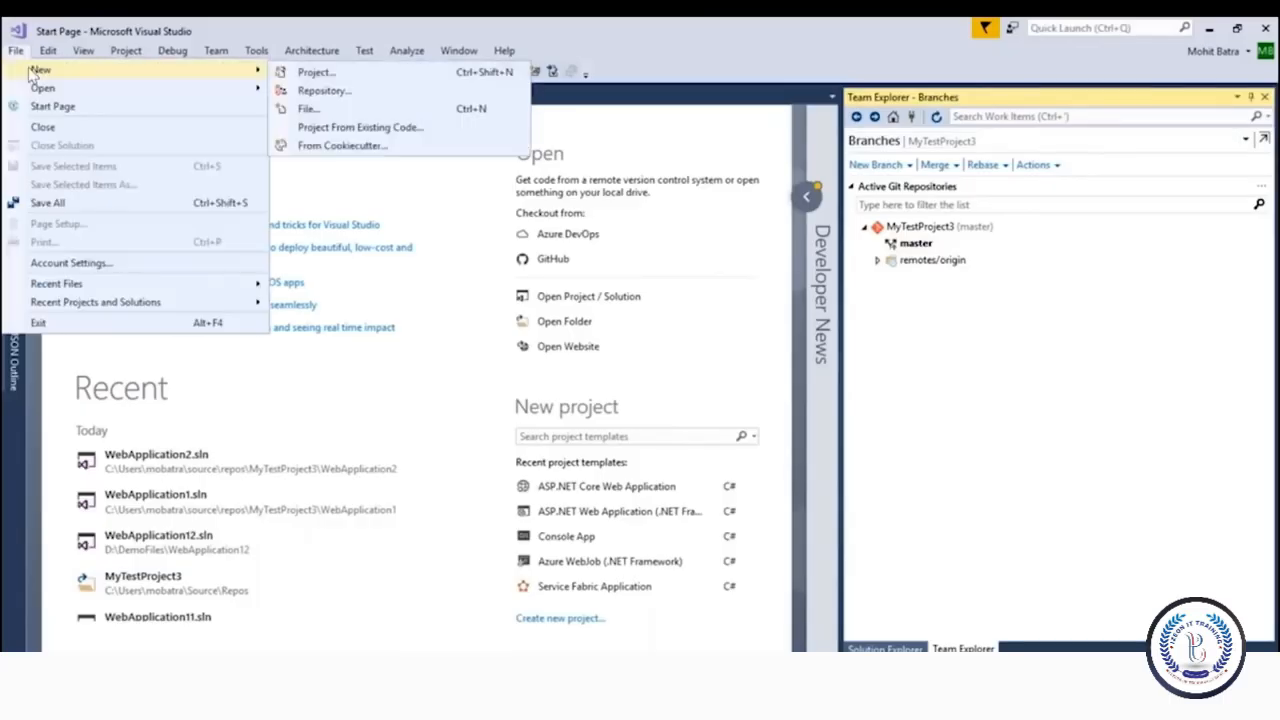
{"action": "left_click", "coordinate": [334, 76]}
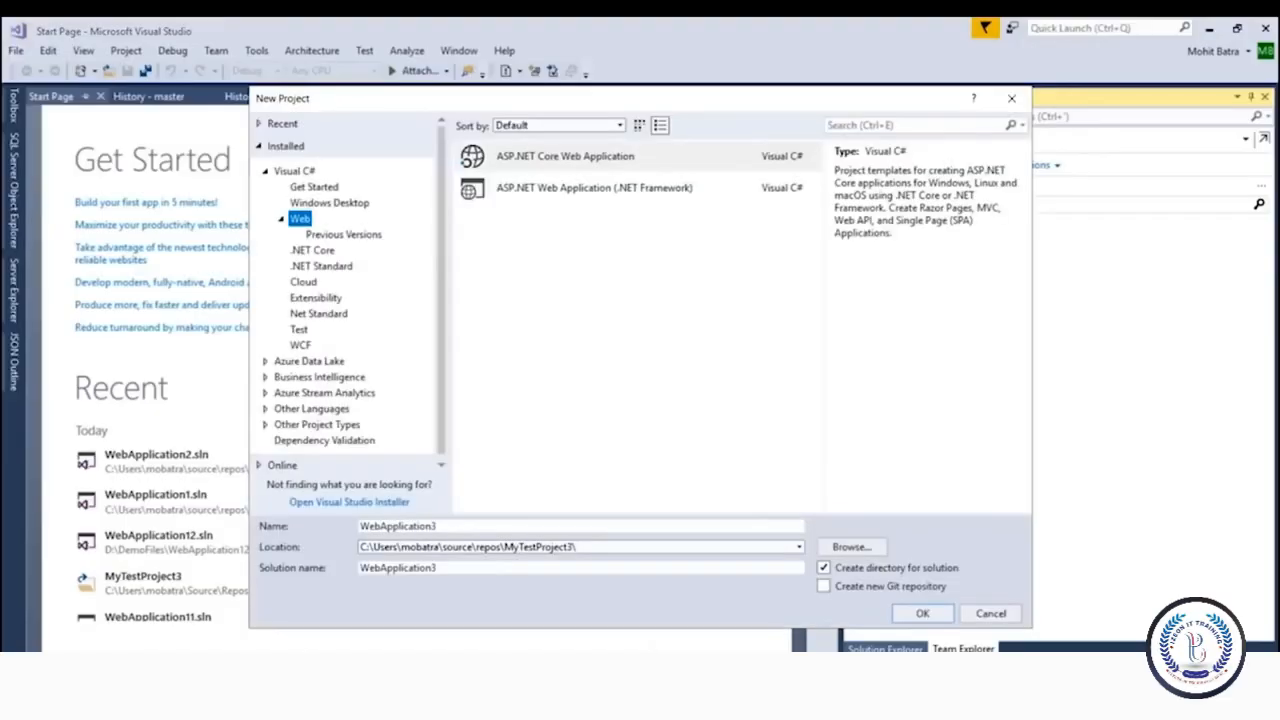
{"action": "left_click", "coordinate": [537, 166]}
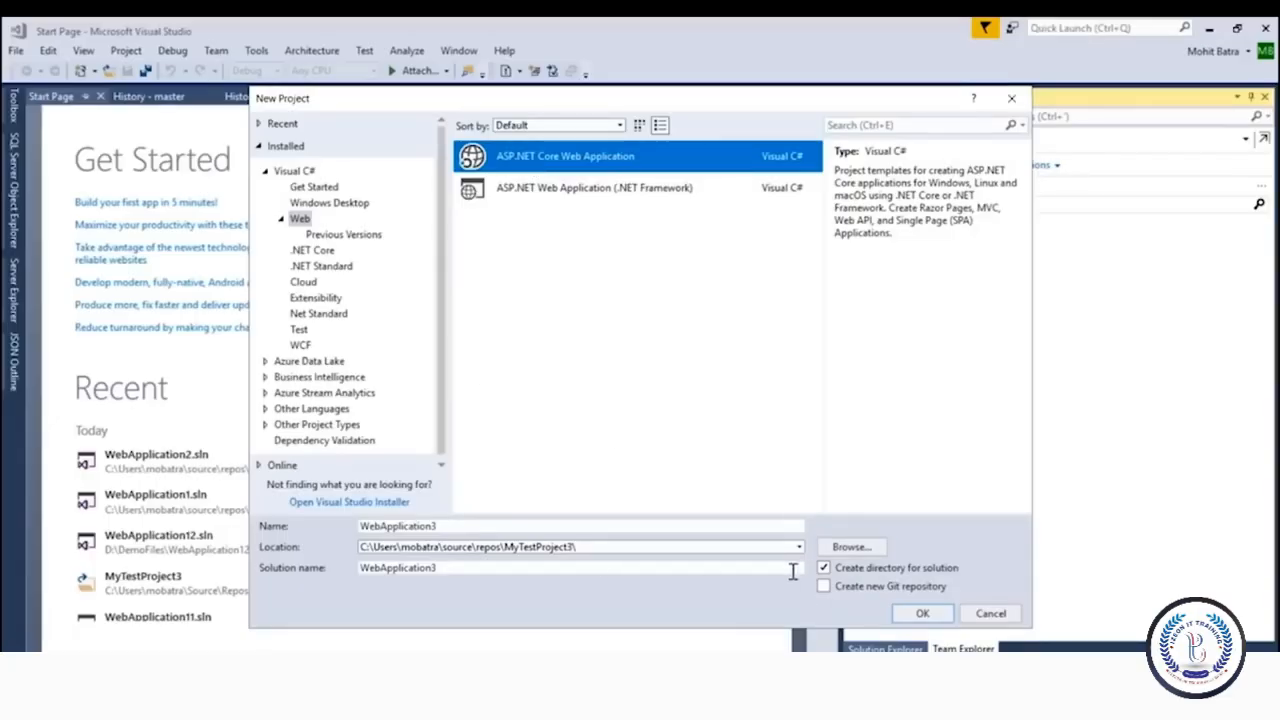
{"action": "left_click", "coordinate": [383, 527]}
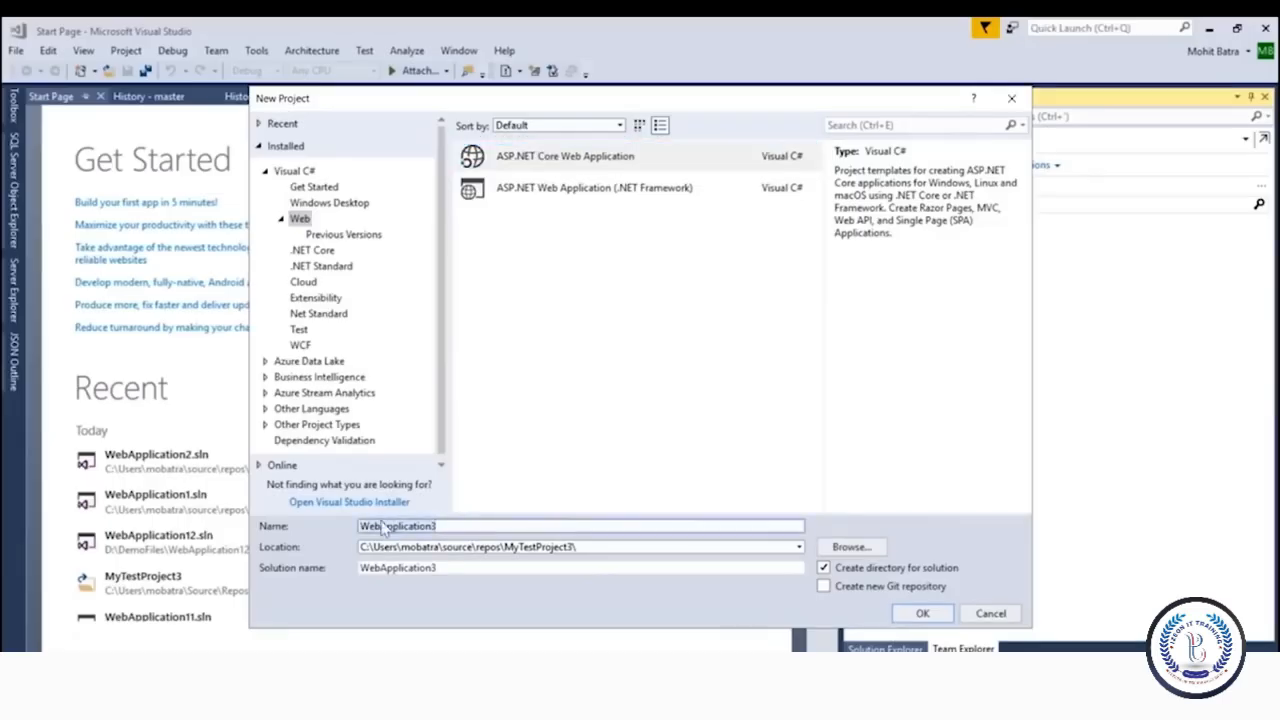
{"action": "left_click", "coordinate": [921, 613]}
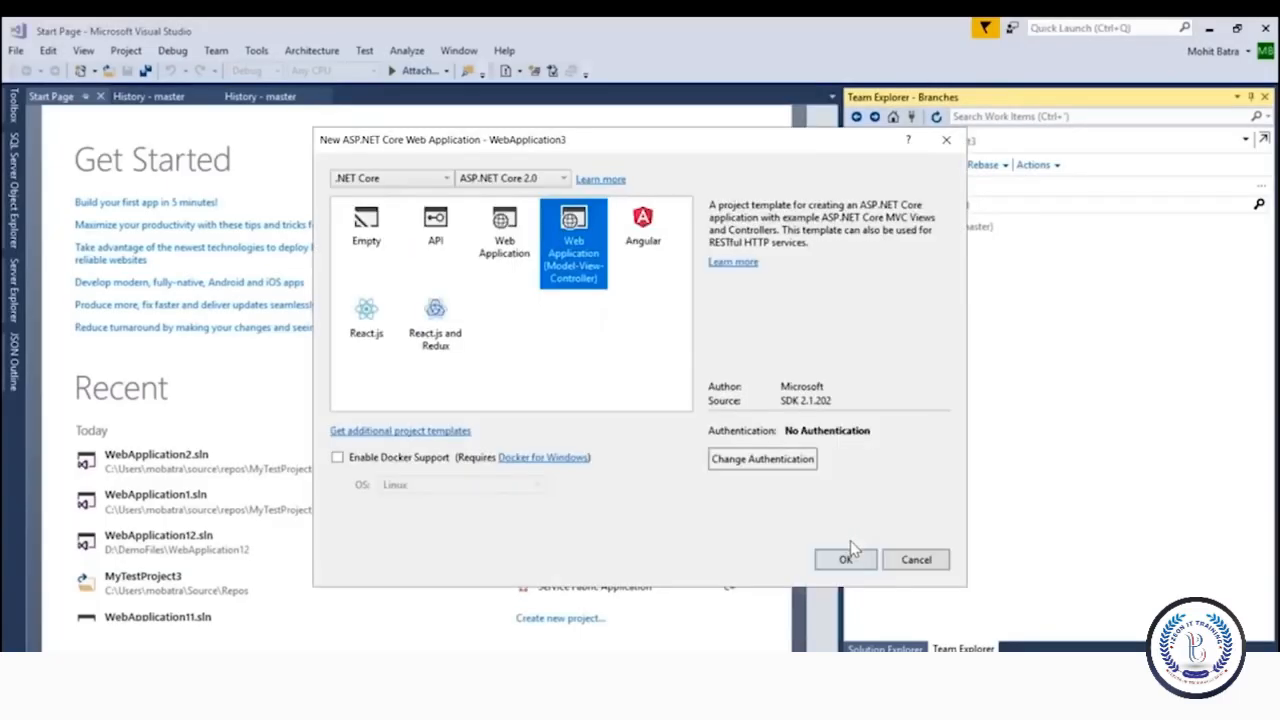
{"action": "left_click", "coordinate": [850, 561]}
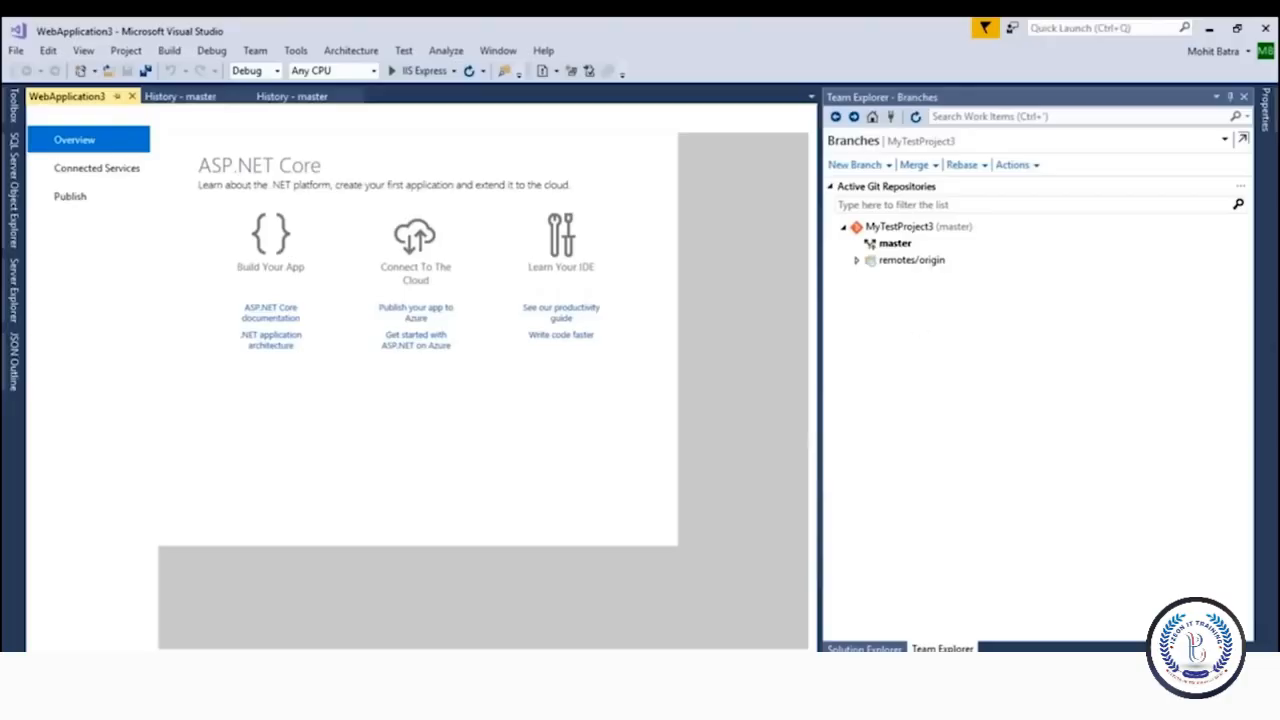
In Team Explorer Changes, ignore the Server\sqlite3 local items and stage the WebApplication3 folder
{"action": "left_click", "coordinate": [1037, 667]}
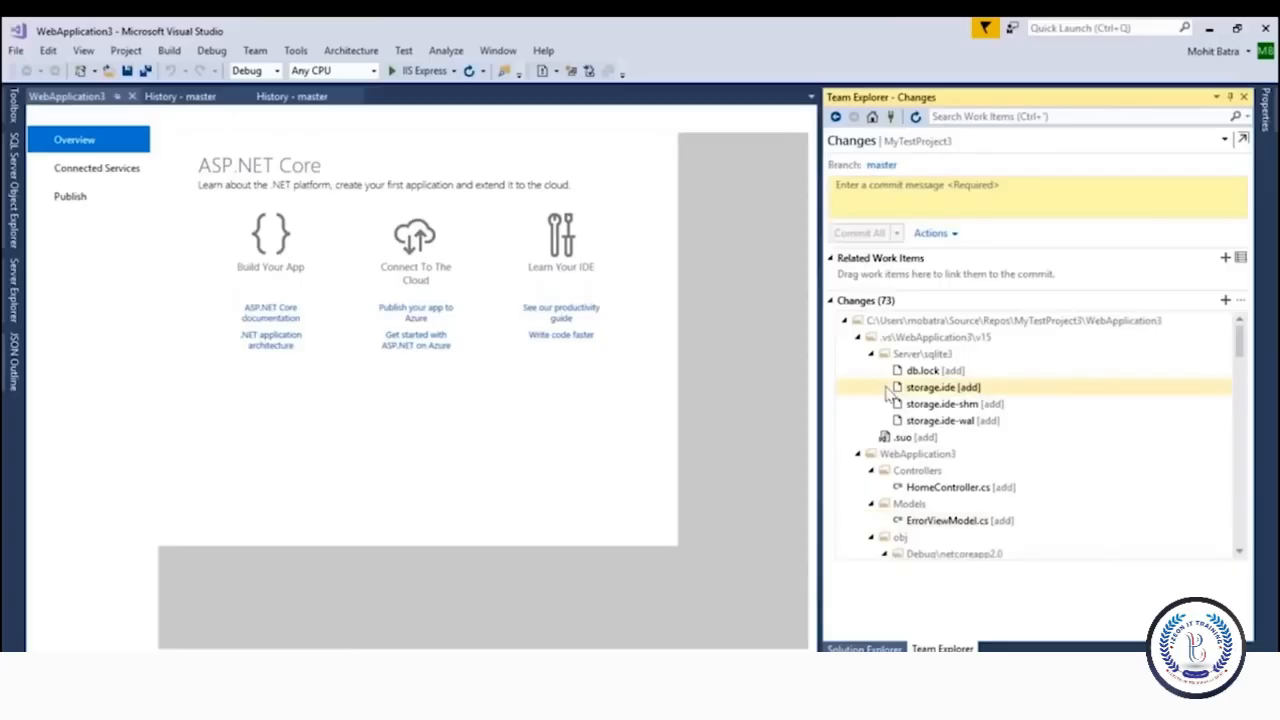
{"action": "right_click", "coordinate": [912, 355]}
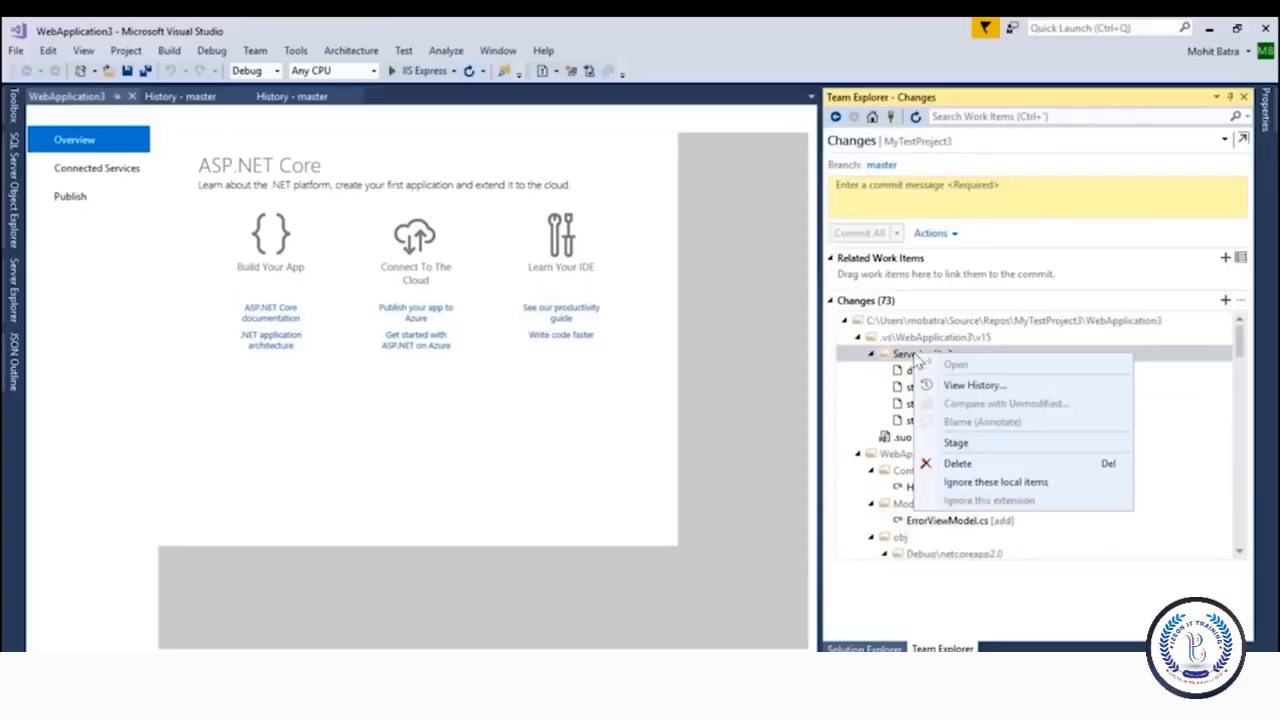
{"action": "left_click", "coordinate": [995, 482]}
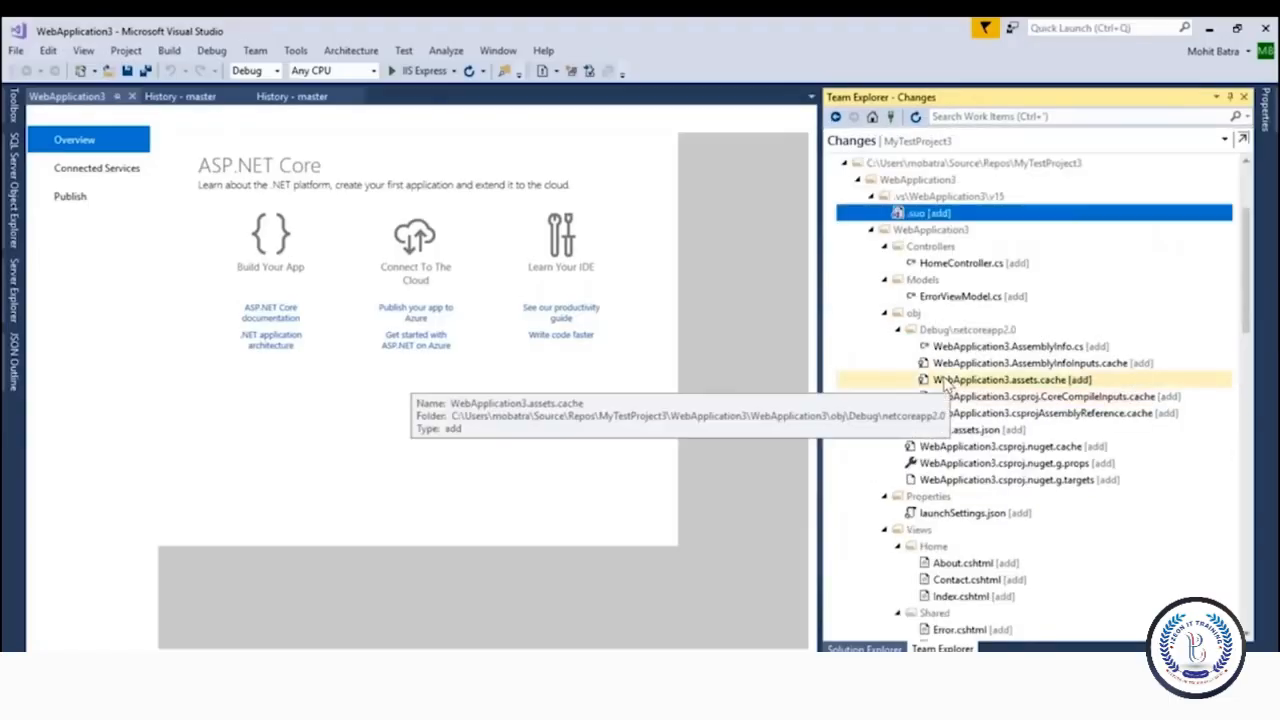
{"action": "scroll", "coordinate": [971, 229], "scroll_direction": "up", "scroll_amount": 3}
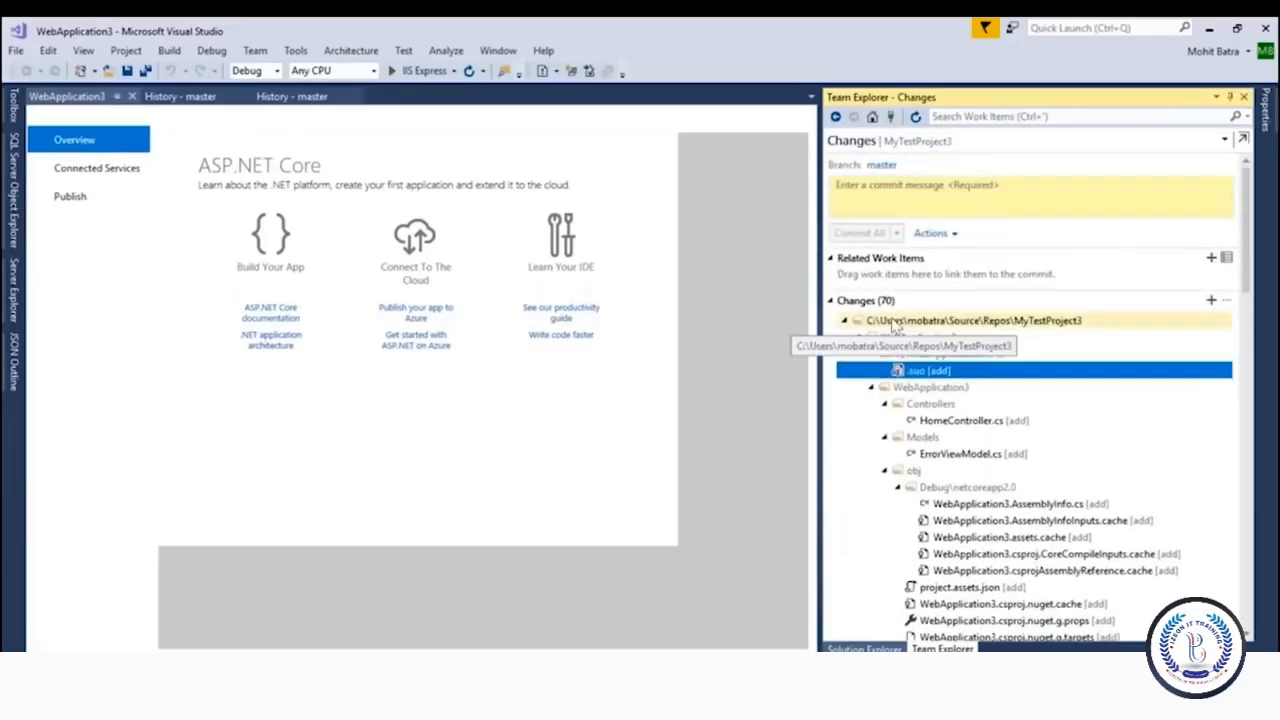
{"action": "right_click", "coordinate": [908, 343]}
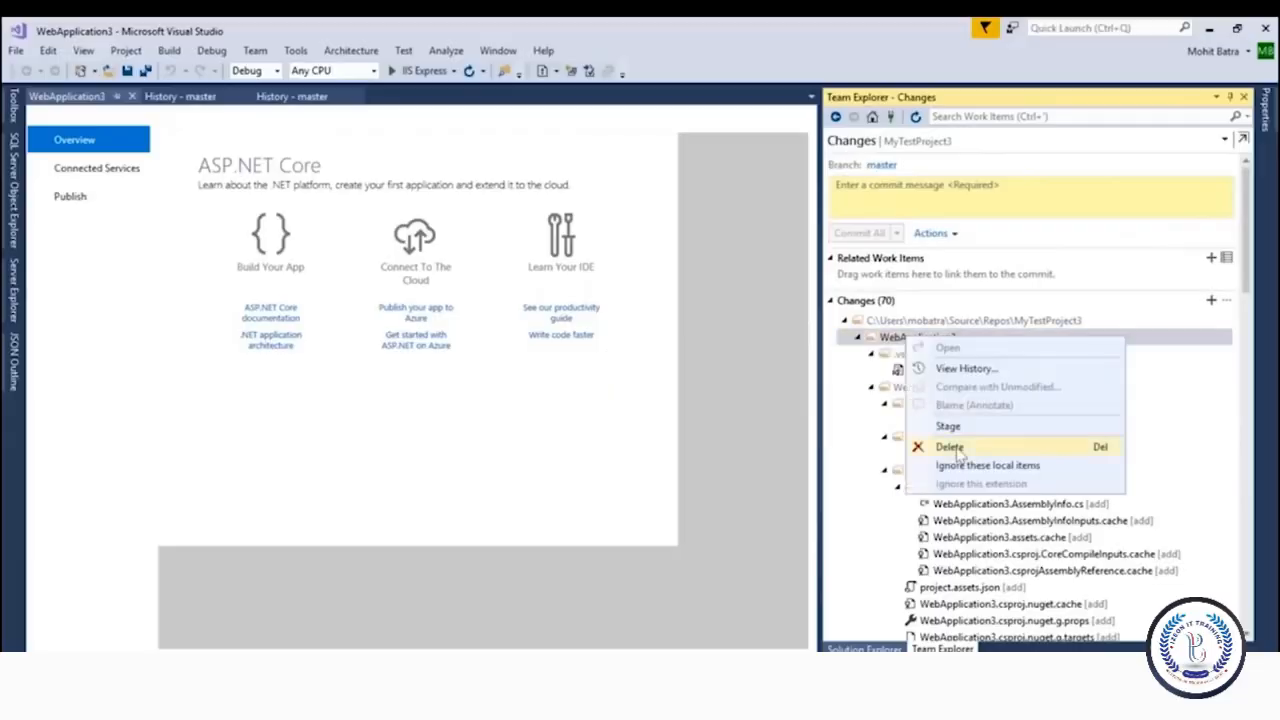
{"action": "left_click", "coordinate": [948, 424]}
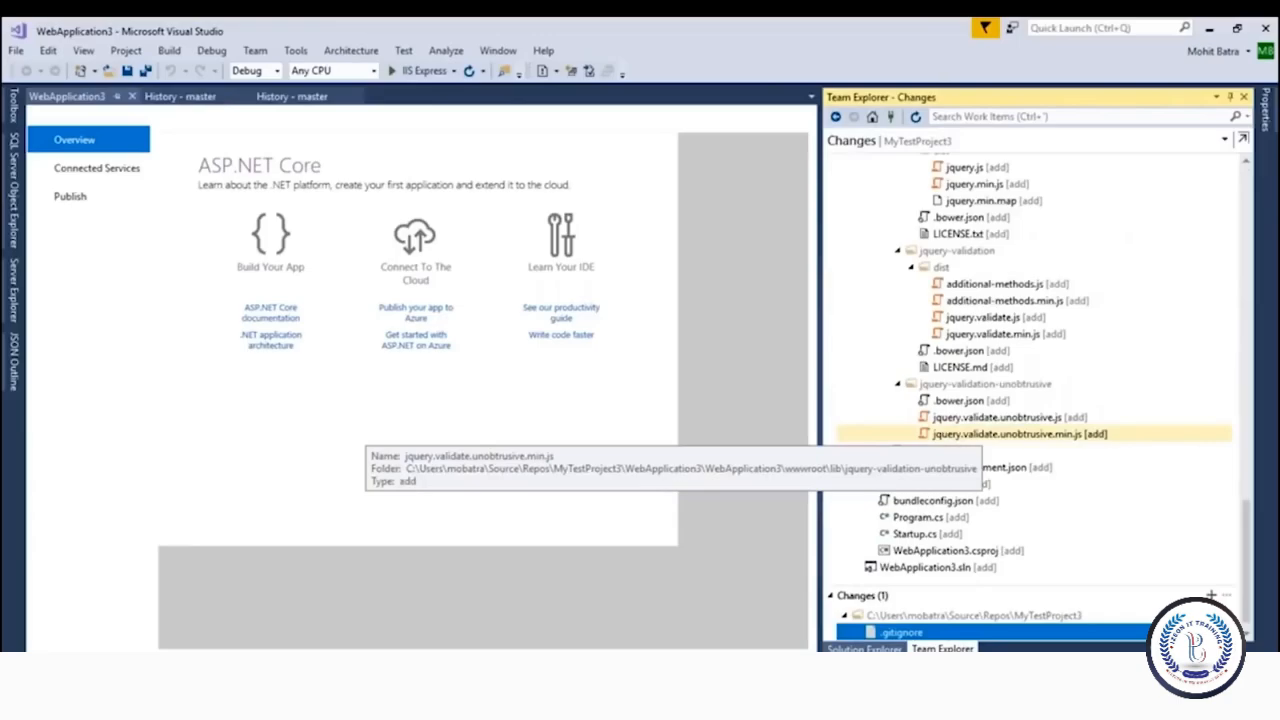
Enter the commit message 'Checking in WebApp3' and start linking a work item by ID
{"action": "scroll", "coordinate": [945, 310], "scroll_direction": "up", "scroll_amount": 15}
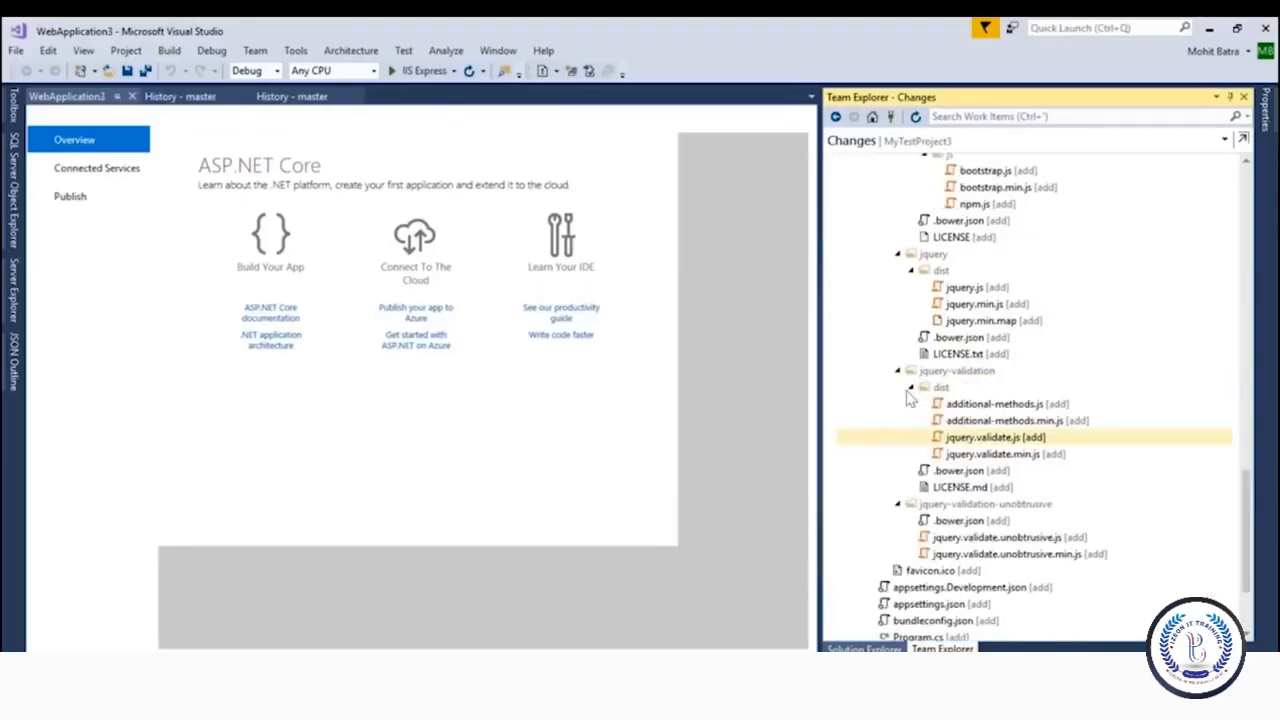
{"action": "scroll", "coordinate": [945, 310], "scroll_direction": "up", "scroll_amount": 5}
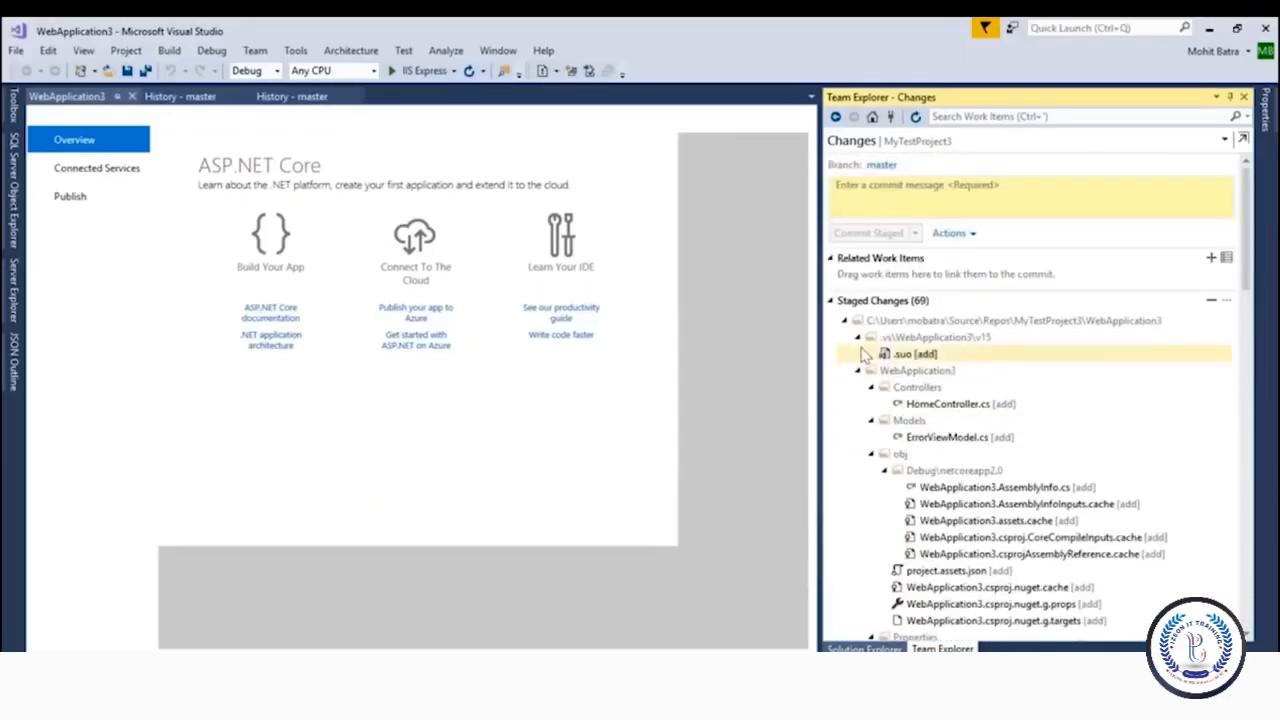
{"action": "left_click", "coordinate": [857, 370]}
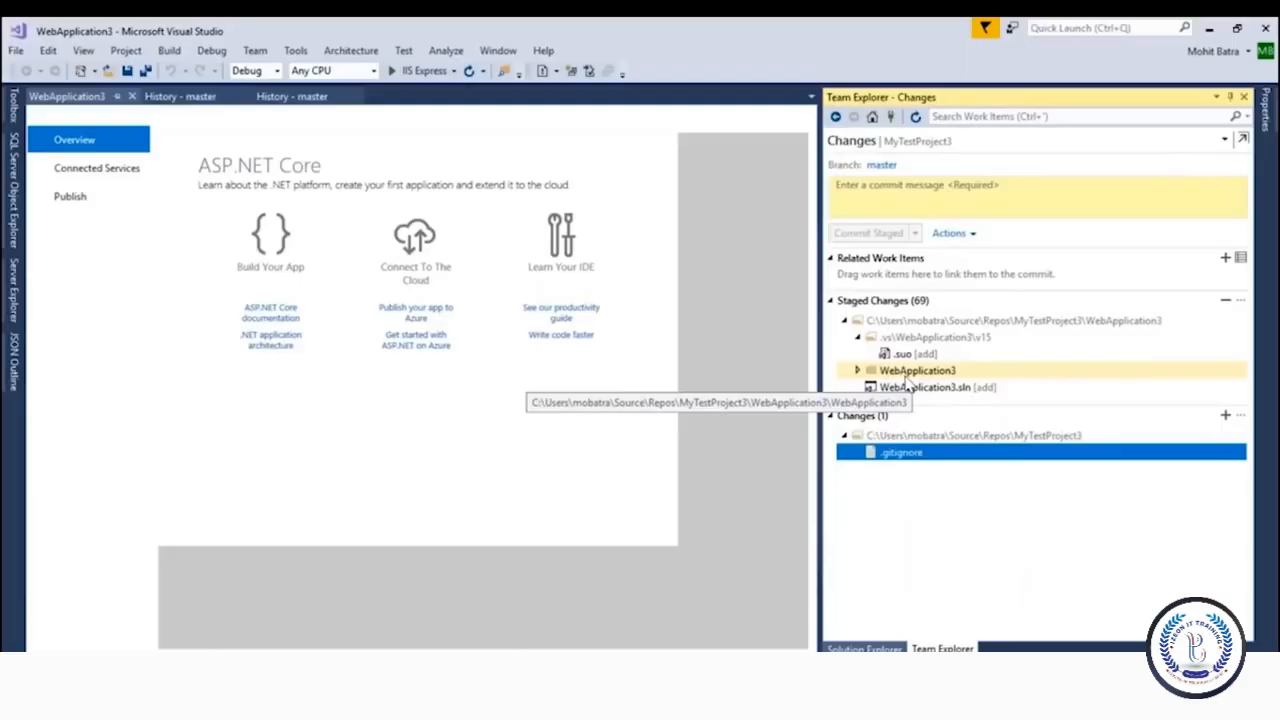
{"action": "left_click", "coordinate": [894, 200]}
{"action": "type", "text": "Che"}
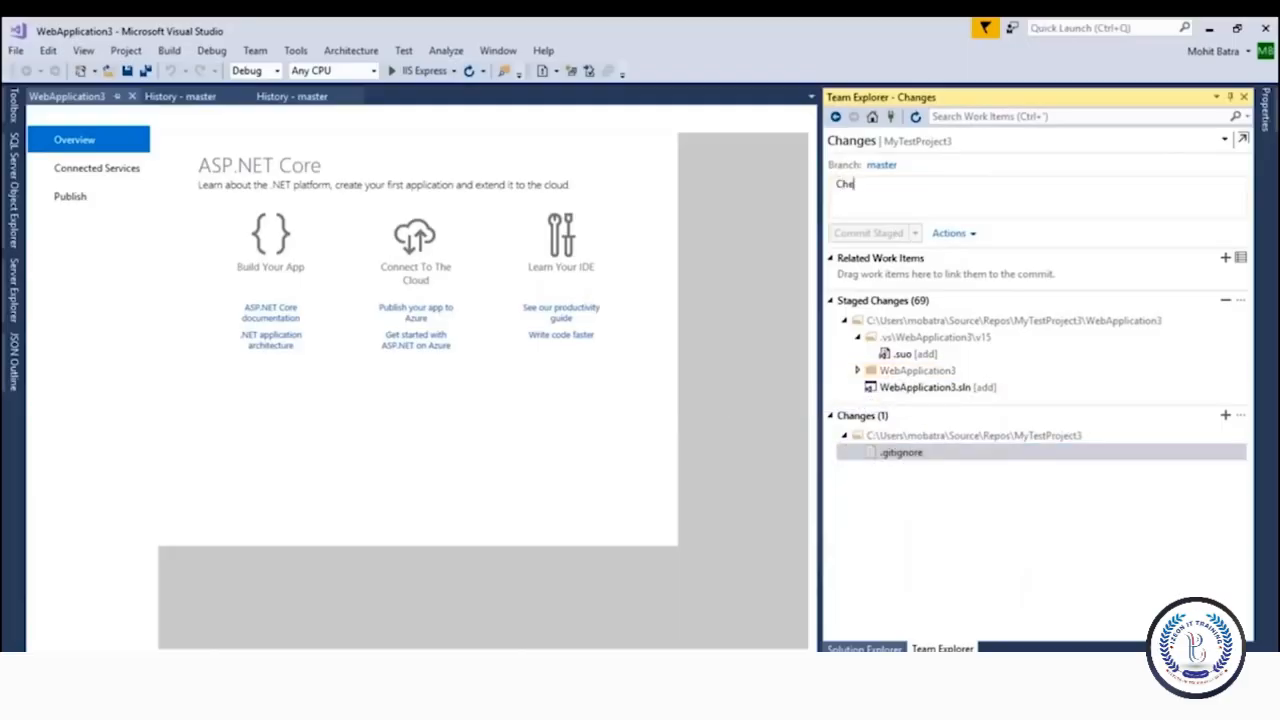
{"action": "type", "text": "cking in We"}
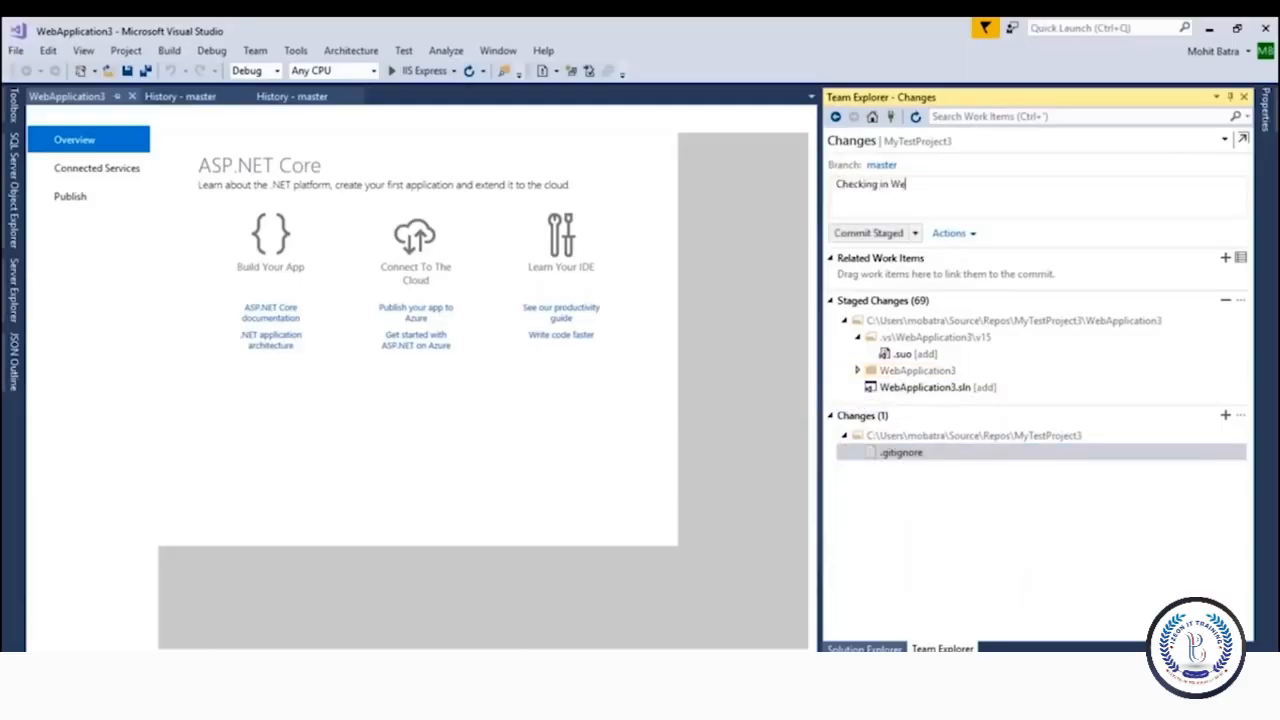
{"action": "type", "text": "bApp3"}
{"action": "left_click", "coordinate": [1226, 259]}
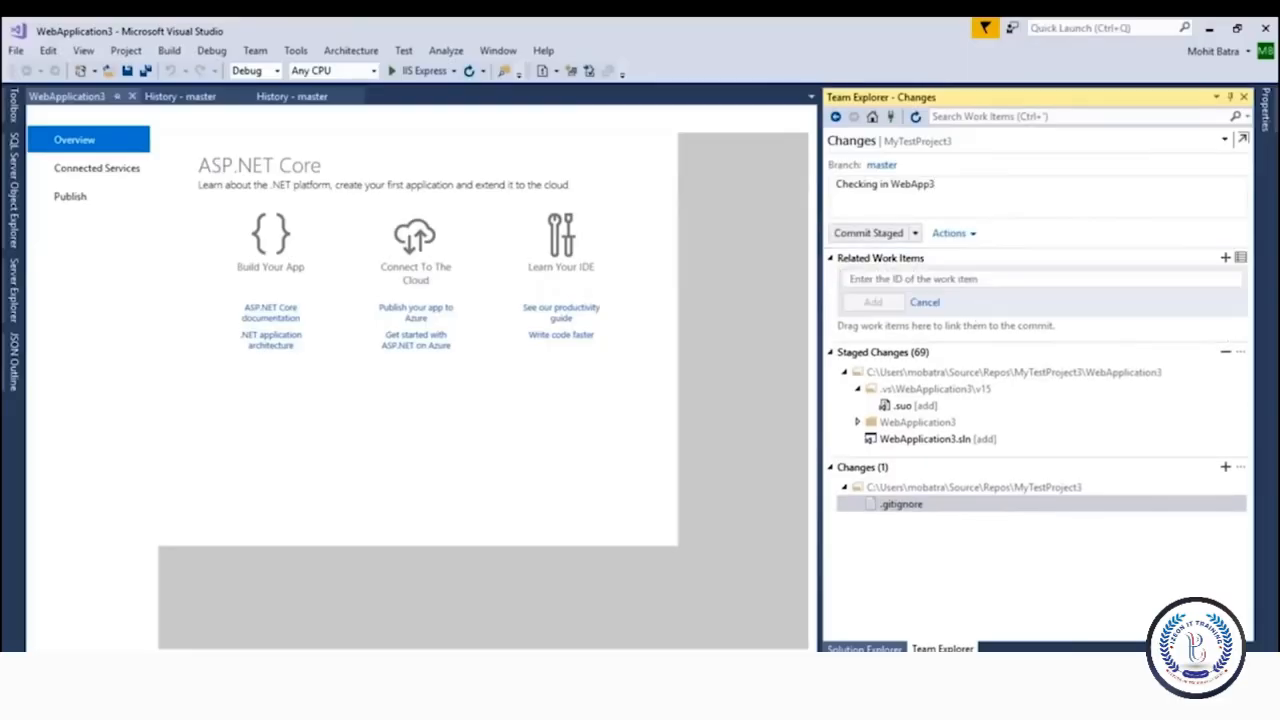
In the browser, open User Story 8 UI for search and start a new linked child work item
{"action": "key", "text": "alt+Tab"}
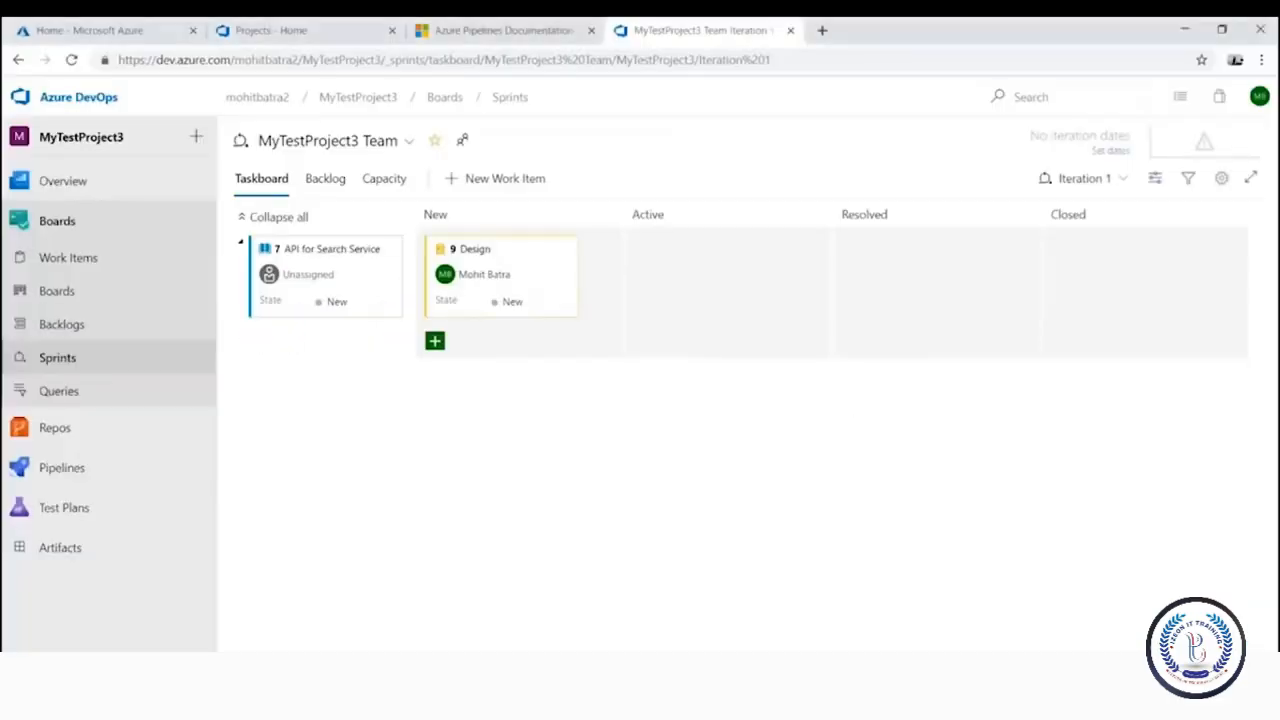
{"action": "left_click", "coordinate": [86, 268]}
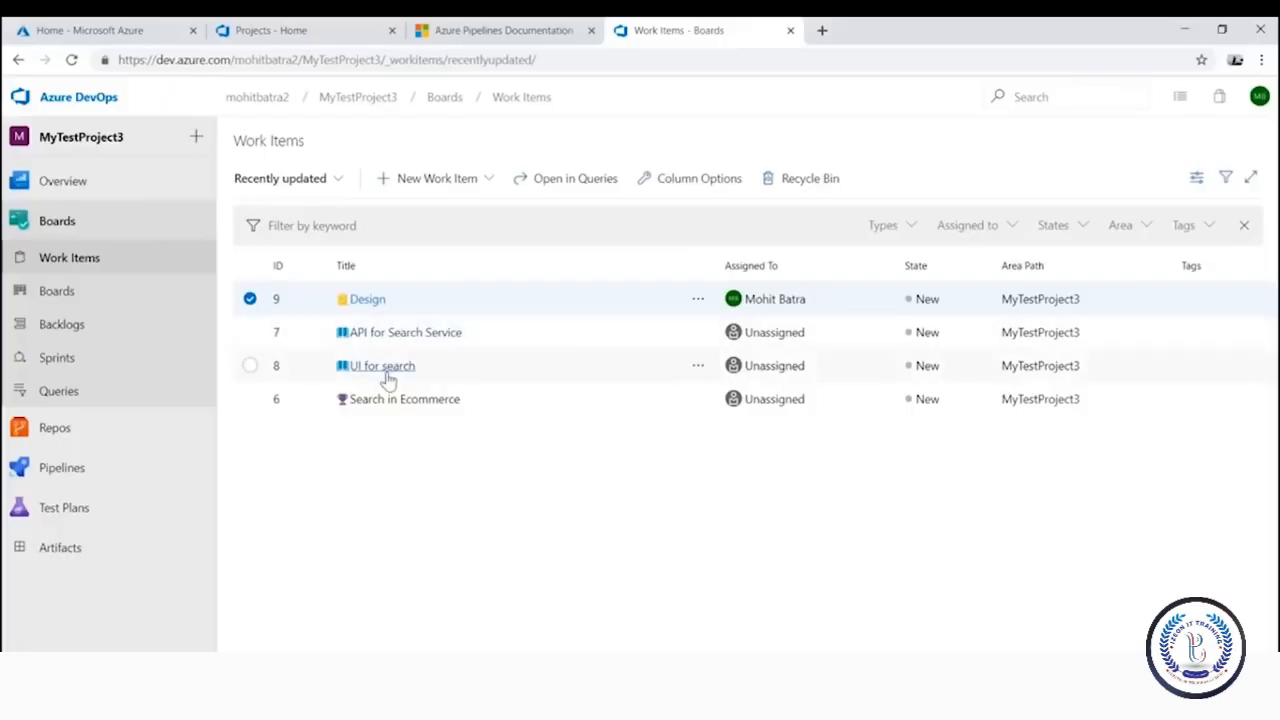
{"action": "left_click", "coordinate": [390, 370]}
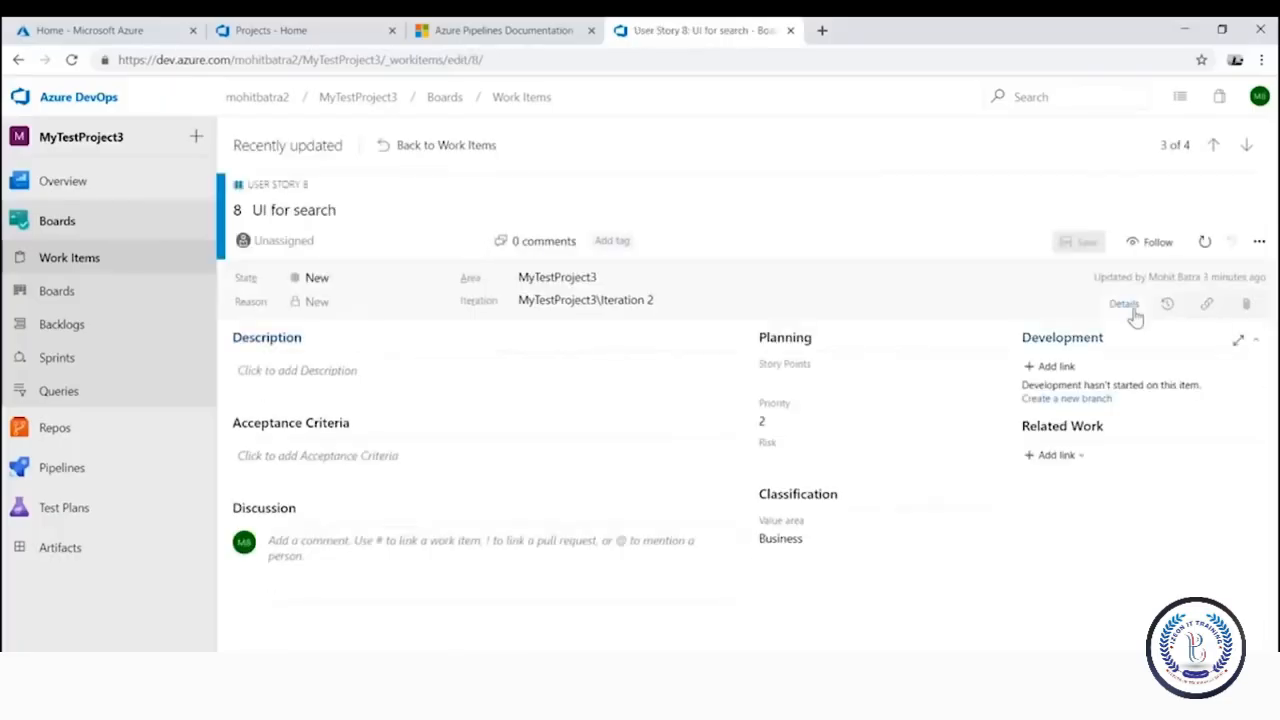
{"action": "left_click", "coordinate": [1208, 306]}
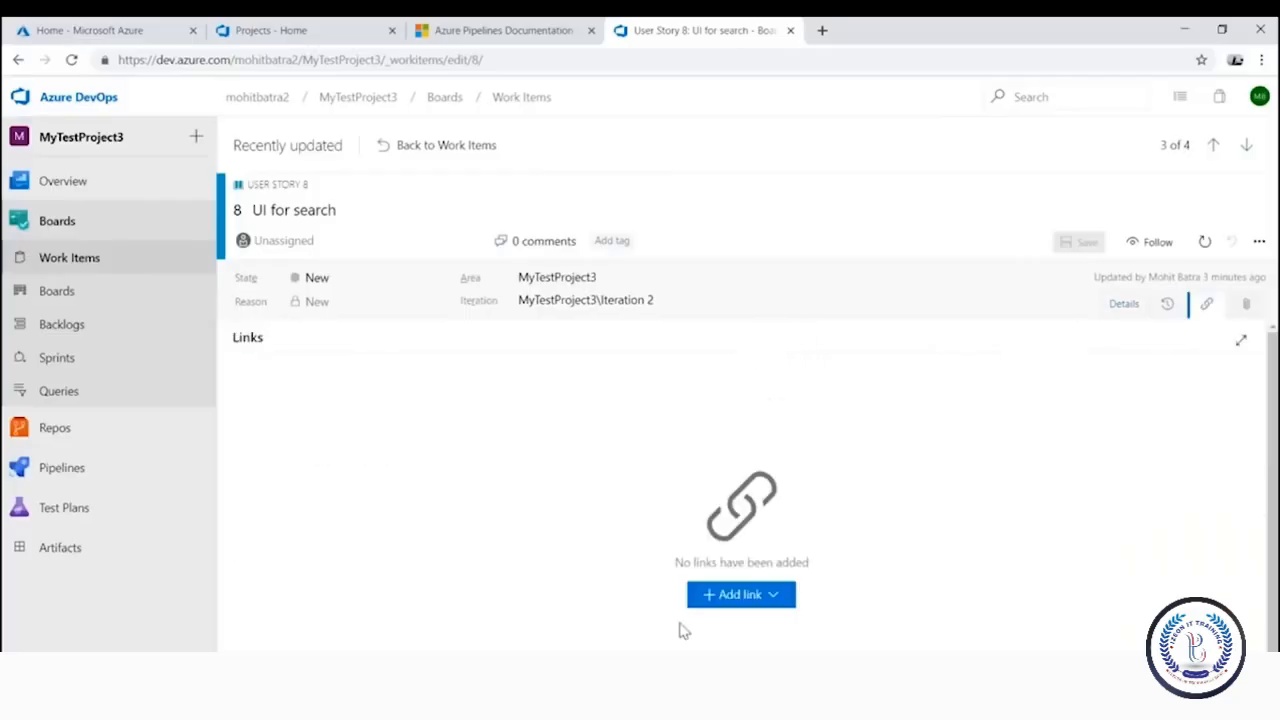
{"action": "left_click", "coordinate": [726, 604]}
{"action": "left_click", "coordinate": [736, 650]}
Create the child Task titled 'Create WebApp3' and save it
{"action": "type", "text": "Web"}
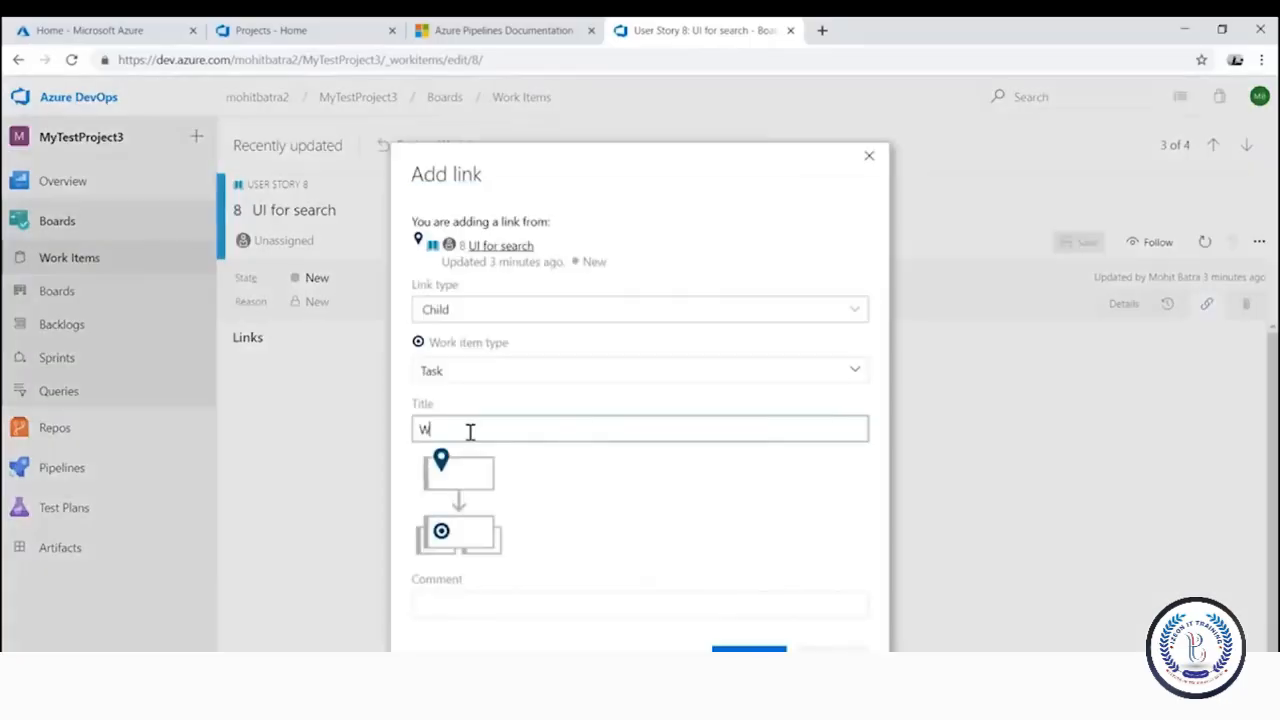
{"action": "key", "text": "BackSpace"}
{"action": "key", "text": "BackSpace"}
{"action": "key", "text": "BackSpace"}
{"action": "type", "text": "Build Web"}
{"action": "type", "text": "App3"}
{"action": "type", "text": "Create"}
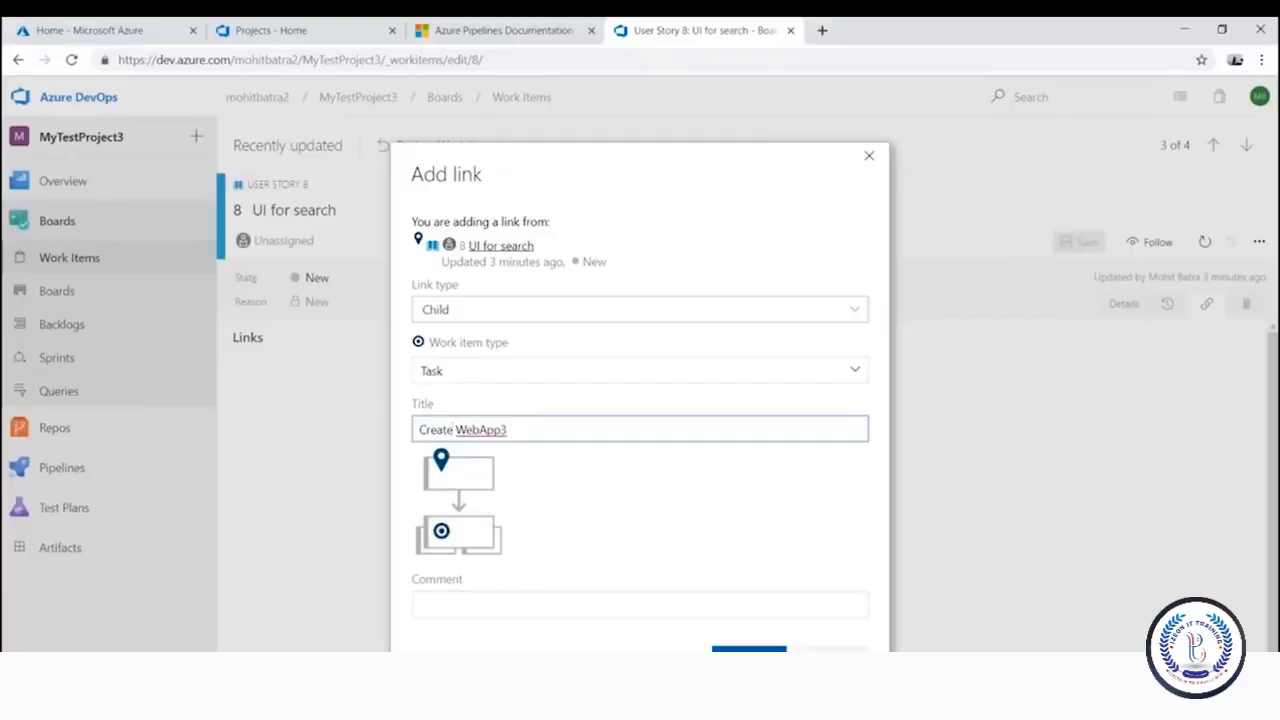
{"action": "left_click", "coordinate": [749, 650]}
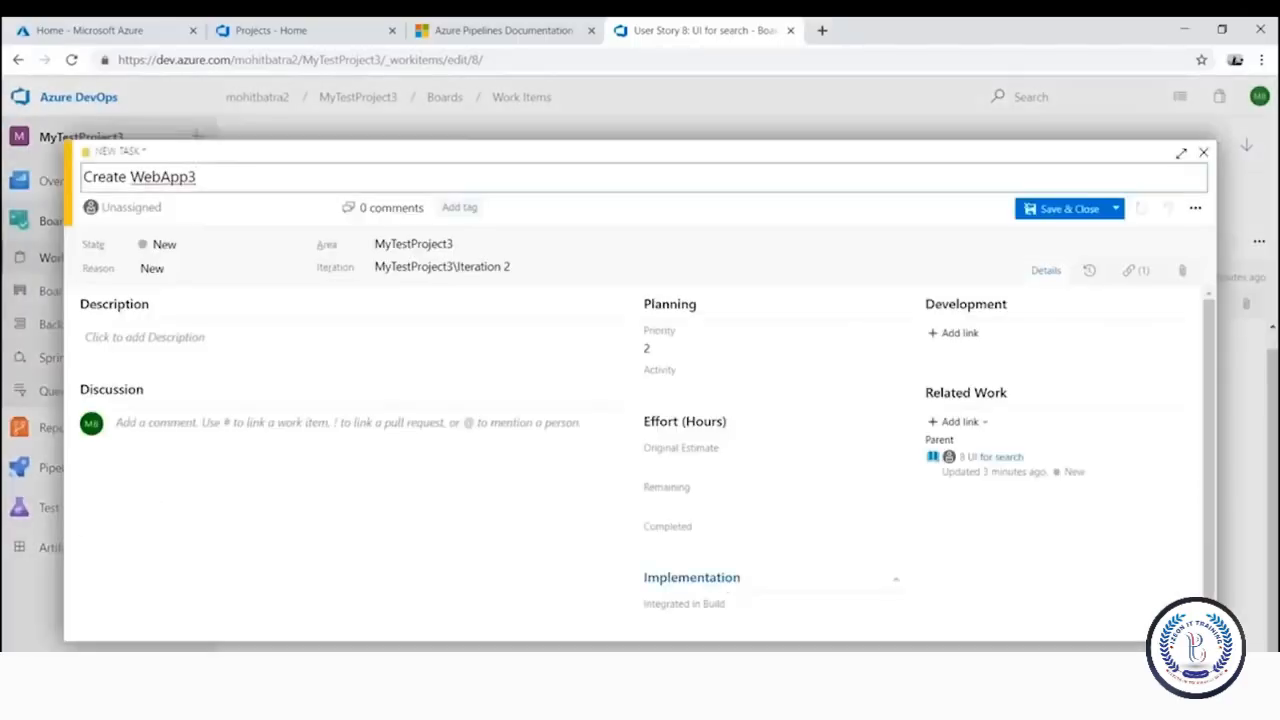
{"action": "left_click", "coordinate": [1062, 208]}
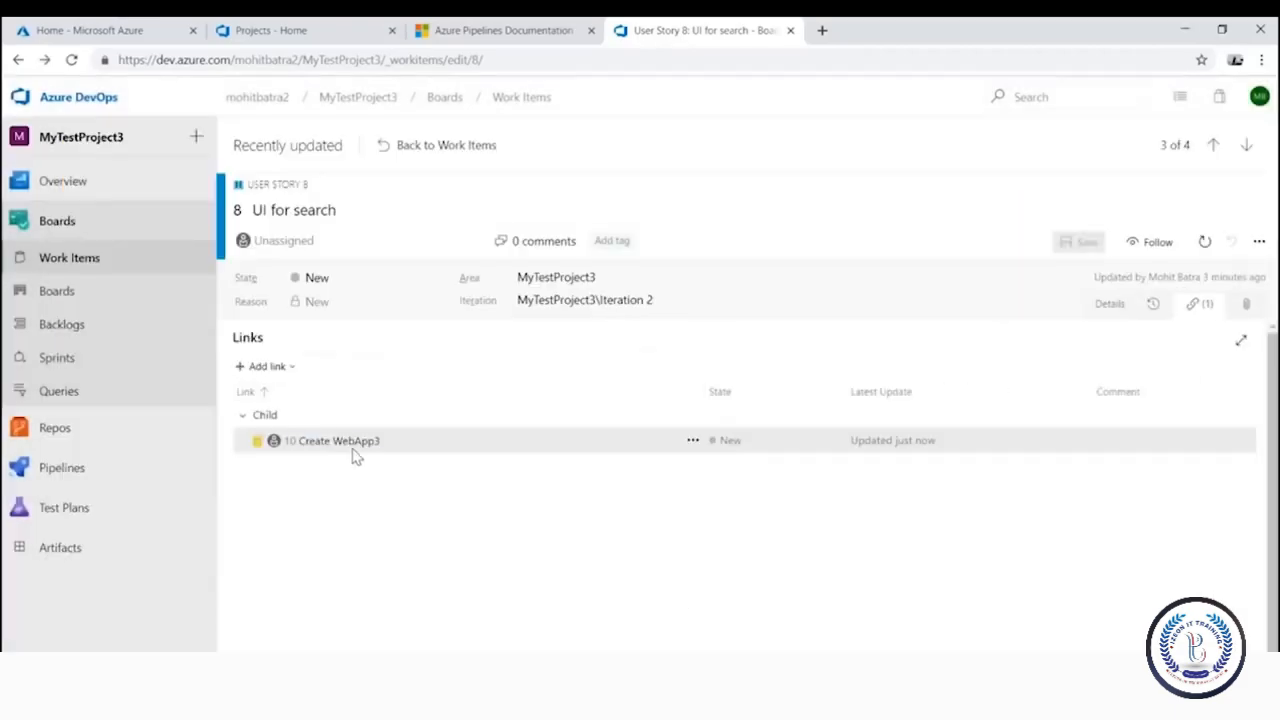
Open the Create WebApp3 task and select its ID 10 before returning to Visual Studio
{"action": "scroll", "coordinate": [349, 449], "scroll_direction": "down", "scroll_amount": 1}
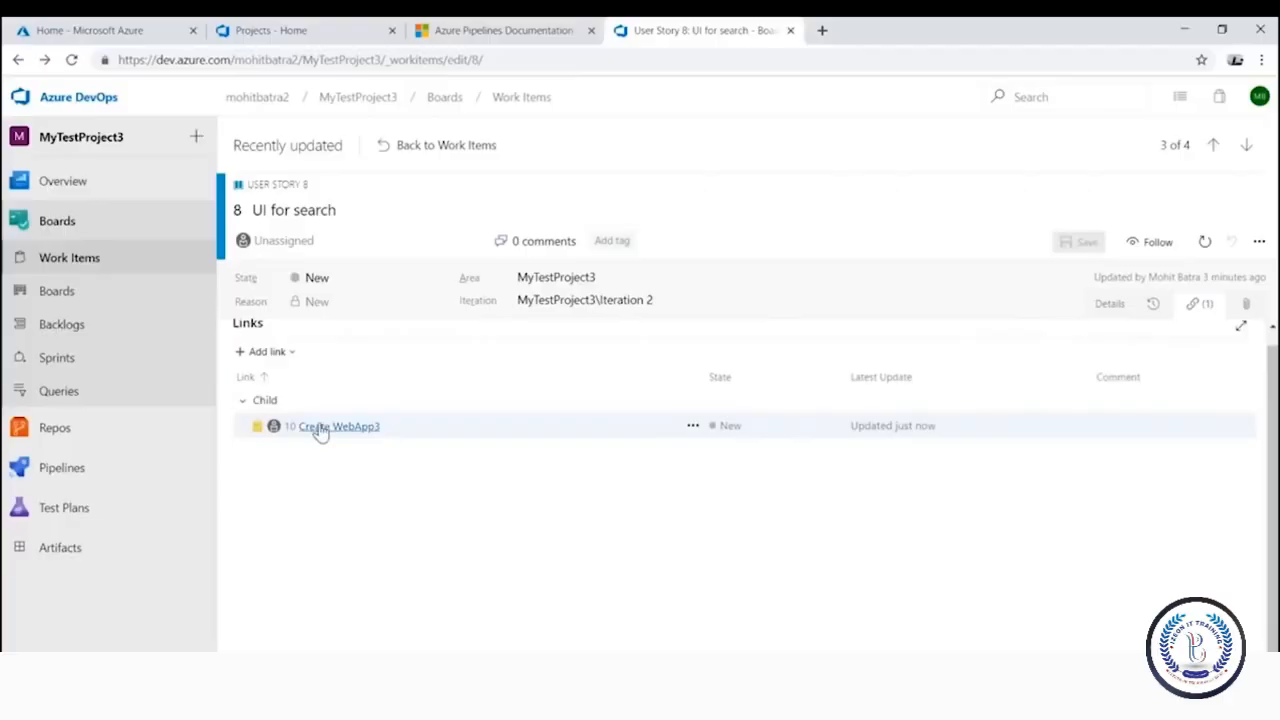
{"action": "left_click", "coordinate": [320, 428]}
{"action": "double_click", "coordinate": [88, 176]}
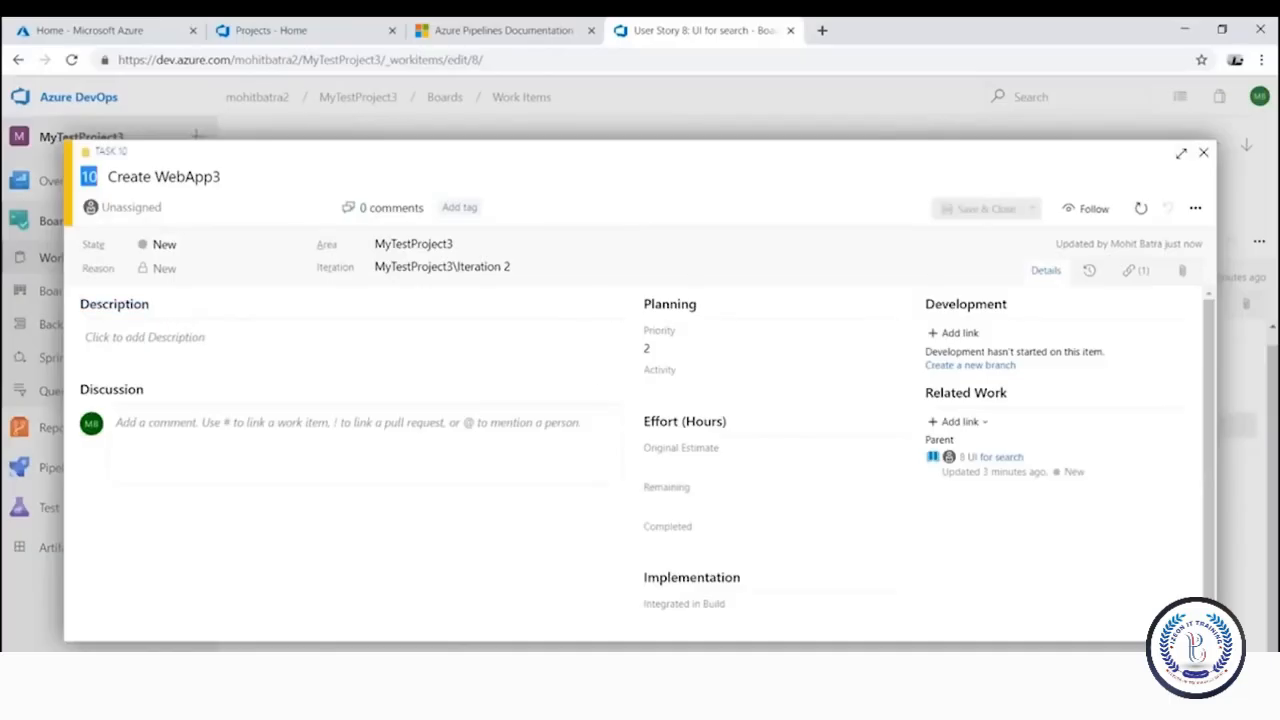
{"action": "key", "text": "alt+Tab"}
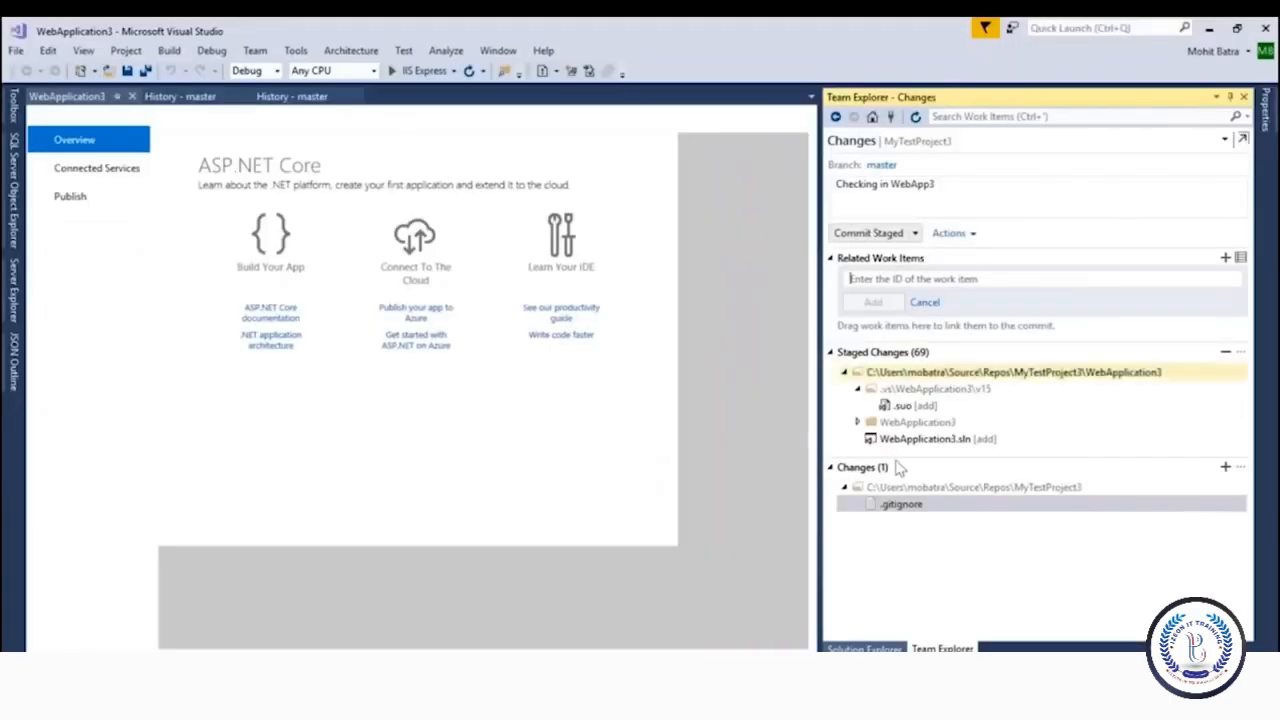
Commit 'Checking in WebApp3' locally with work item 10 linked, then attempt pushing master to origin
{"action": "type", "text": "10"}
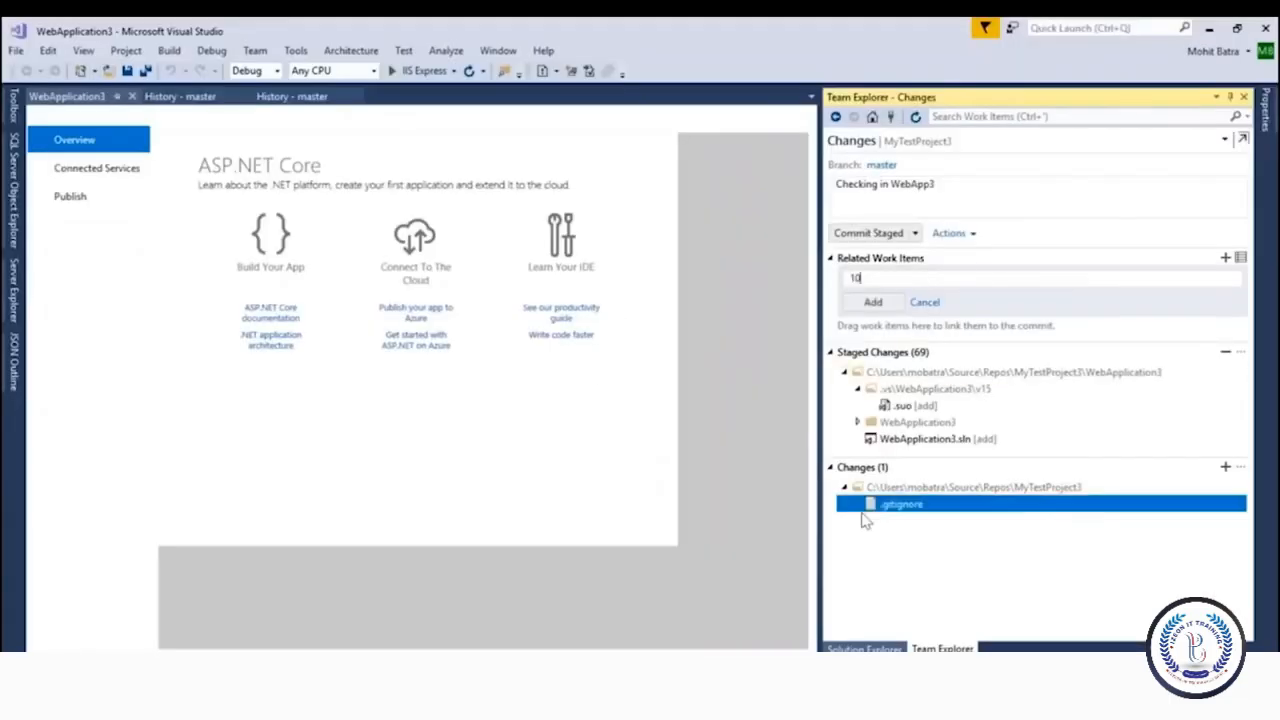
{"action": "left_click", "coordinate": [879, 306]}
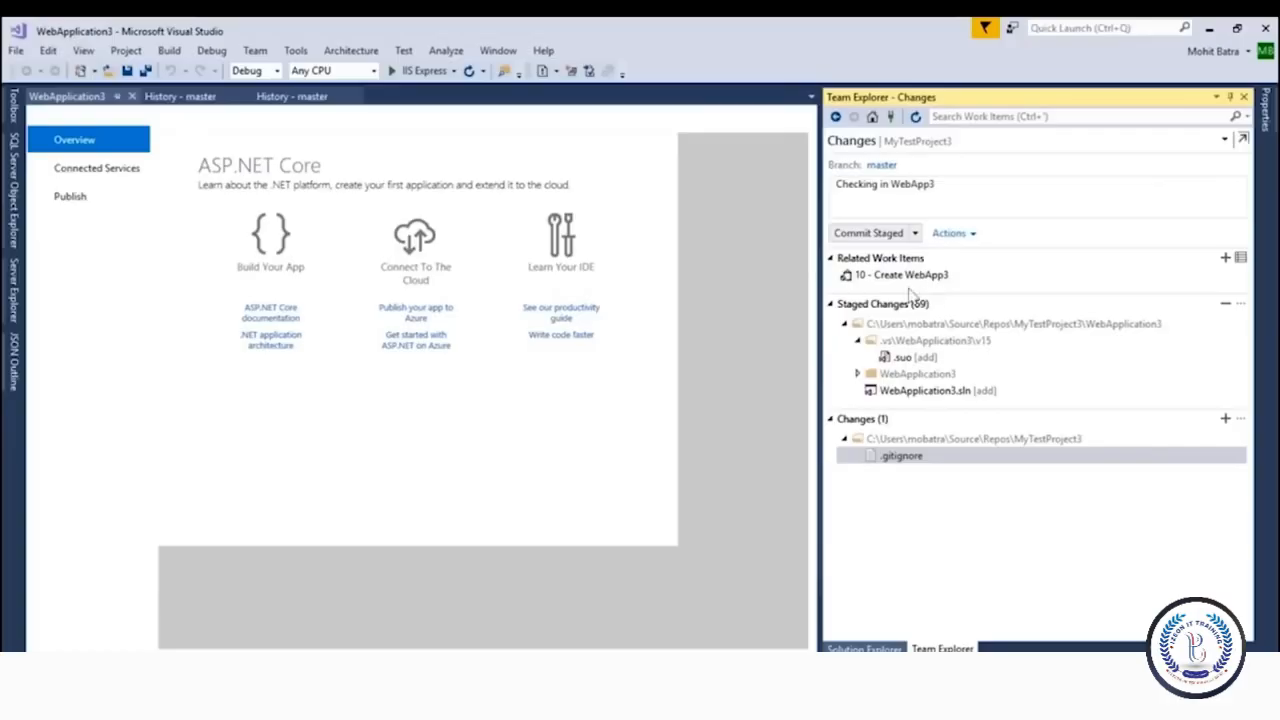
{"action": "mouse_move", "coordinate": [916, 284]}
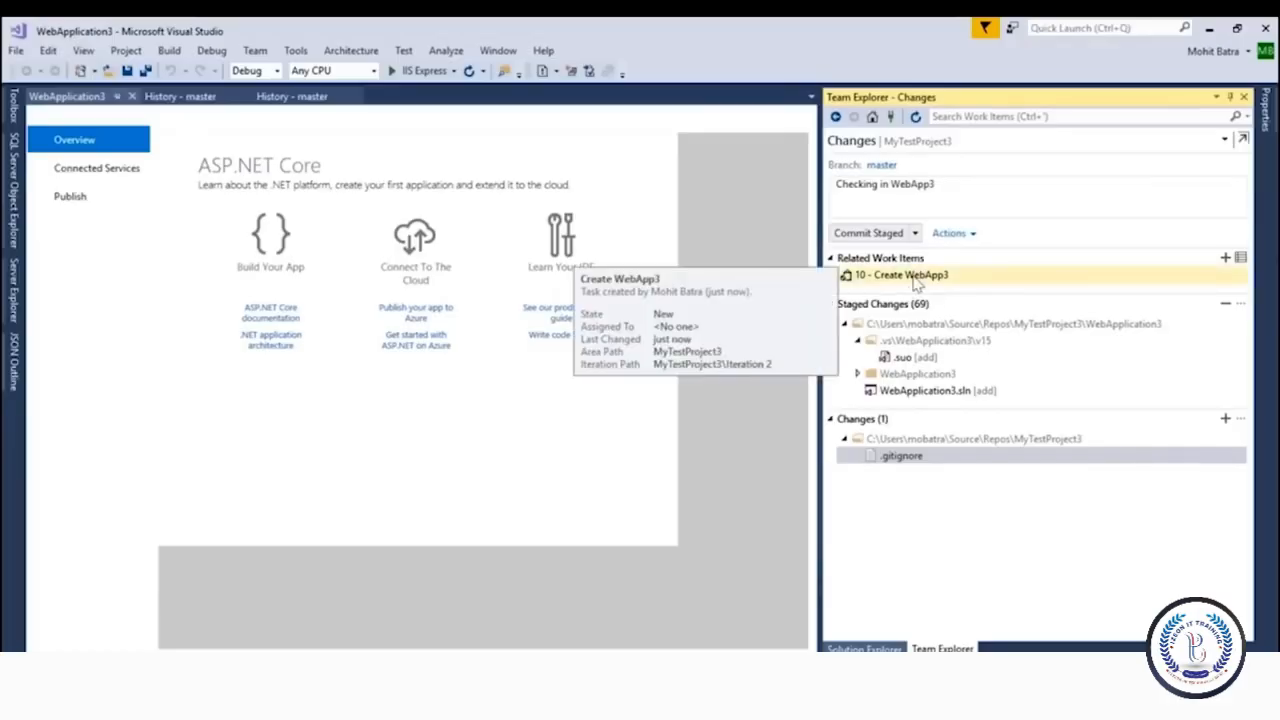
{"action": "left_click", "coordinate": [868, 232]}
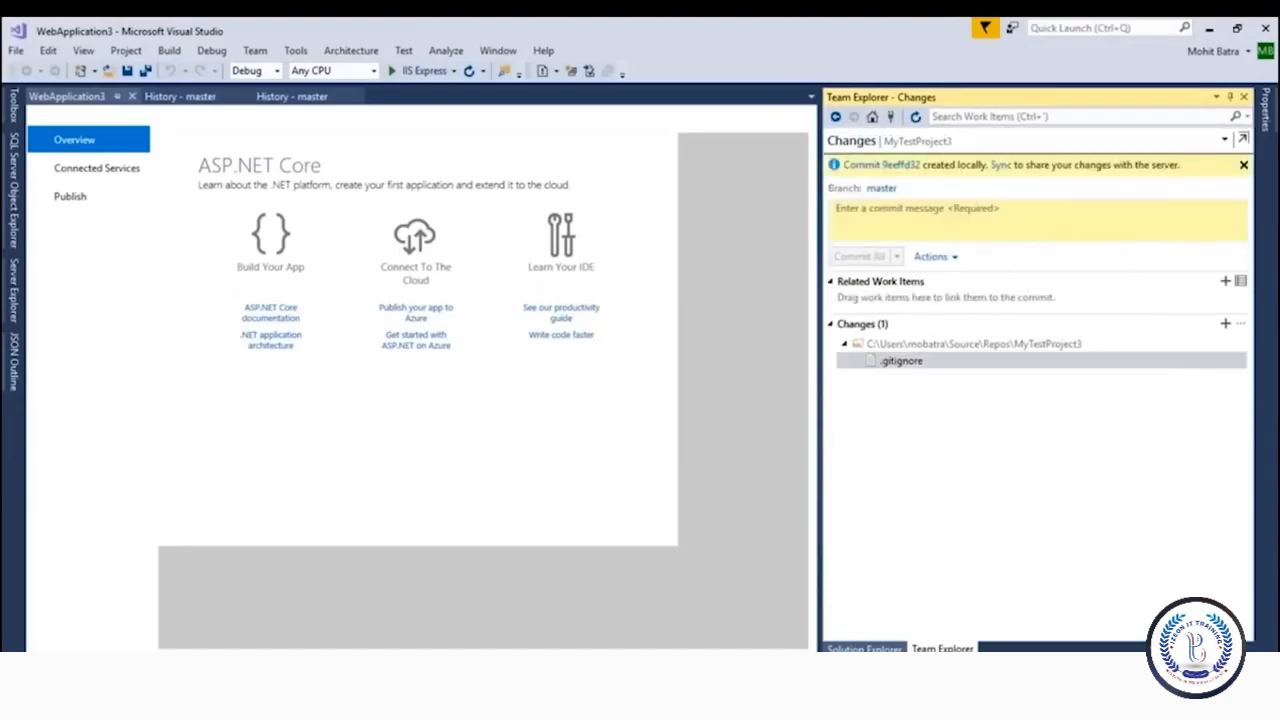
{"action": "left_click", "coordinate": [1001, 165]}
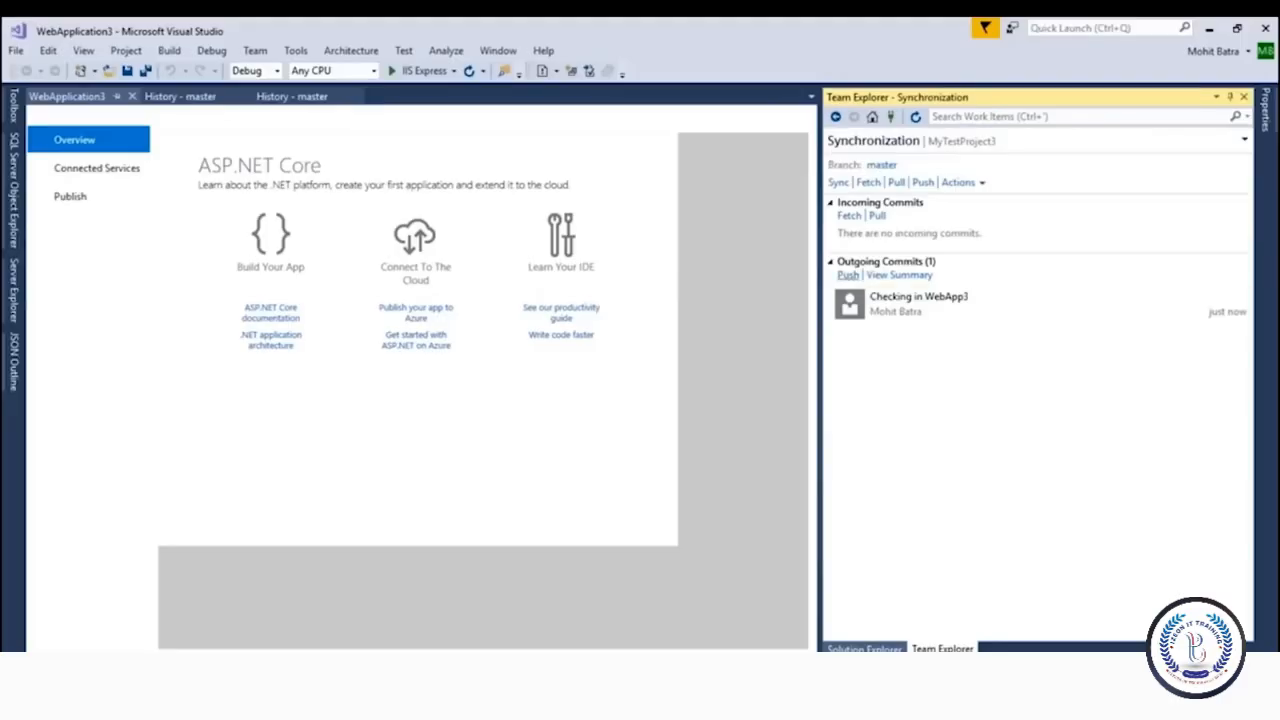
{"action": "left_click", "coordinate": [848, 275]}
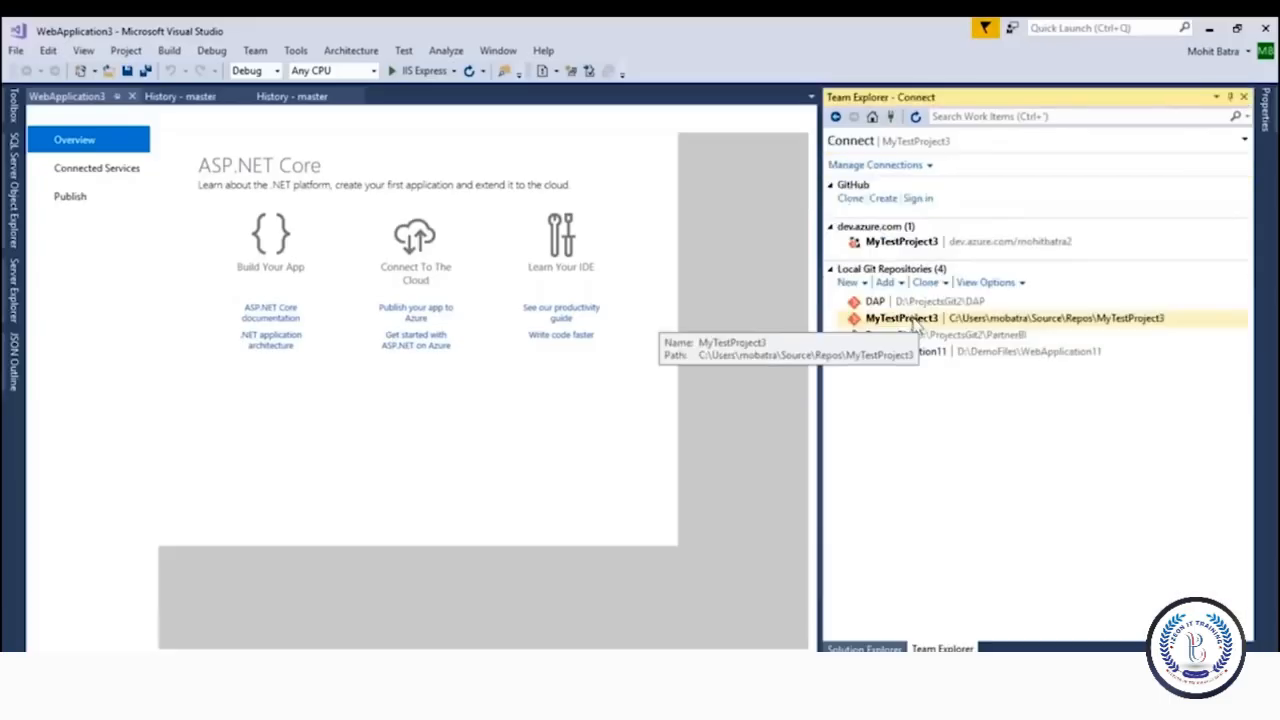
Fetch and pull the remote commits into the master branch of MyTestProject3
{"action": "double_click", "coordinate": [914, 320]}
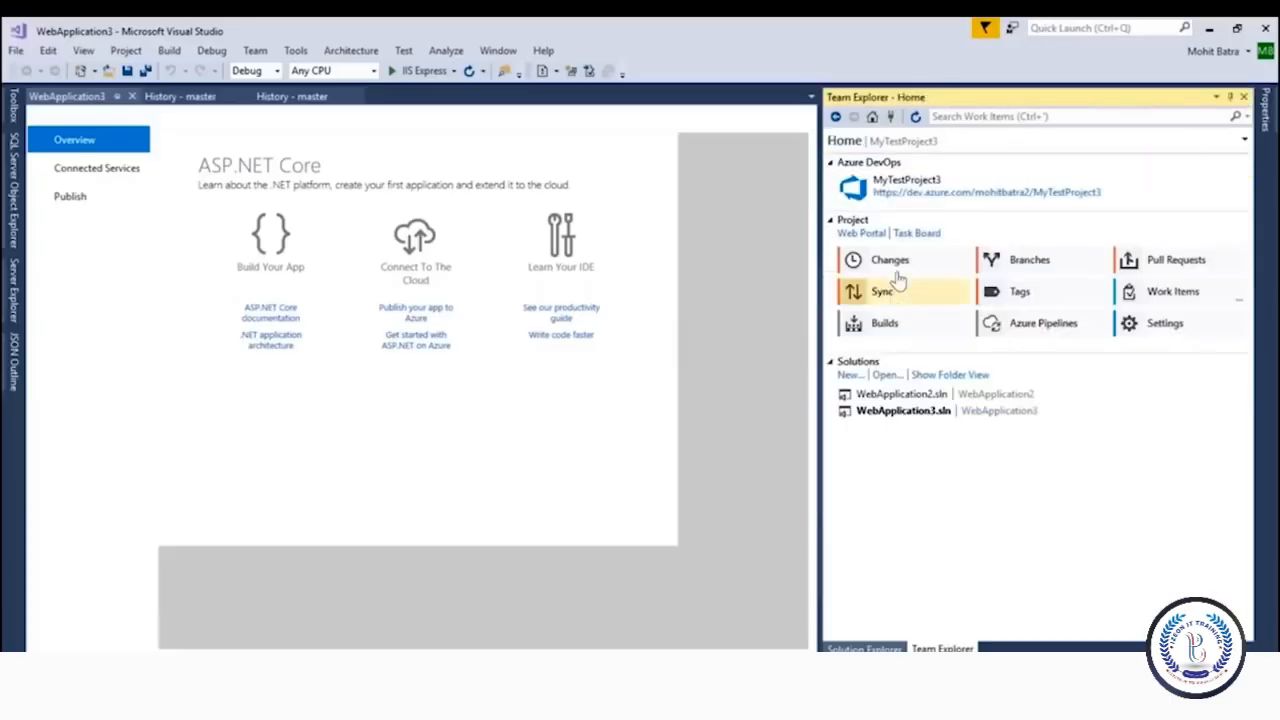
{"action": "left_click", "coordinate": [1030, 264]}
{"action": "left_click", "coordinate": [895, 244]}
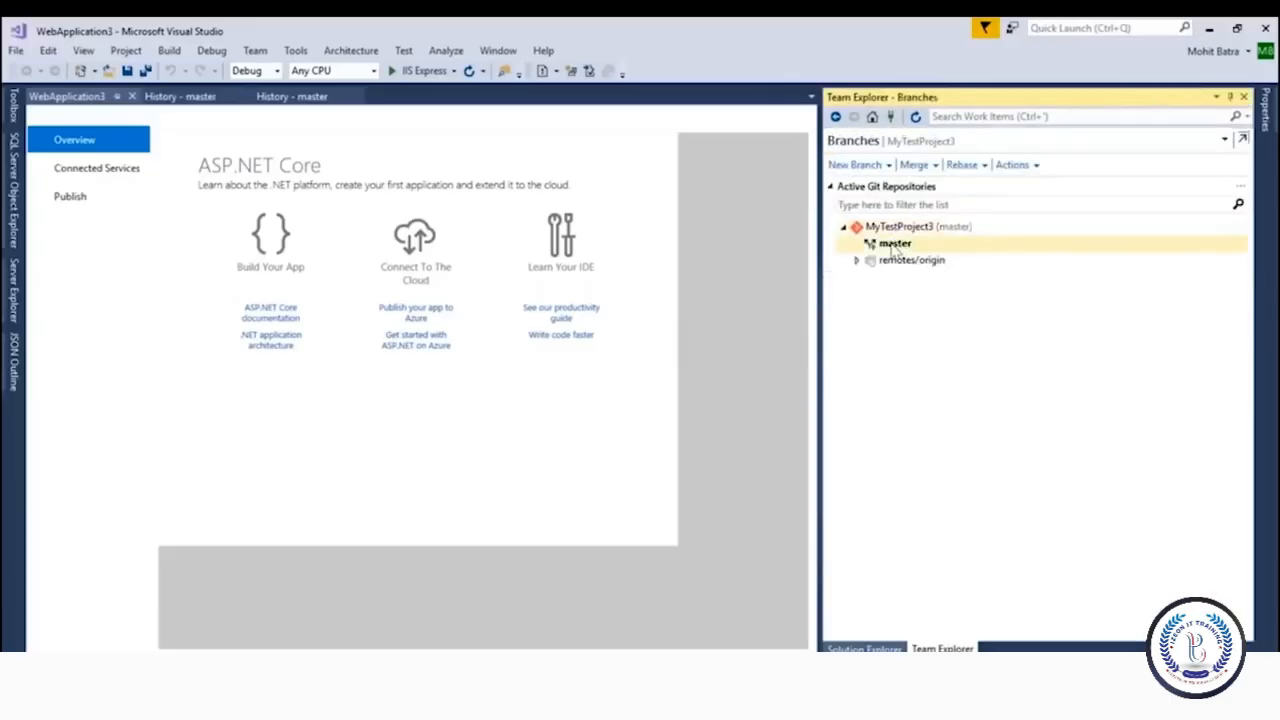
{"action": "right_click", "coordinate": [893, 245]}
{"action": "left_click", "coordinate": [933, 446]}
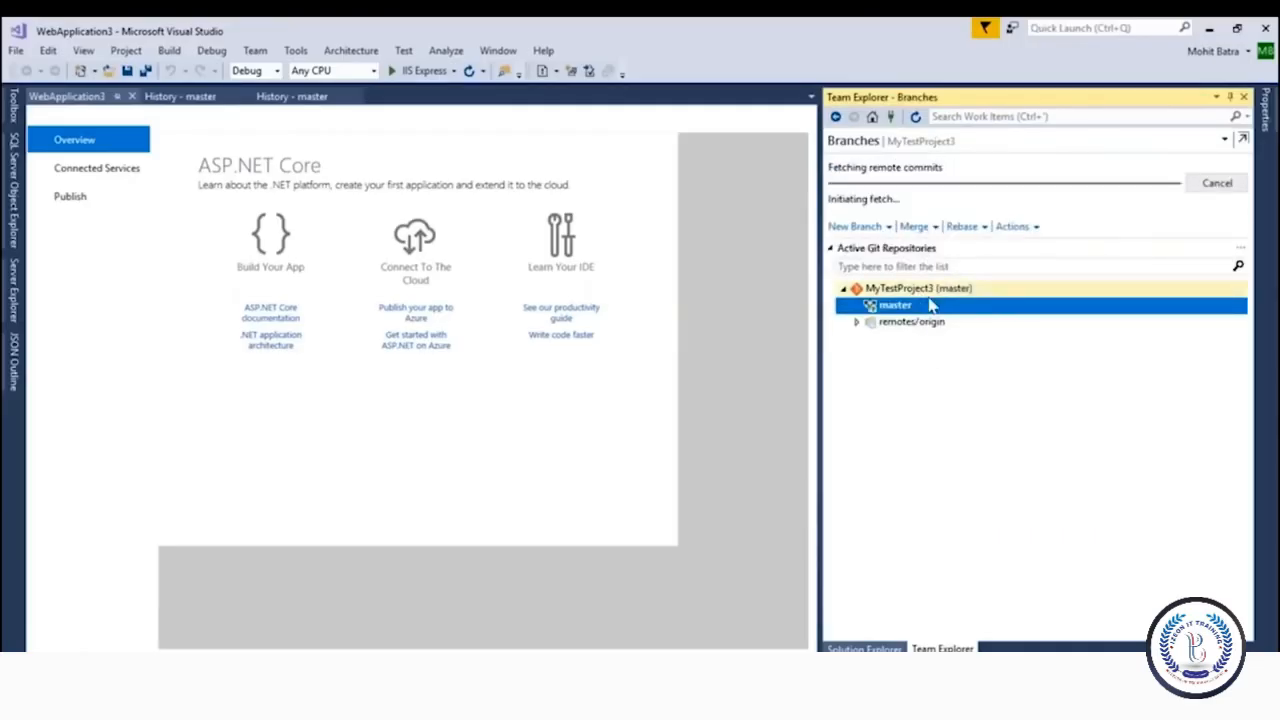
{"action": "mouse_move", "coordinate": [905, 307]}
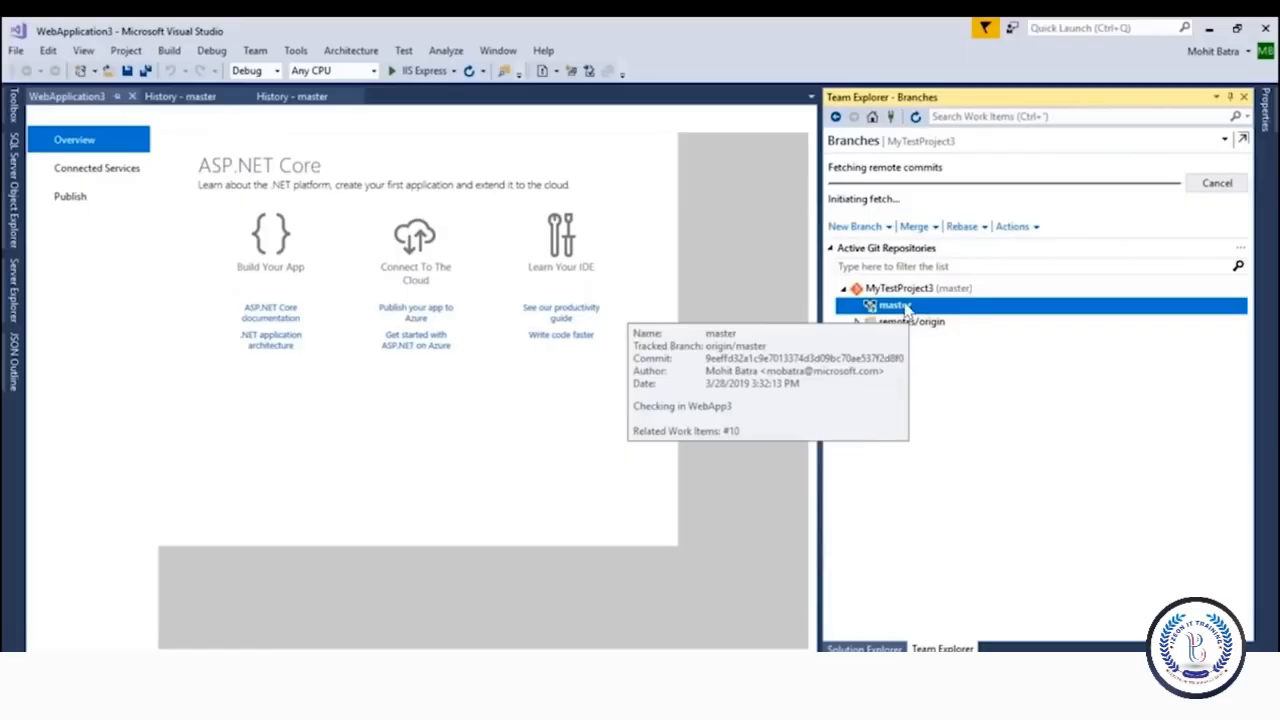
{"action": "right_click", "coordinate": [905, 268]}
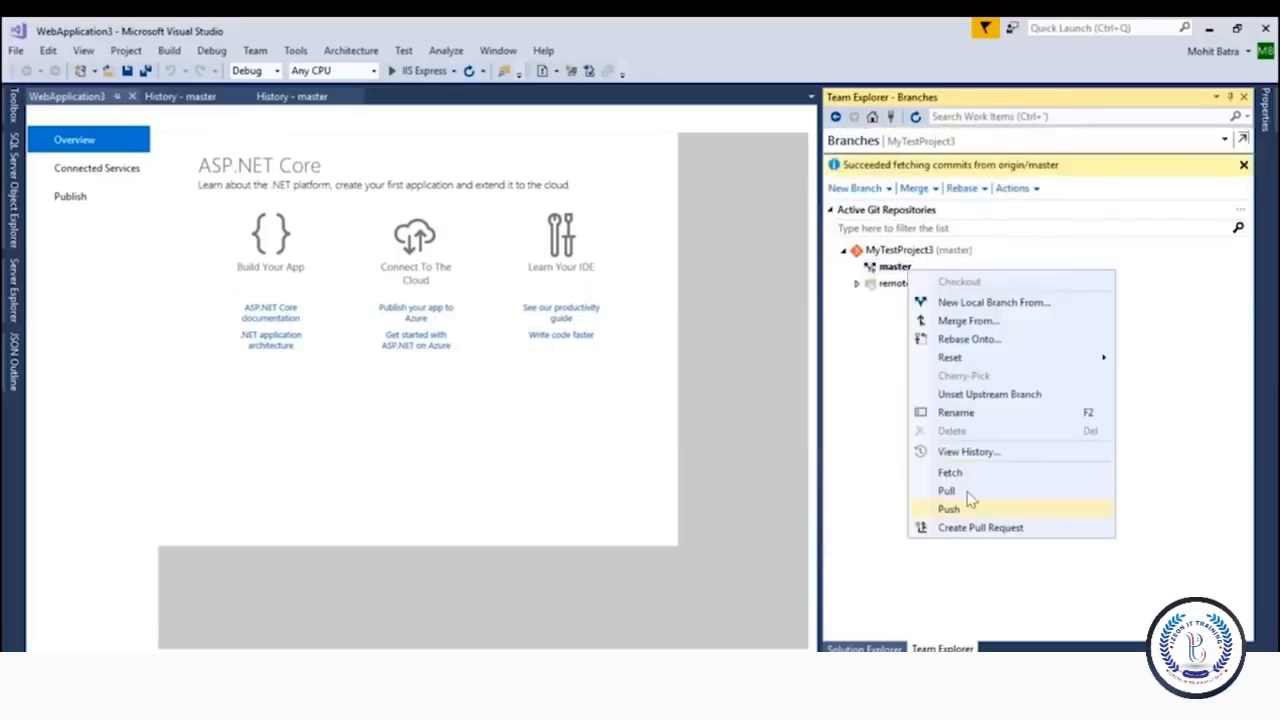
{"action": "left_click", "coordinate": [968, 492]}
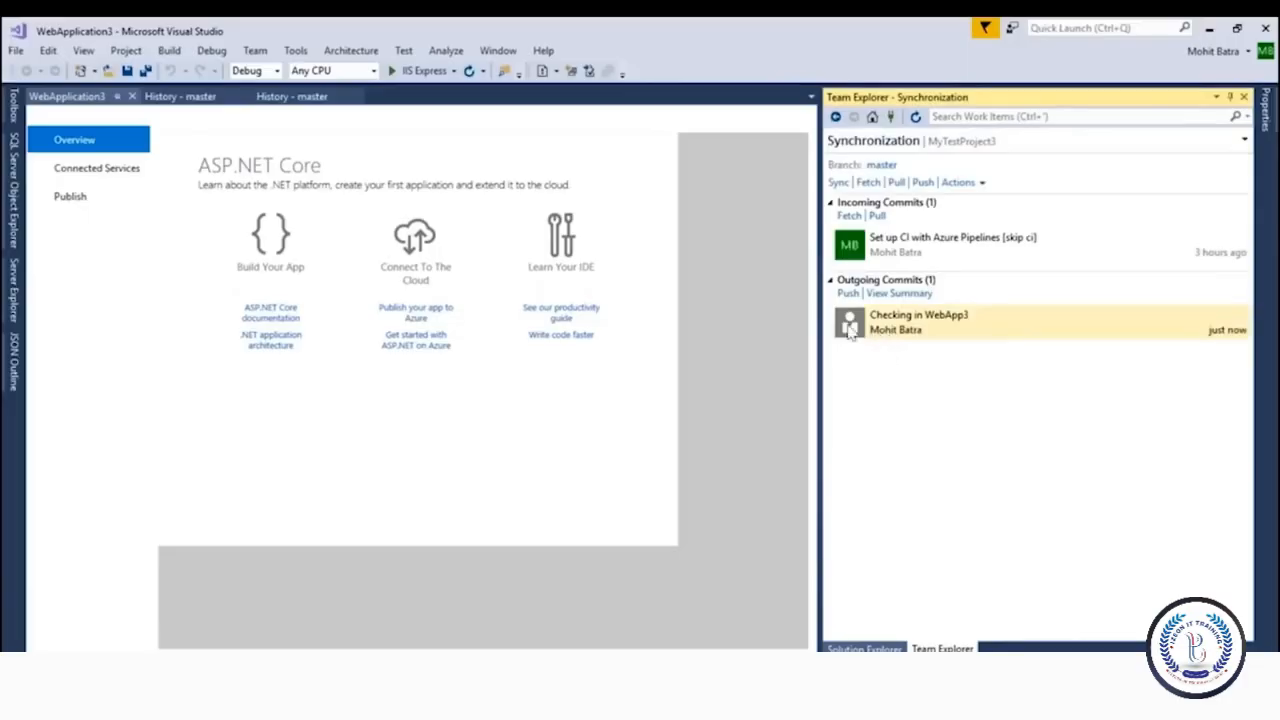
Merge the incoming pipeline commit into master and push the outgoing commits to origin
{"action": "left_click", "coordinate": [1040, 662]}
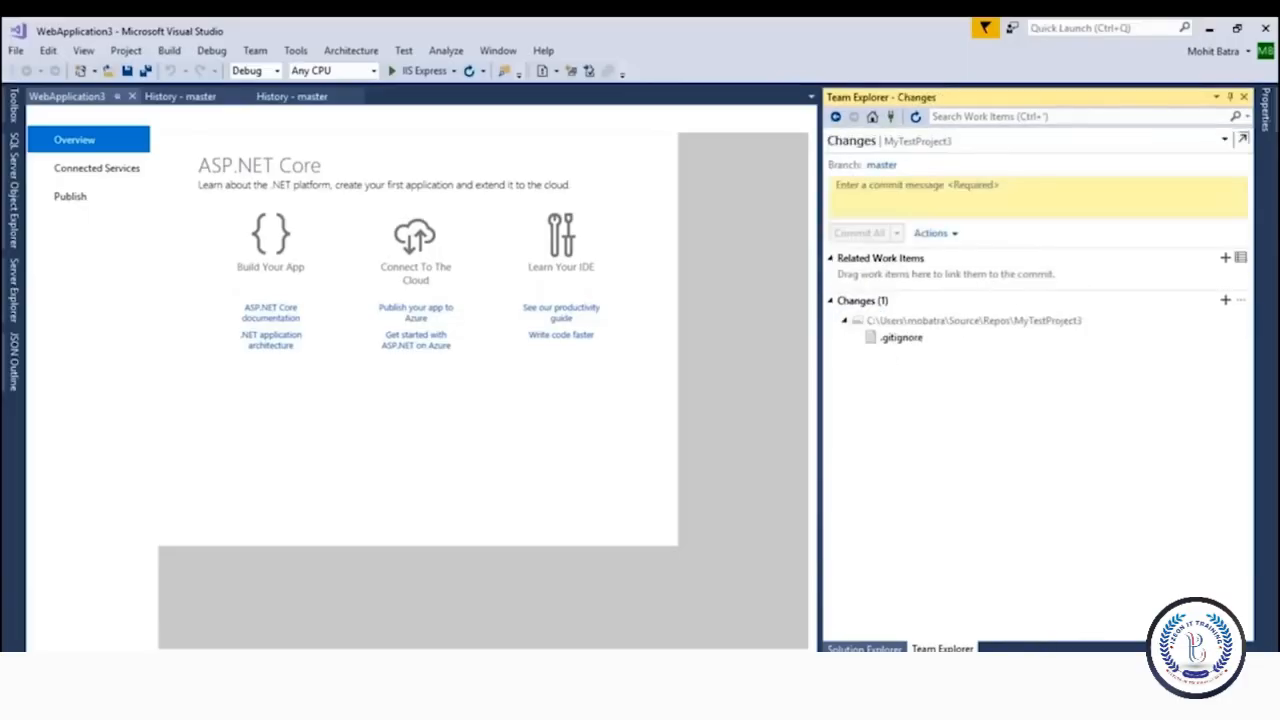
{"action": "left_click", "coordinate": [985, 662]}
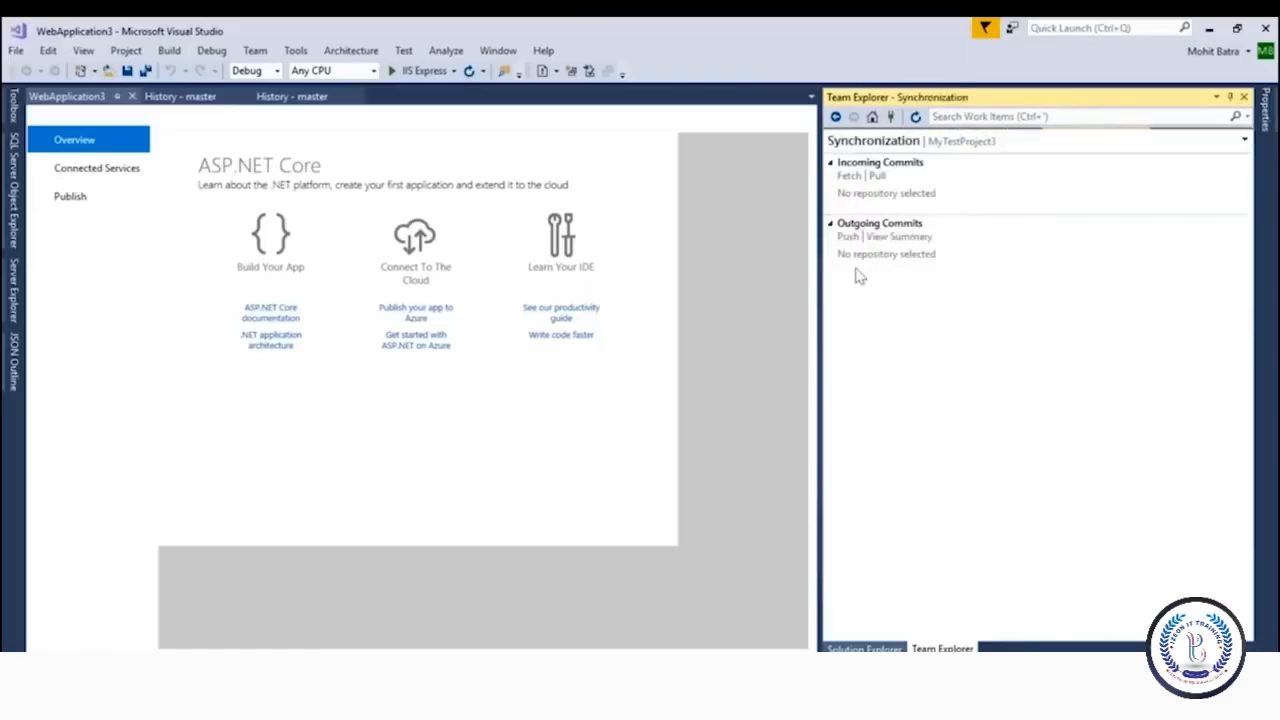
{"action": "left_click", "coordinate": [850, 289]}
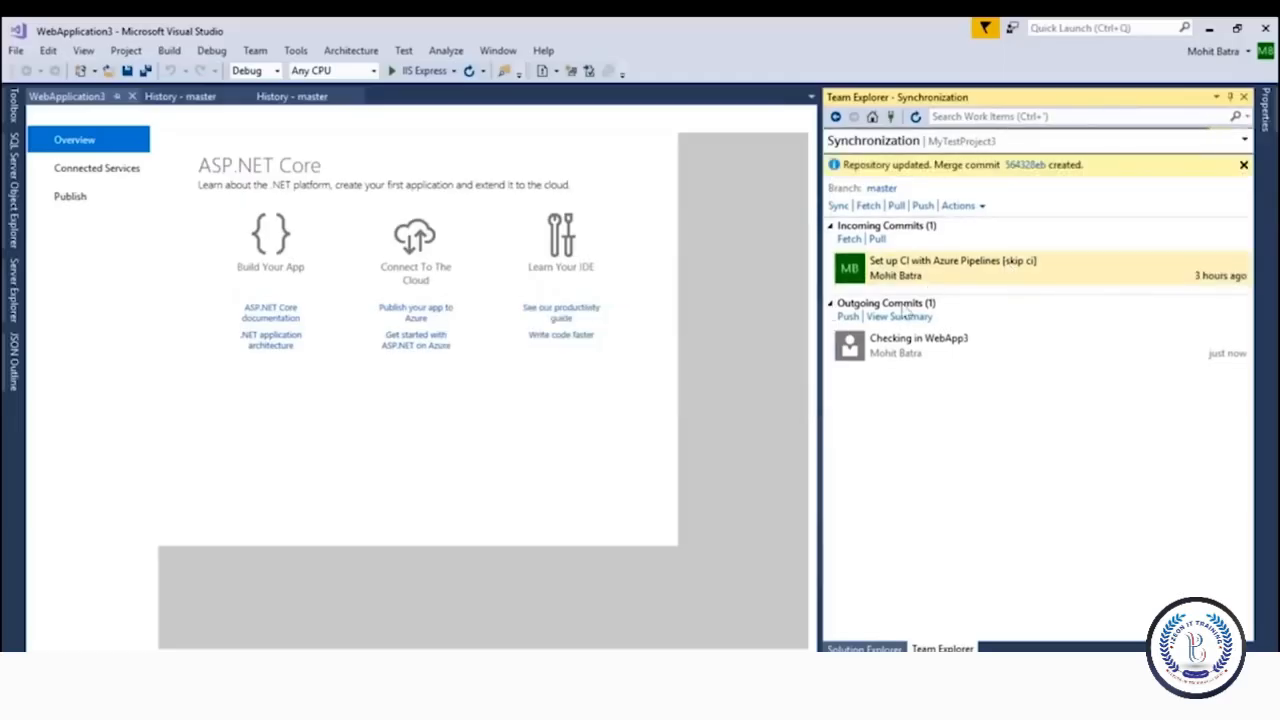
{"action": "left_click", "coordinate": [850, 306]}
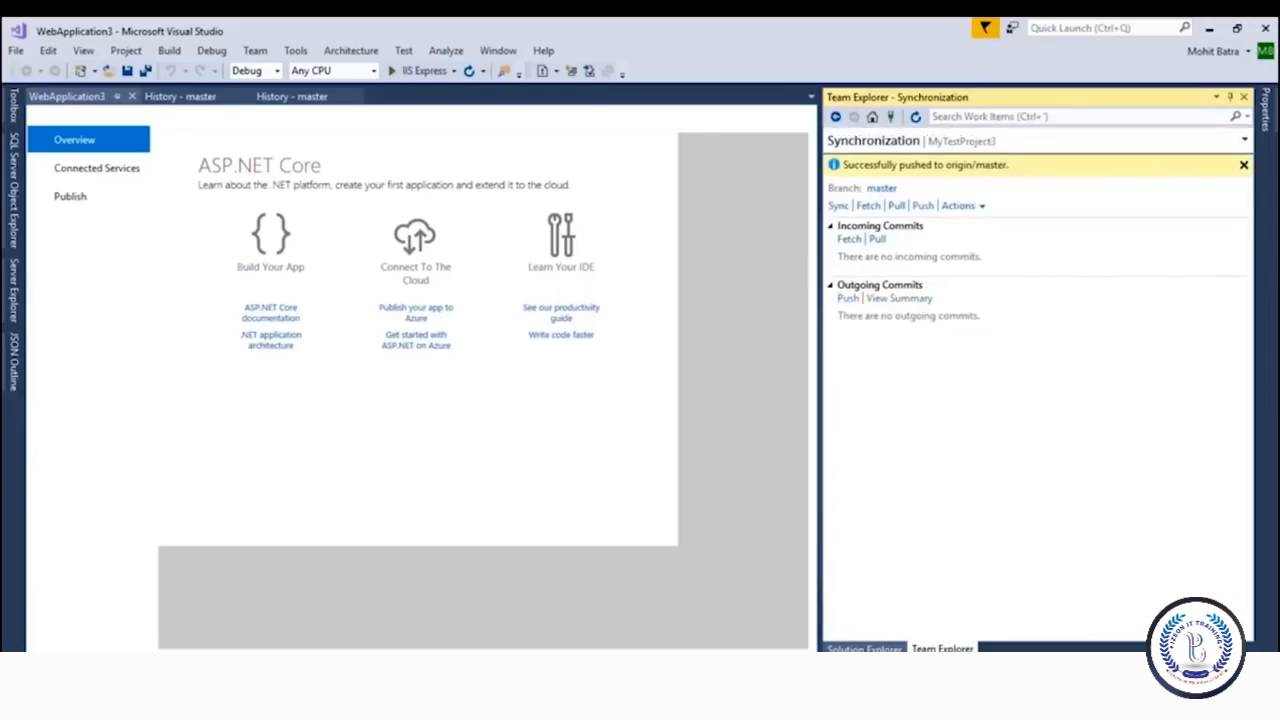
{"action": "left_click", "coordinate": [156, 692]}
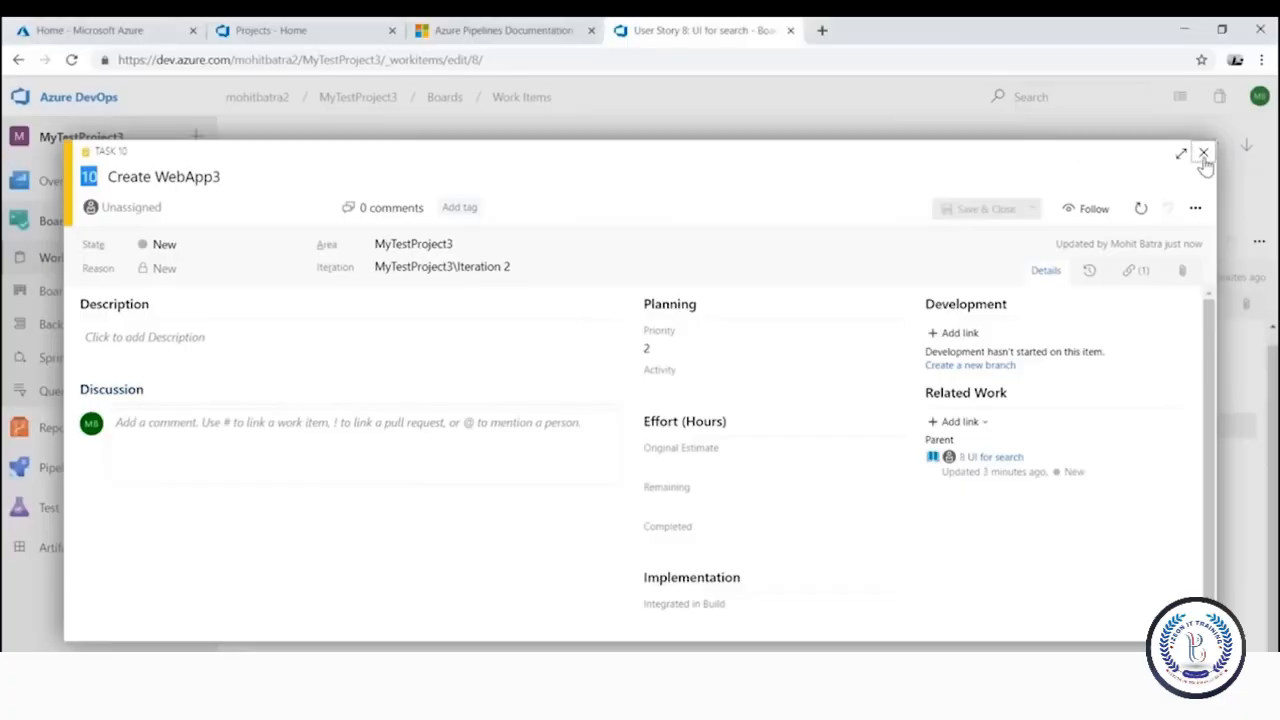
Check Task 10's history for the linked 'Checking in WebApp3' commit, then return to User Story 8
{"action": "left_click", "coordinate": [1203, 152]}
{"action": "left_click", "coordinate": [357, 428]}
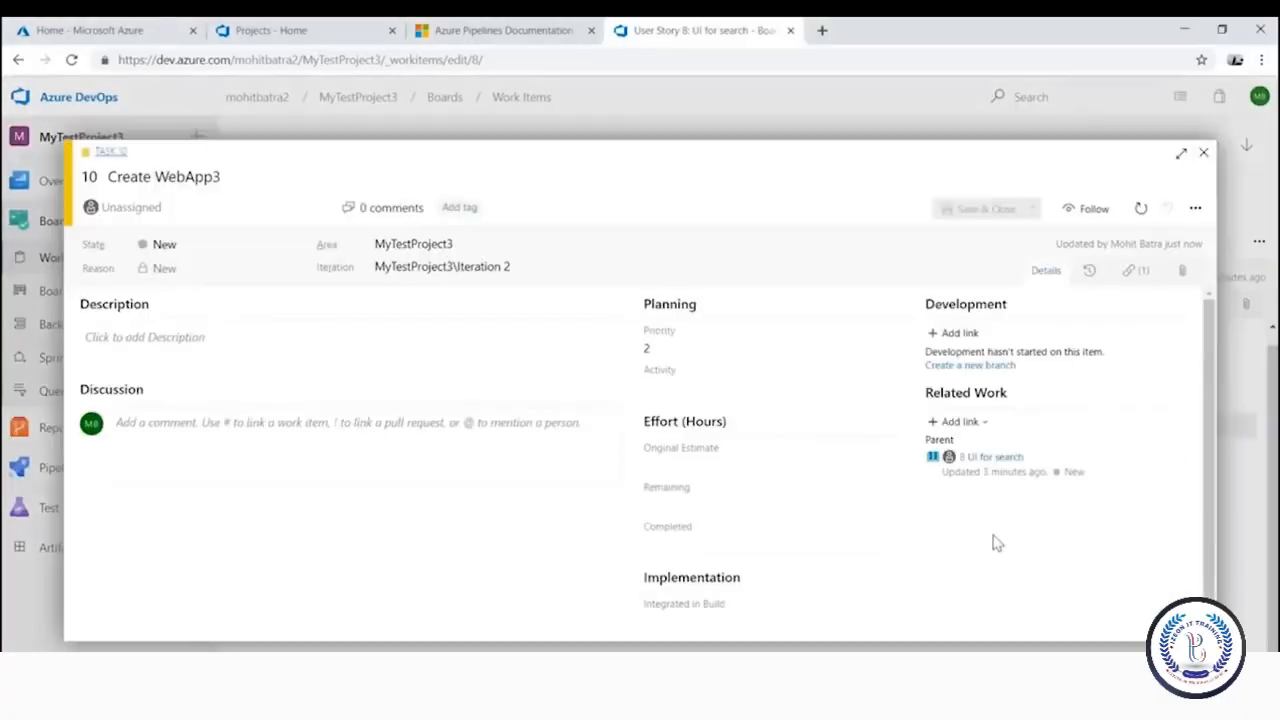
{"action": "left_click", "coordinate": [1204, 155]}
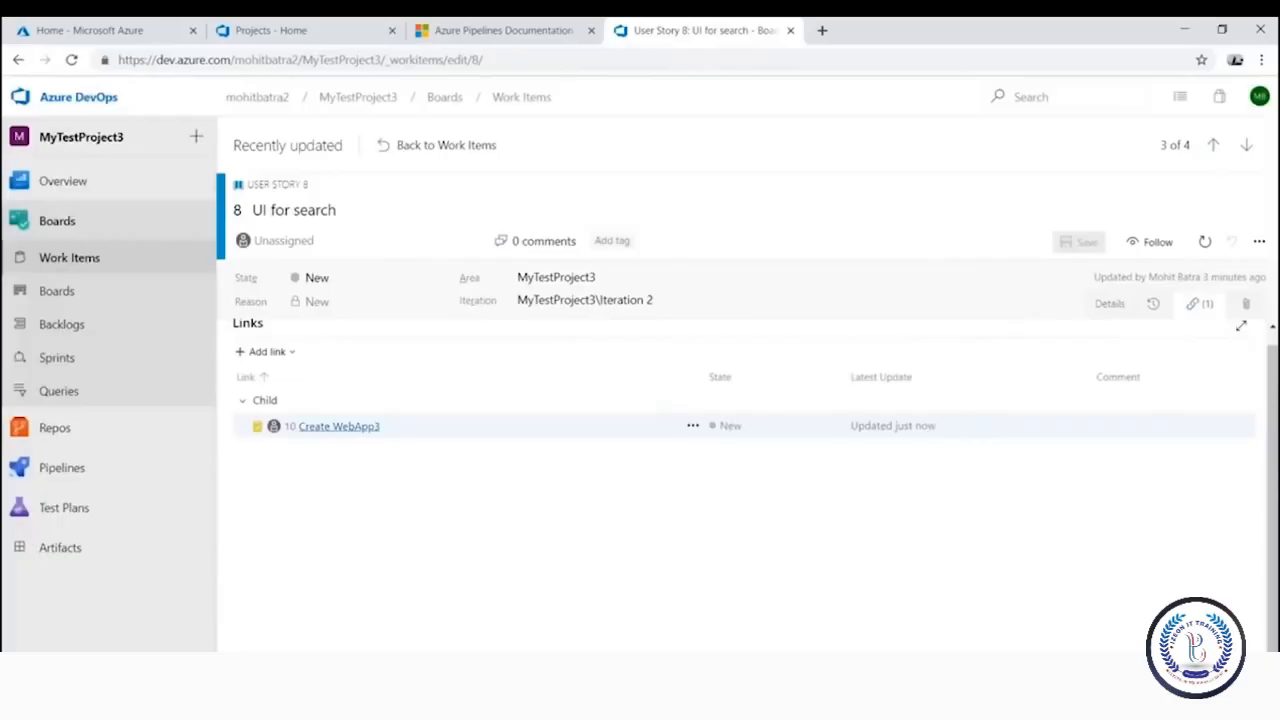
{"action": "left_click", "coordinate": [338, 426]}
{"action": "left_click", "coordinate": [1090, 271]}
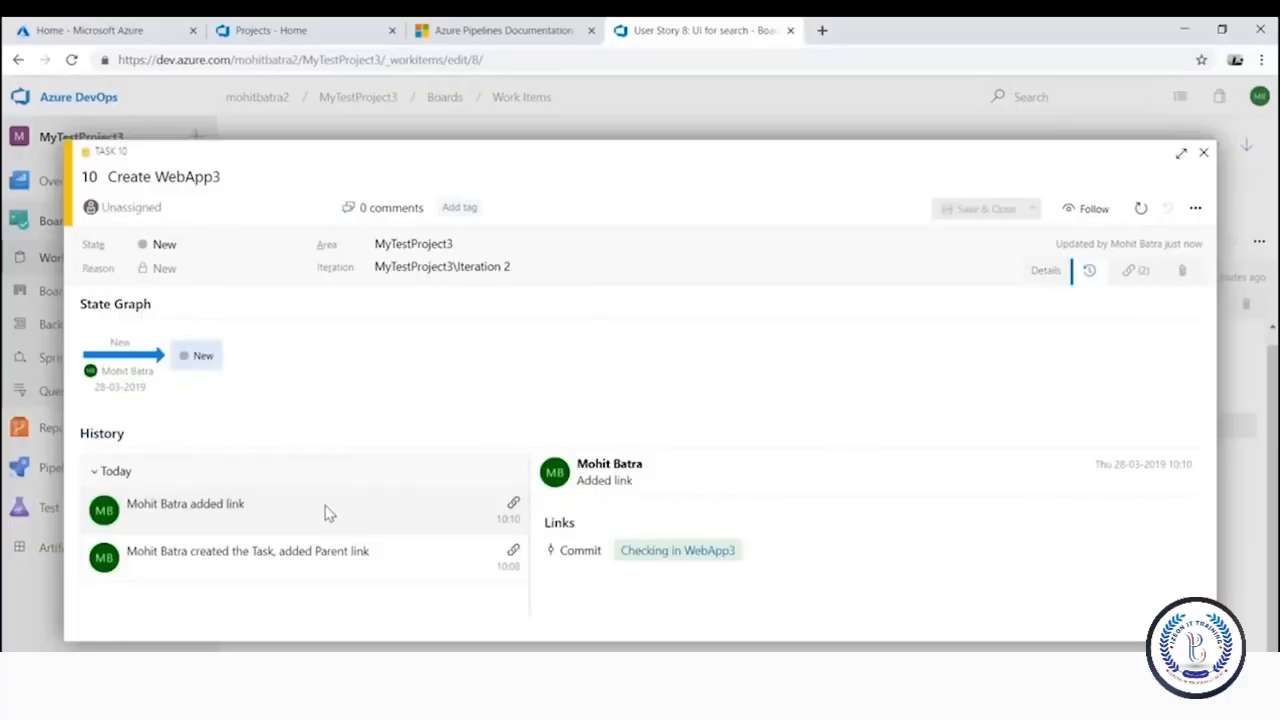
{"action": "left_click", "coordinate": [358, 516]}
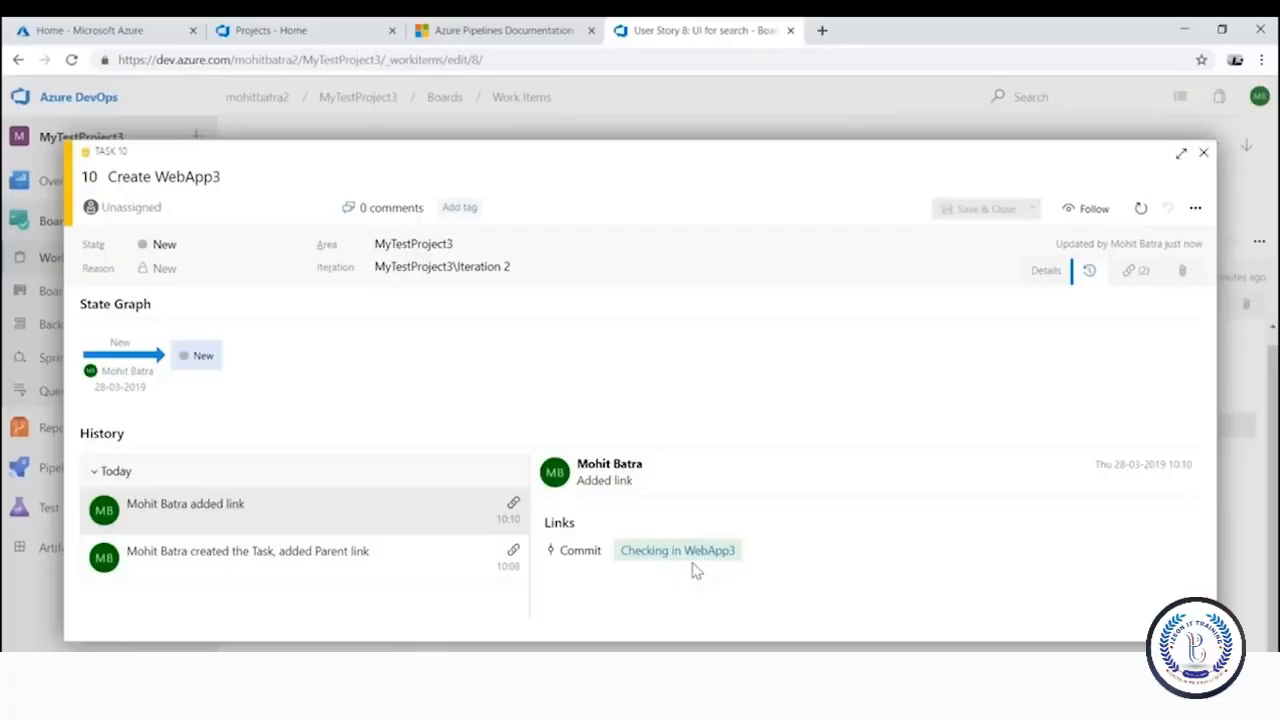
{"action": "left_click", "coordinate": [1203, 152]}
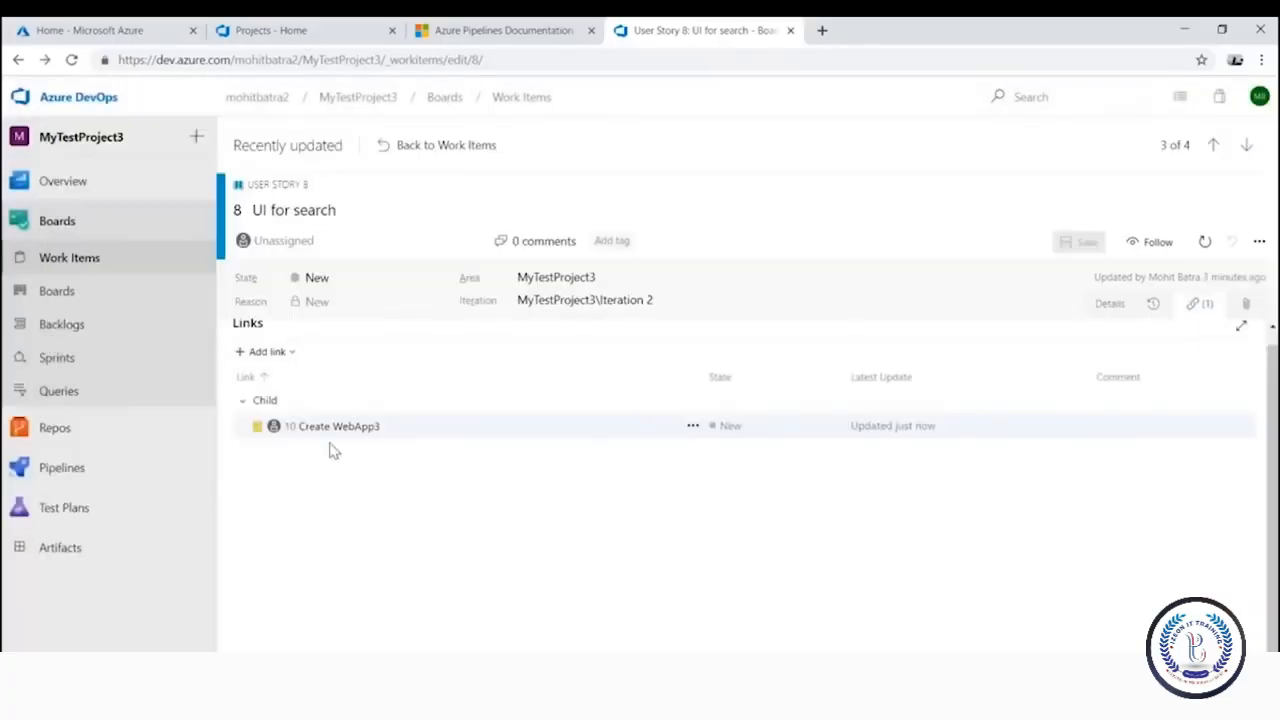
{"action": "mouse_move", "coordinate": [73, 432]}
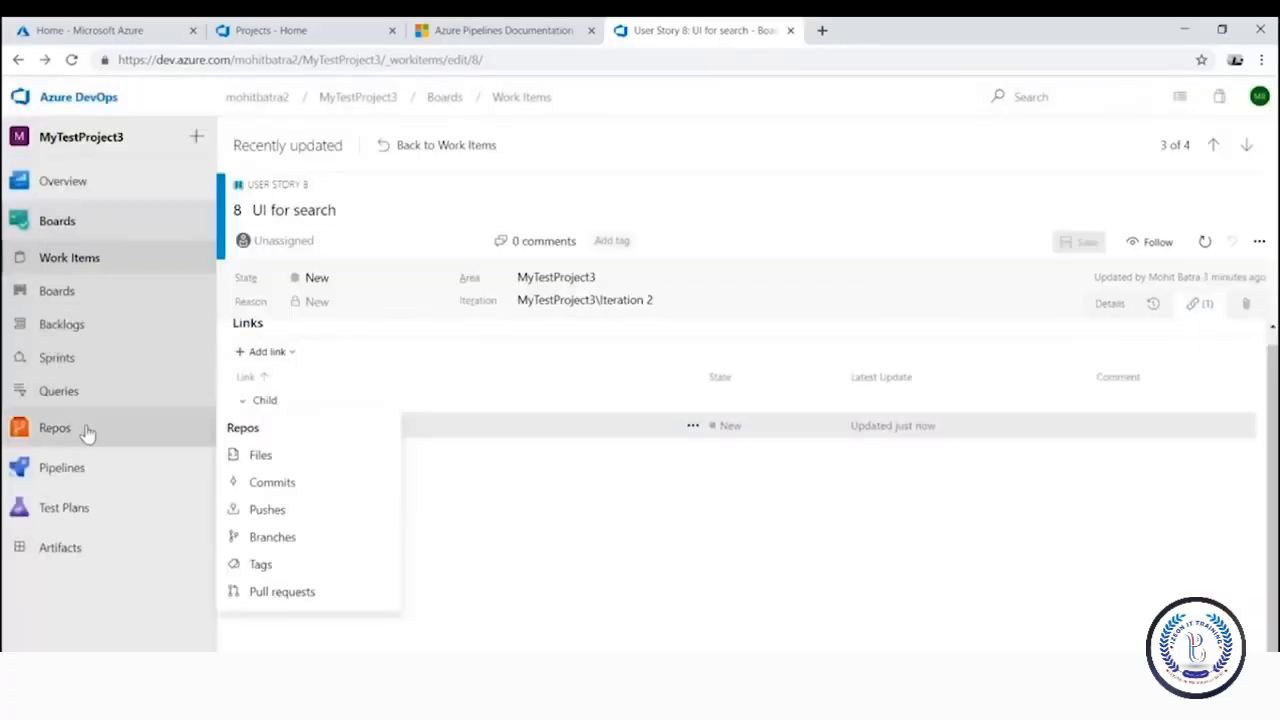
Review the repository's commit history, then open the Builds list showing the ASP.NET-CI pipeline
{"action": "left_click", "coordinate": [278, 485]}
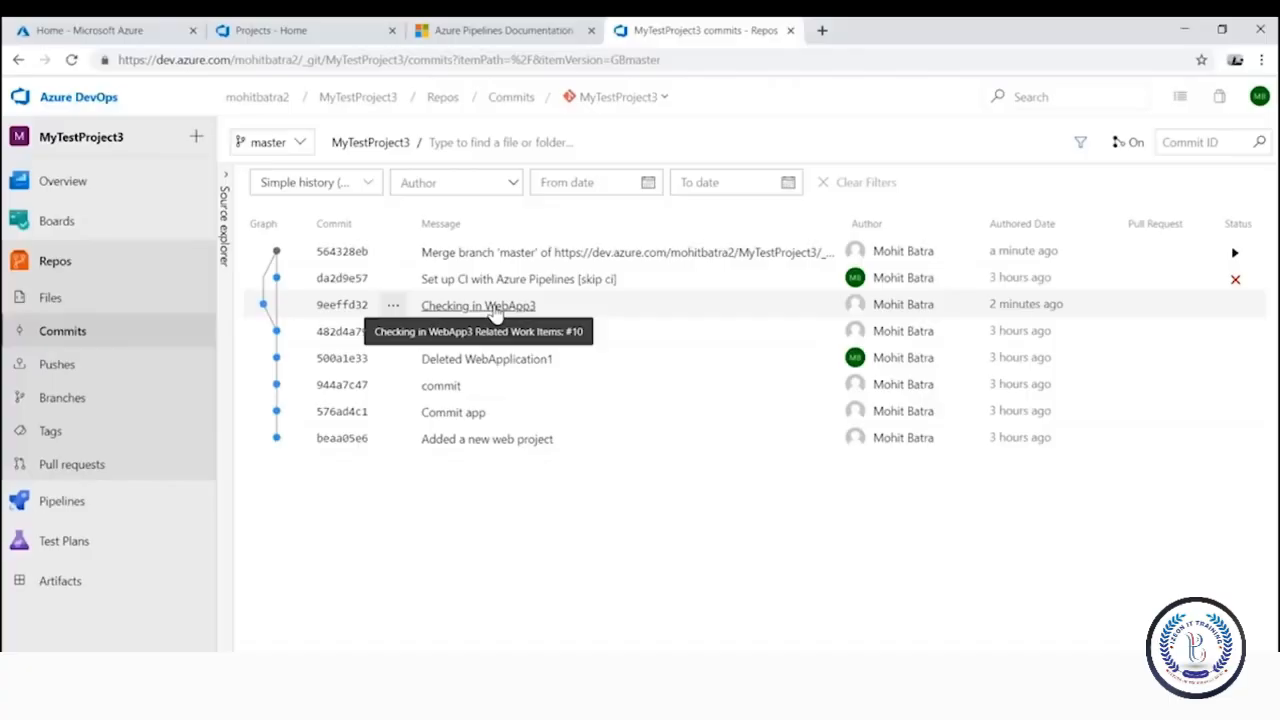
{"action": "mouse_move", "coordinate": [160, 505]}
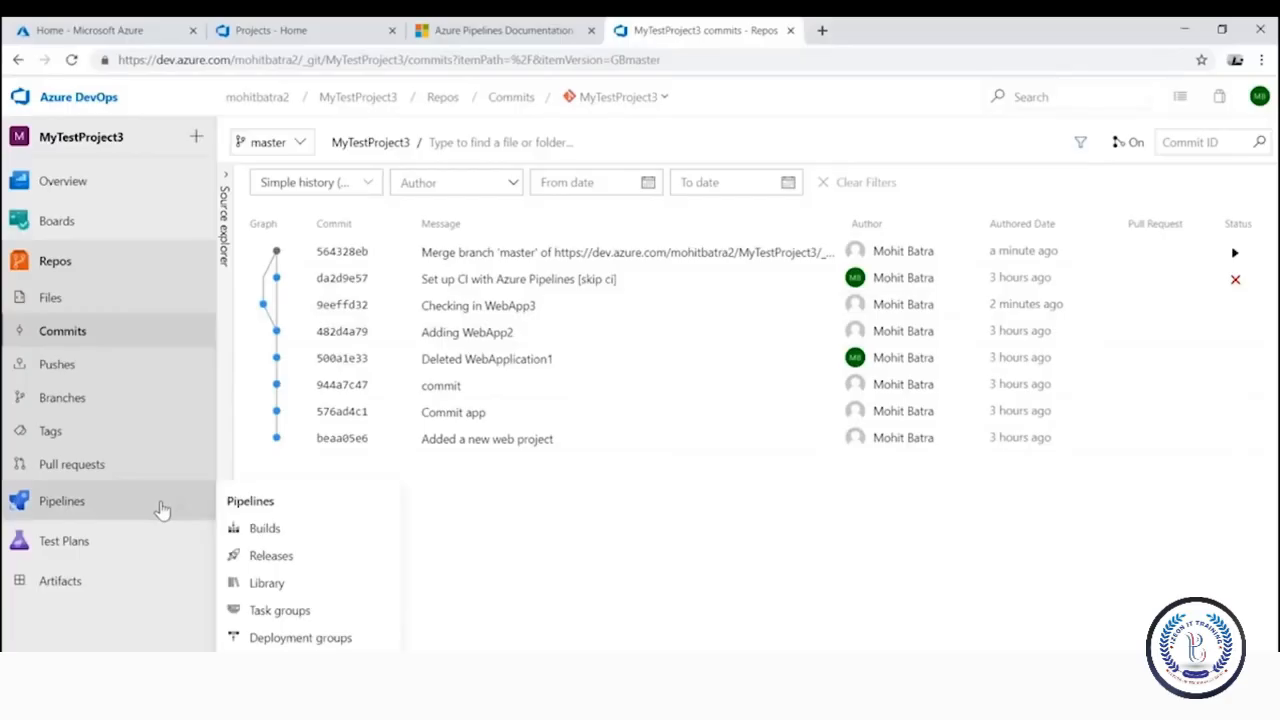
{"action": "left_click", "coordinate": [292, 532]}
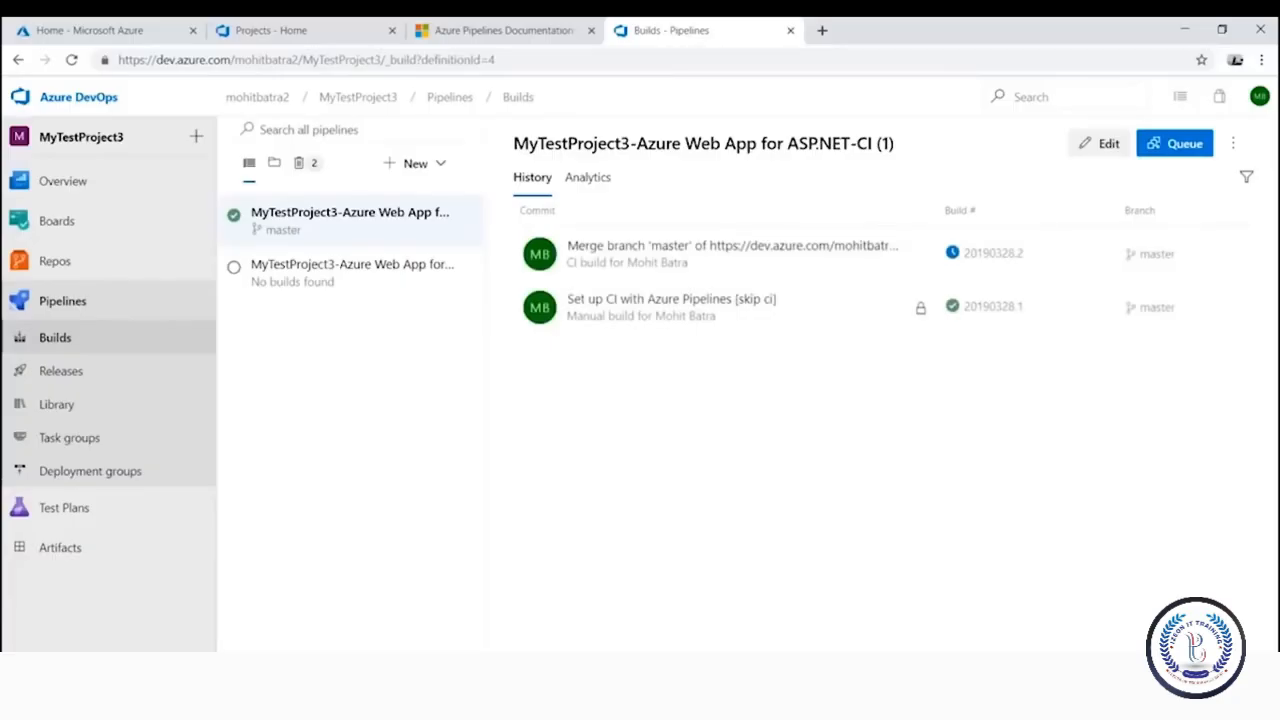
Start a new build pipeline and pick Other Git as the code source
{"action": "left_click", "coordinate": [430, 170]}
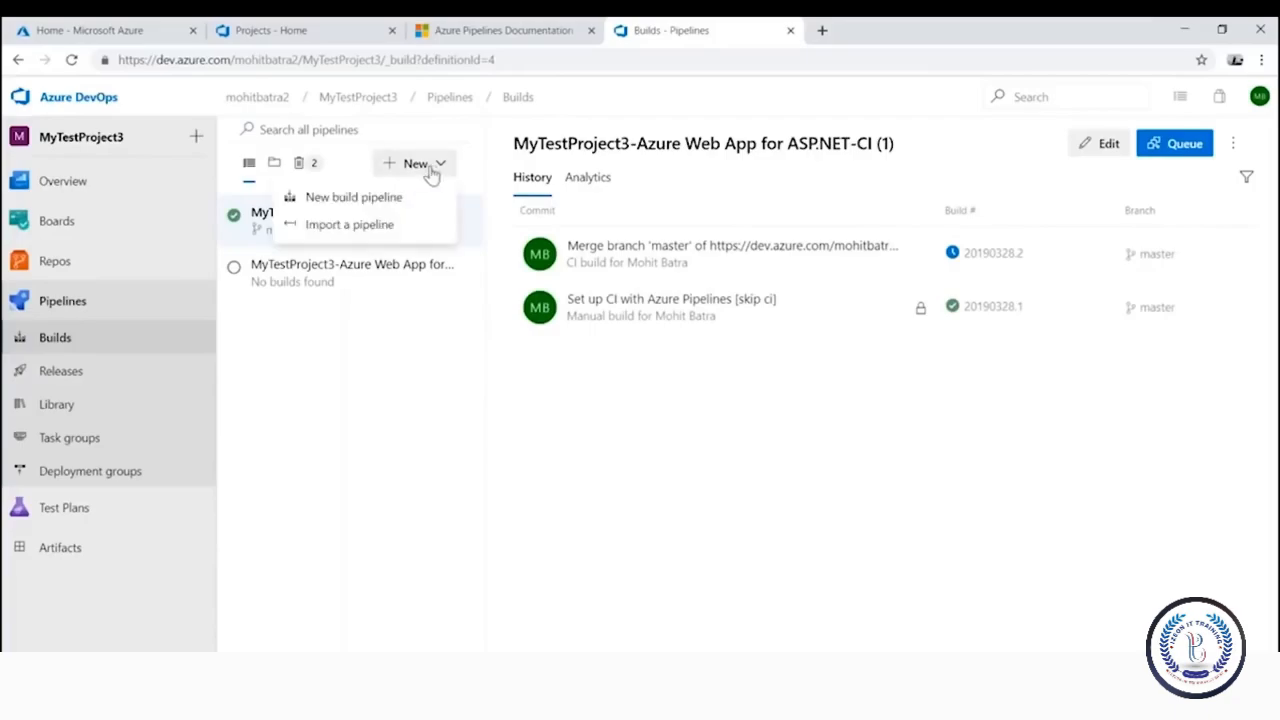
{"action": "left_click", "coordinate": [393, 202]}
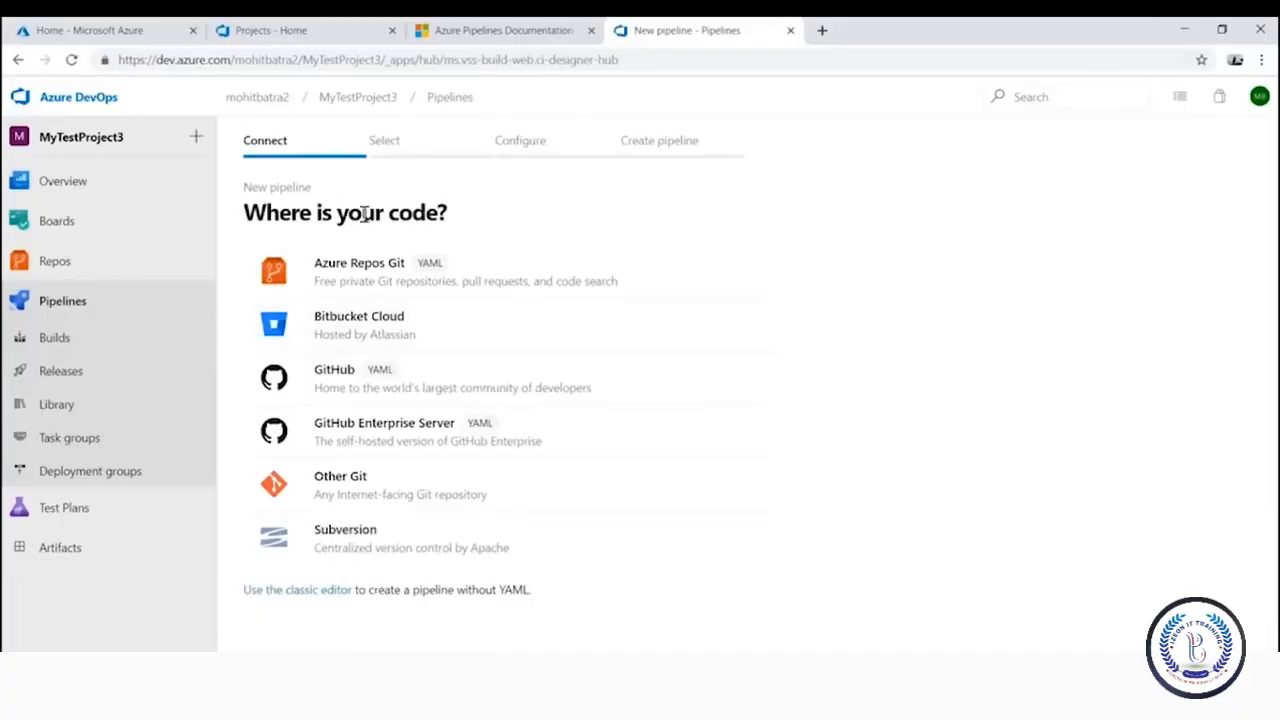
{"action": "left_click", "coordinate": [393, 495]}
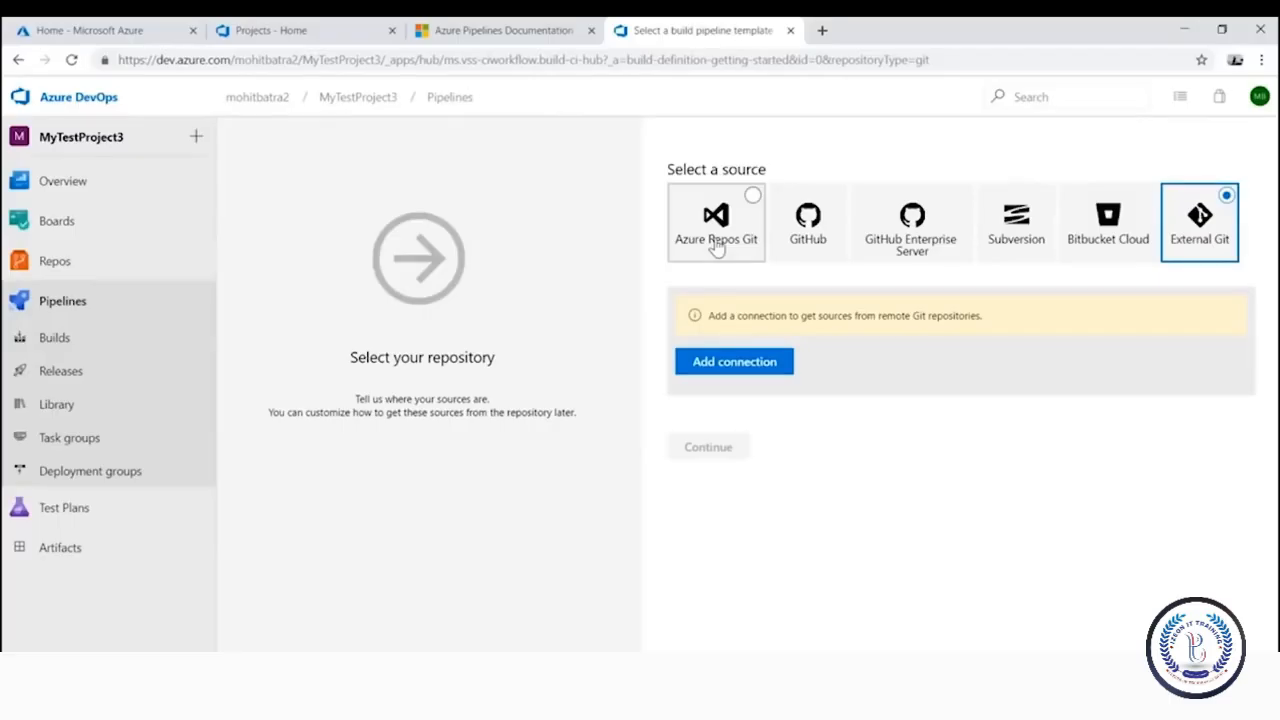
Use Azure Repos Git with the MyTestProject3 repository on master as the source, and continue
{"action": "left_click", "coordinate": [708, 242]}
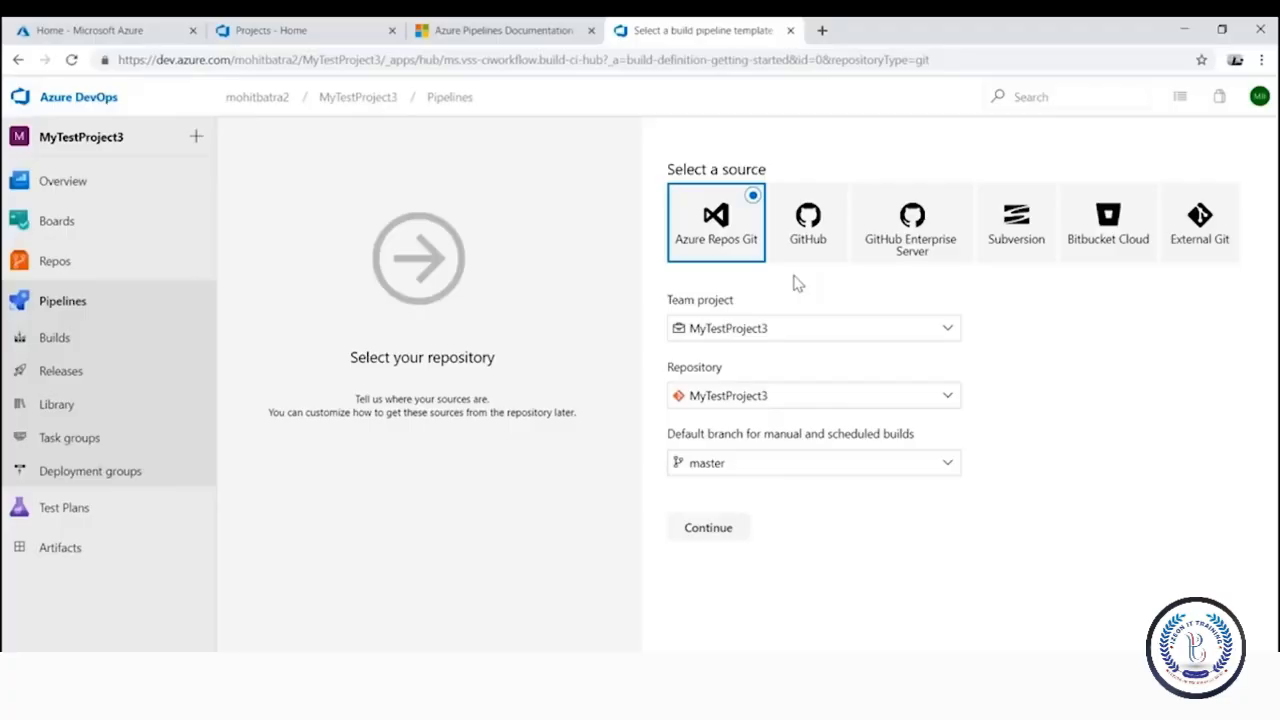
{"action": "left_click", "coordinate": [806, 402]}
{"action": "left_click", "coordinate": [812, 370]}
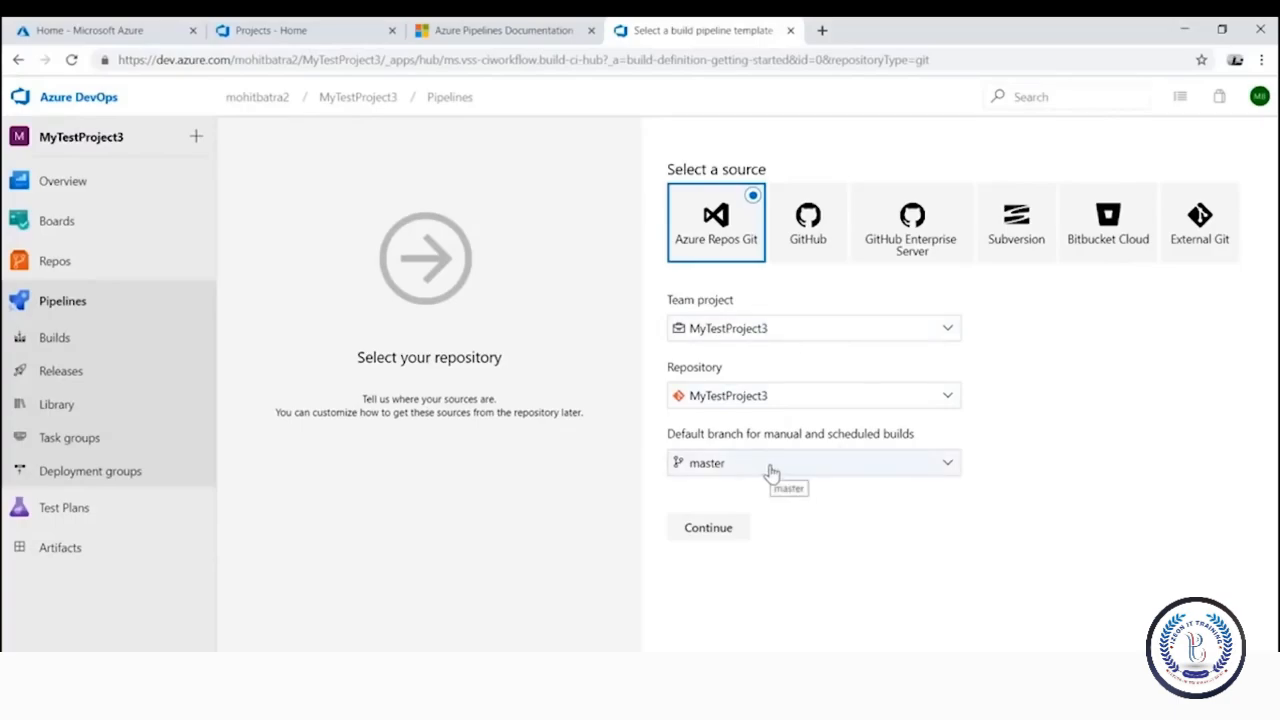
{"action": "left_click", "coordinate": [707, 530]}
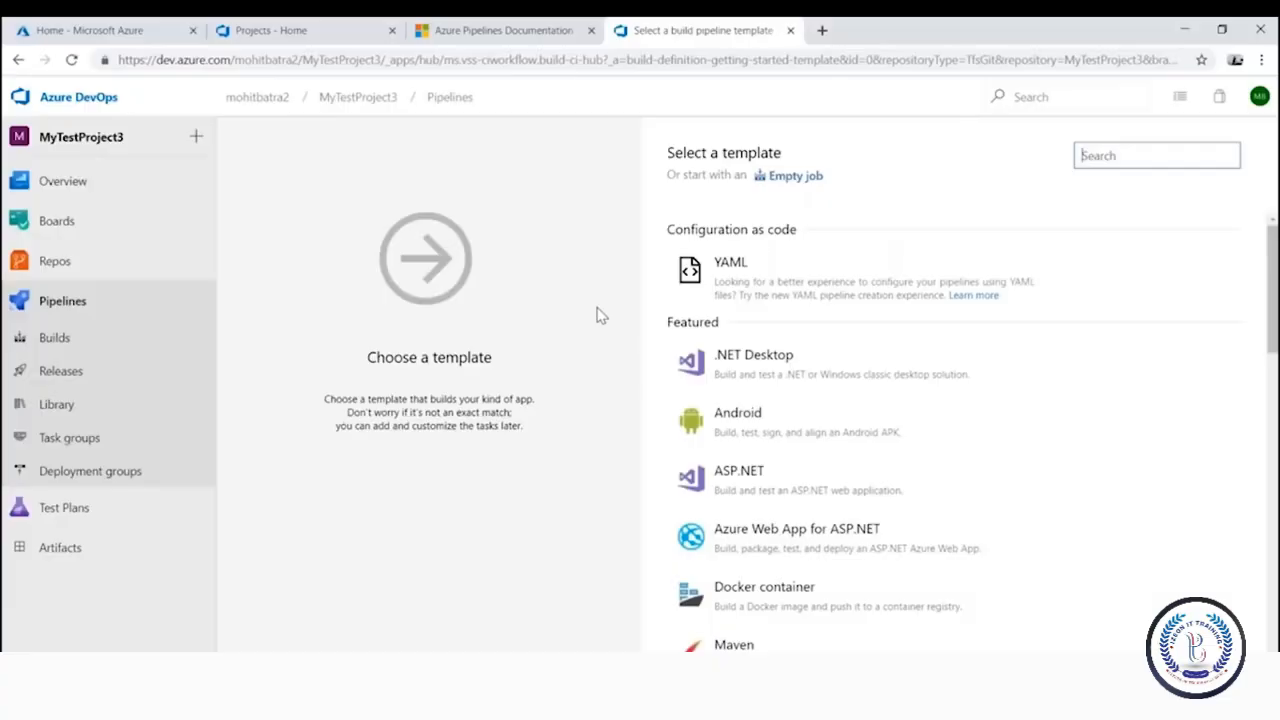
Browse the build templates: ASP.NET, Android, Maven, Python, ASP.NET Core, containers, Kubernetes, C# Function, Java
{"action": "mouse_move", "coordinate": [797, 553]}
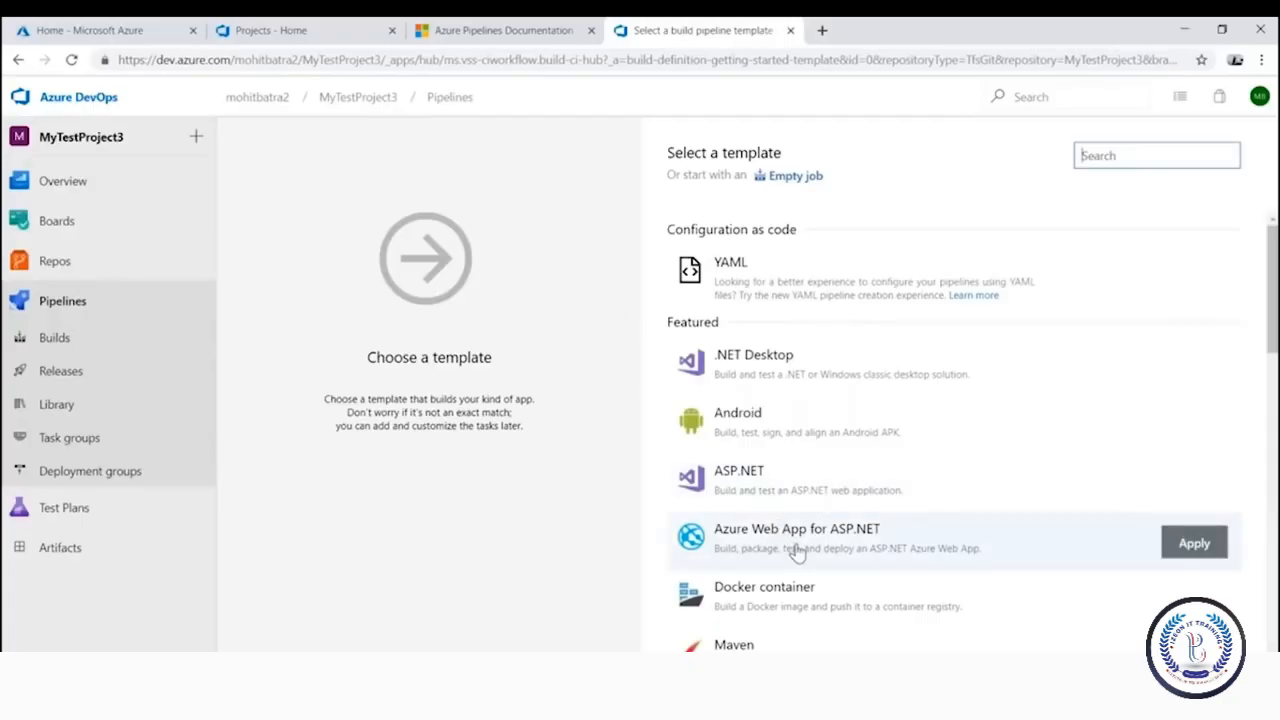
{"action": "mouse_move", "coordinate": [858, 492]}
{"action": "left_click", "coordinate": [915, 549]}
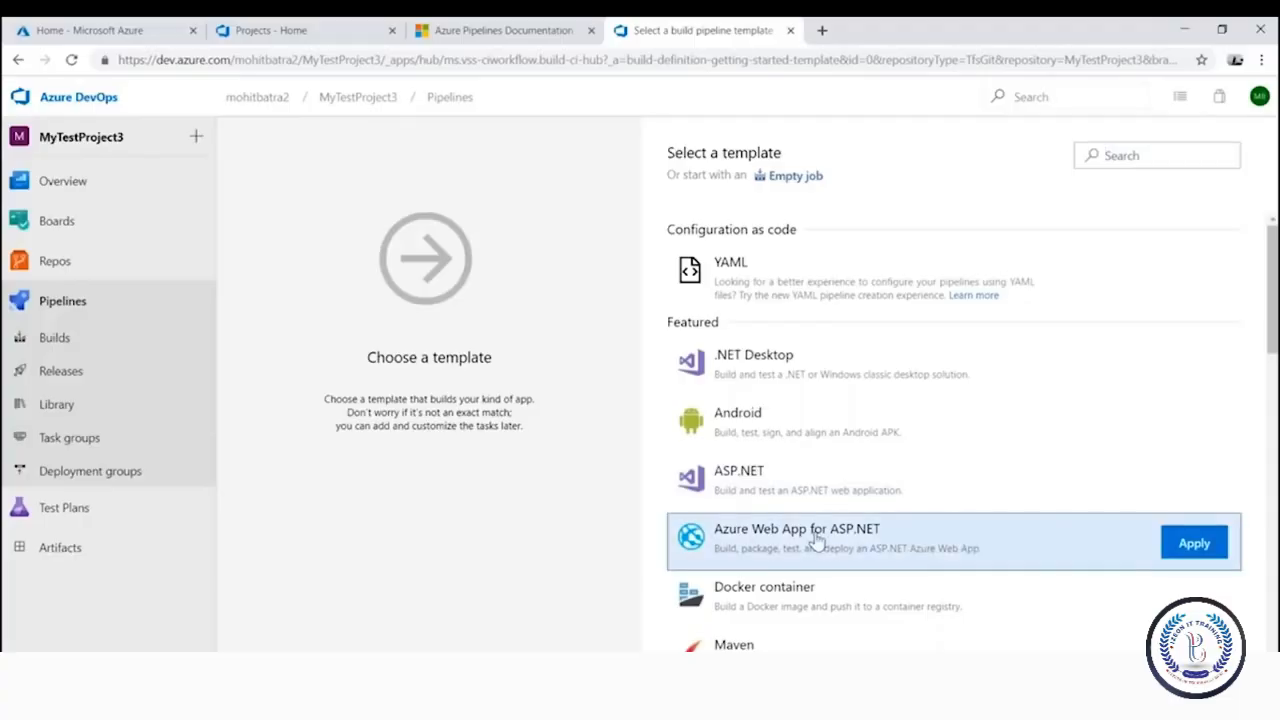
{"action": "left_click", "coordinate": [831, 488]}
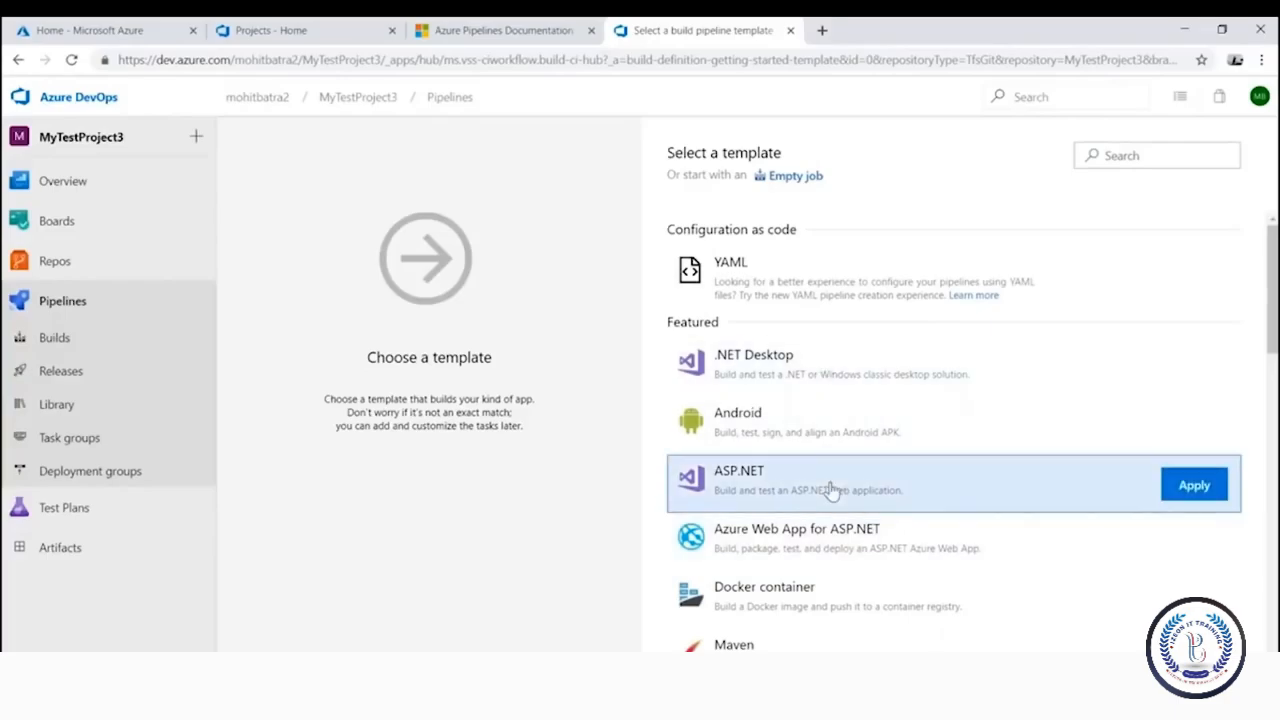
{"action": "scroll", "coordinate": [831, 488], "scroll_direction": "down", "scroll_amount": 1}
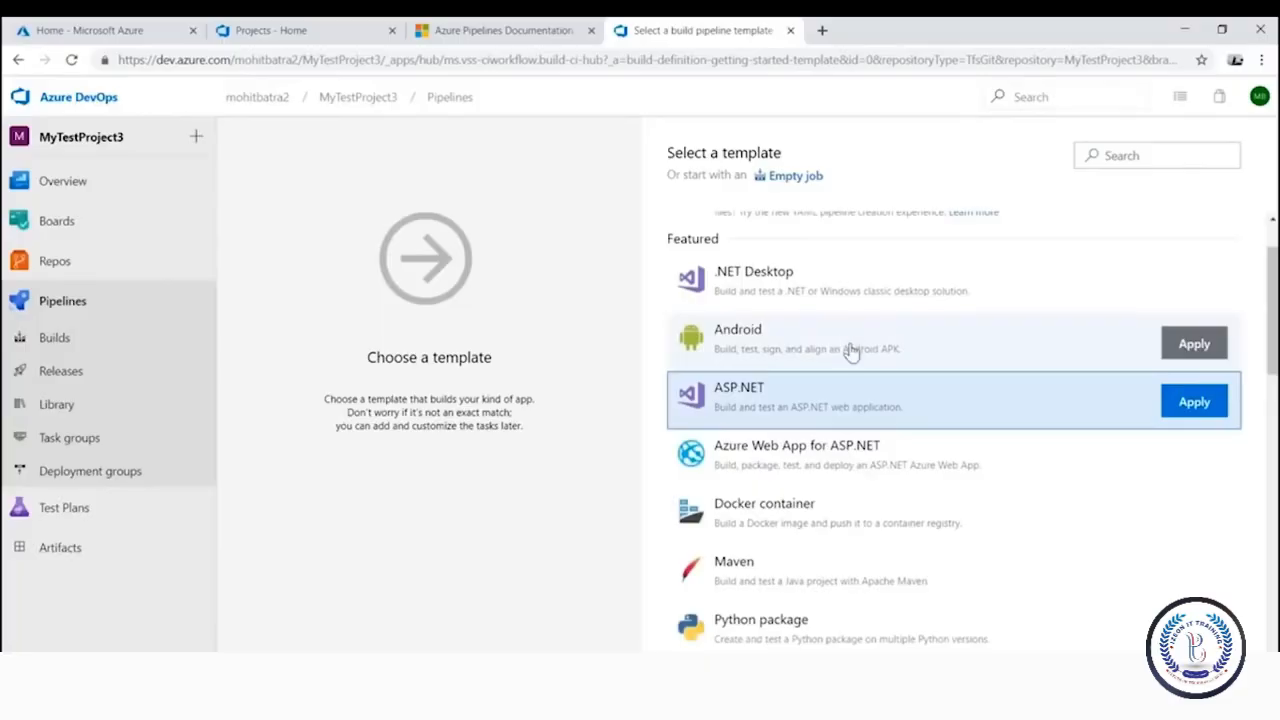
{"action": "left_click", "coordinate": [850, 352]}
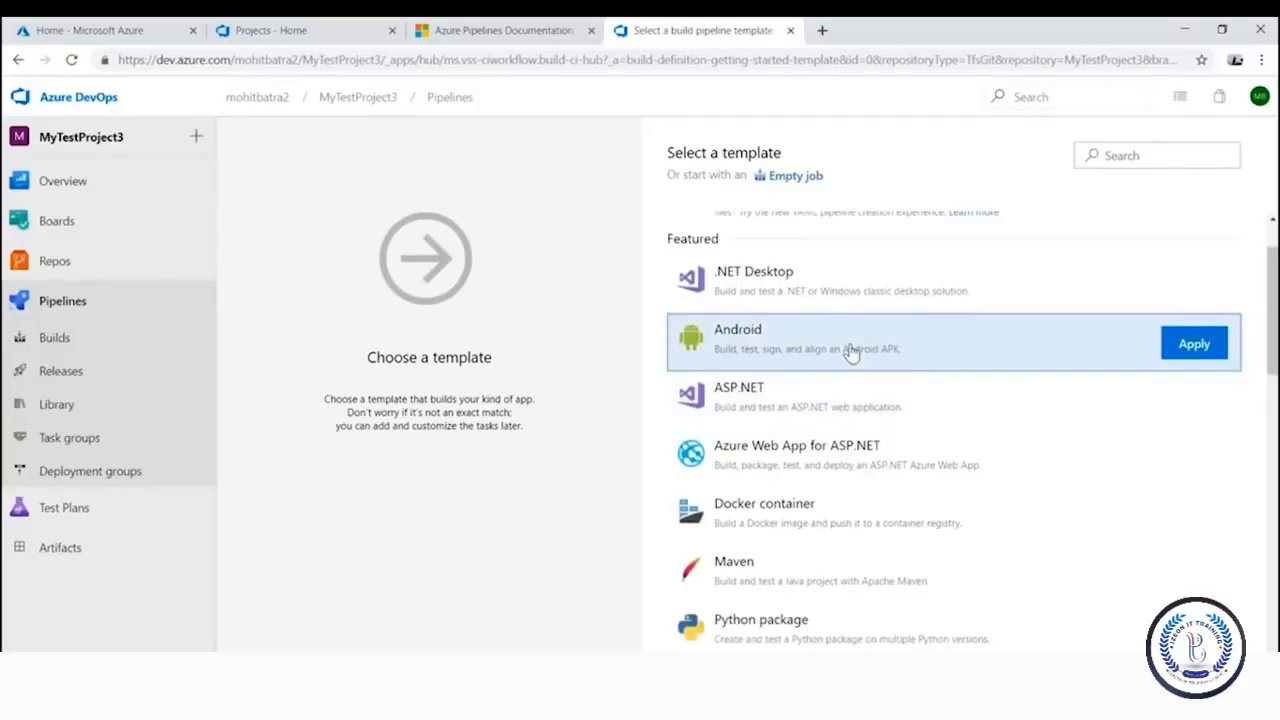
{"action": "scroll", "coordinate": [816, 352], "scroll_direction": "down", "scroll_amount": 1}
{"action": "left_click", "coordinate": [818, 503]}
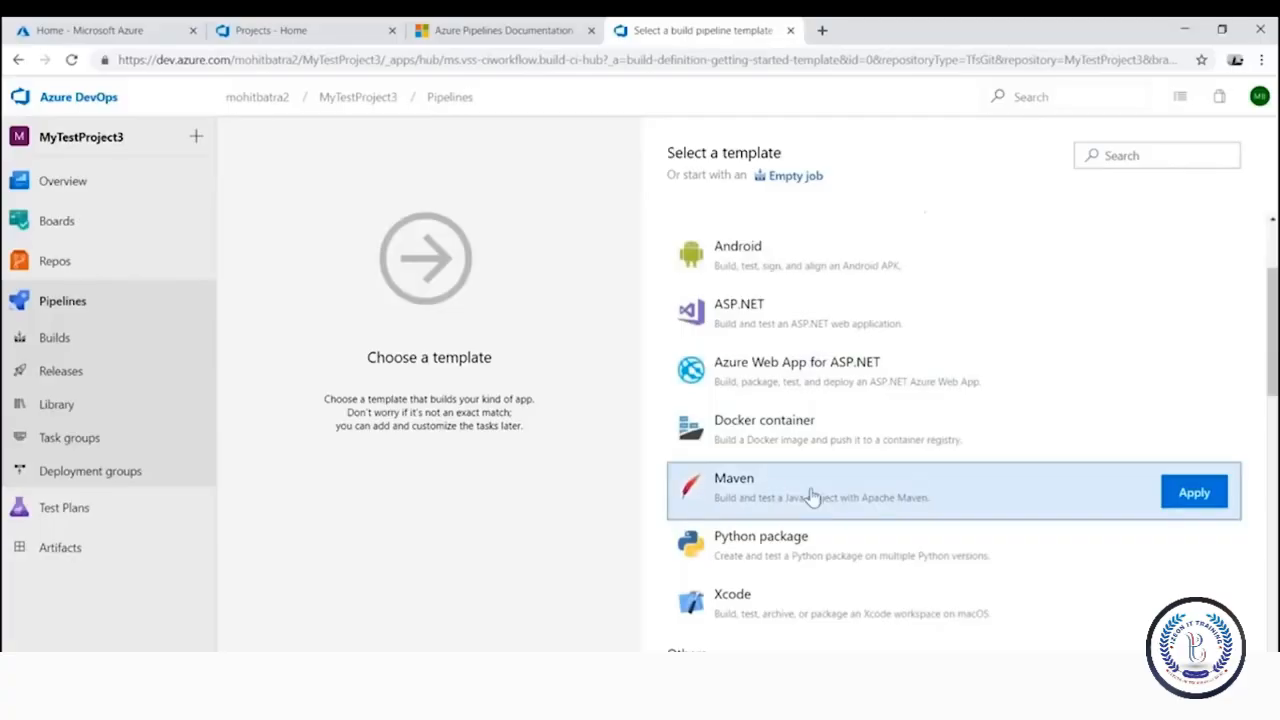
{"action": "scroll", "coordinate": [810, 490], "scroll_direction": "down", "scroll_amount": 2}
{"action": "left_click", "coordinate": [829, 391]}
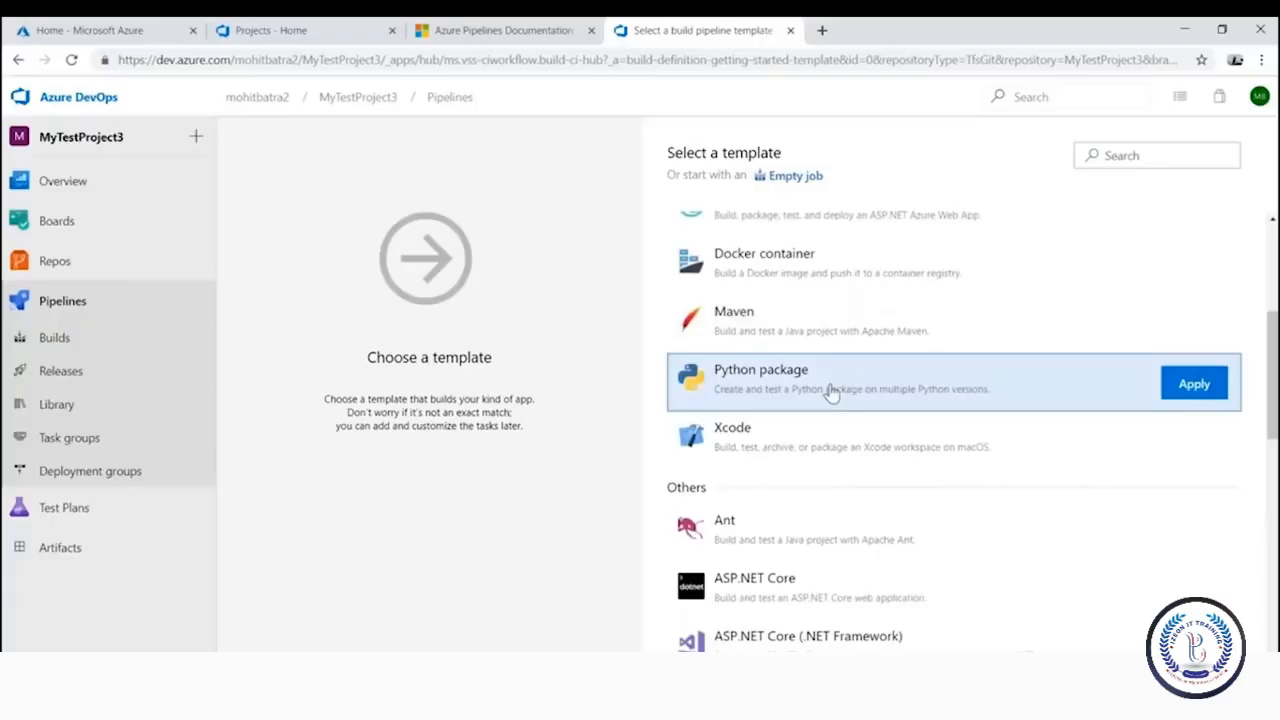
{"action": "scroll", "coordinate": [860, 420], "scroll_direction": "down", "scroll_amount": 2}
{"action": "left_click", "coordinate": [860, 420]}
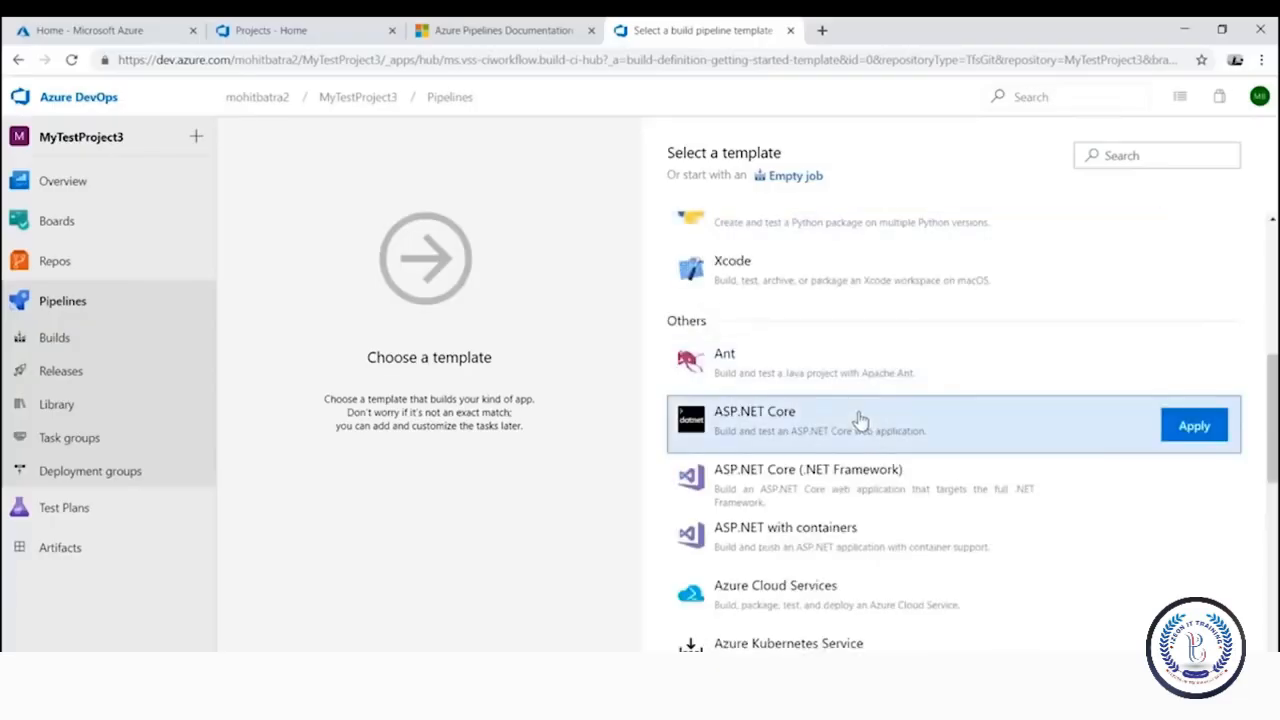
{"action": "scroll", "coordinate": [1046, 594], "scroll_direction": "down", "scroll_amount": 1}
{"action": "left_click", "coordinate": [875, 455]}
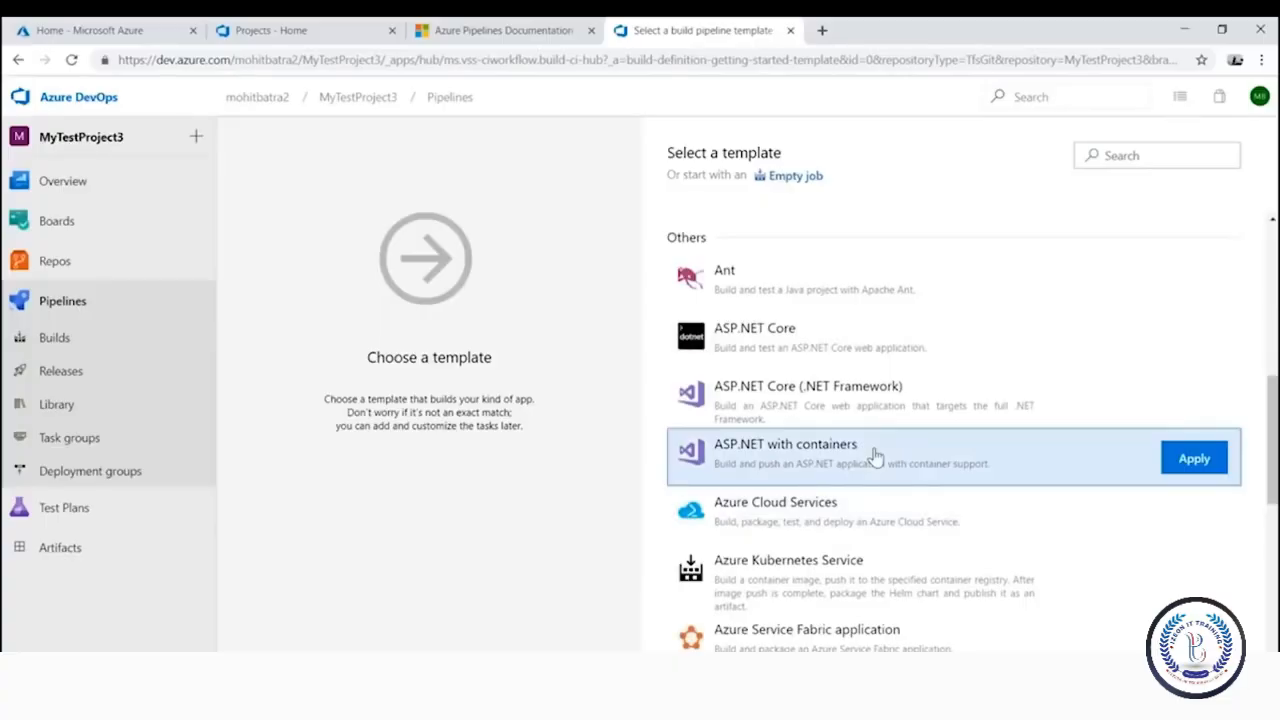
{"action": "scroll", "coordinate": [875, 456], "scroll_direction": "down", "scroll_amount": 2}
{"action": "left_click", "coordinate": [866, 427]}
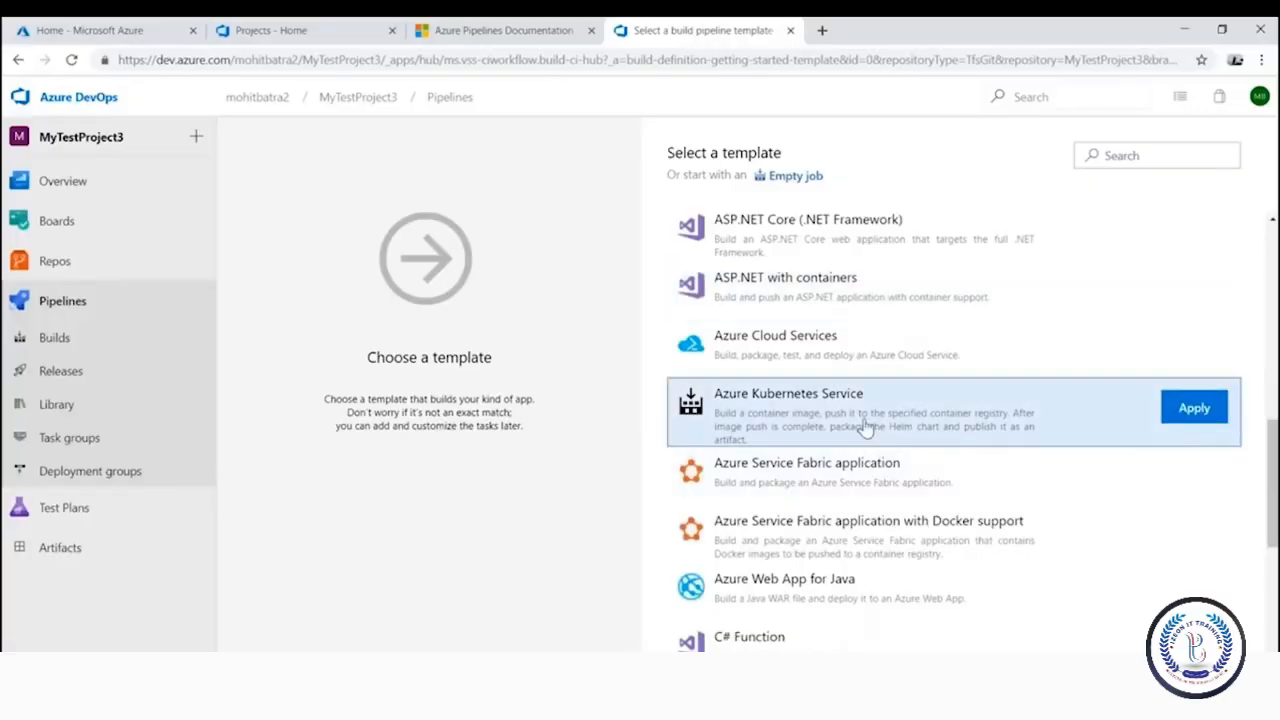
{"action": "scroll", "coordinate": [830, 465], "scroll_direction": "down", "scroll_amount": 3}
{"action": "left_click", "coordinate": [805, 405]}
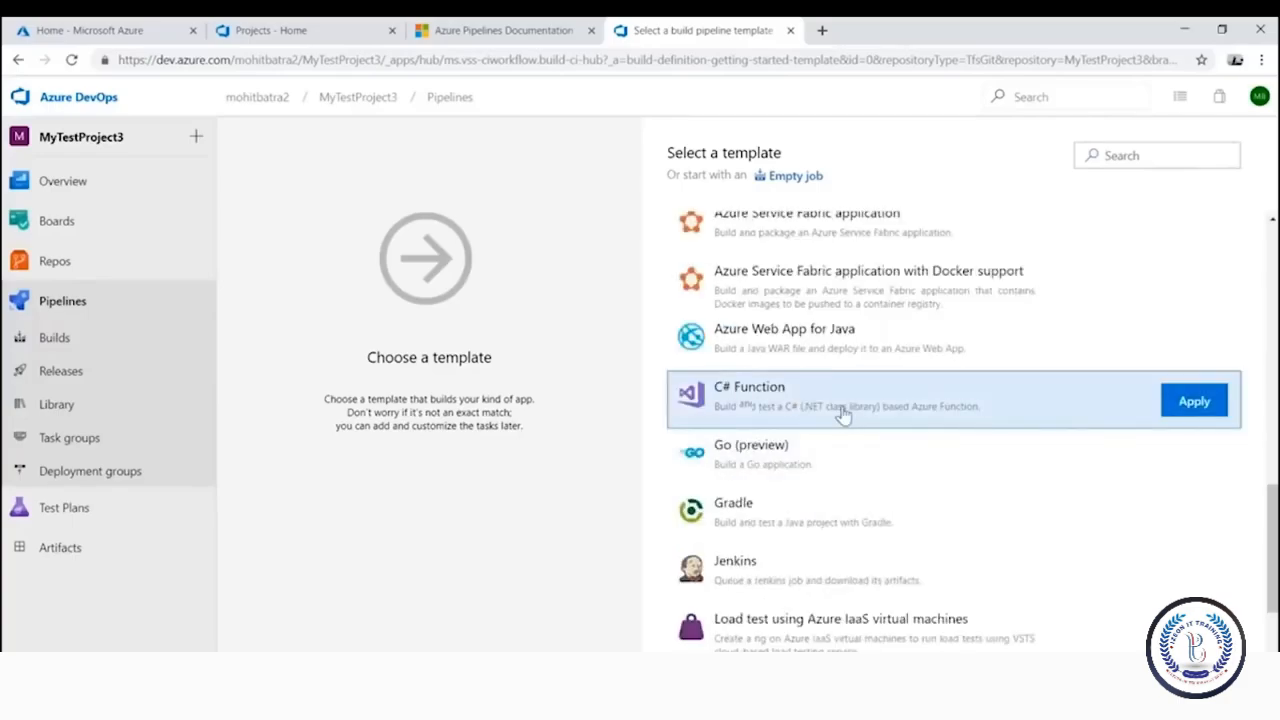
{"action": "left_click", "coordinate": [829, 352]}
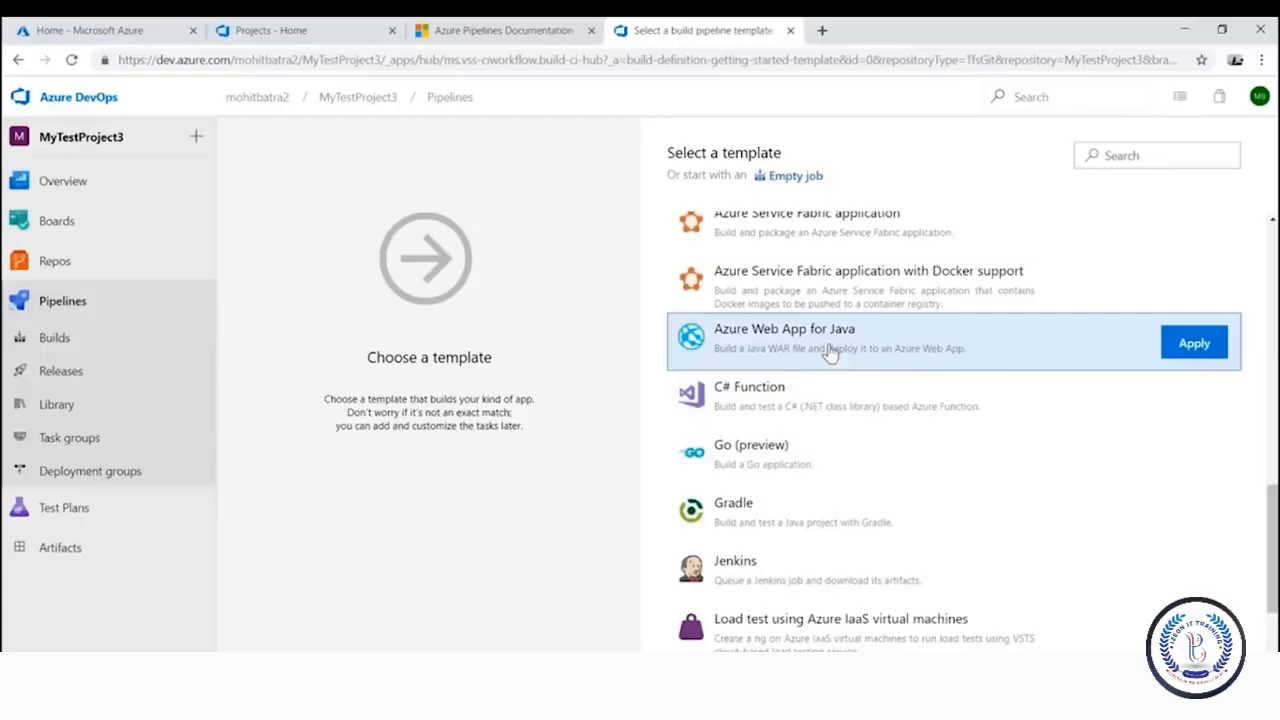
{"action": "scroll", "coordinate": [829, 352], "scroll_direction": "up", "scroll_amount": 10}
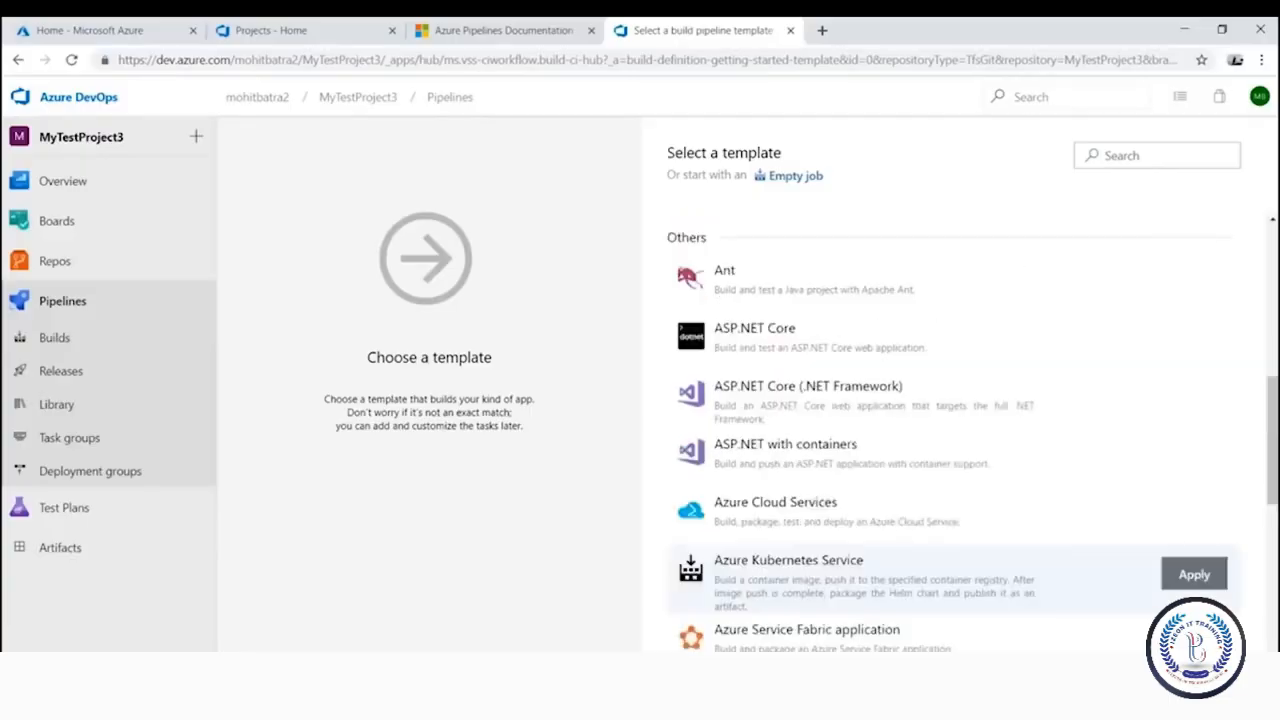
{"action": "scroll", "coordinate": [920, 380], "scroll_direction": "down", "scroll_amount": 1}
Apply the Azure Web App for ASP.NET template to create the pipeline
{"action": "left_click", "coordinate": [855, 462]}
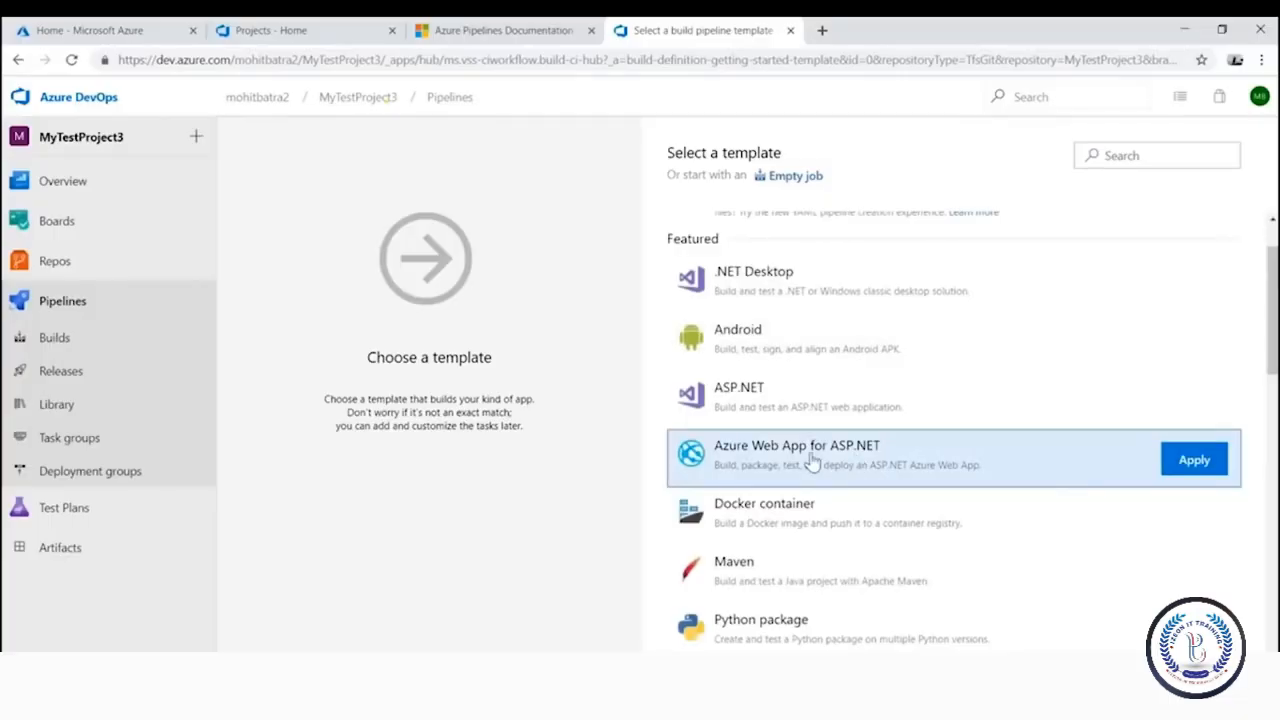
{"action": "left_click", "coordinate": [1196, 461]}
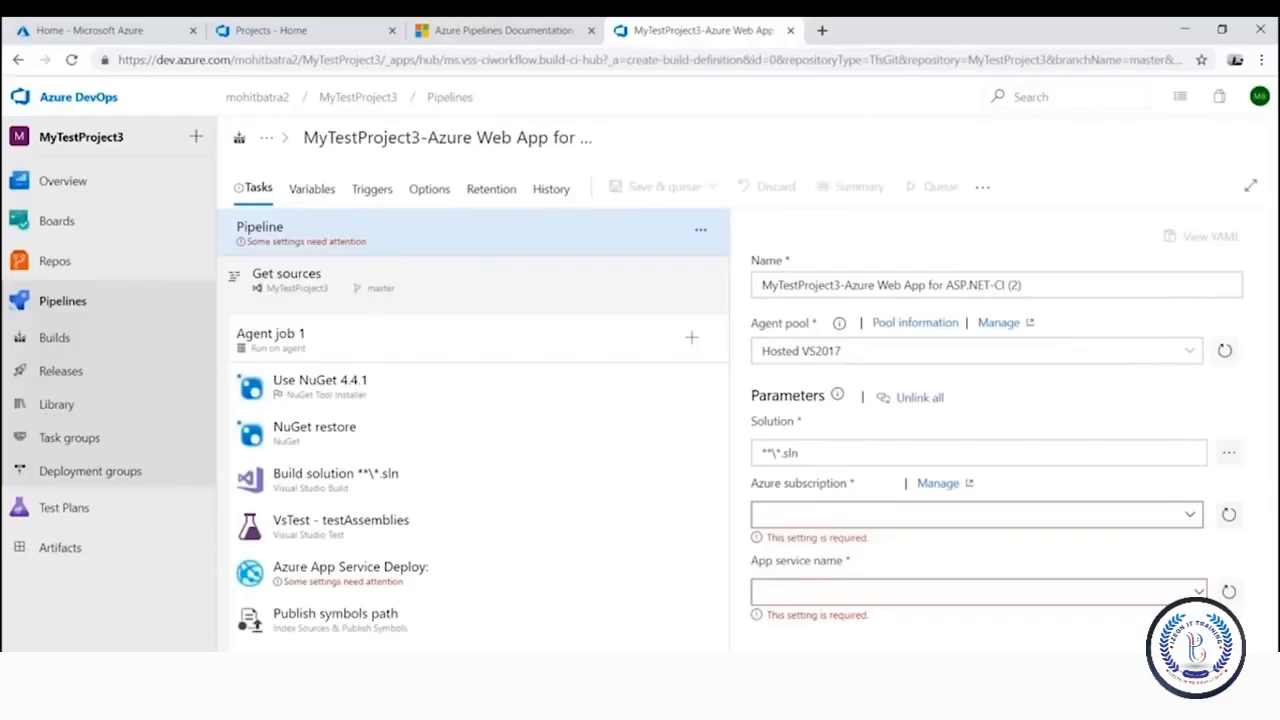
{"action": "left_click", "coordinate": [821, 452]}
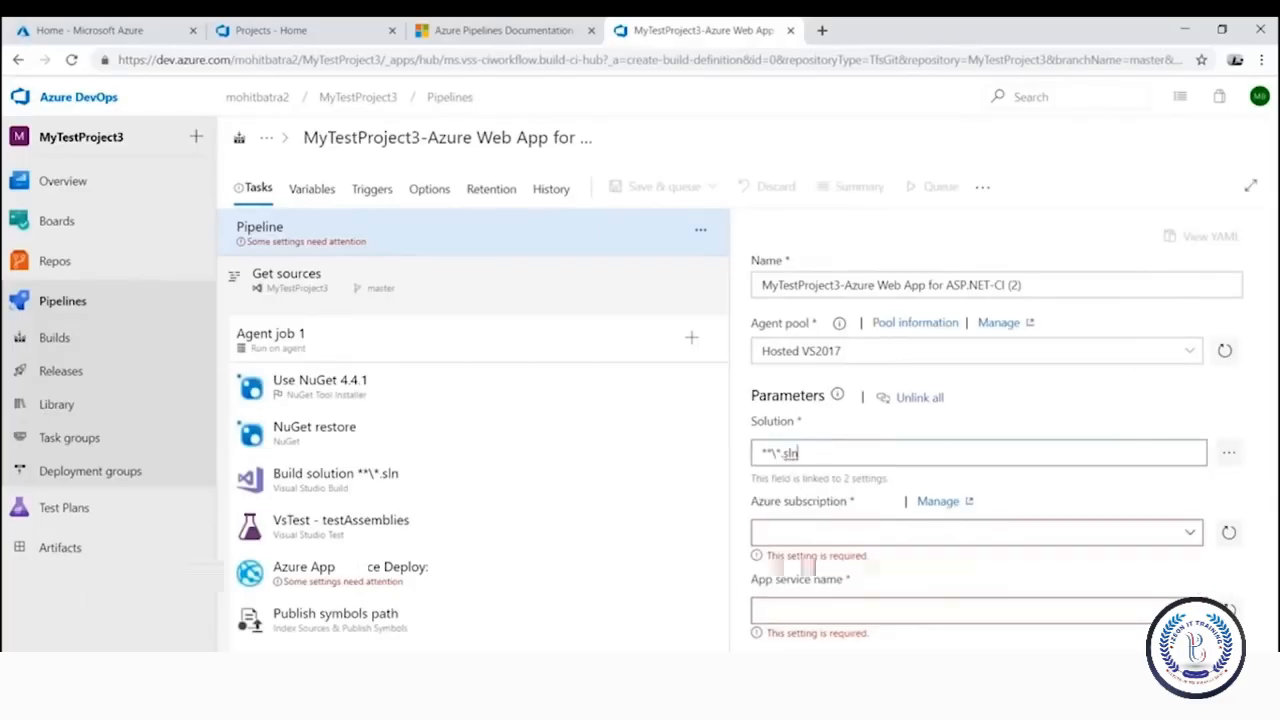
Set the pipeline's Solution path to WebApplication3/WebApplication3.sln
{"action": "left_click", "coordinate": [1228, 452]}
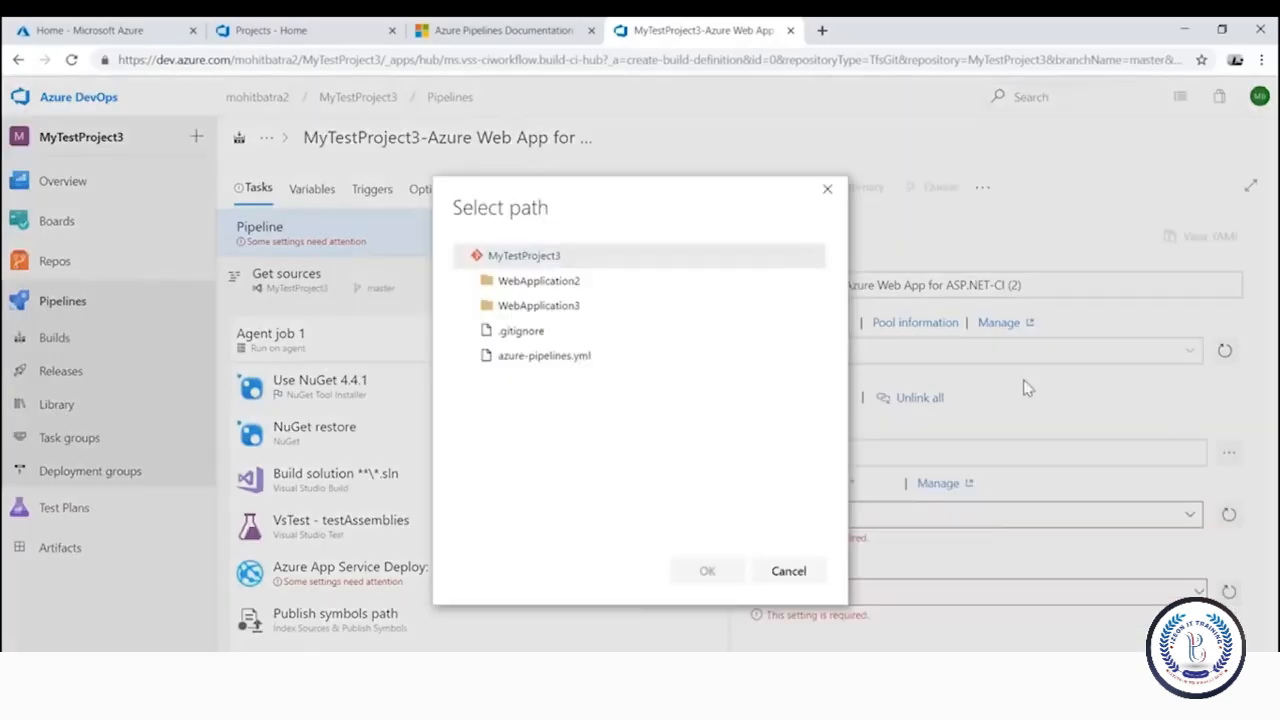
{"action": "left_click", "coordinate": [538, 305]}
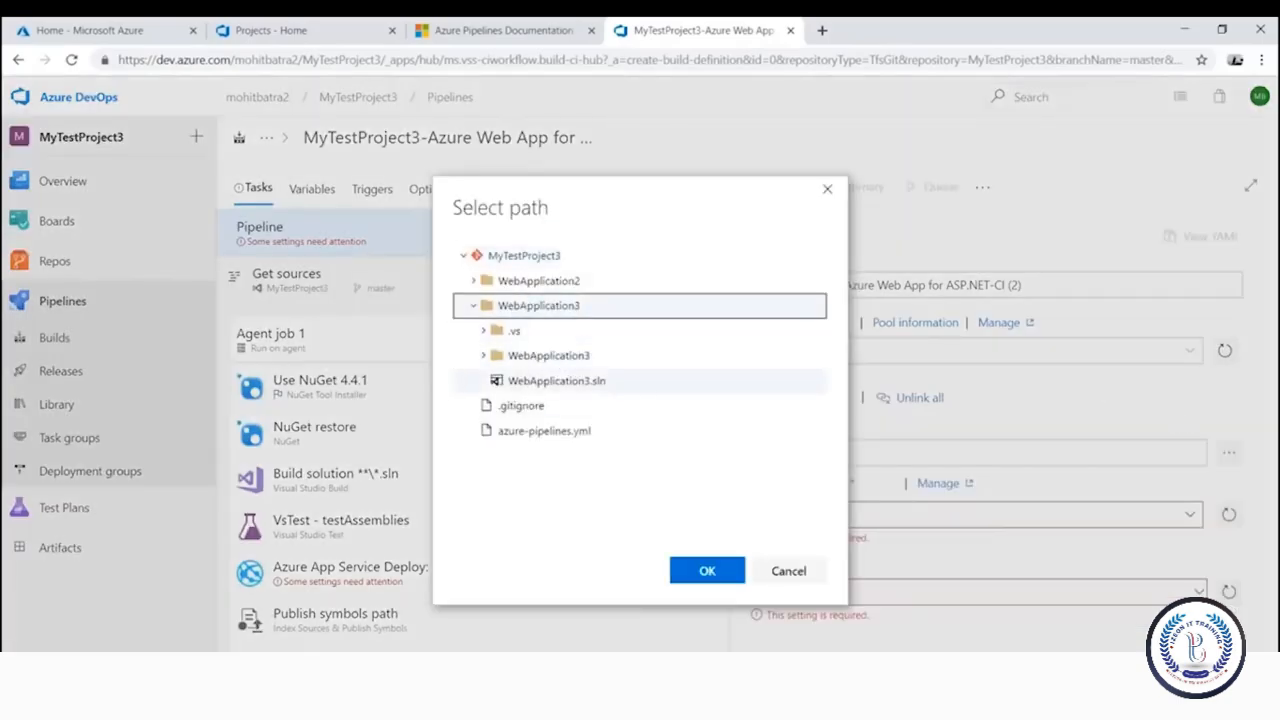
{"action": "left_click", "coordinate": [575, 381]}
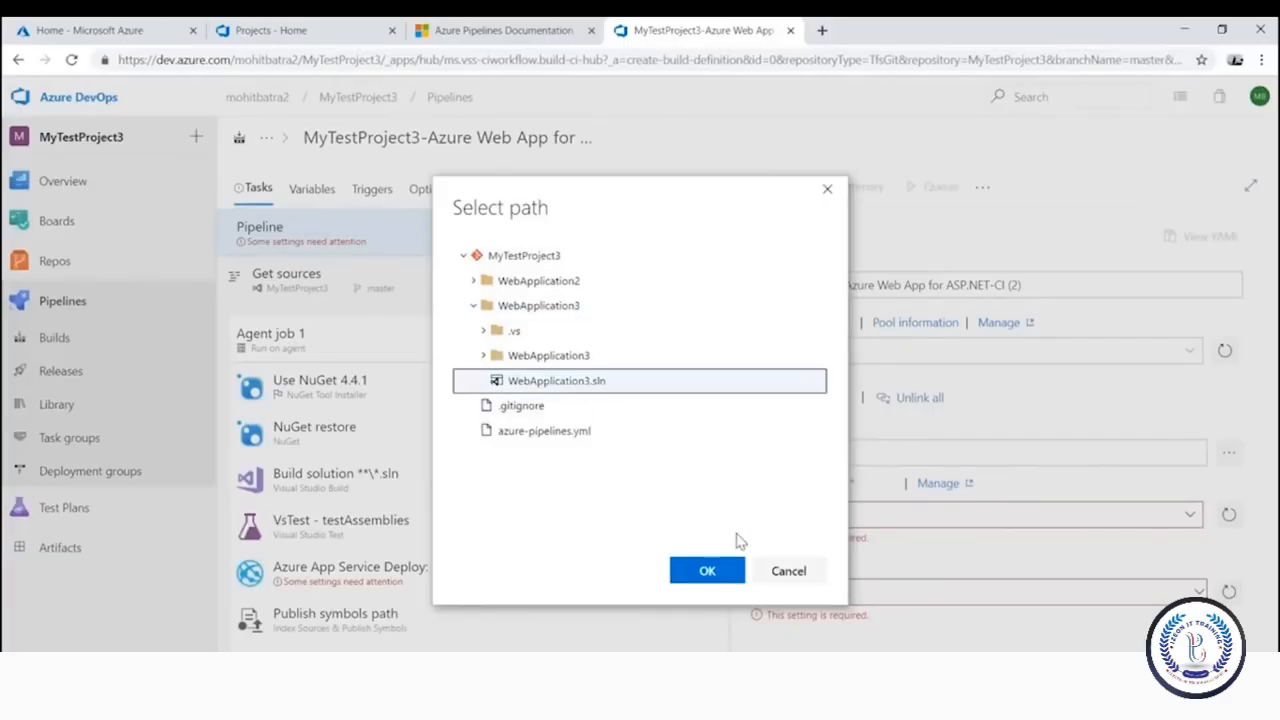
{"action": "left_click", "coordinate": [693, 572]}
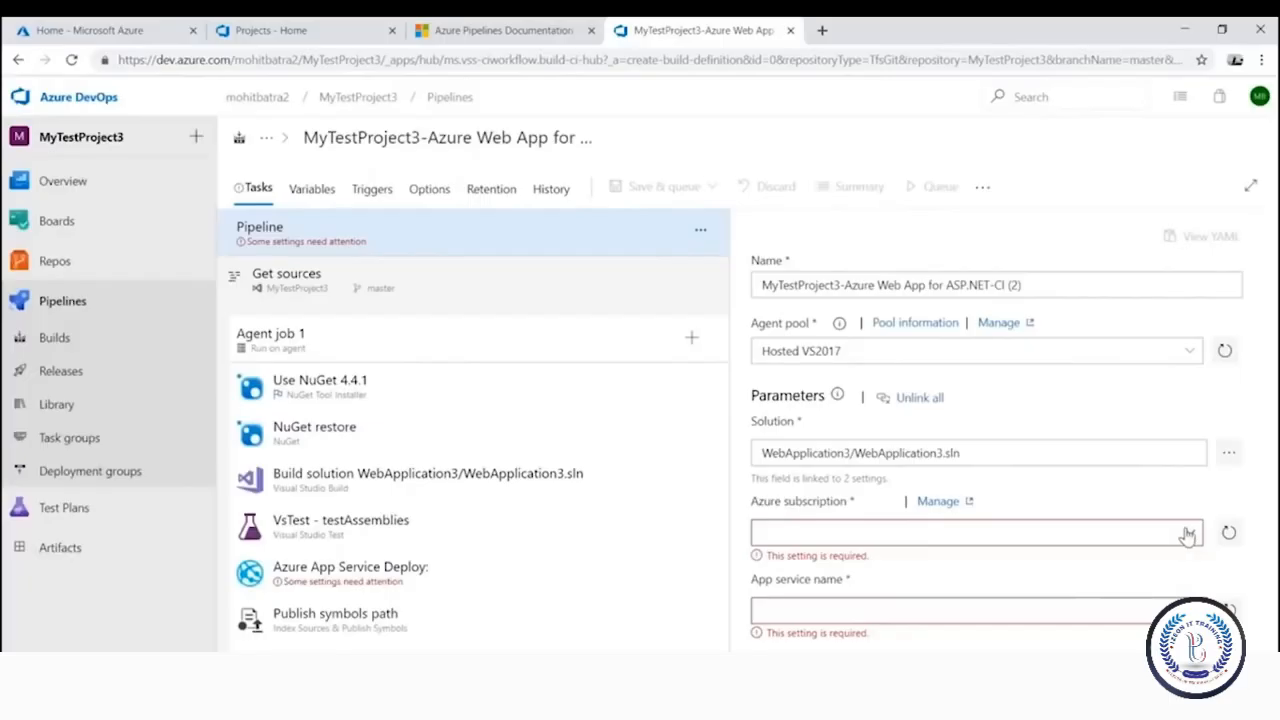
Deploy with the paid Azure subscription to App Service MyTestAppService, and review the deploy task settings
{"action": "left_click", "coordinate": [1186, 536]}
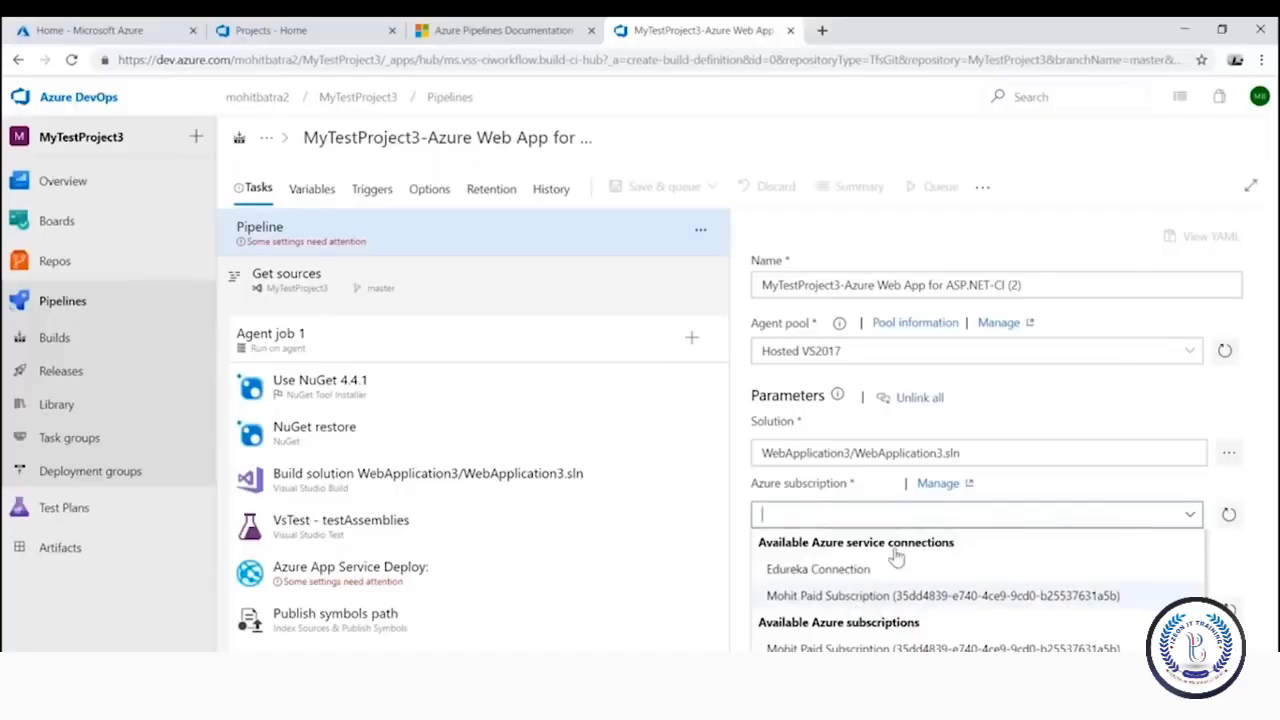
{"action": "left_click", "coordinate": [868, 598]}
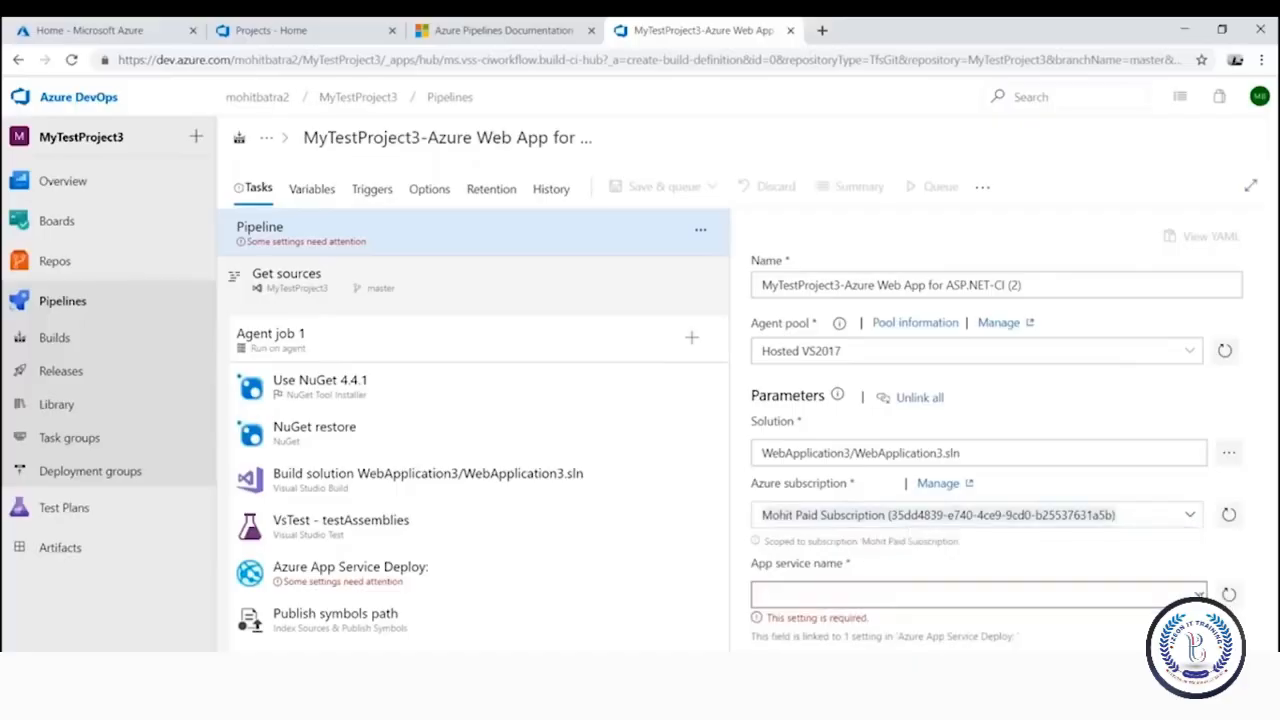
{"action": "left_click", "coordinate": [862, 596]}
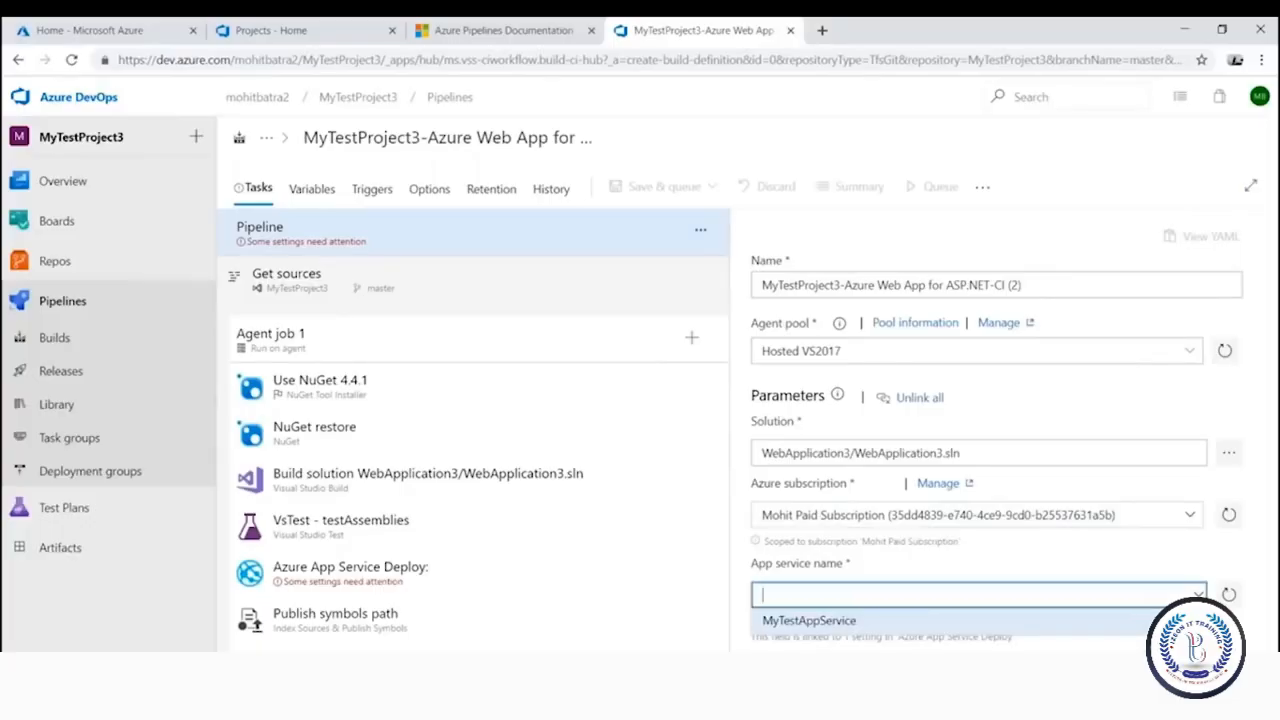
{"action": "left_click", "coordinate": [820, 620]}
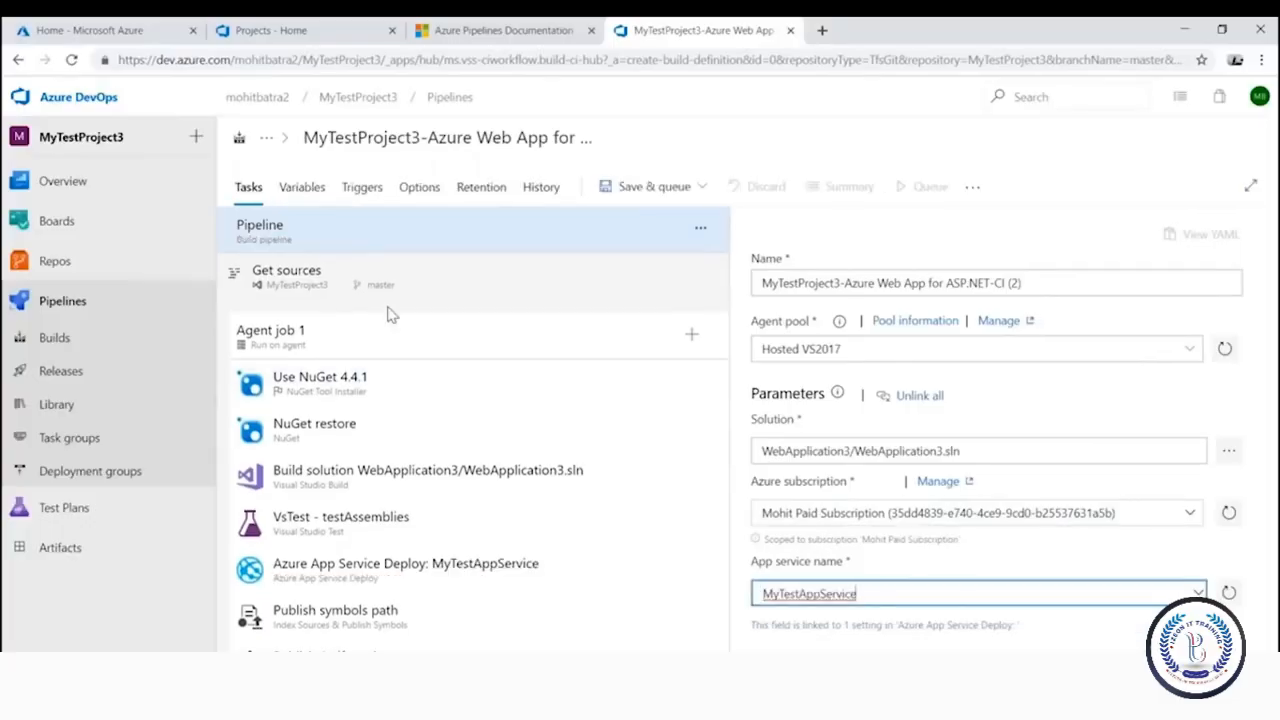
{"action": "left_click", "coordinate": [289, 580]}
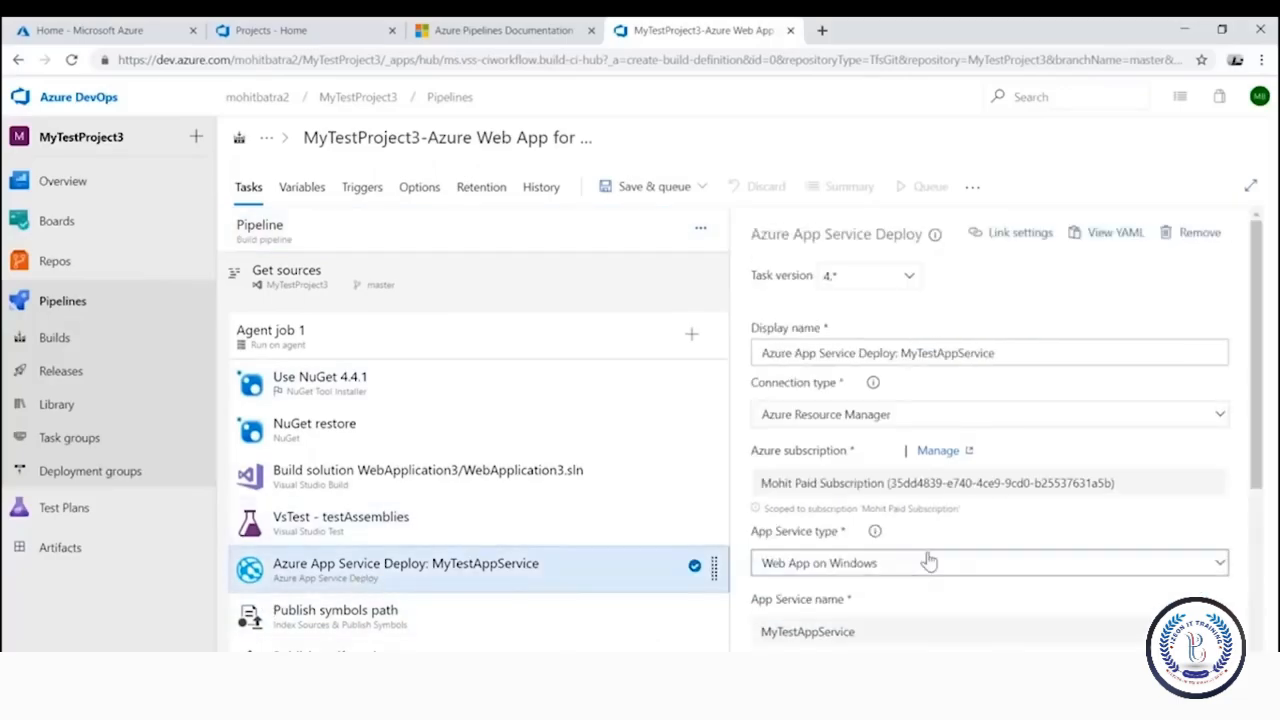
{"action": "scroll", "coordinate": [929, 560], "scroll_direction": "down", "scroll_amount": 2}
{"action": "scroll", "coordinate": [882, 494], "scroll_direction": "up", "scroll_amount": 3}
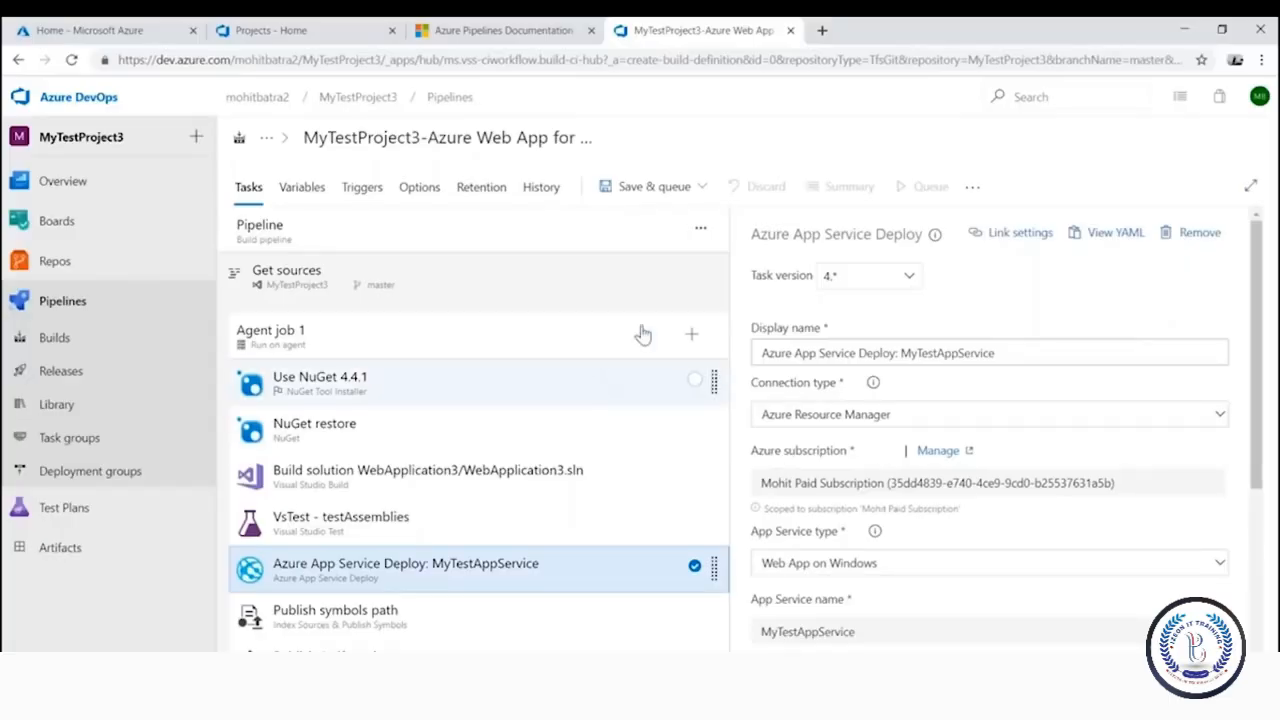
Save and queue the pipeline, then open the queued build #20190328.1
{"action": "left_click", "coordinate": [665, 189]}
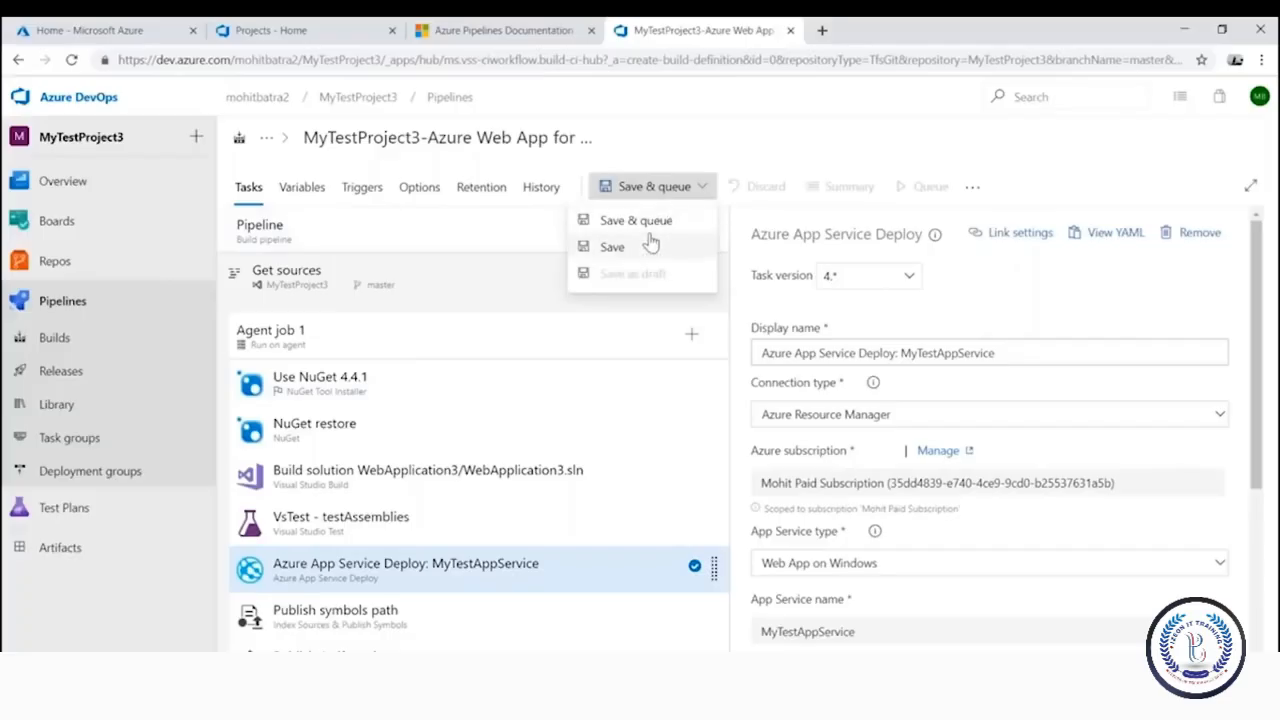
{"action": "left_click", "coordinate": [654, 230]}
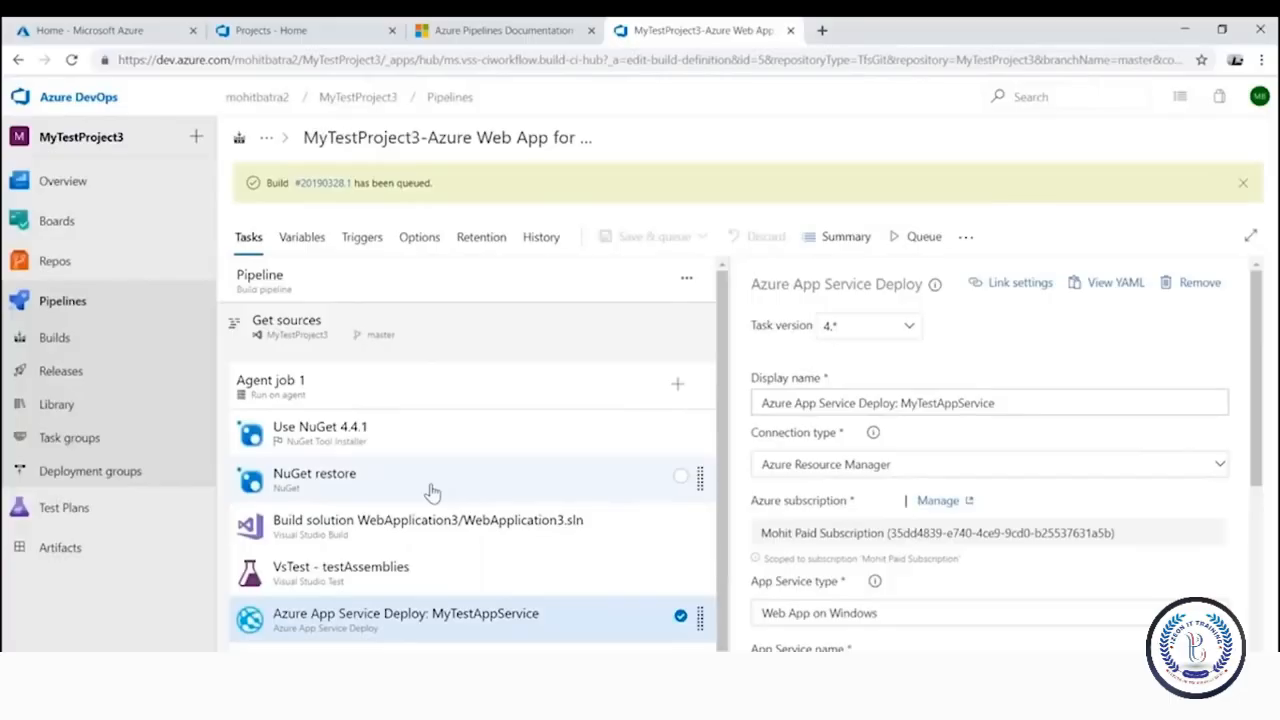
{"action": "left_click", "coordinate": [313, 184]}
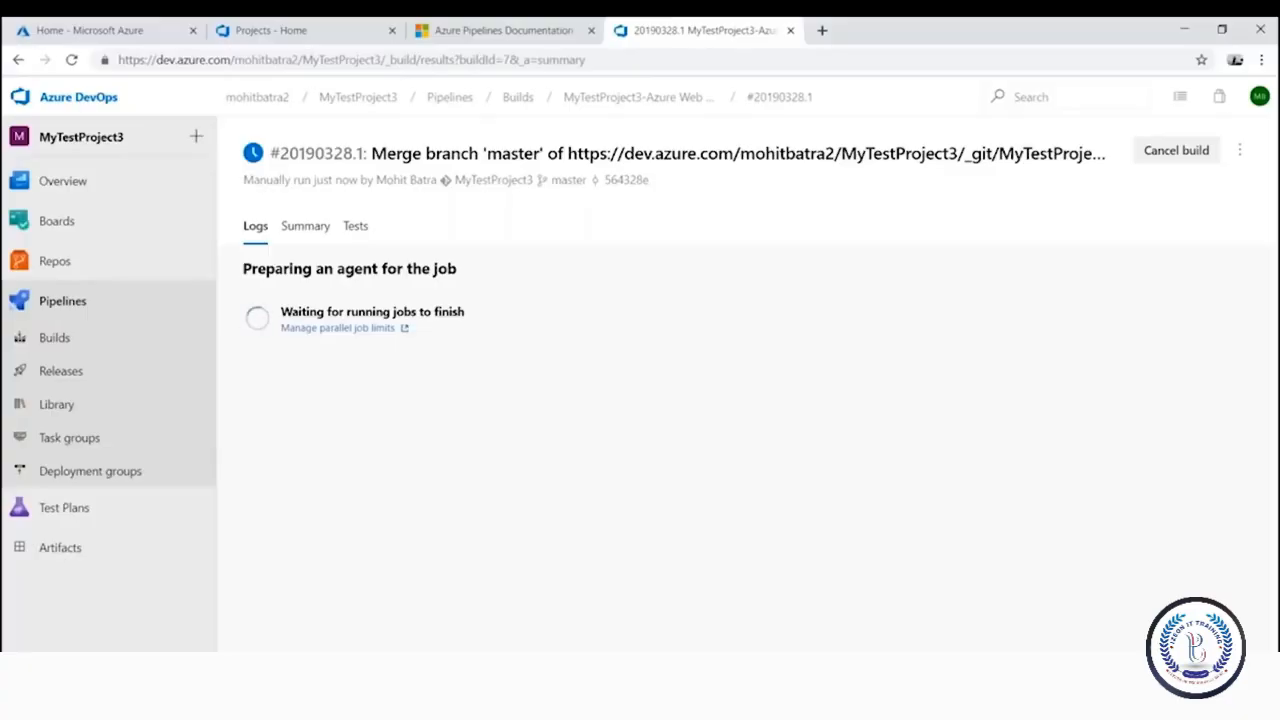
Open successful build 20190328.1 of ASP.NET-CI (1) and review its Initialize job log
{"action": "left_click", "coordinate": [97, 340]}
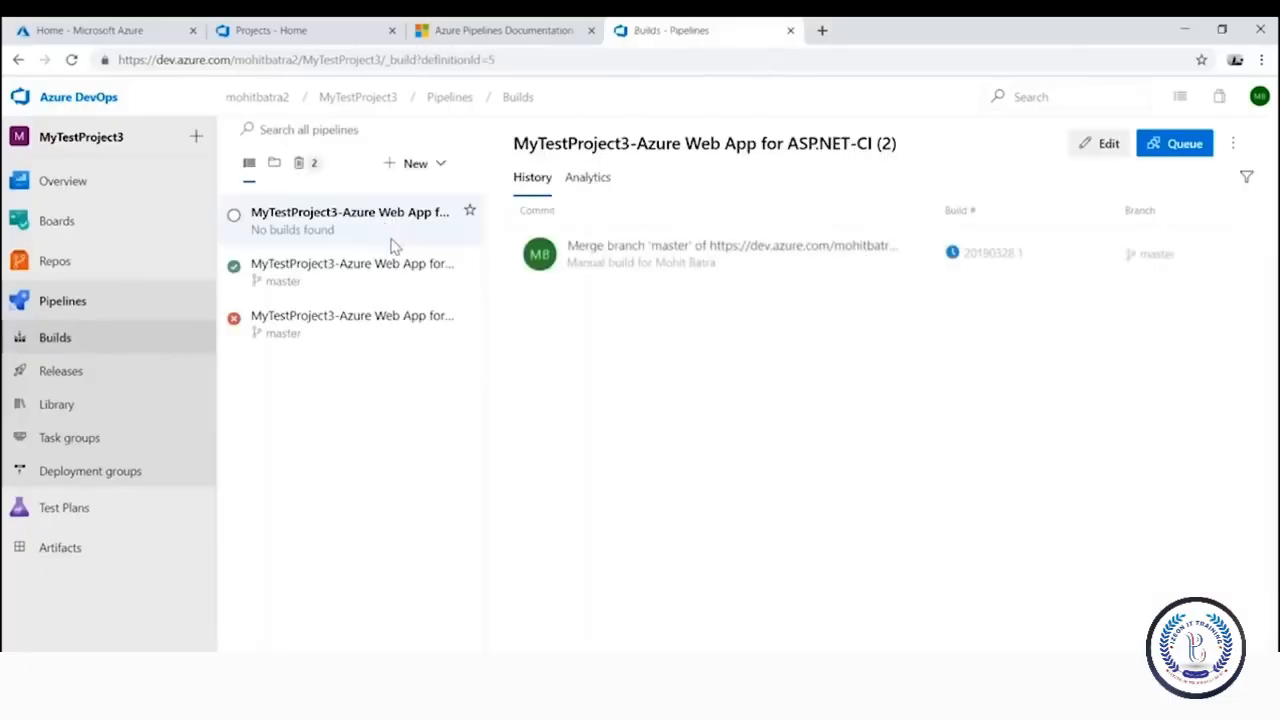
{"action": "left_click", "coordinate": [345, 283]}
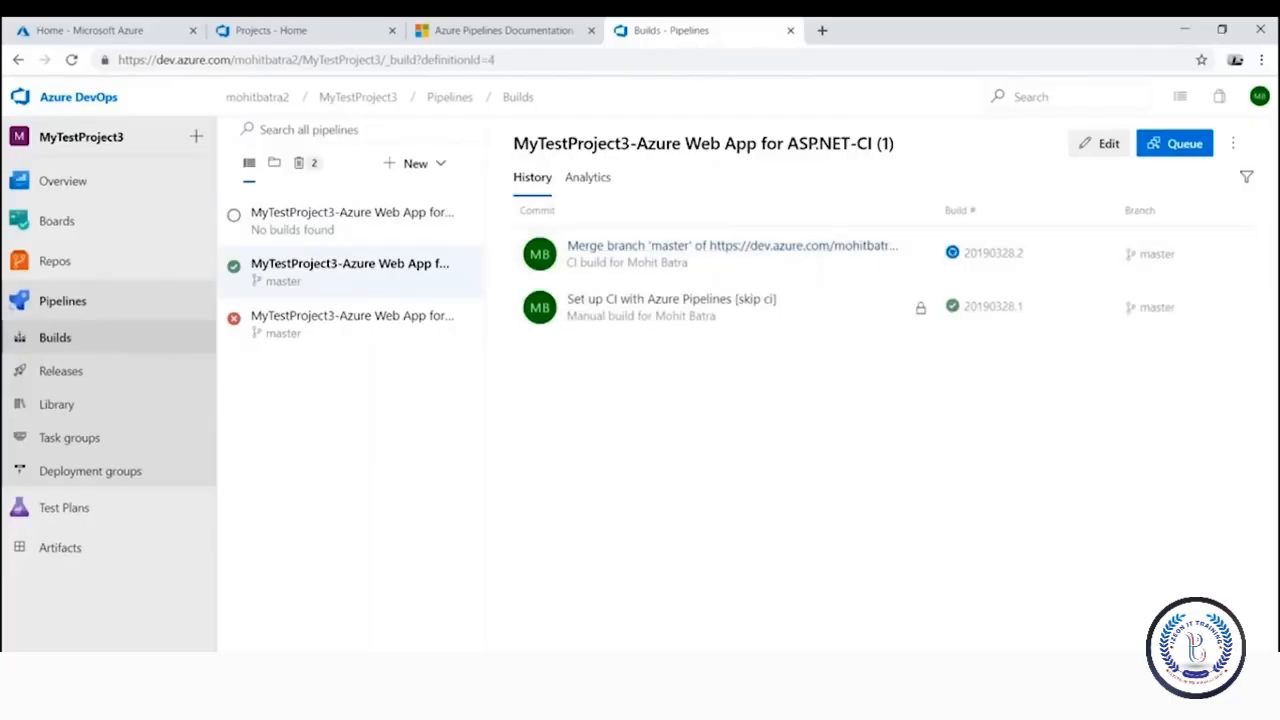
{"action": "left_click", "coordinate": [698, 300]}
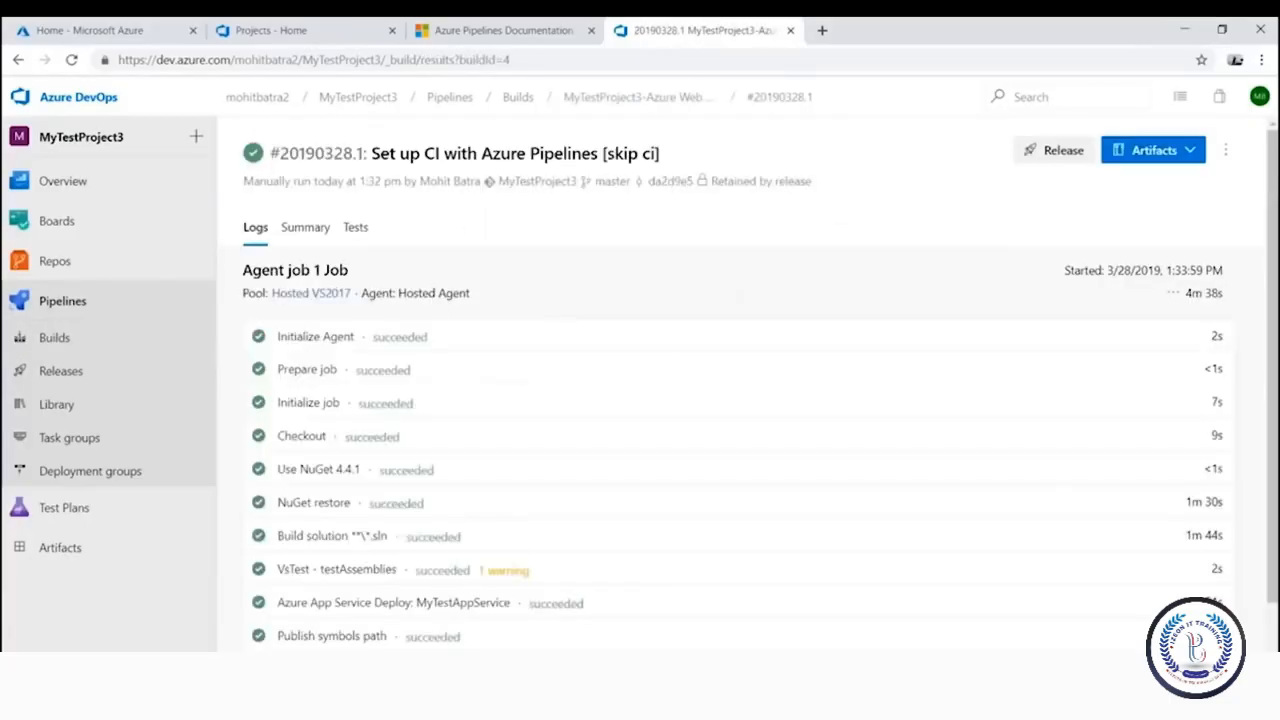
{"action": "scroll", "coordinate": [517, 373], "scroll_direction": "down", "scroll_amount": 2}
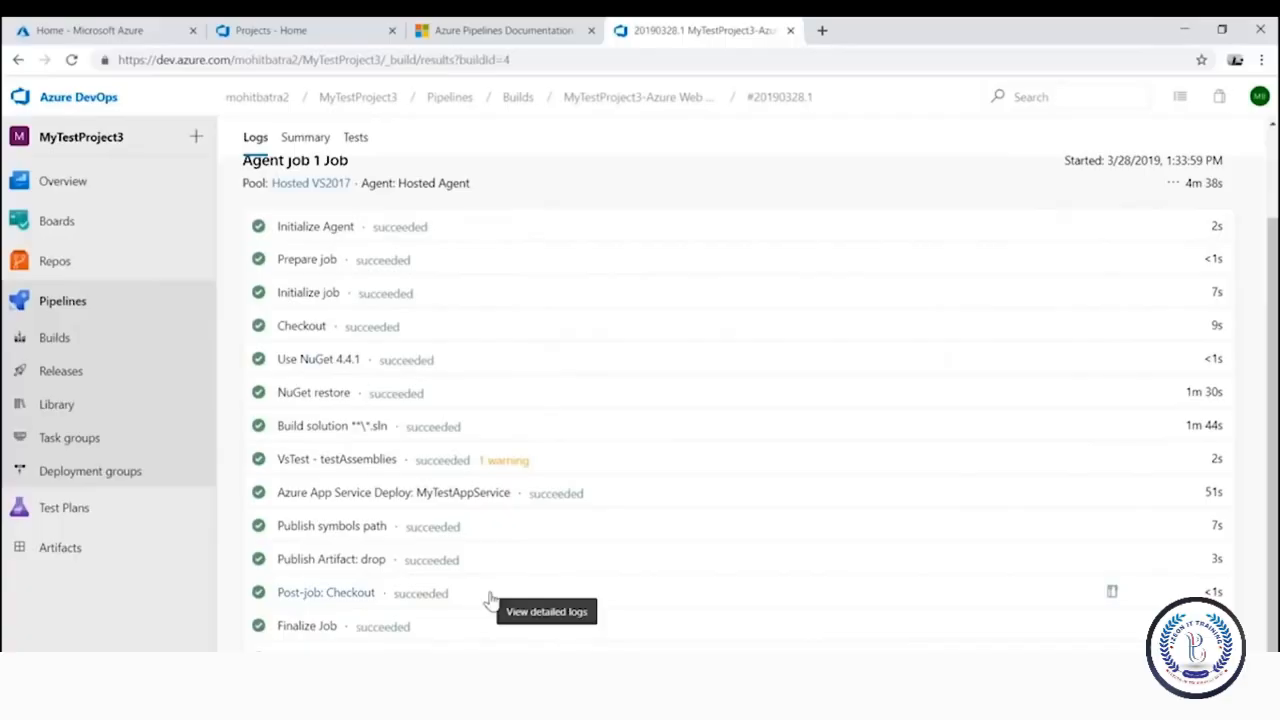
{"action": "left_click", "coordinate": [310, 298]}
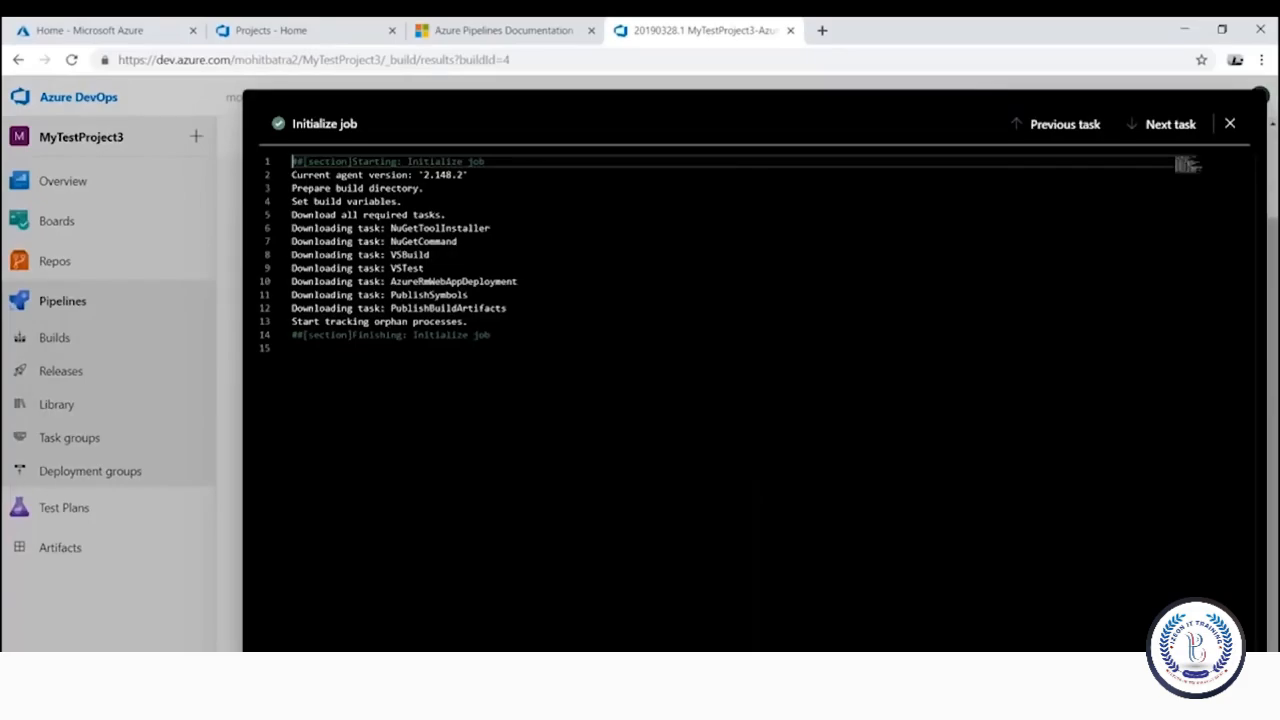
{"action": "left_click", "coordinate": [1230, 124]}
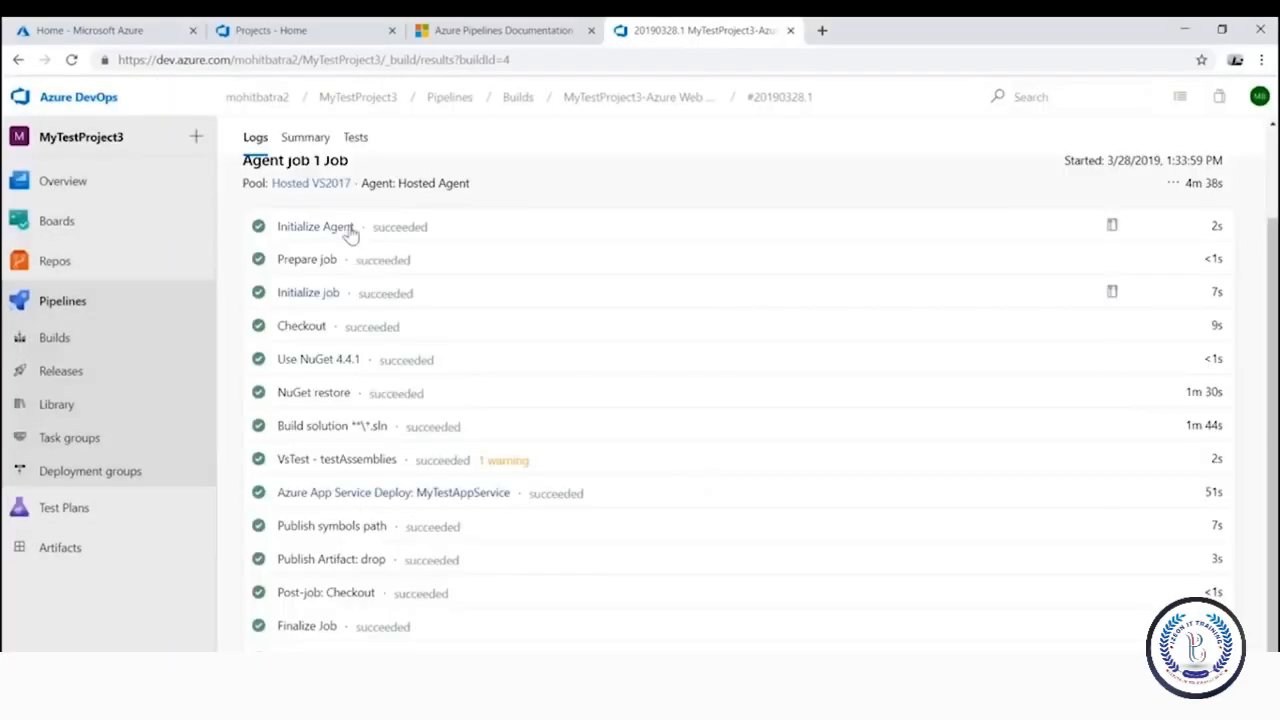
Review the Build solution log, highlighting the WebApplication2.sln reference and file-copying lines
{"action": "left_click", "coordinate": [343, 444]}
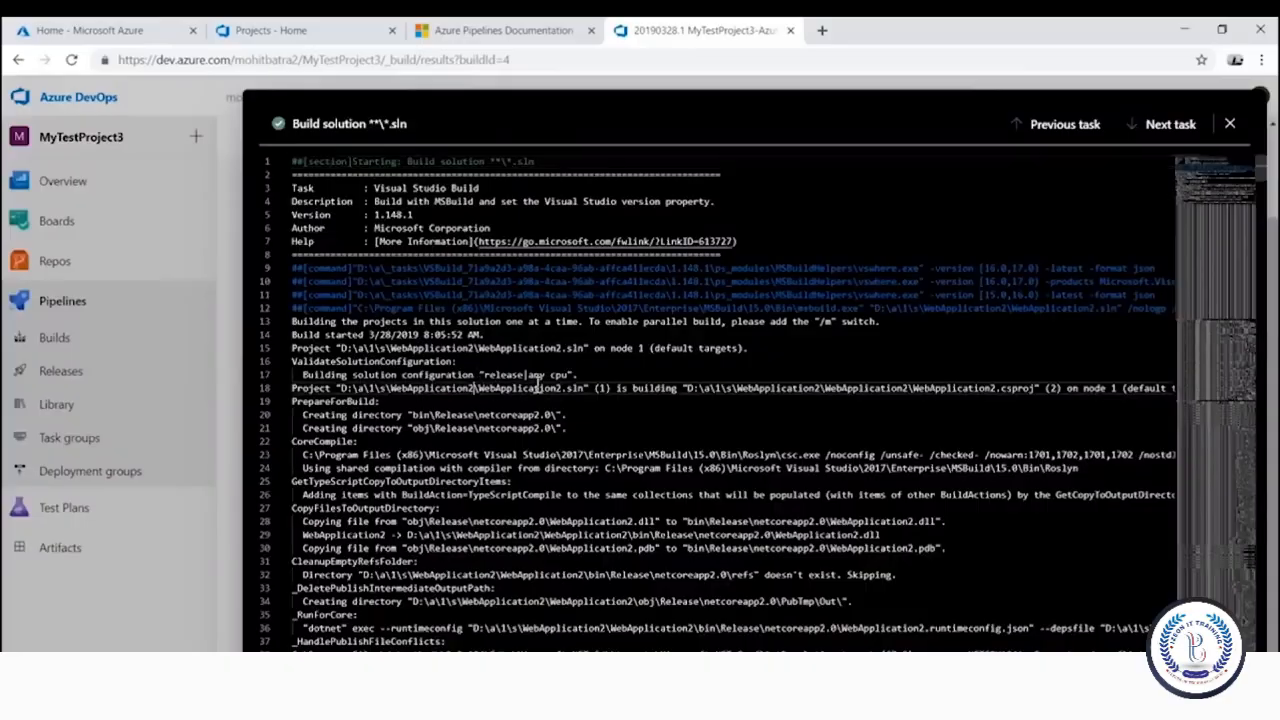
{"action": "left_click_drag", "start_coordinate": [477, 388], "coordinate": [588, 388]}
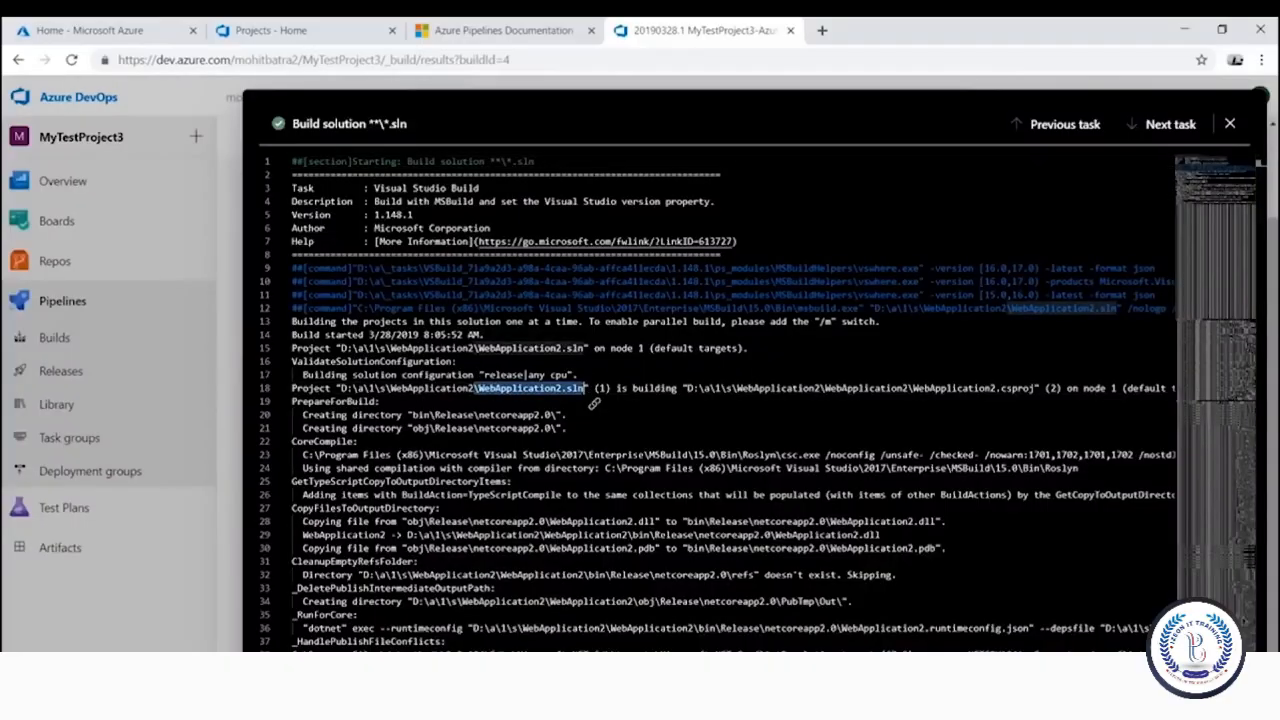
{"action": "scroll", "coordinate": [549, 608], "scroll_direction": "down", "scroll_amount": 2}
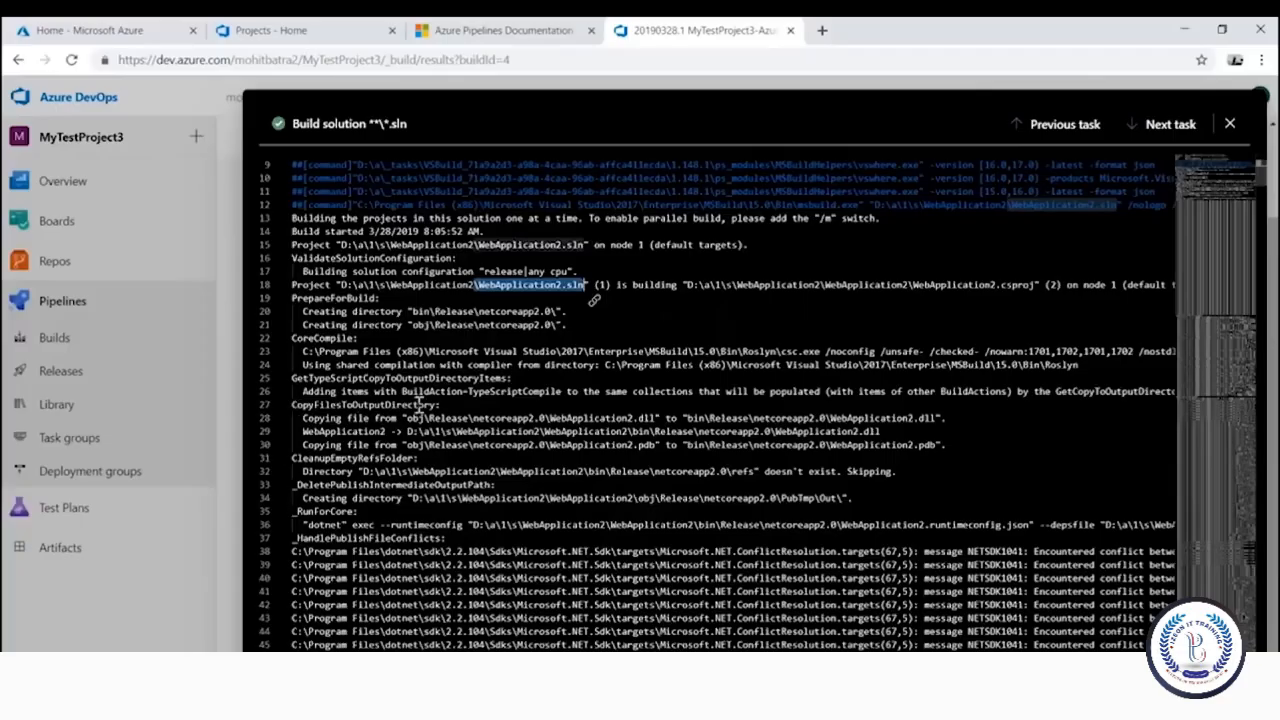
{"action": "left_click_drag", "start_coordinate": [468, 412], "coordinate": [319, 406]}
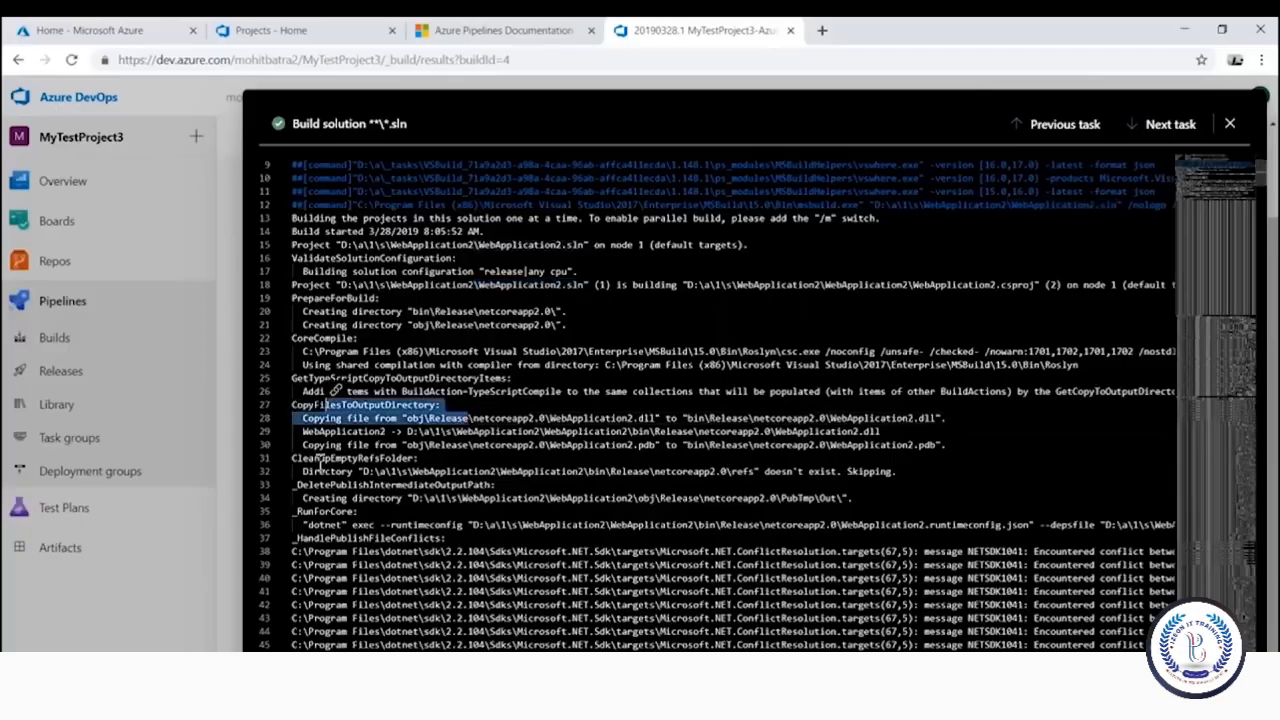
{"action": "left_click_drag", "start_coordinate": [310, 461], "coordinate": [419, 462]}
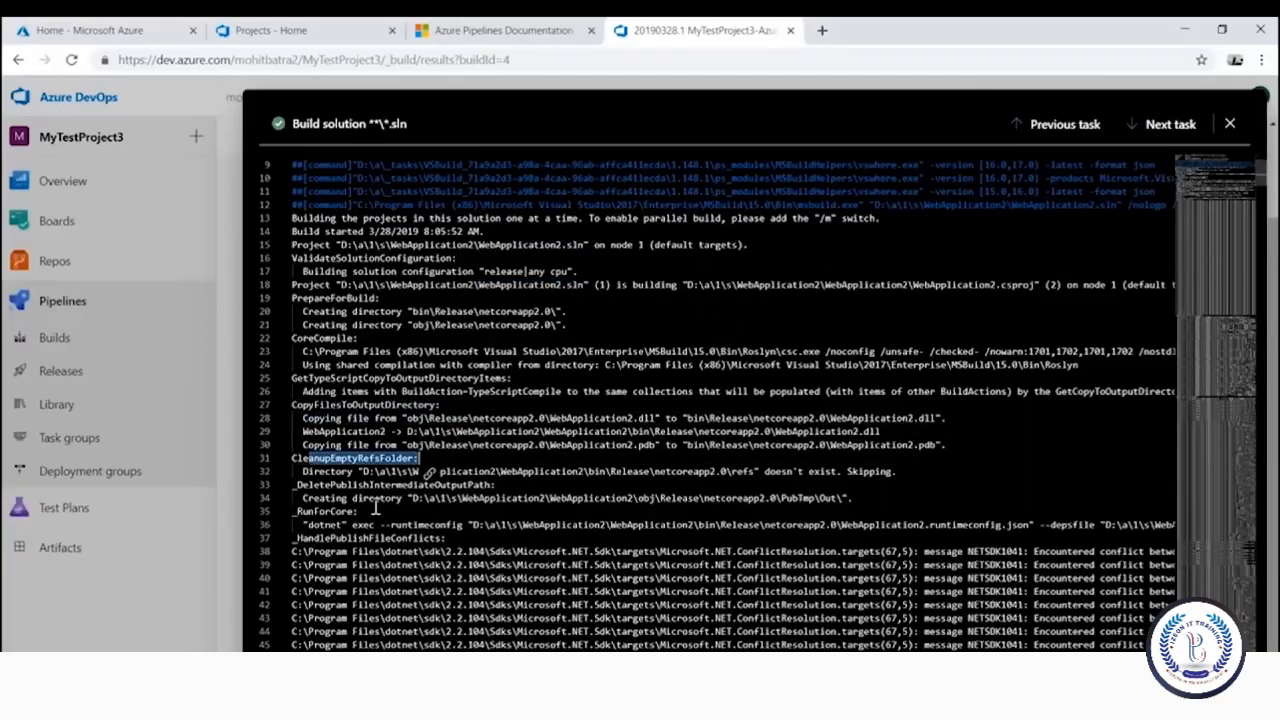
{"action": "scroll", "coordinate": [376, 507], "scroll_direction": "down", "scroll_amount": 2}
{"action": "scroll", "coordinate": [376, 507], "scroll_direction": "down", "scroll_amount": 3}
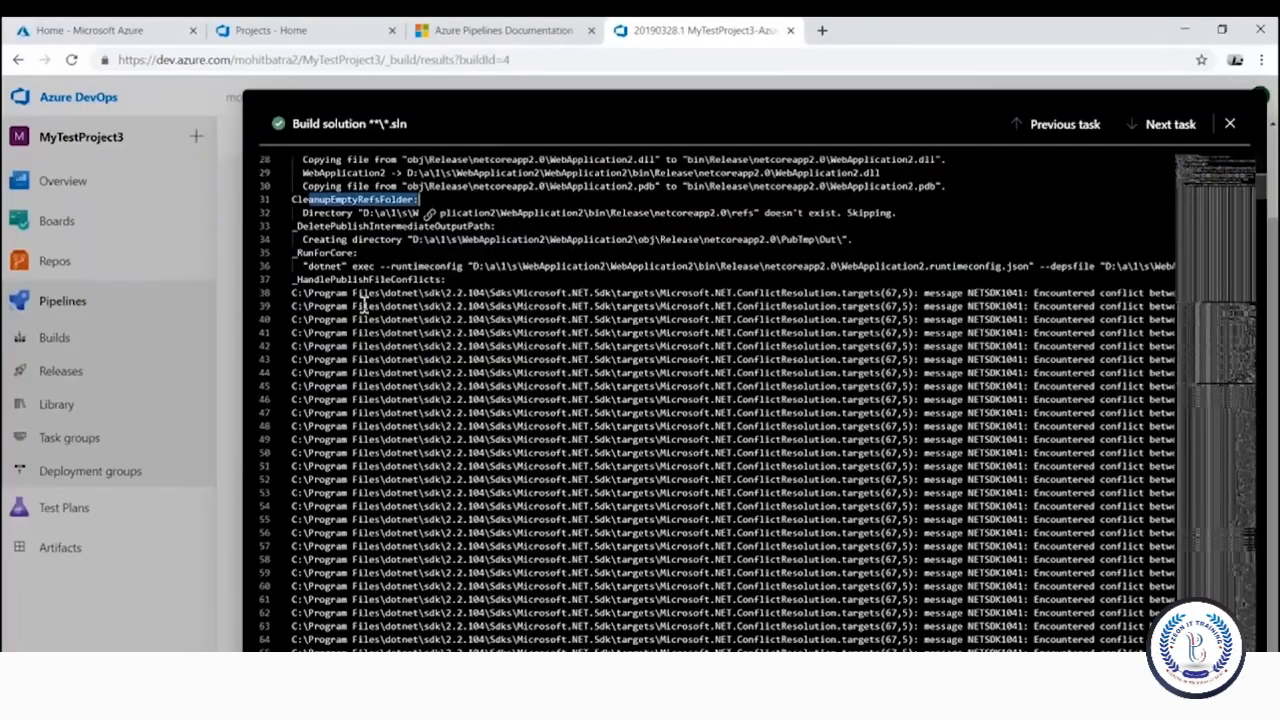
{"action": "left_click", "coordinate": [1230, 123]}
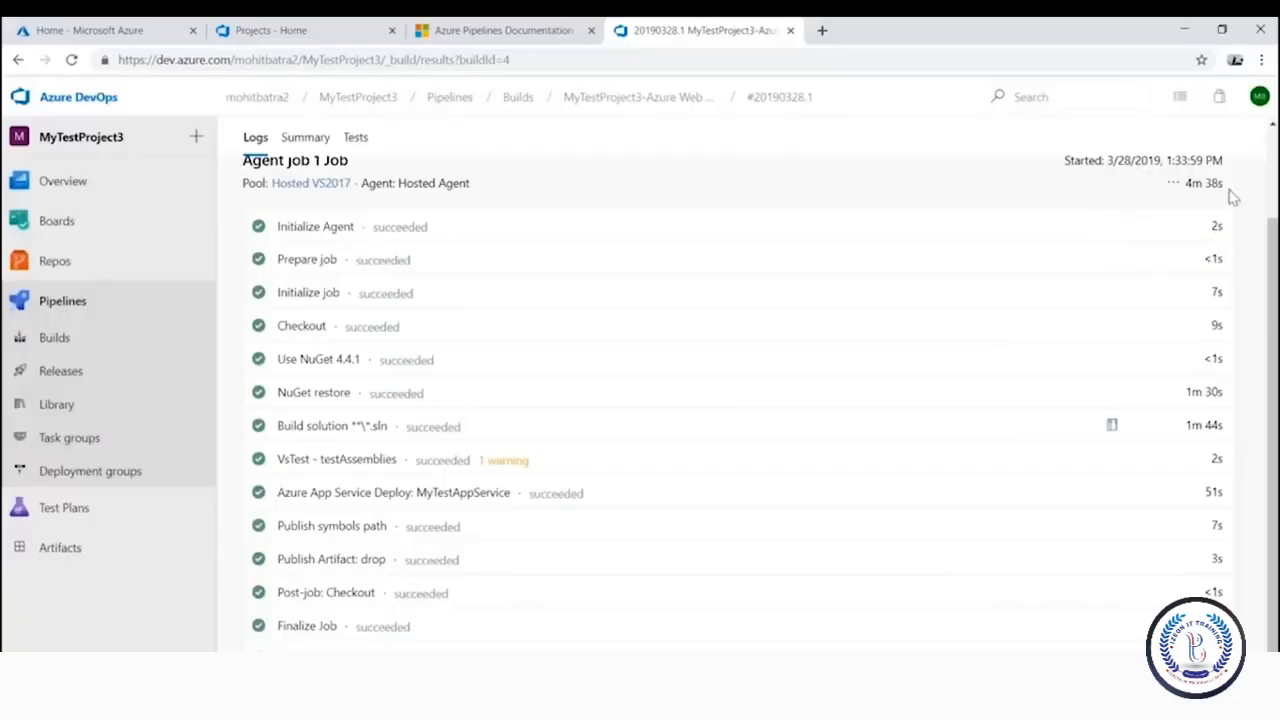
Note the 4m 38s build duration, then create Release-2 from build 20190328.1 and open it
{"action": "left_click_drag", "start_coordinate": [1236, 186], "coordinate": [1183, 193]}
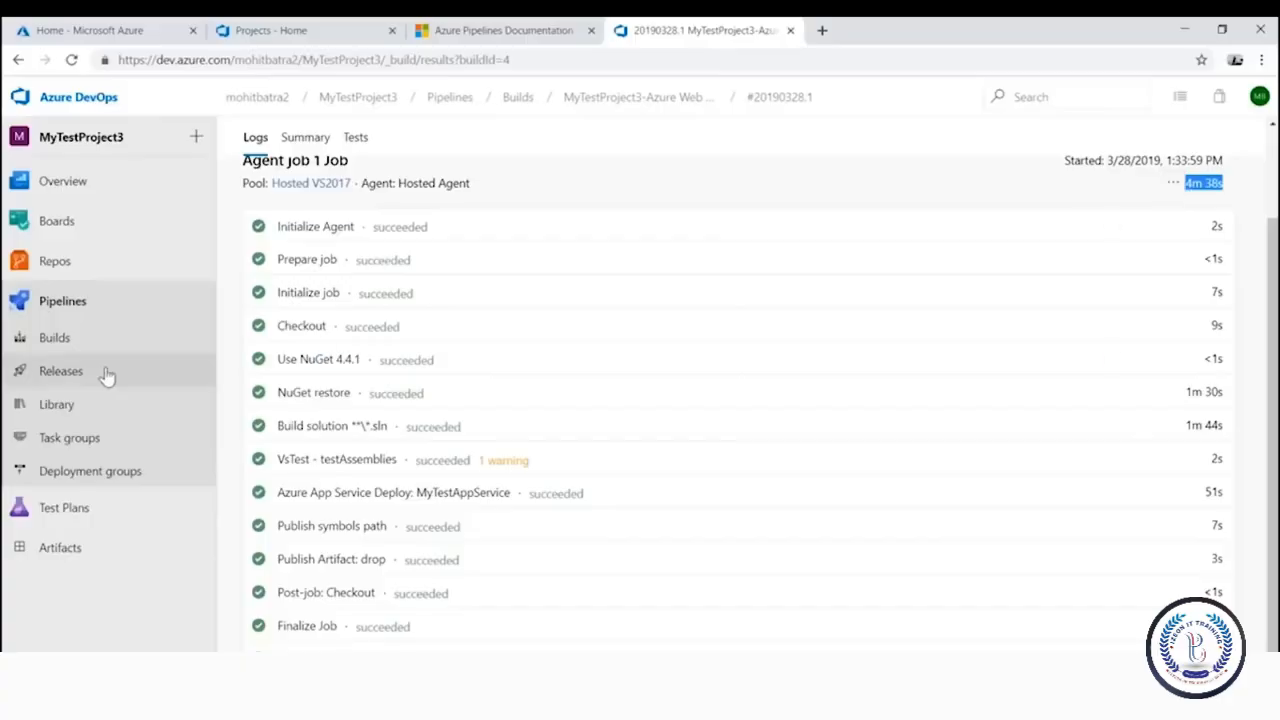
{"action": "scroll", "coordinate": [297, 320], "scroll_direction": "up", "scroll_amount": 2}
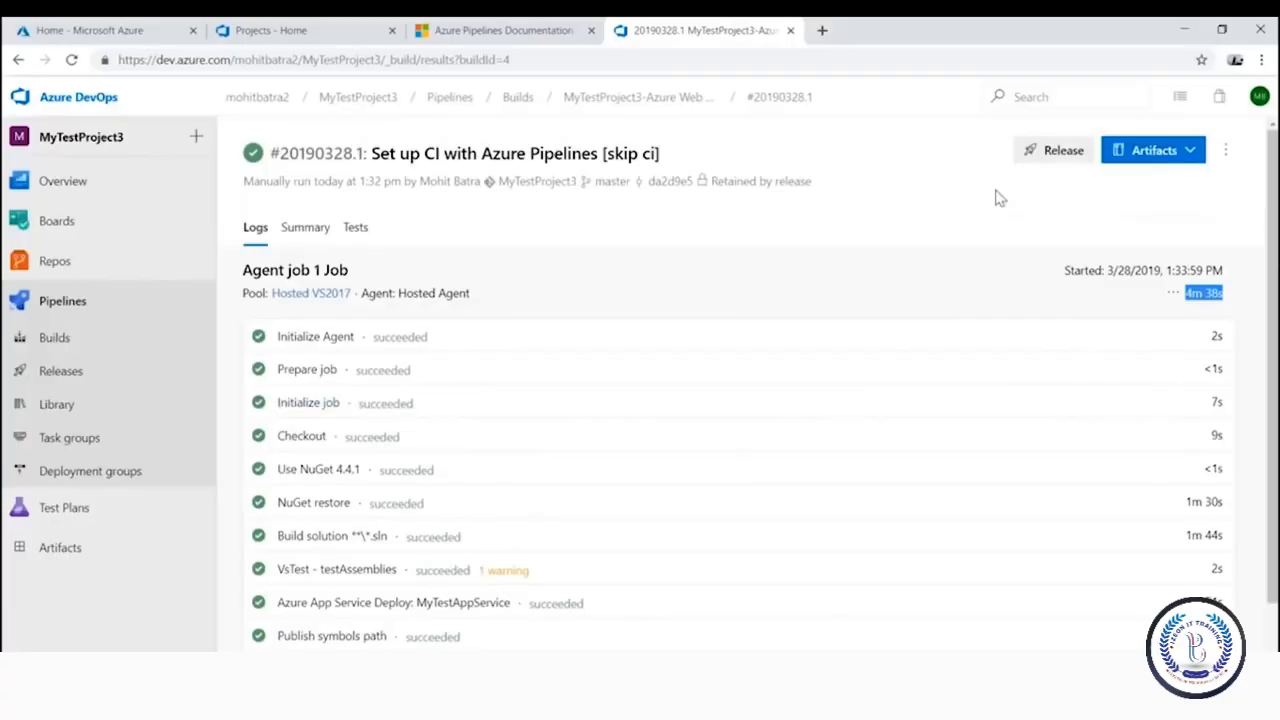
{"action": "left_click", "coordinate": [1060, 151]}
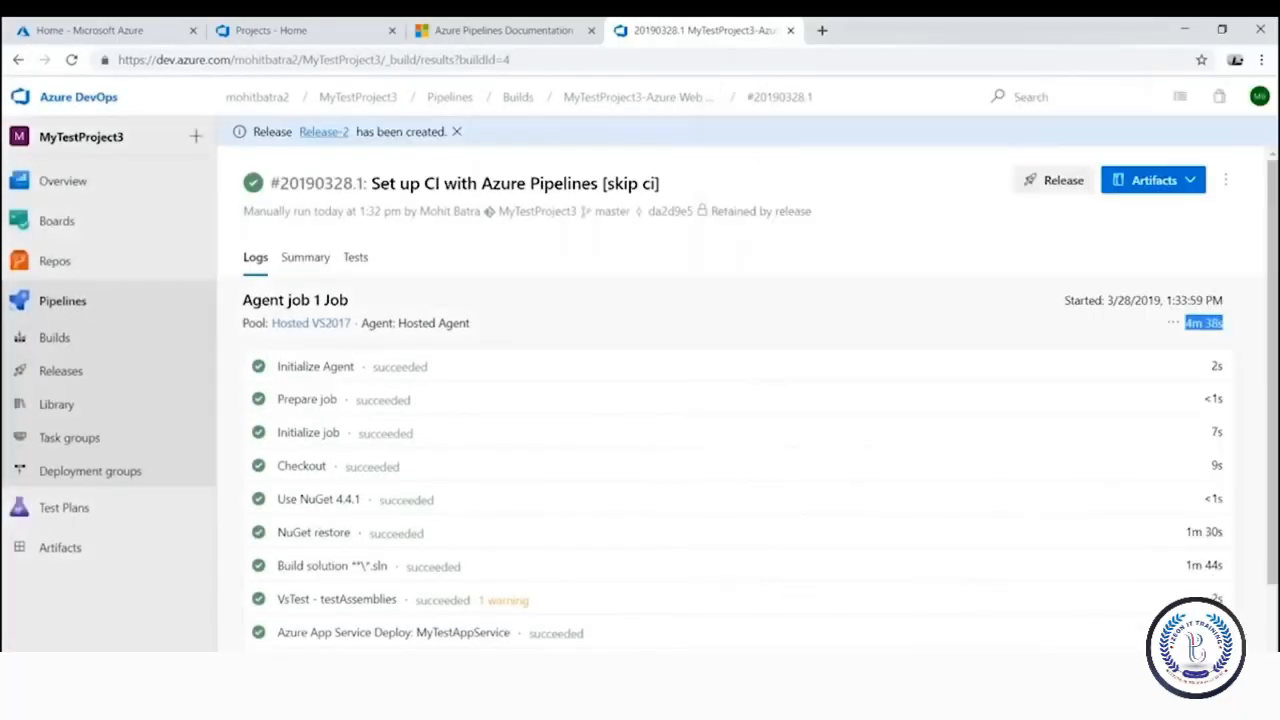
{"action": "left_click", "coordinate": [315, 134]}
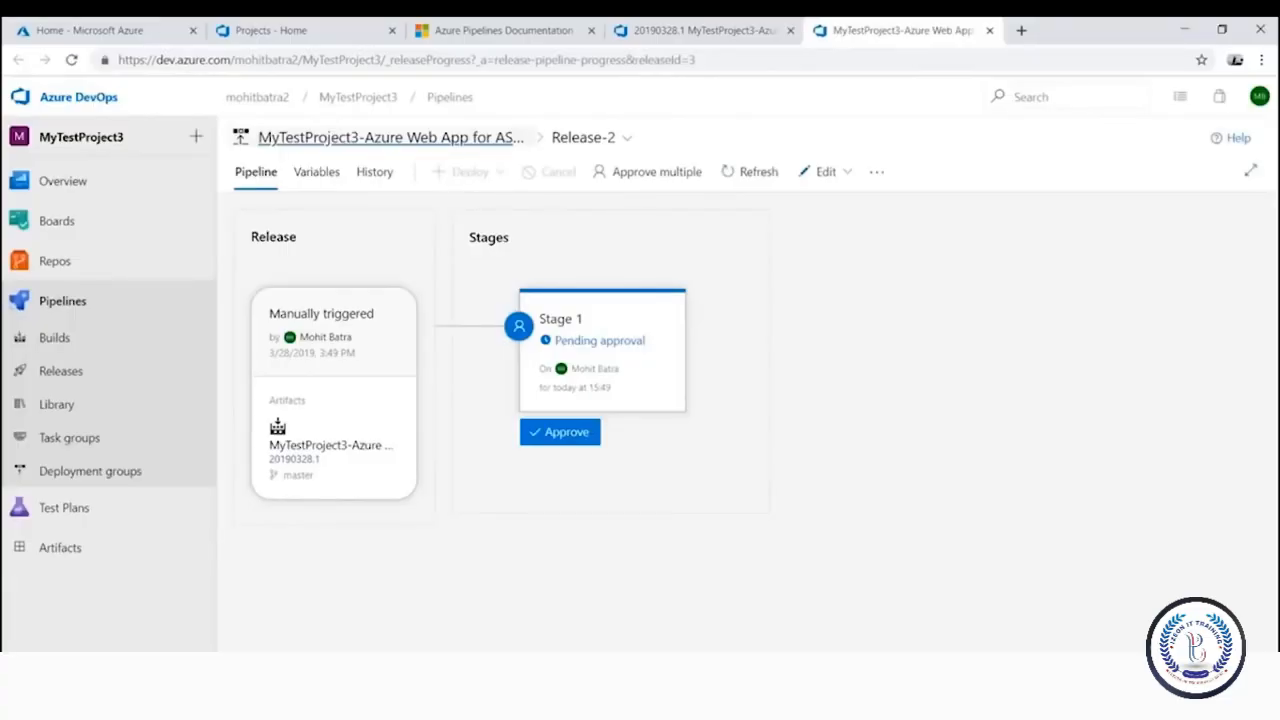
From Releases, start a new release pipeline and browse the Stage 1 deployment templates
{"action": "left_click", "coordinate": [61, 371]}
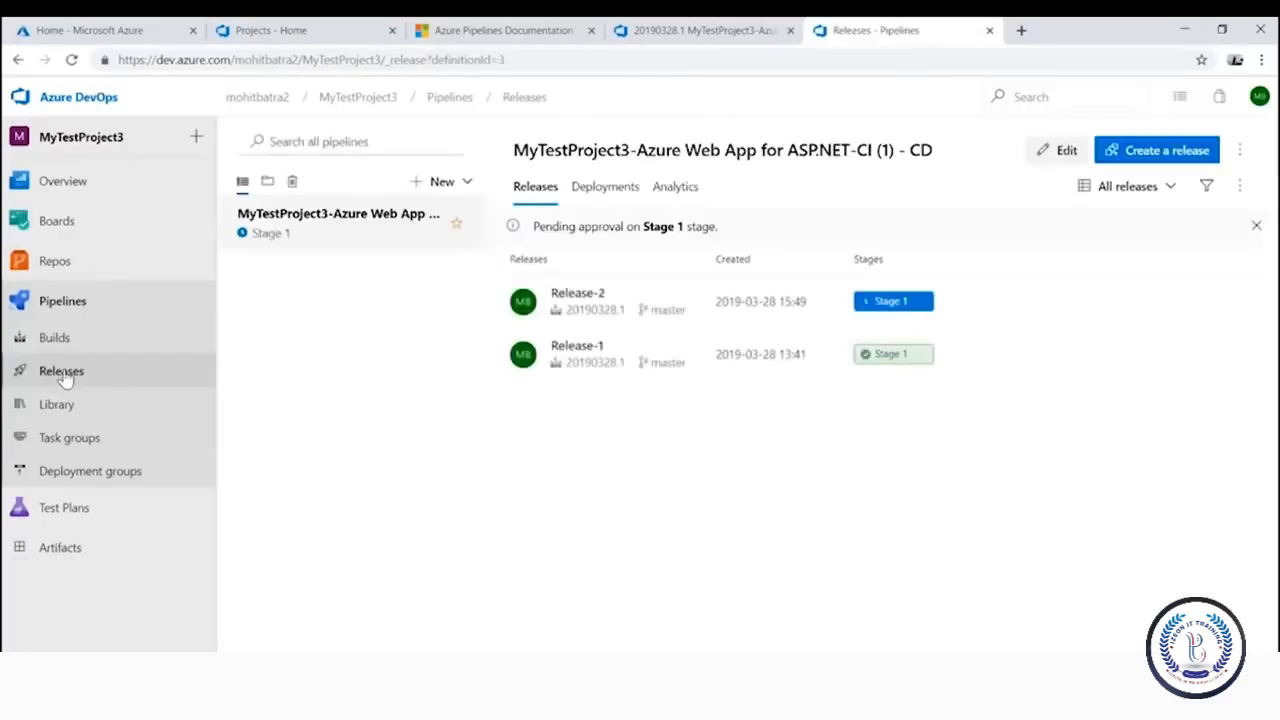
{"action": "left_click", "coordinate": [466, 181]}
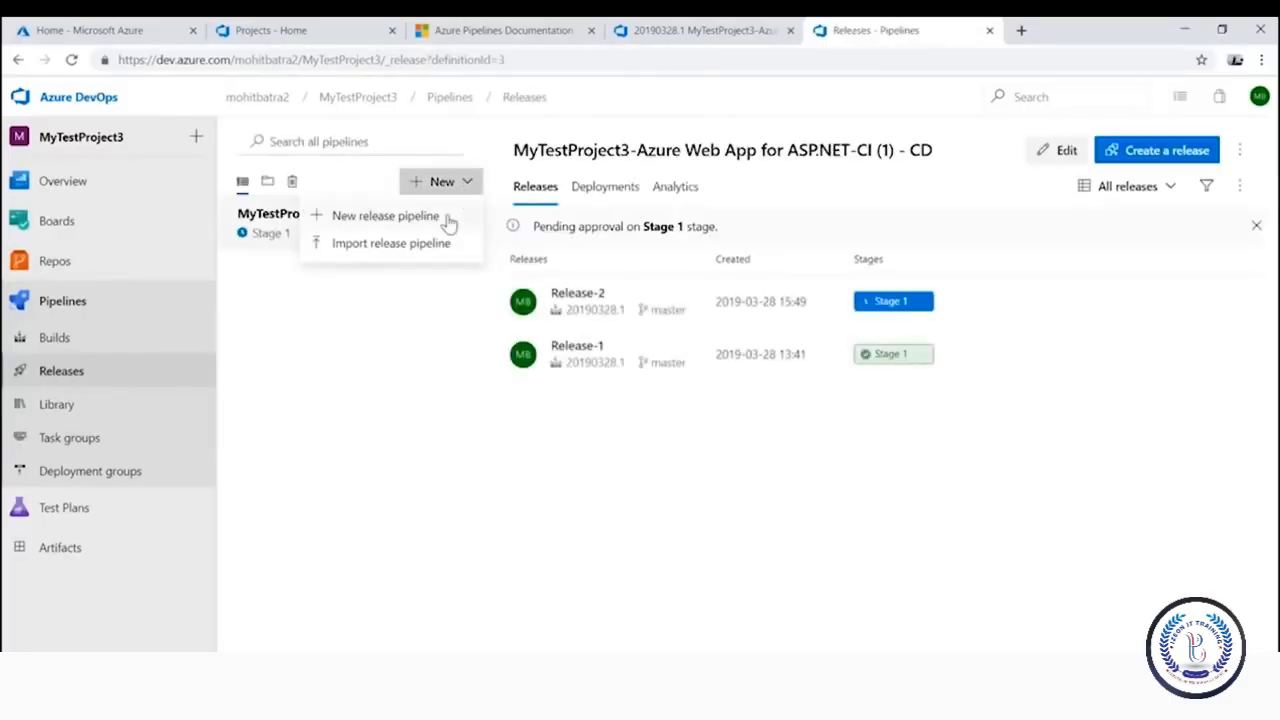
{"action": "left_click", "coordinate": [445, 222]}
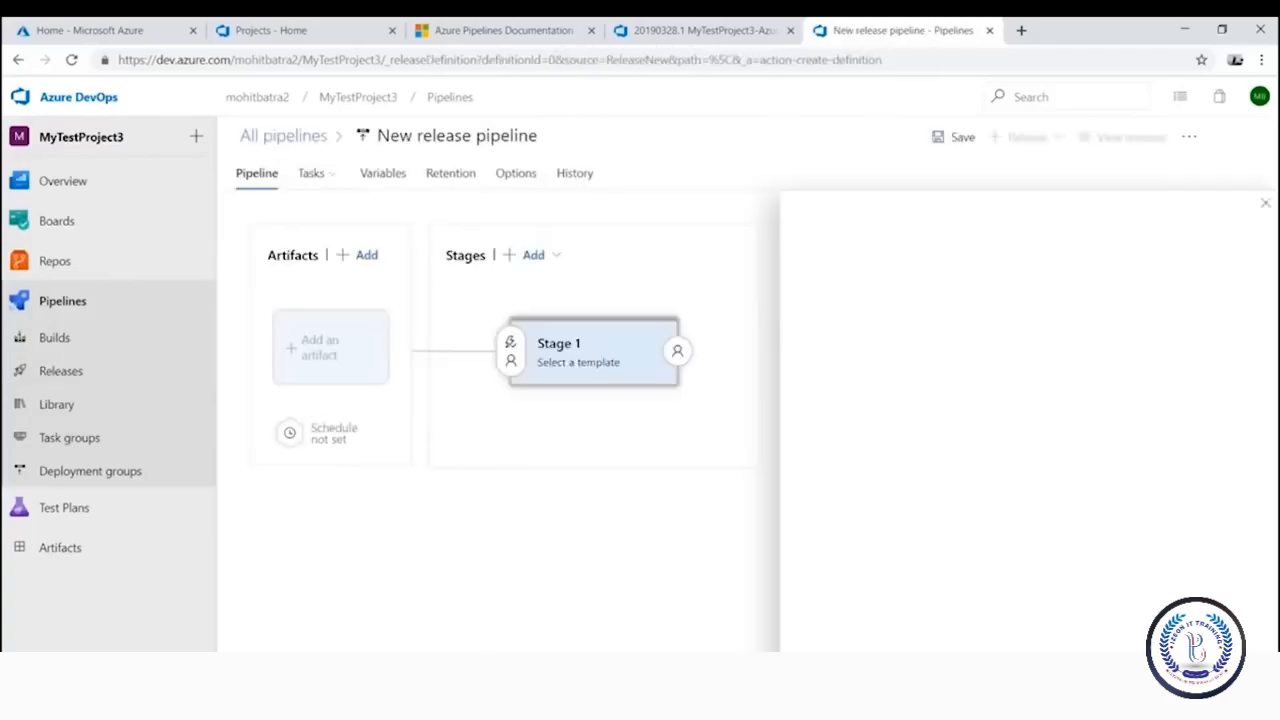
{"action": "mouse_move", "coordinate": [956, 274]}
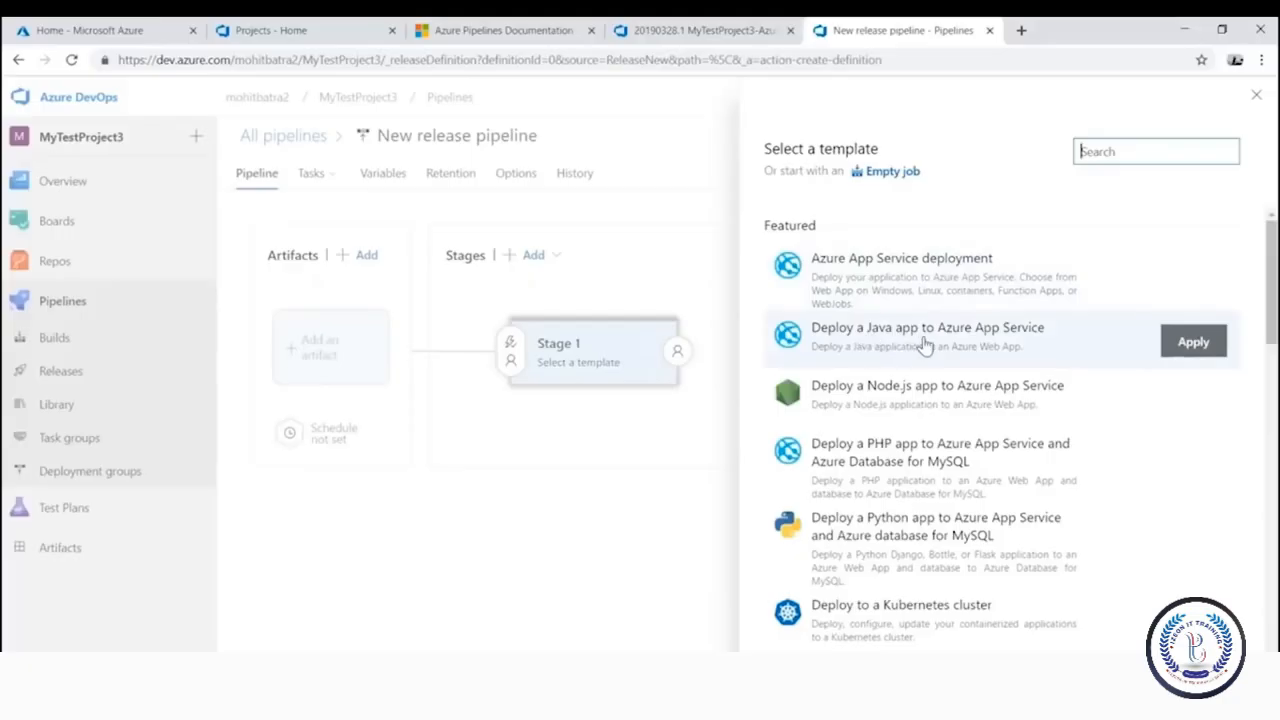
{"action": "scroll", "coordinate": [845, 346], "scroll_direction": "down", "scroll_amount": 1}
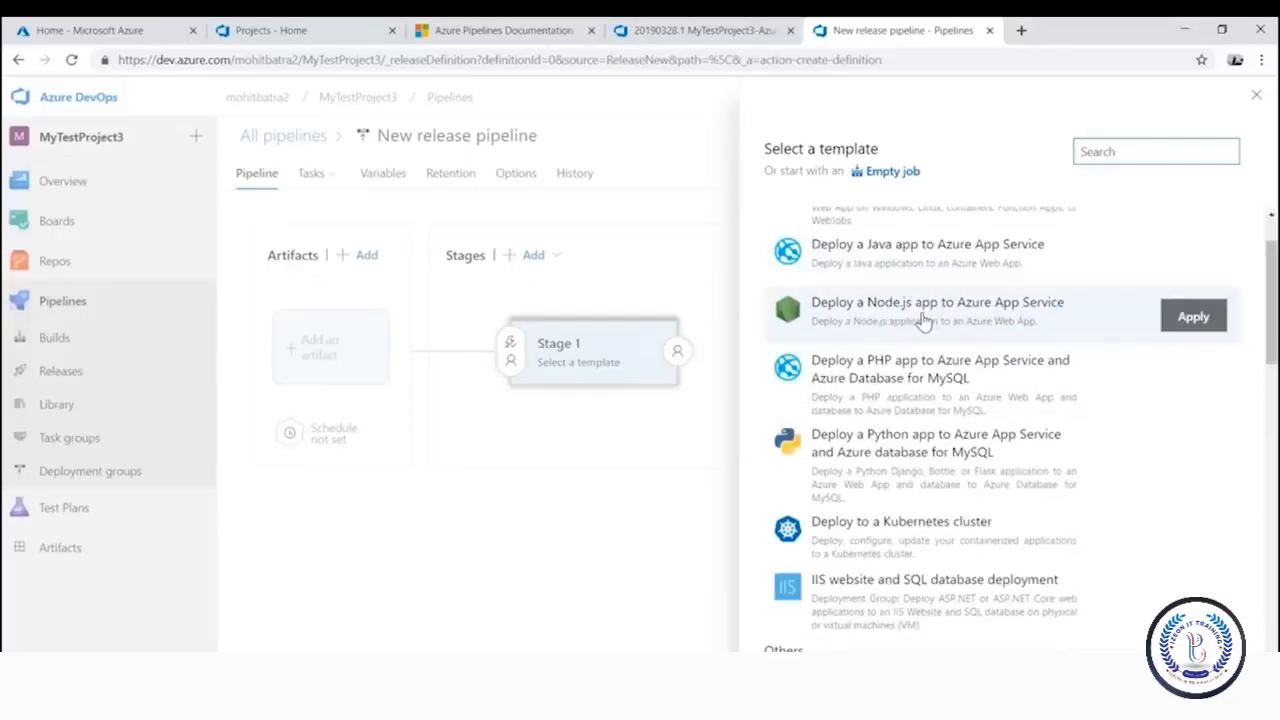
{"action": "scroll", "coordinate": [924, 318], "scroll_direction": "down", "scroll_amount": 7}
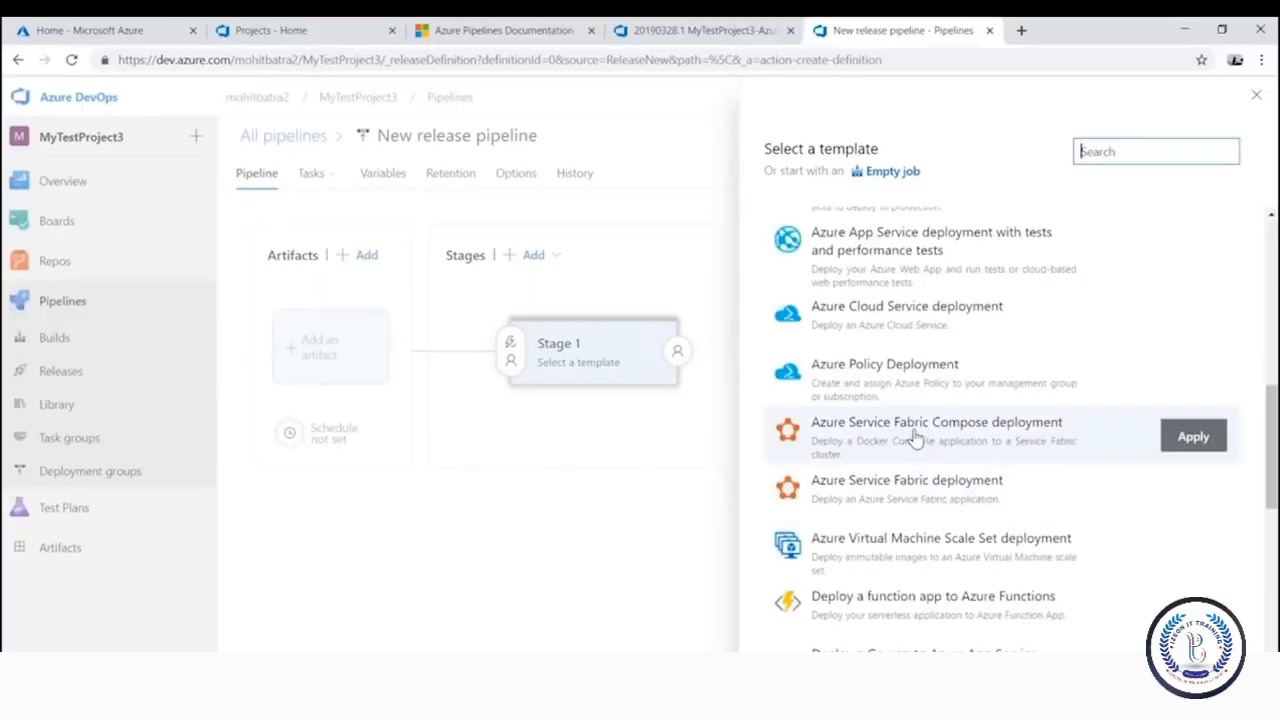
{"action": "scroll", "coordinate": [913, 437], "scroll_direction": "down", "scroll_amount": 2}
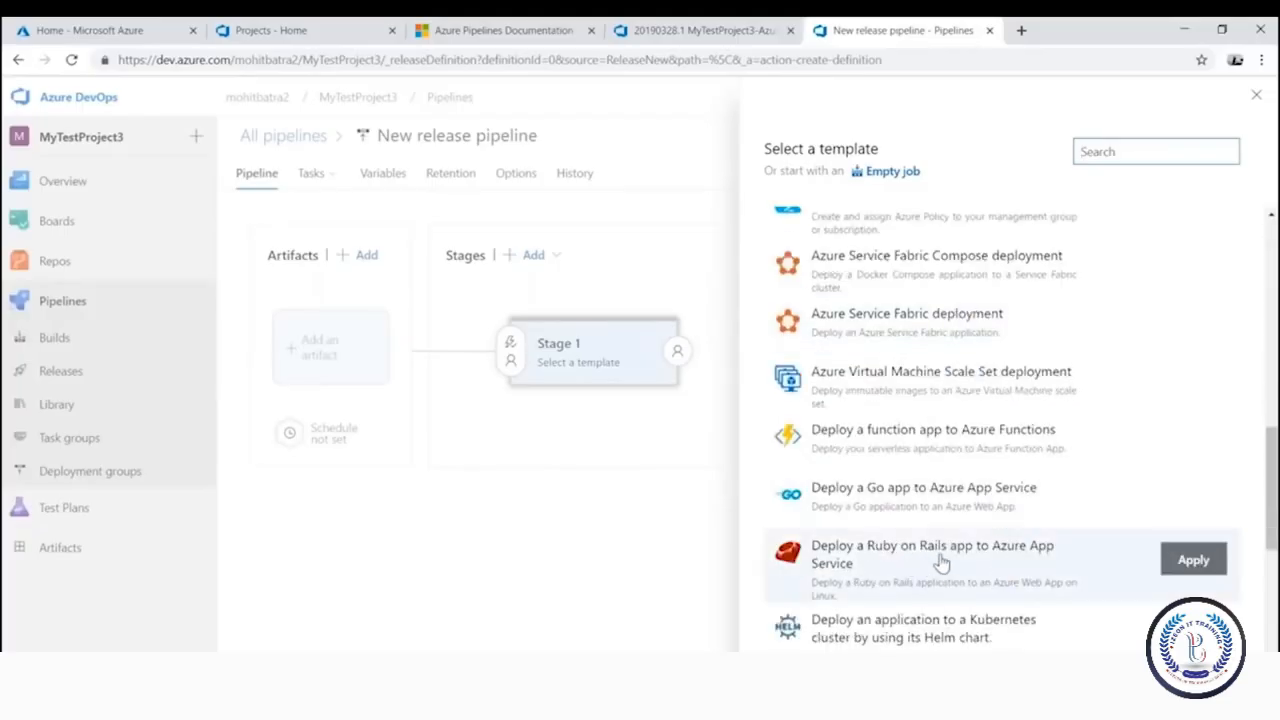
{"action": "scroll", "coordinate": [938, 555], "scroll_direction": "down", "scroll_amount": 7}
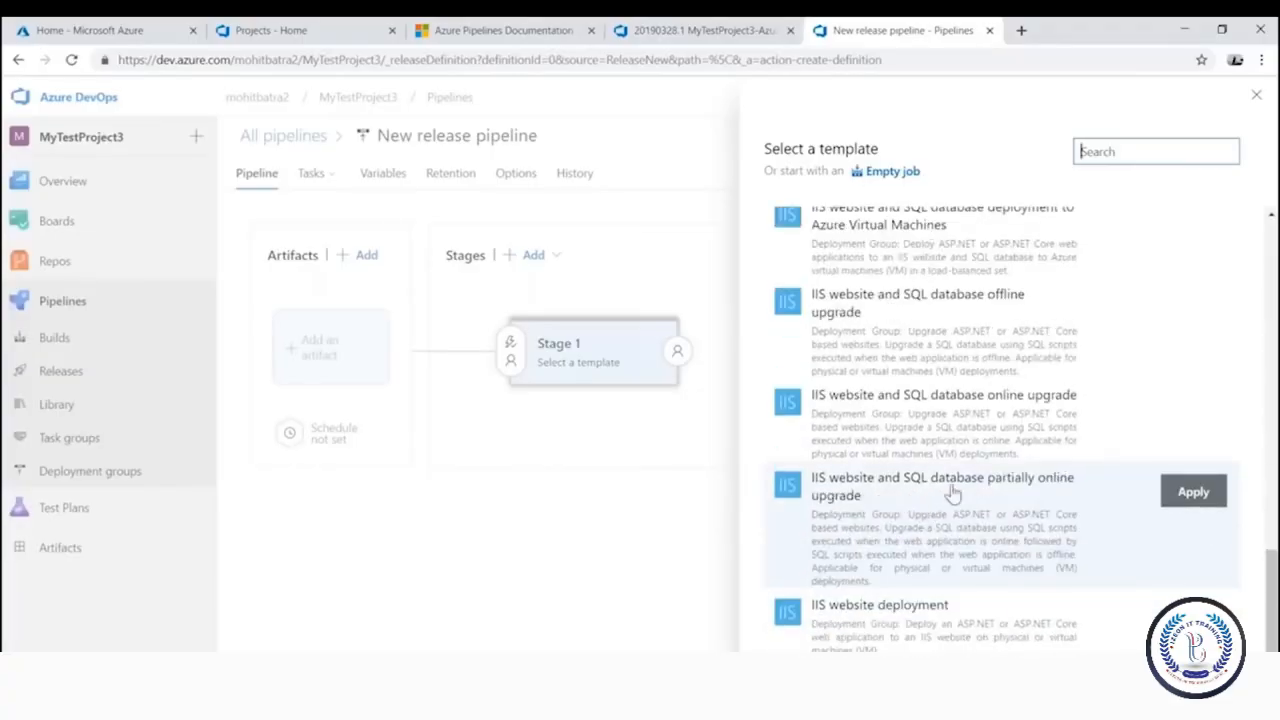
{"action": "scroll", "coordinate": [950, 495], "scroll_direction": "down", "scroll_amount": 1}
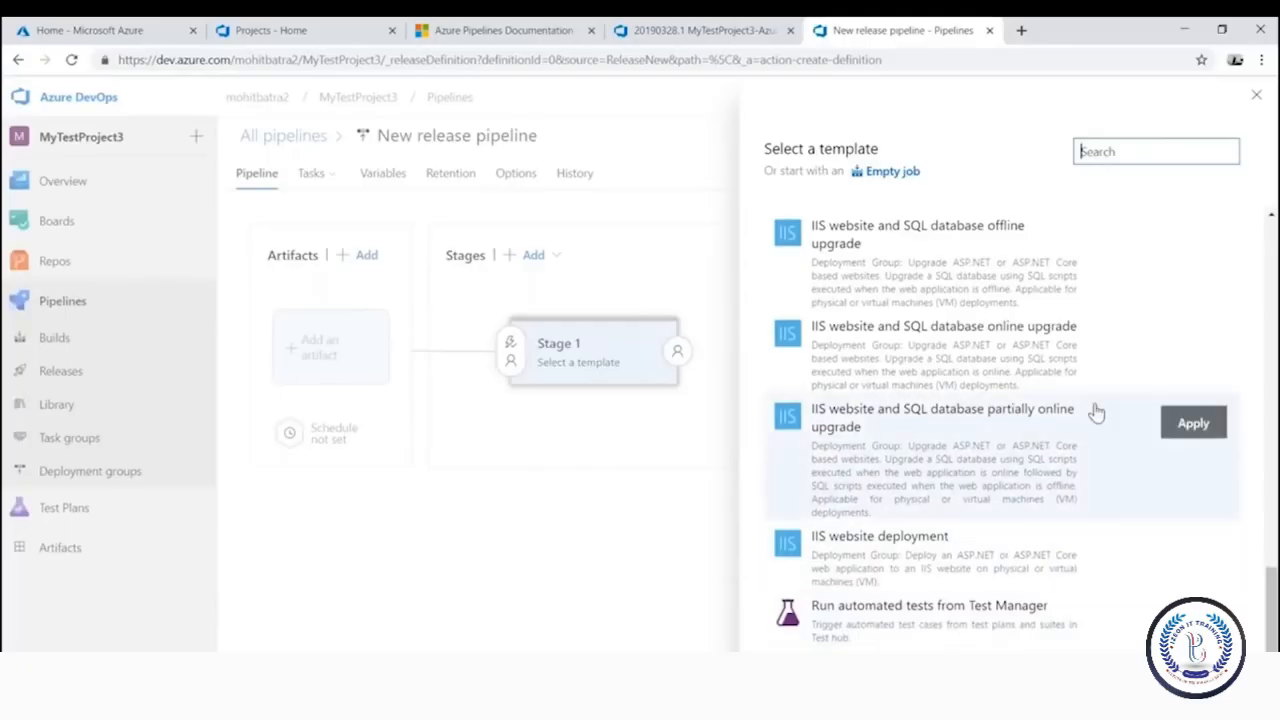
{"action": "scroll", "coordinate": [1095, 411], "scroll_direction": "up", "scroll_amount": 12}
{"action": "scroll", "coordinate": [1050, 540], "scroll_direction": "up", "scroll_amount": 3}
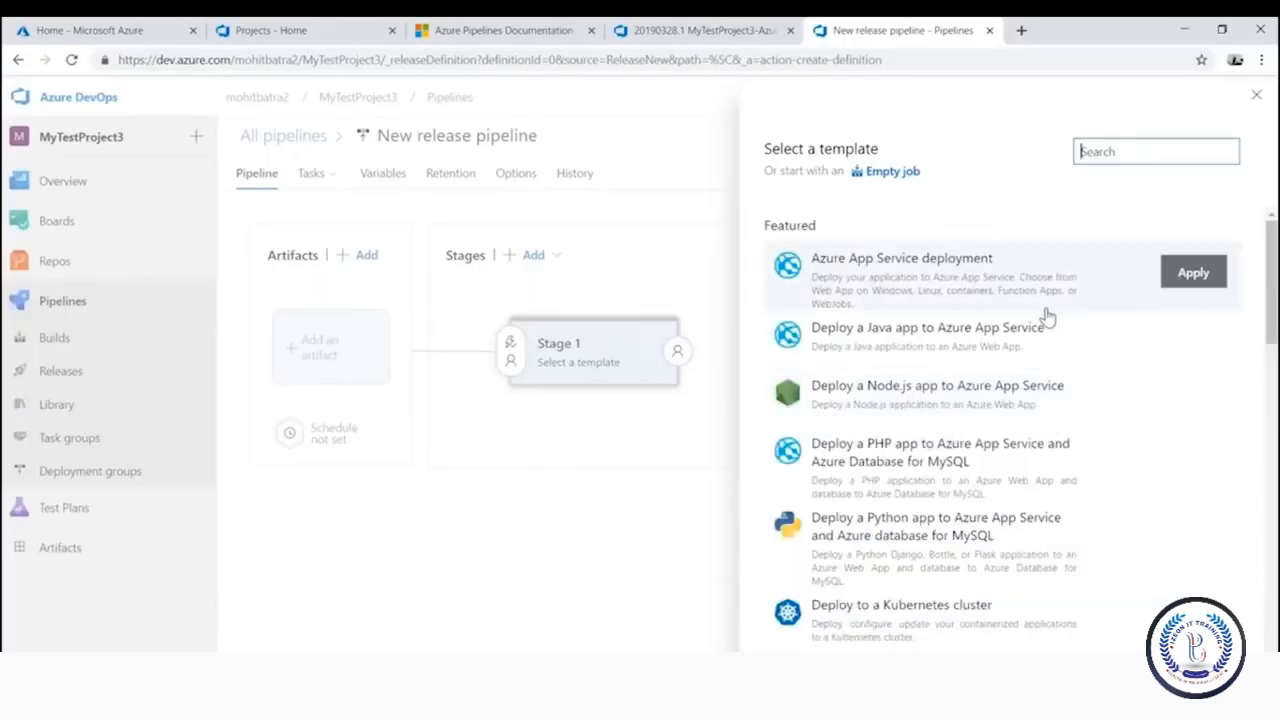
Apply the Azure App Service template targeting MyTestAppService on the paid subscription, then save the pipeline
{"action": "left_click", "coordinate": [1200, 278]}
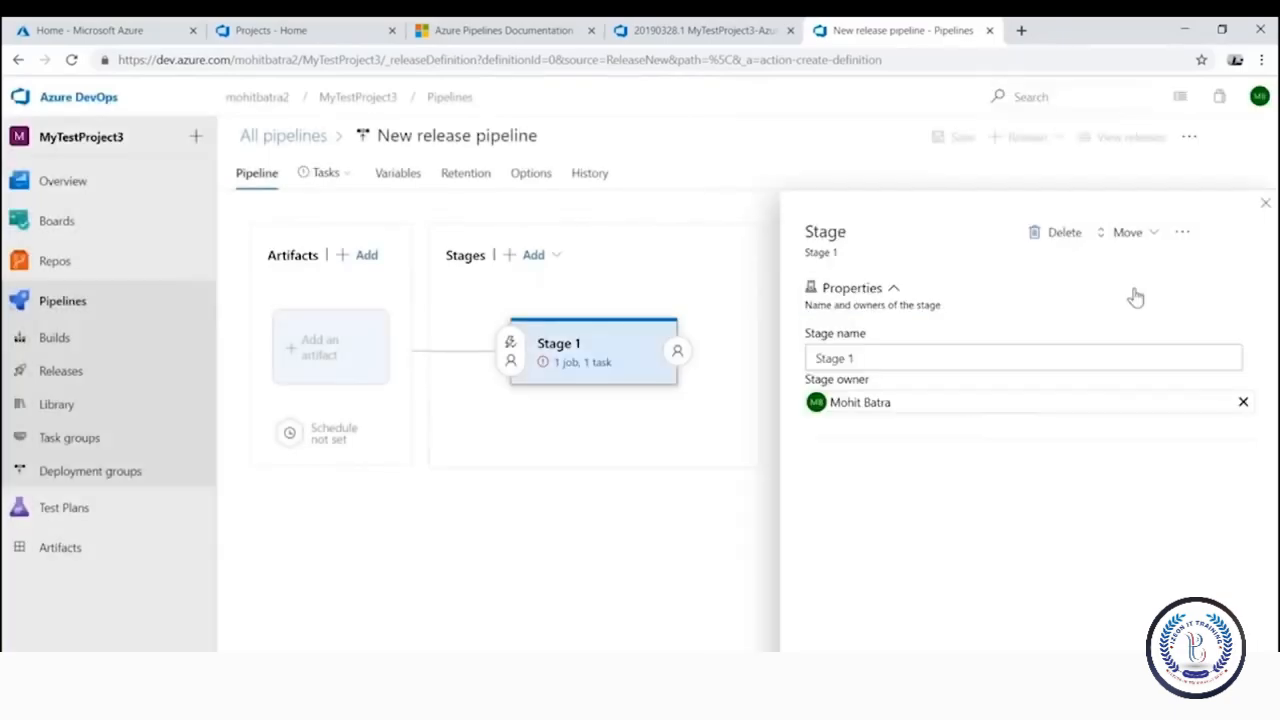
{"action": "left_click", "coordinate": [322, 176]}
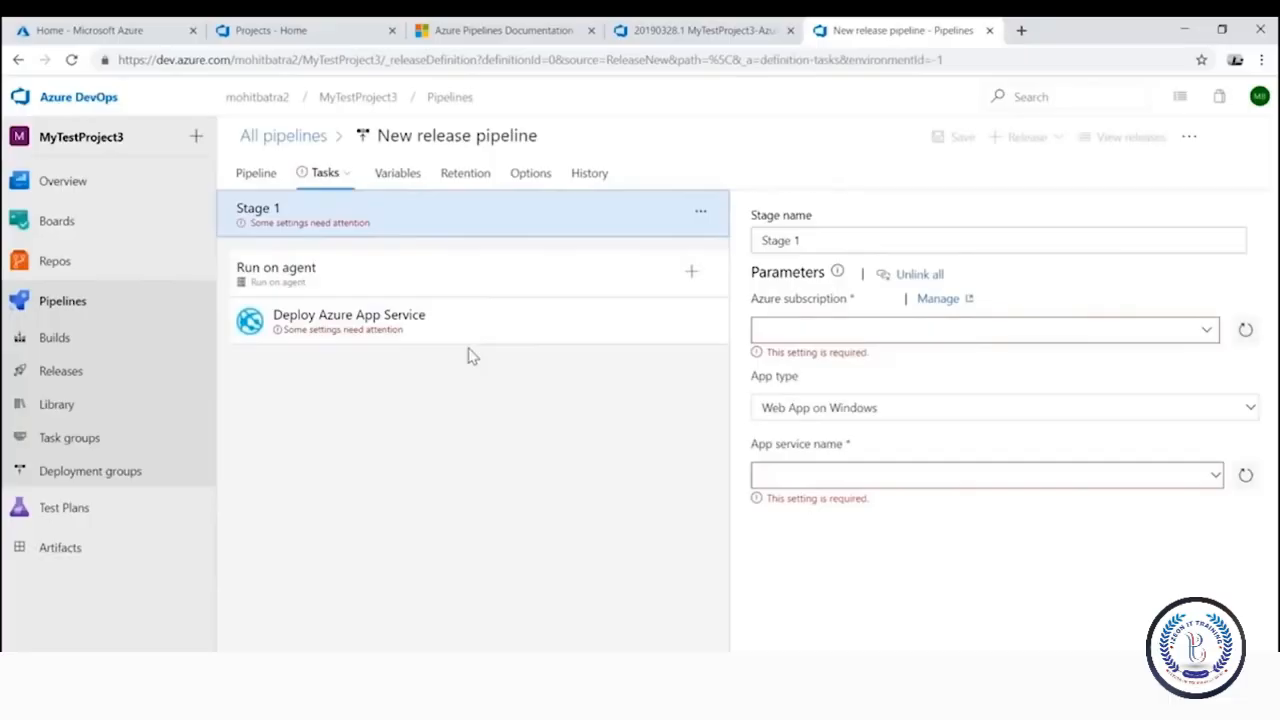
{"action": "left_click", "coordinate": [1206, 332]}
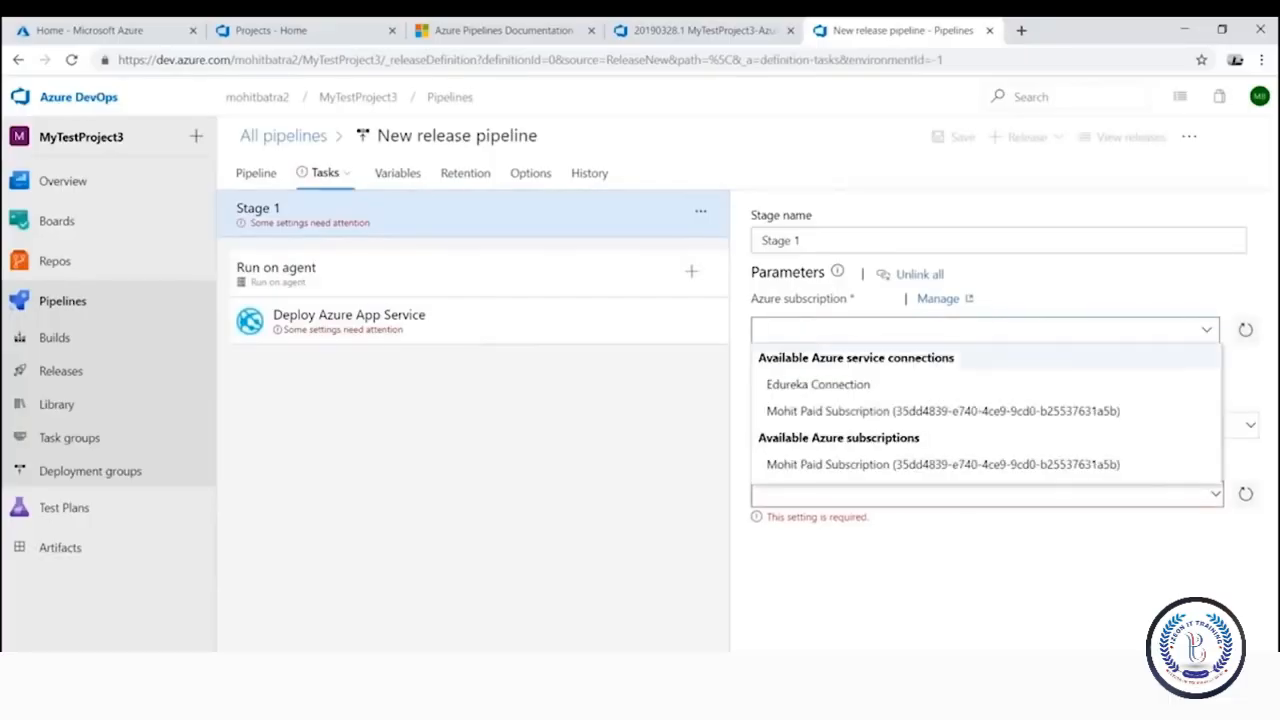
{"action": "left_click", "coordinate": [890, 412]}
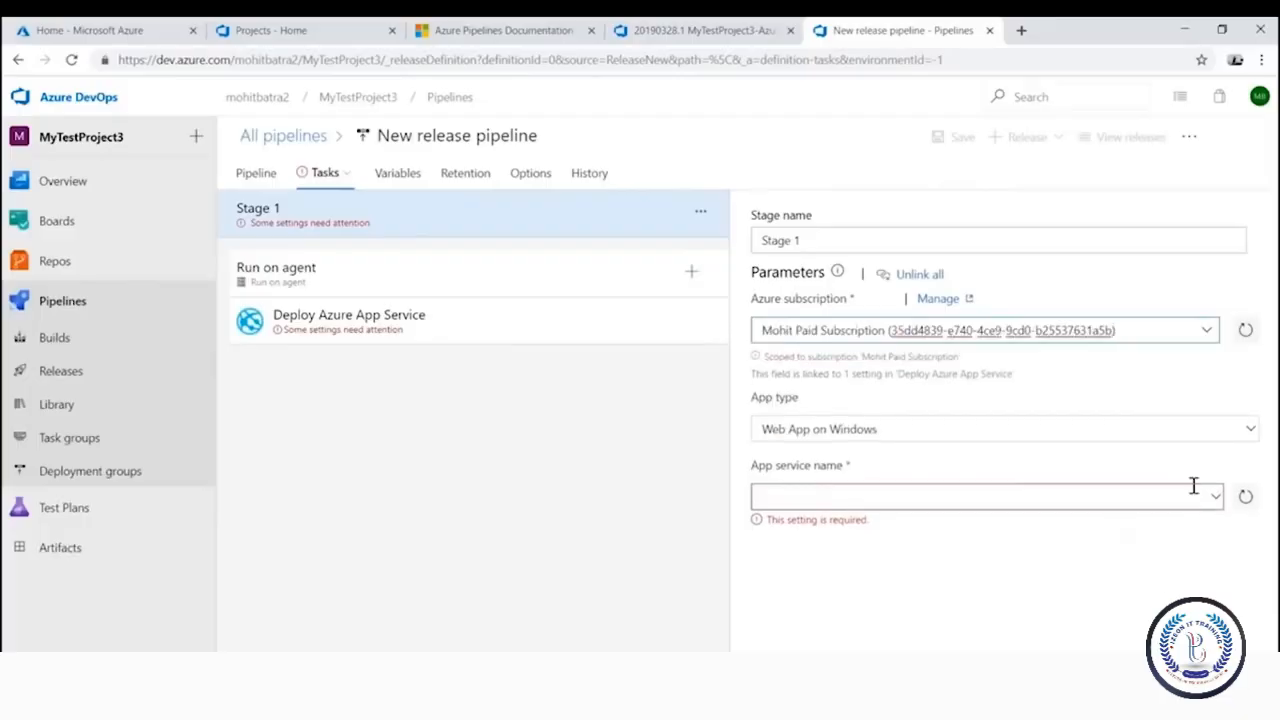
{"action": "left_click", "coordinate": [1195, 478]}
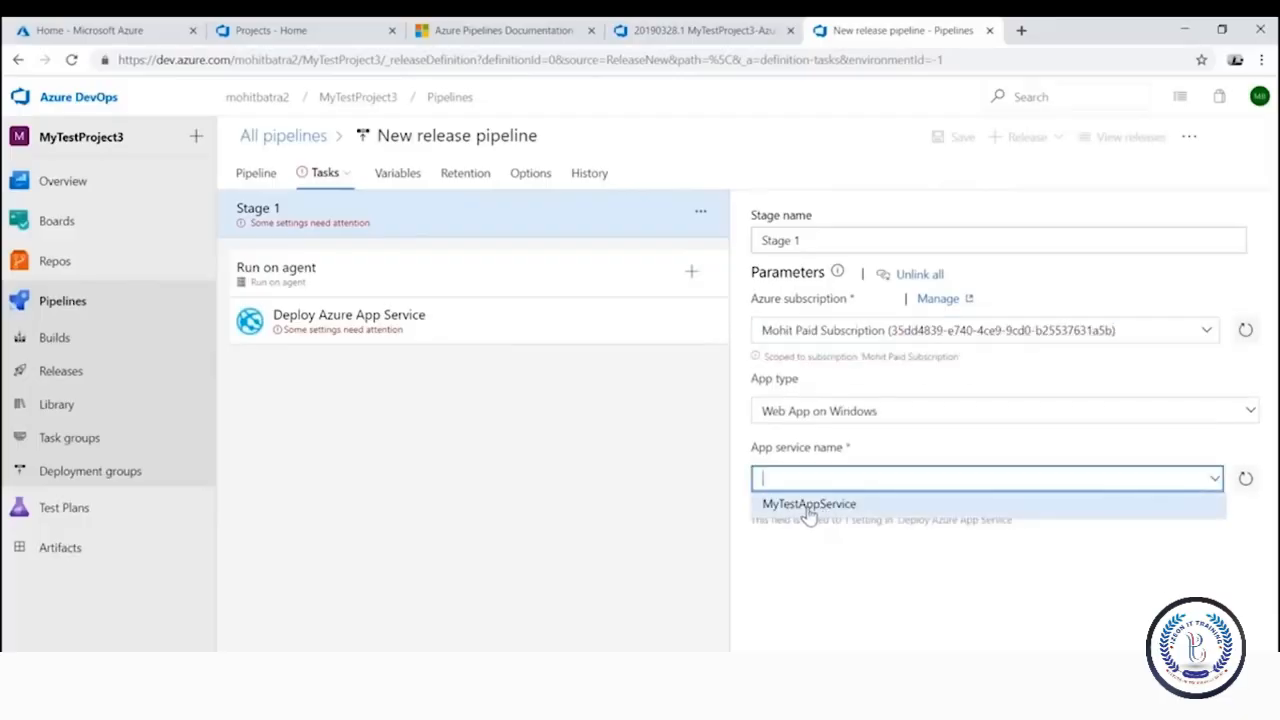
{"action": "left_click", "coordinate": [808, 505]}
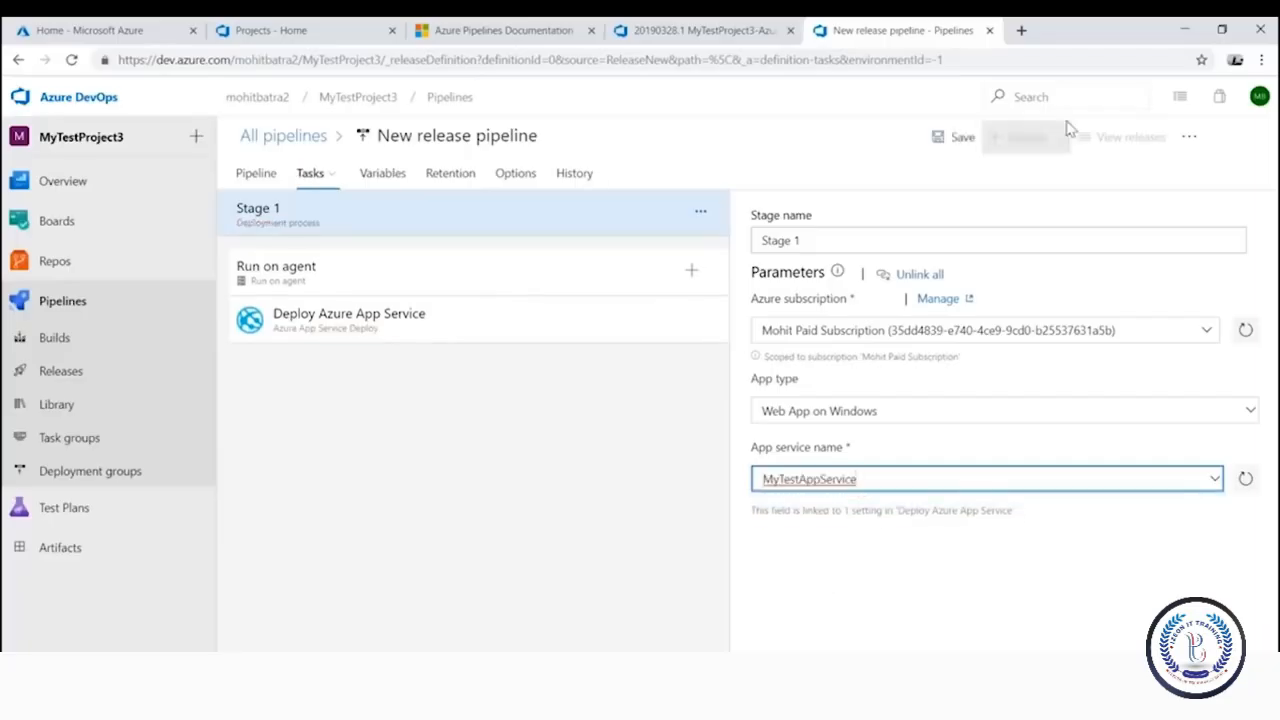
{"action": "left_click", "coordinate": [948, 152]}
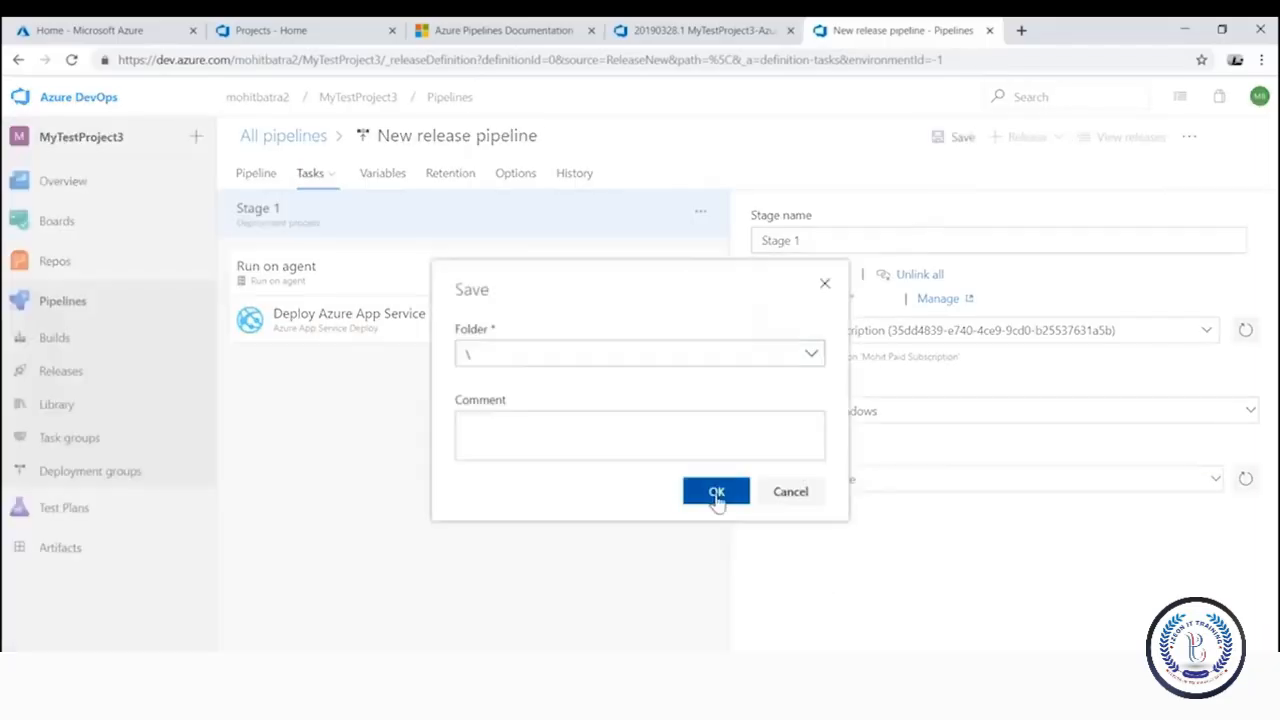
{"action": "left_click", "coordinate": [714, 497]}
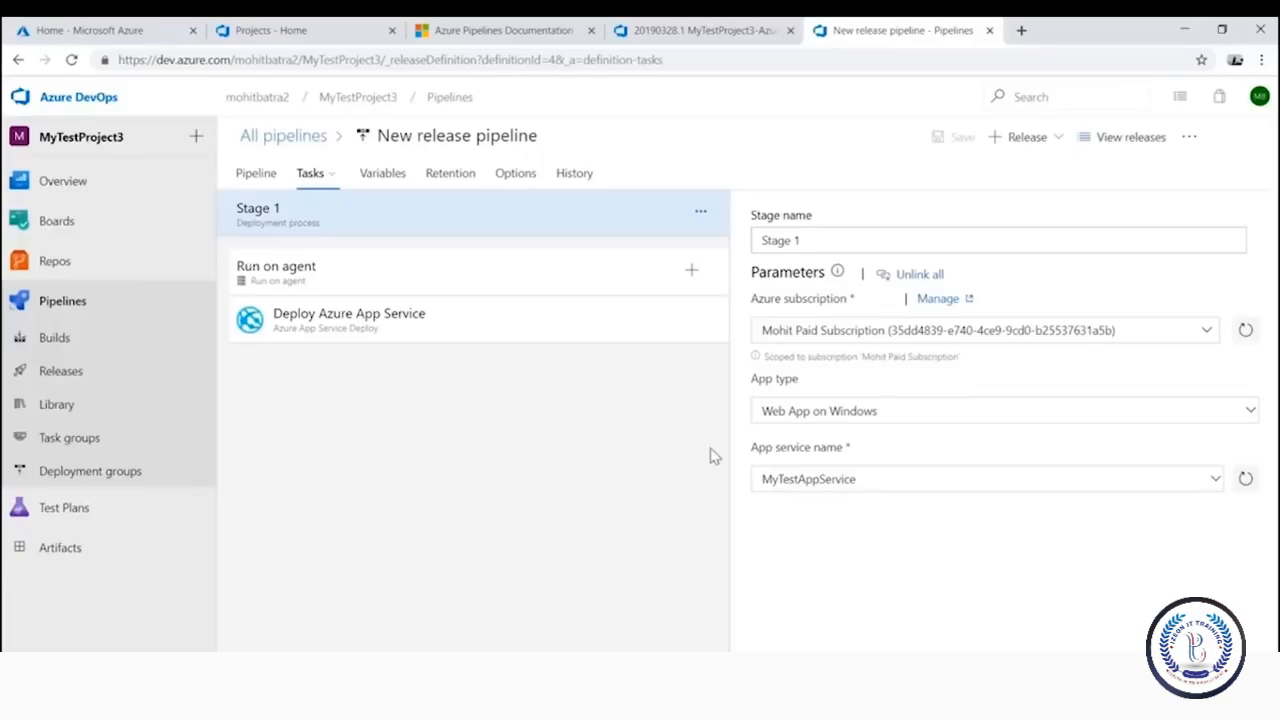
Cancel the new release panel and return to the pipeline overview showing Stage 1
{"action": "left_click", "coordinate": [1040, 145]}
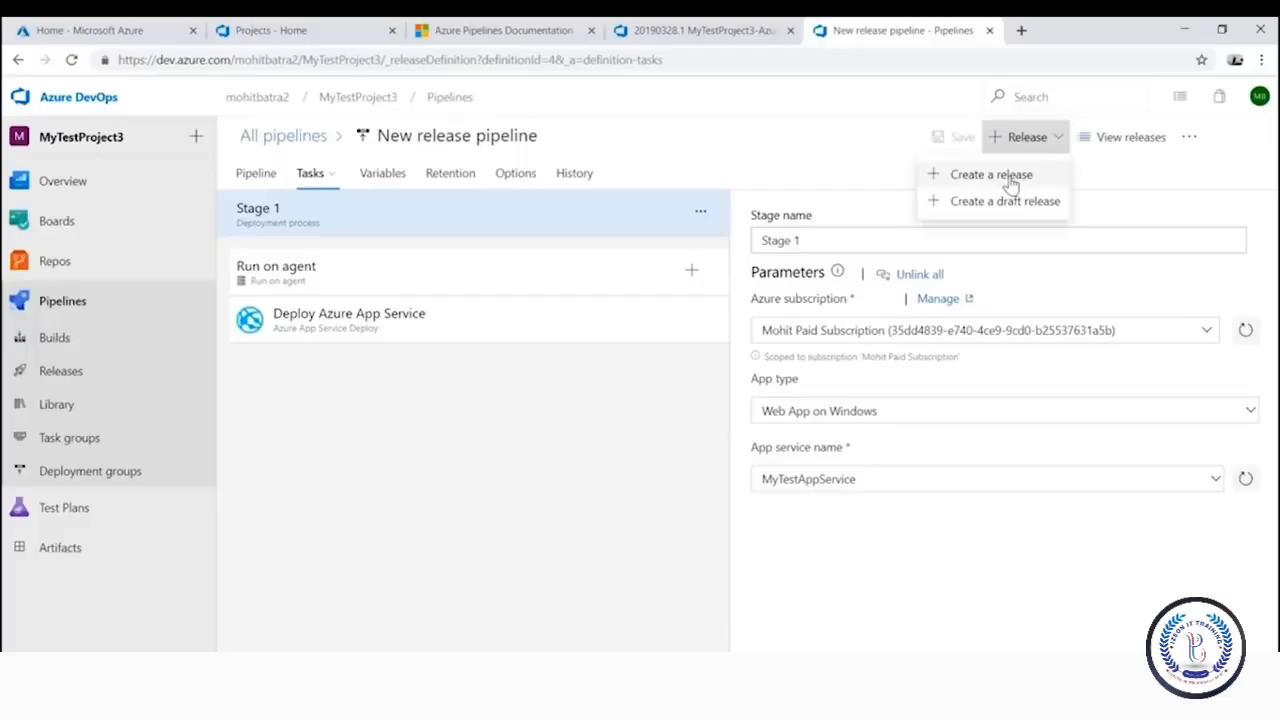
{"action": "left_click", "coordinate": [1000, 176]}
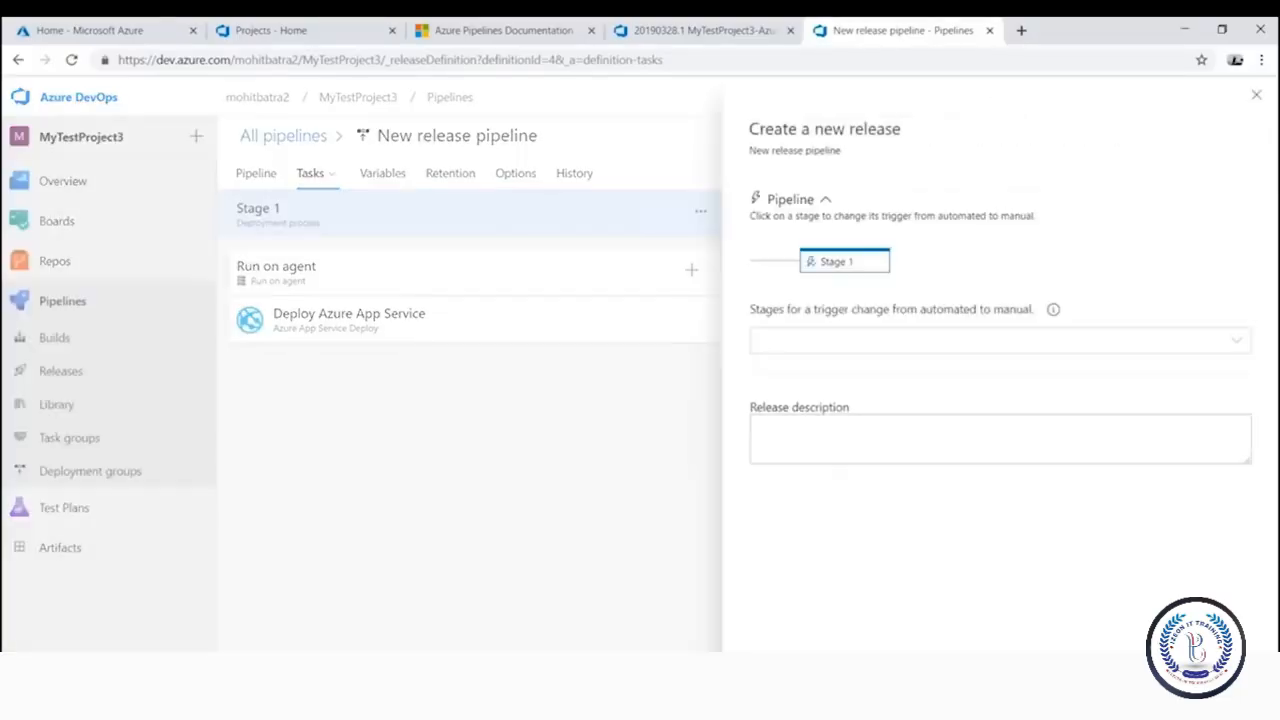
{"action": "left_click", "coordinate": [560, 465]}
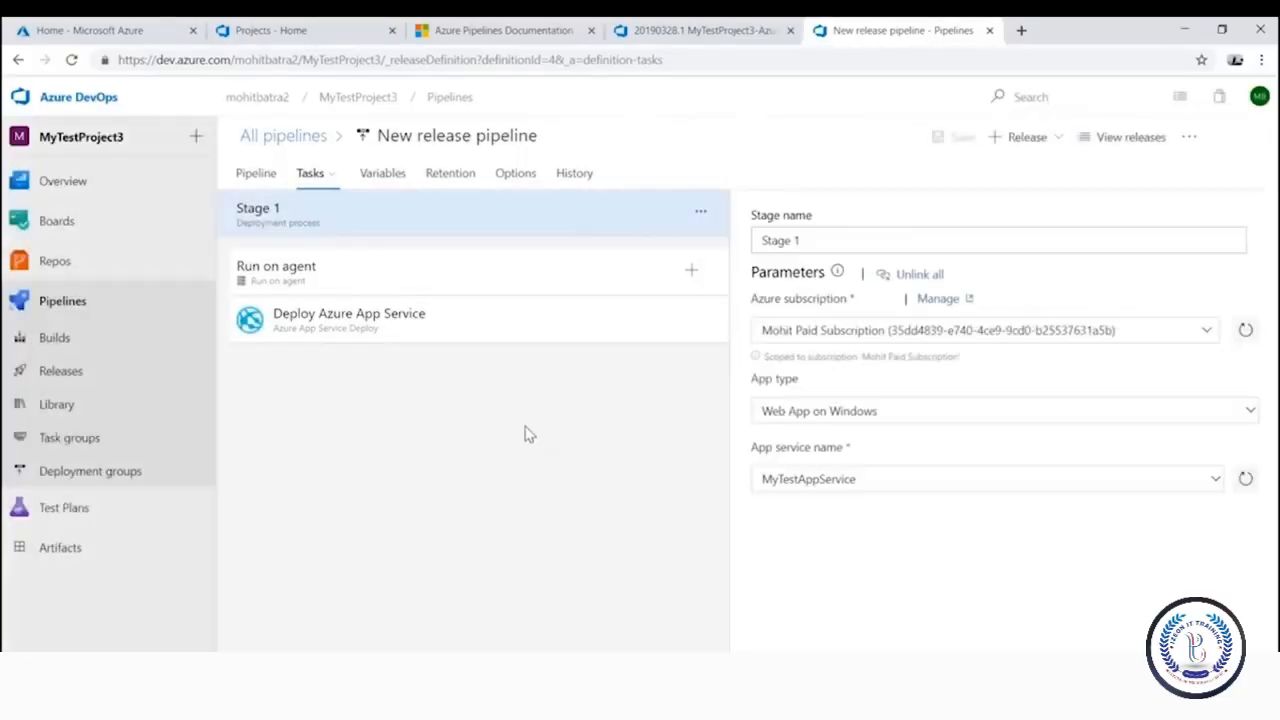
{"action": "left_click", "coordinate": [256, 176]}
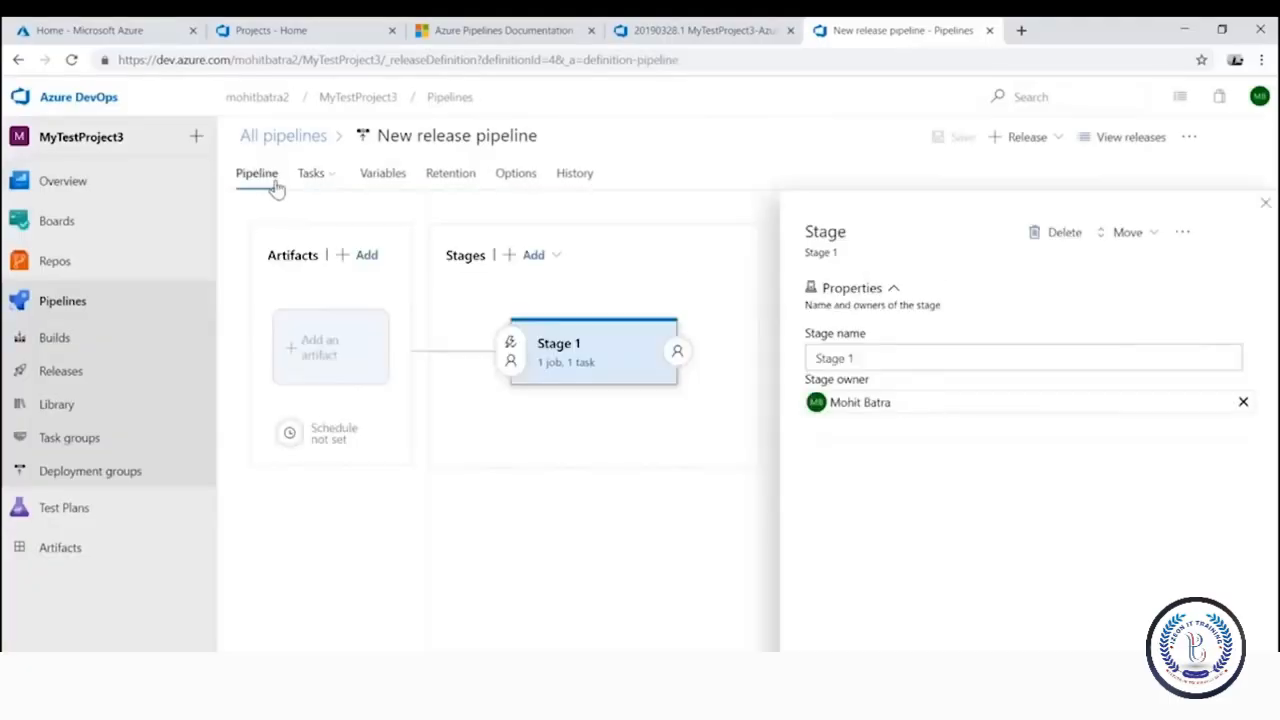
Turn on pre-deployment approvals in Stage 1's pre-deployment conditions
{"action": "left_click", "coordinate": [510, 365]}
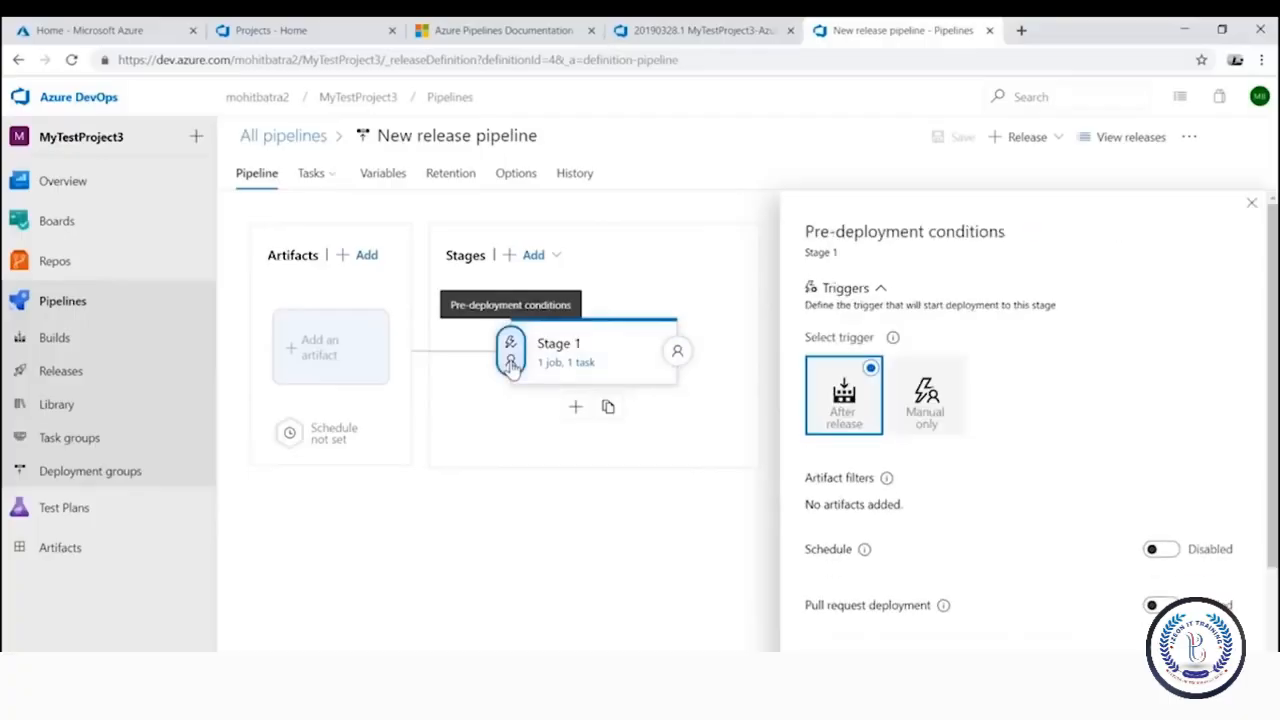
{"action": "scroll", "coordinate": [900, 466], "scroll_direction": "down", "scroll_amount": 1}
{"action": "scroll", "coordinate": [897, 470], "scroll_direction": "down", "scroll_amount": 1}
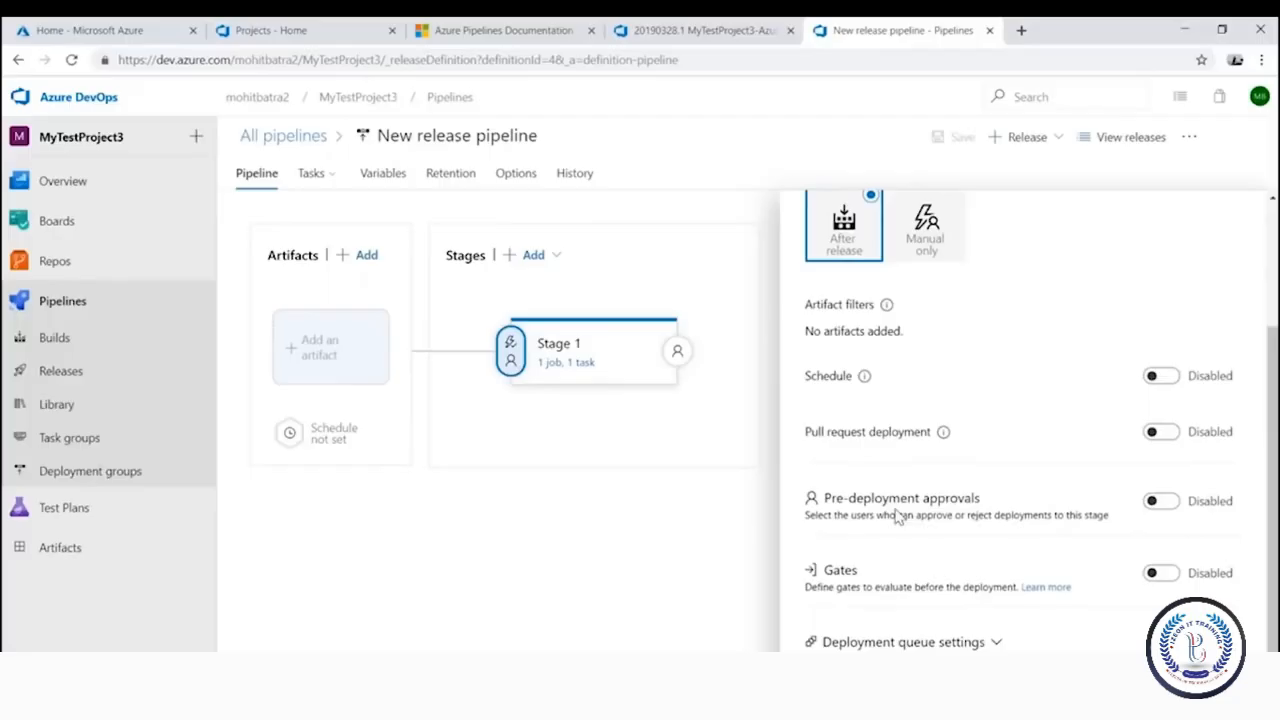
{"action": "left_click", "coordinate": [1158, 501]}
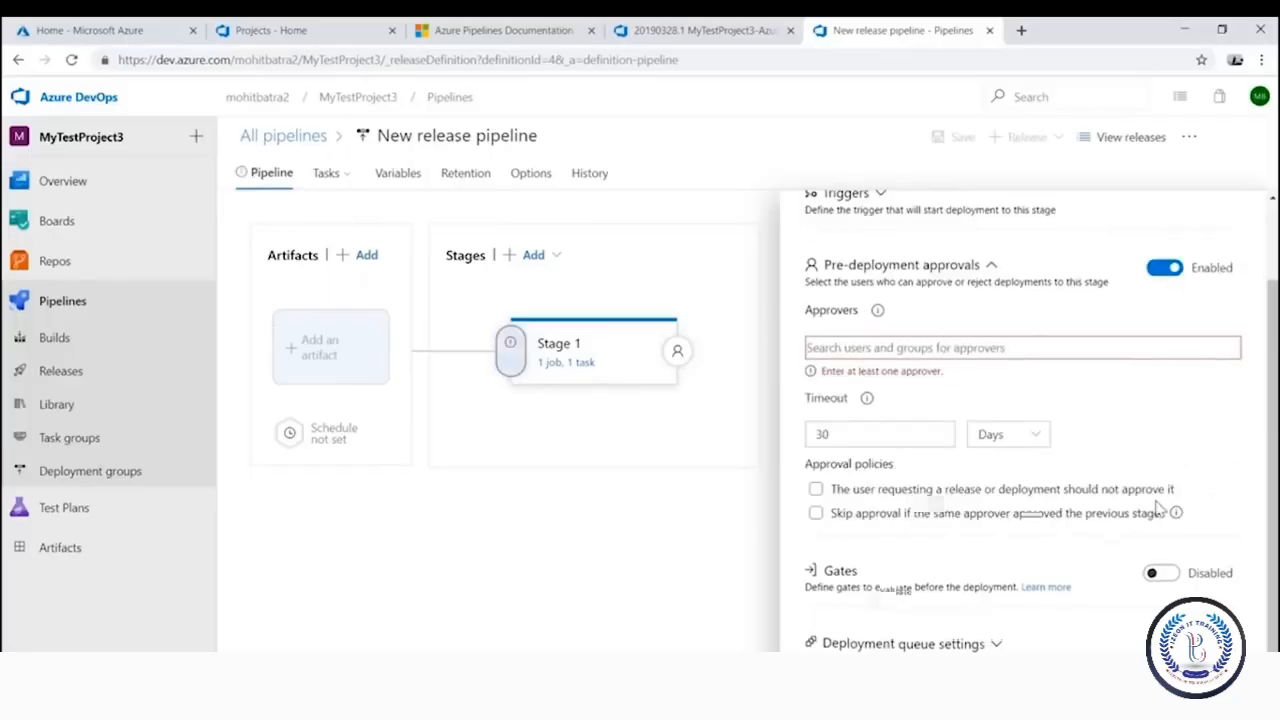
Search for and add the stage owner as the approver, then save the pipeline
{"action": "left_click", "coordinate": [854, 346]}
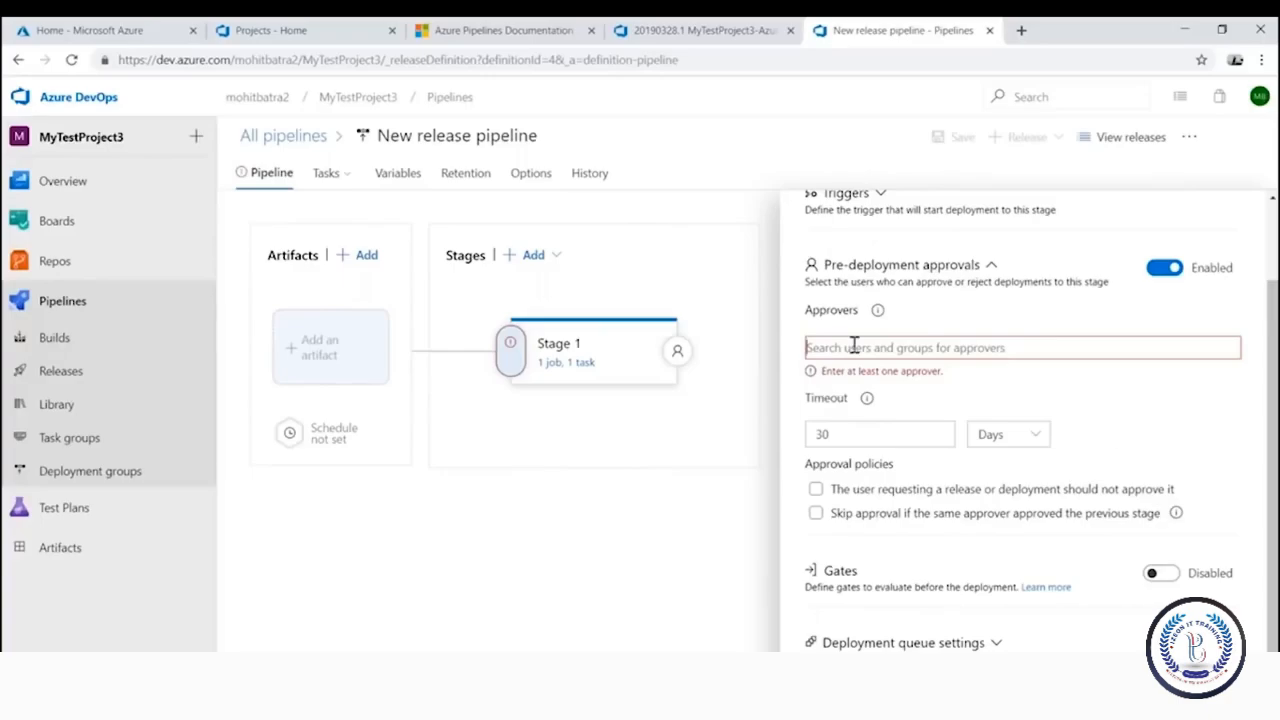
{"action": "type", "text": "a"}
{"action": "key", "text": "BackSpace"}
{"action": "type", "text": "mo"}
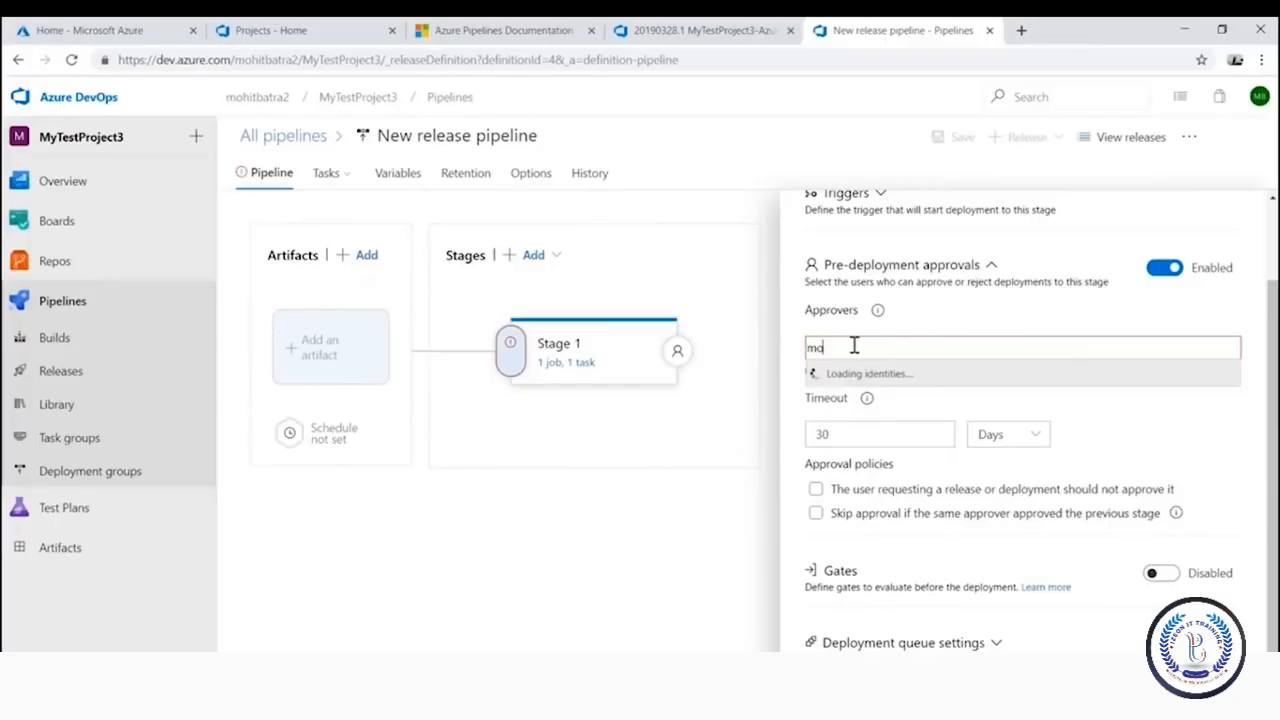
{"action": "left_click", "coordinate": [870, 374]}
{"action": "scroll", "coordinate": [975, 400], "scroll_direction": "up", "scroll_amount": 2}
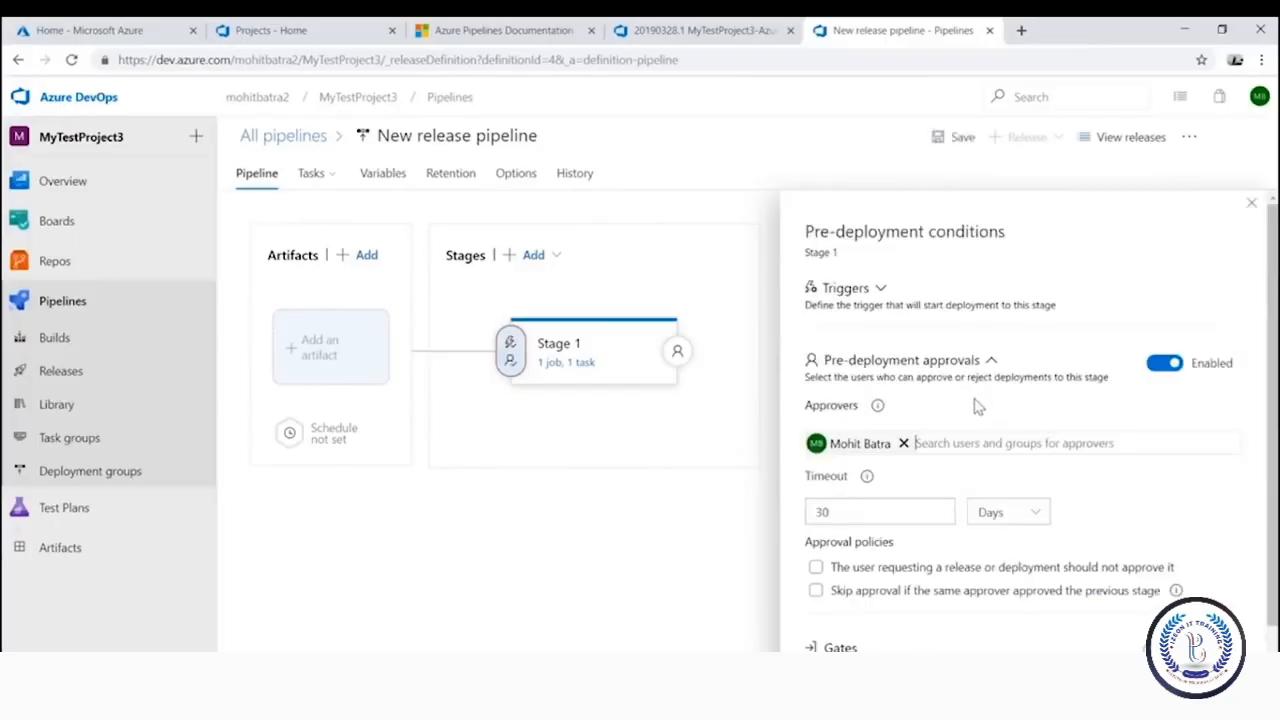
{"action": "left_click", "coordinate": [955, 140]}
{"action": "left_click", "coordinate": [716, 458]}
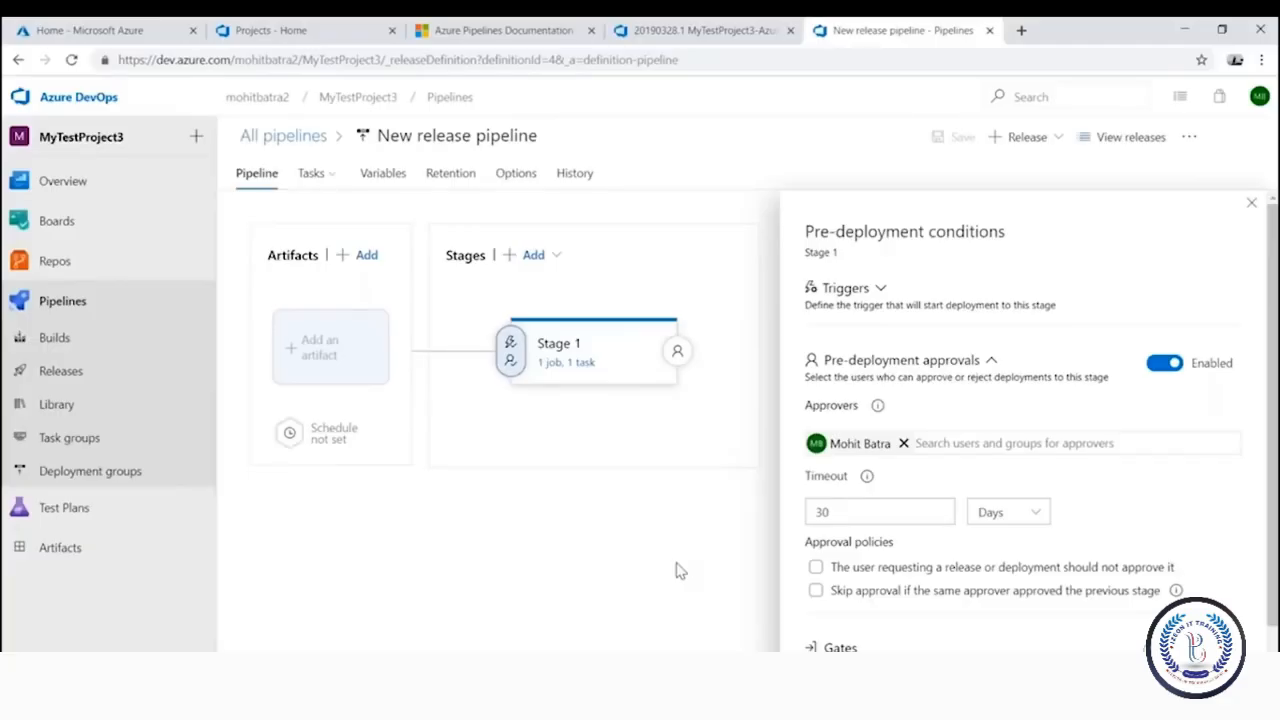
Create a new release and open Release-1, with Stage 1 showing the Approve option
{"action": "left_click", "coordinate": [1040, 137]}
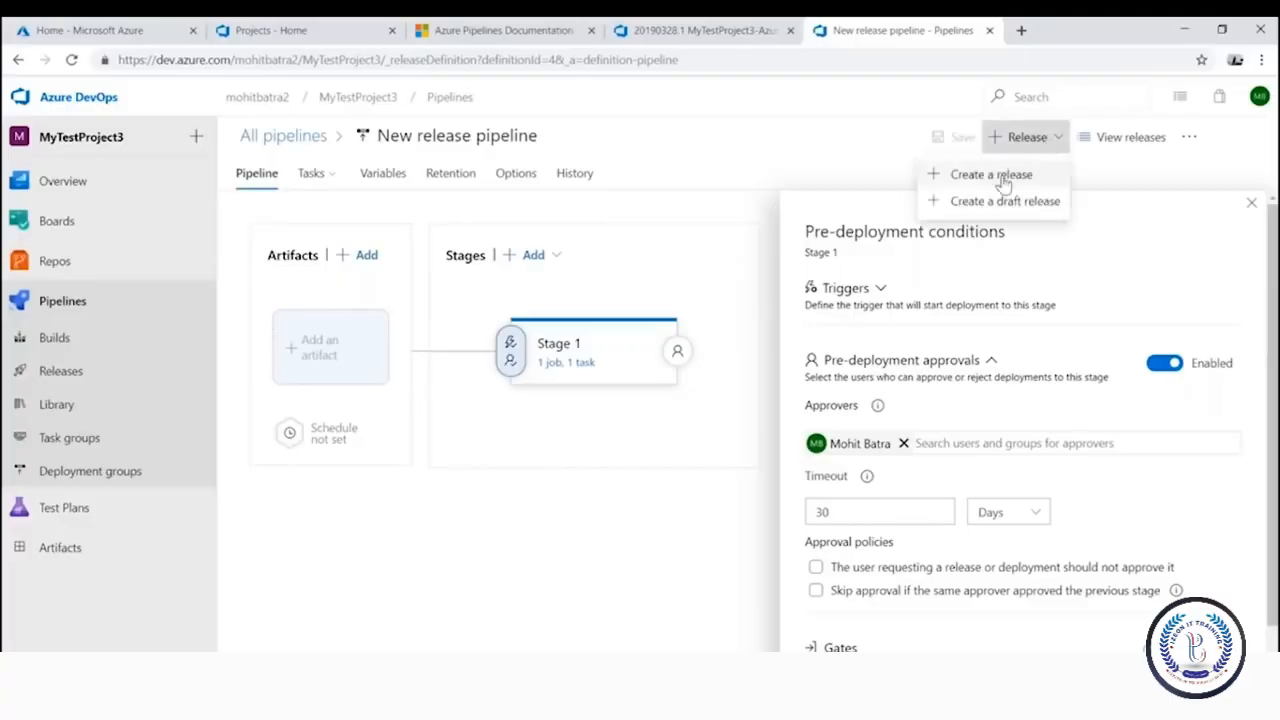
{"action": "left_click", "coordinate": [943, 172]}
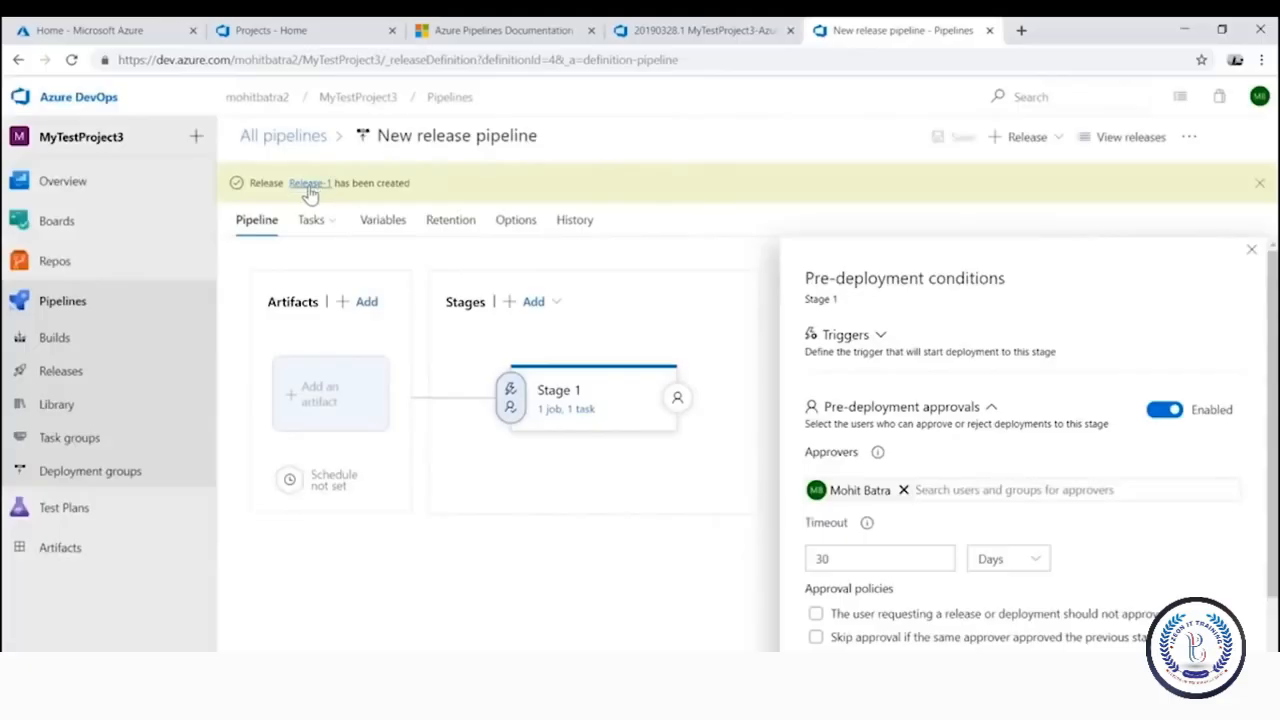
{"action": "left_click", "coordinate": [310, 186]}
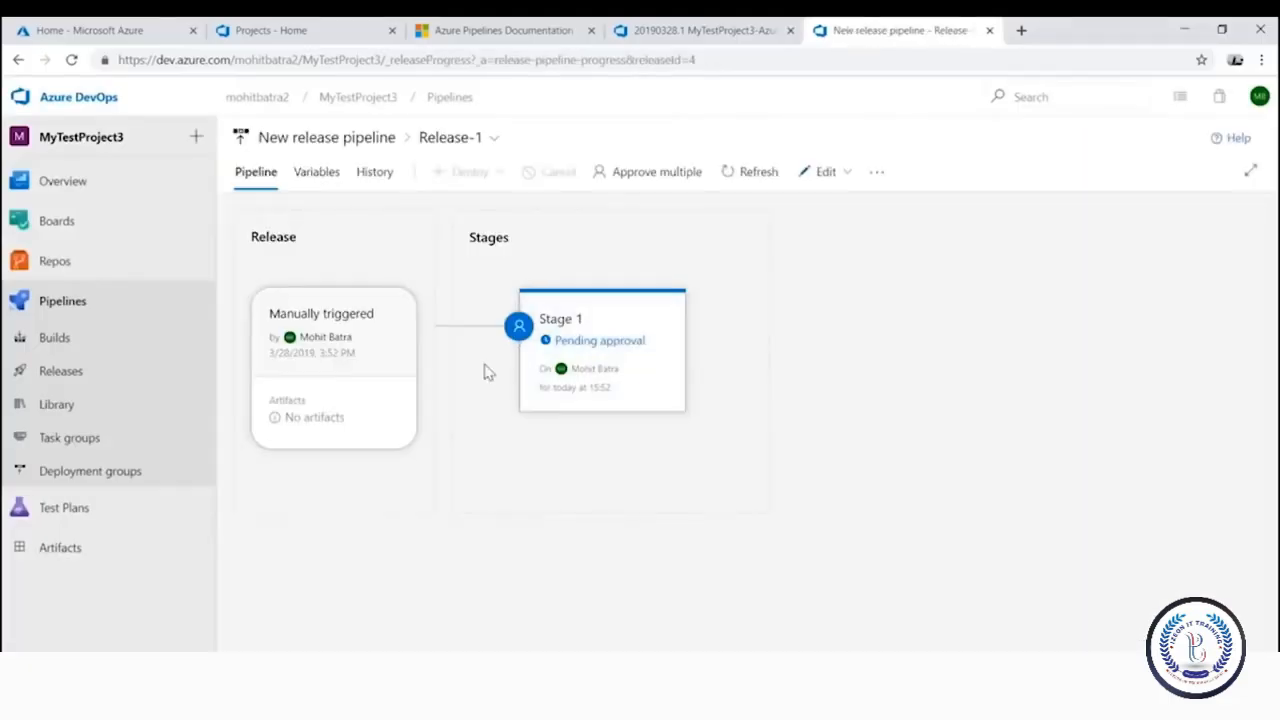
{"action": "mouse_move", "coordinate": [550, 455]}
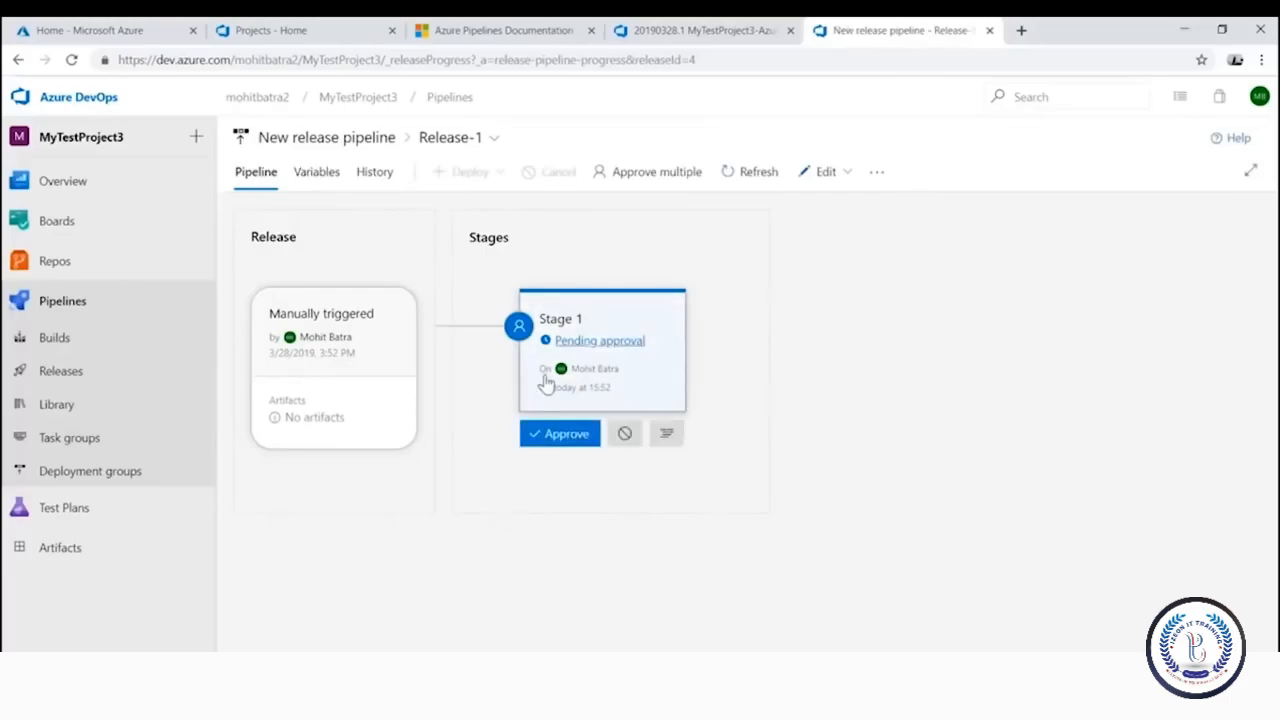
Approve Release-1's Stage 1 deployment and view the logs of the queued stage
{"action": "left_click", "coordinate": [563, 445]}
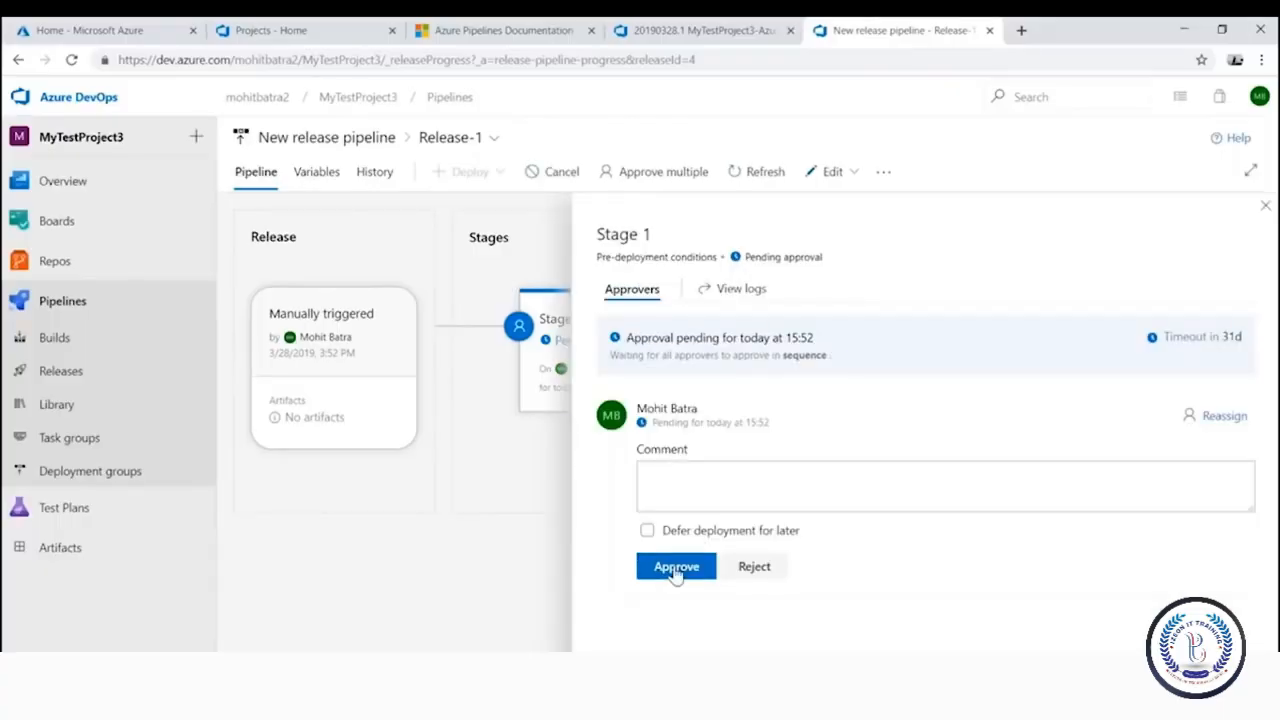
{"action": "left_click", "coordinate": [676, 568]}
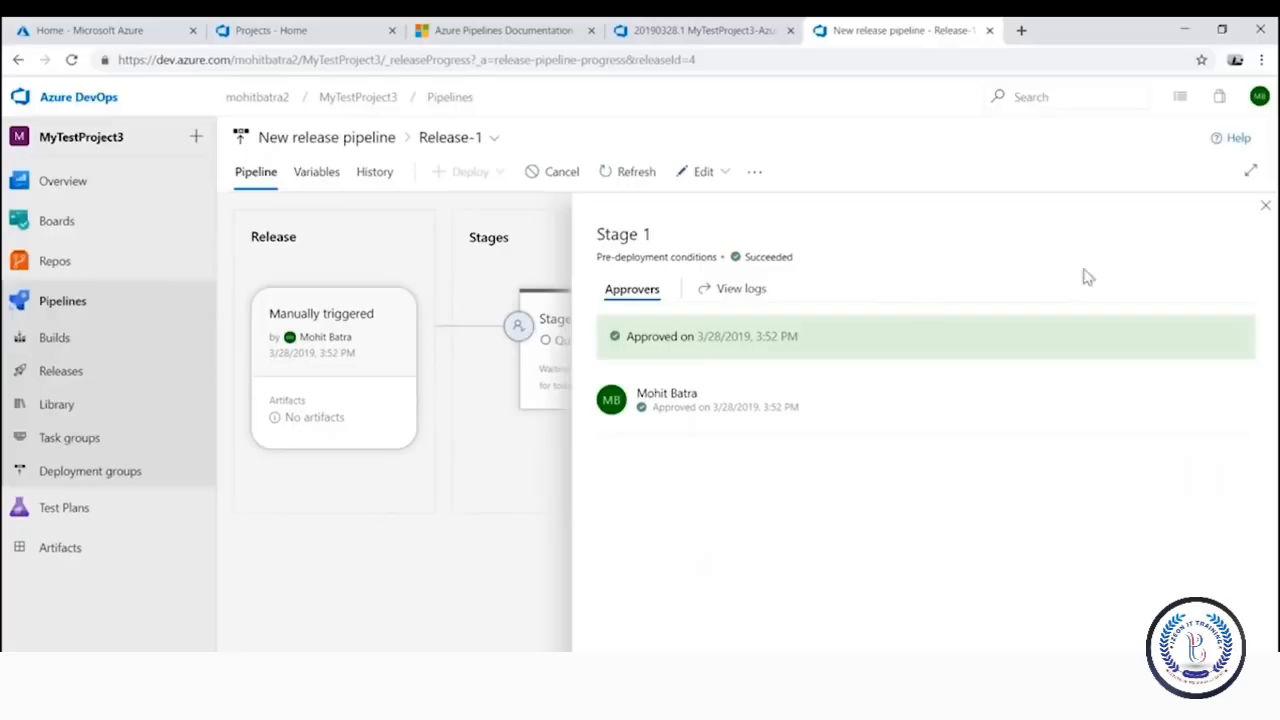
{"action": "left_click", "coordinate": [1264, 207]}
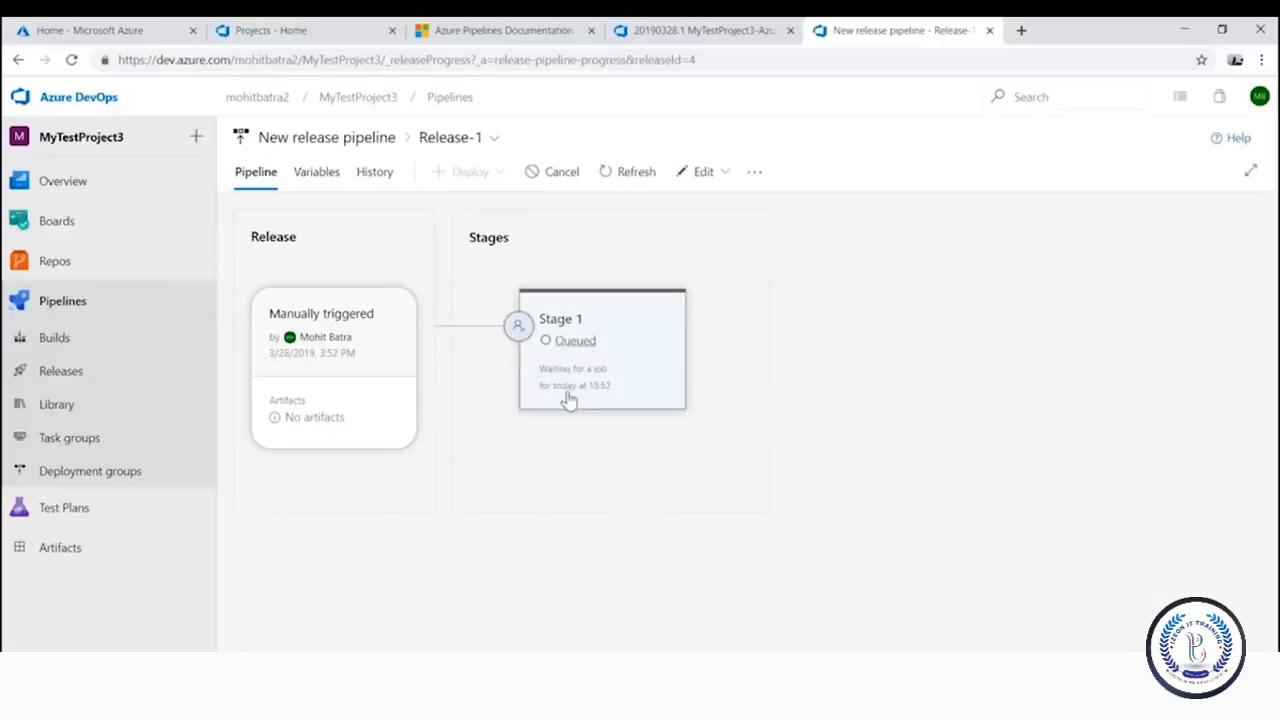
{"action": "left_click", "coordinate": [583, 341]}
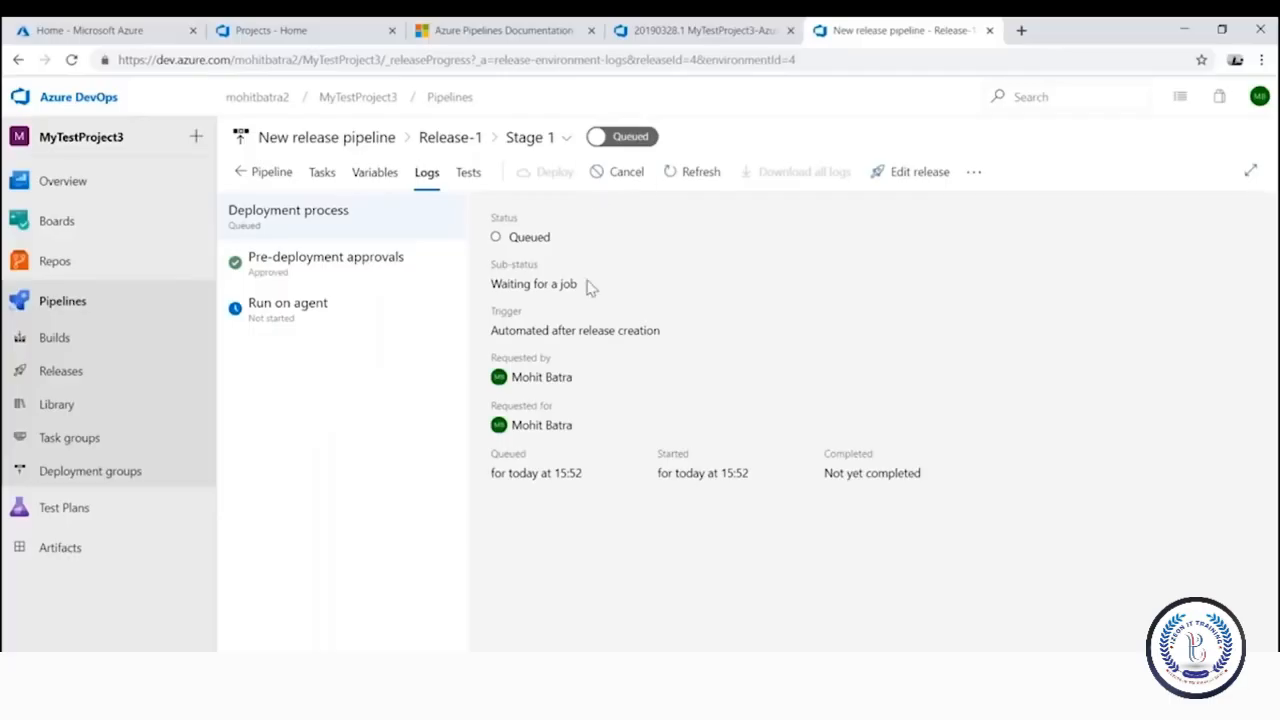
Open Release-1 of the MyTestProject3-Azure Web App for ASP.NET-CI (1) - CD pipeline
{"action": "left_click", "coordinate": [86, 379]}
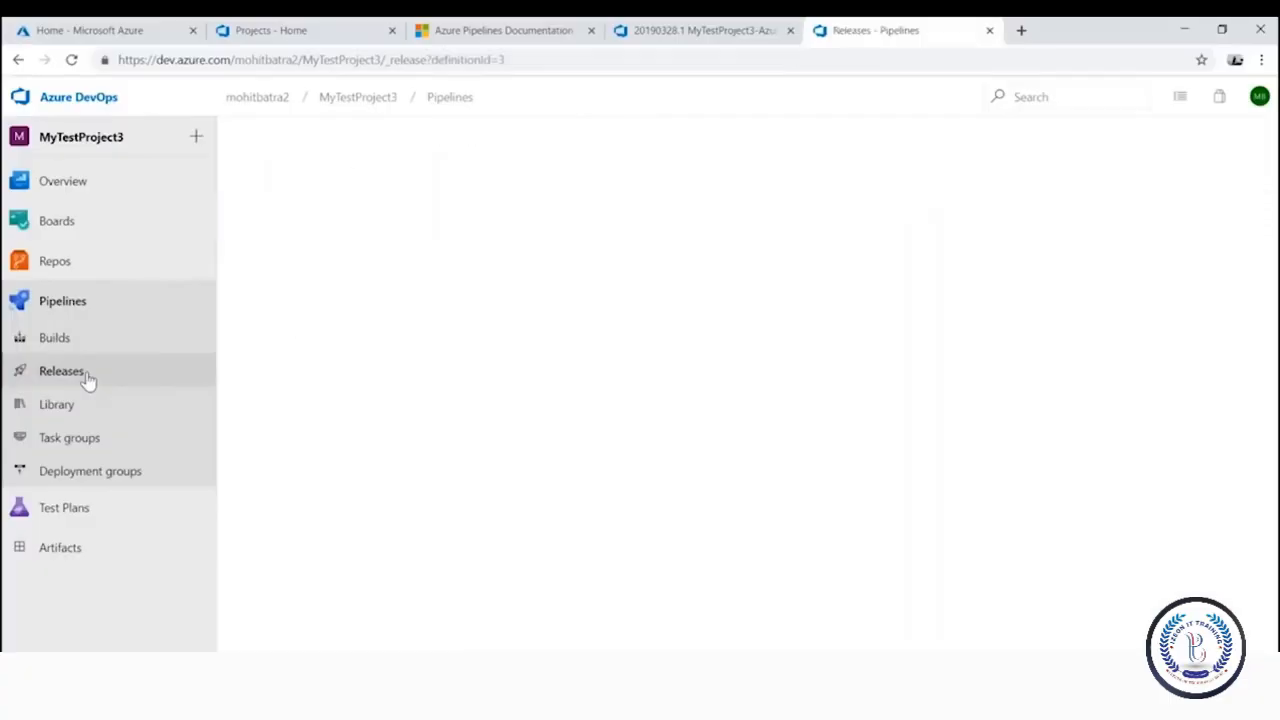
{"action": "left_click", "coordinate": [331, 281]}
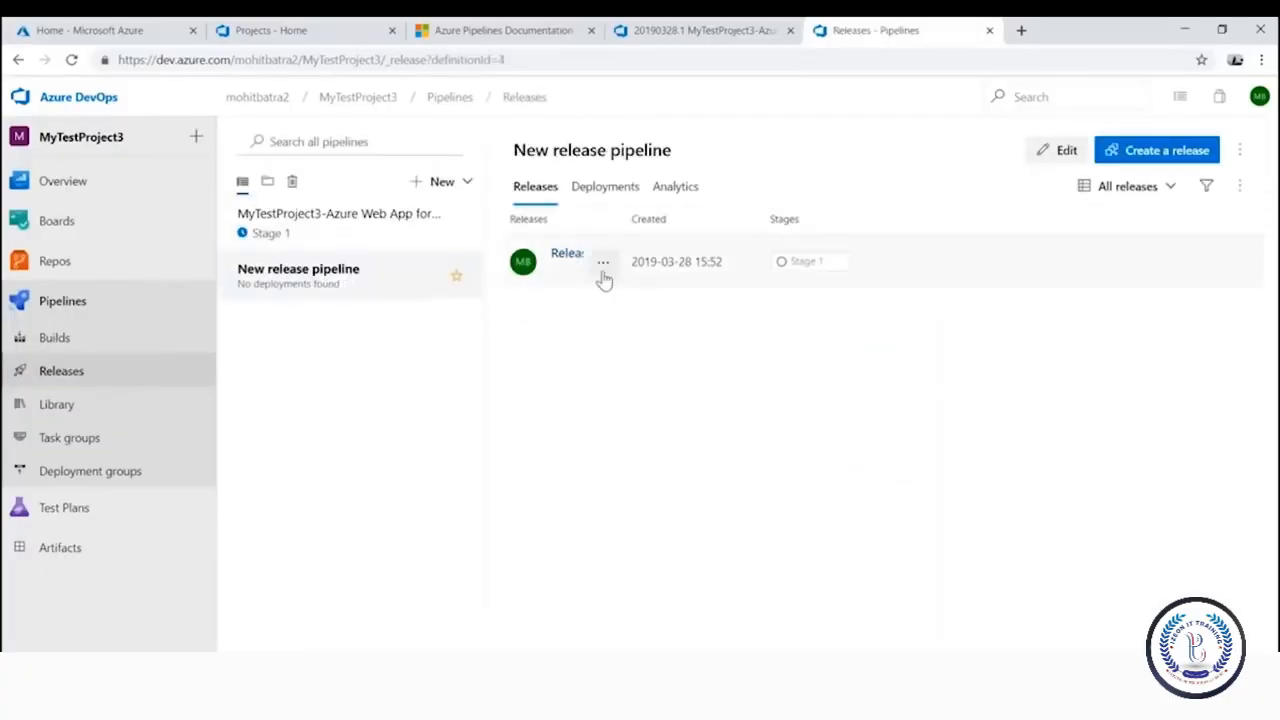
{"action": "left_click", "coordinate": [567, 256]}
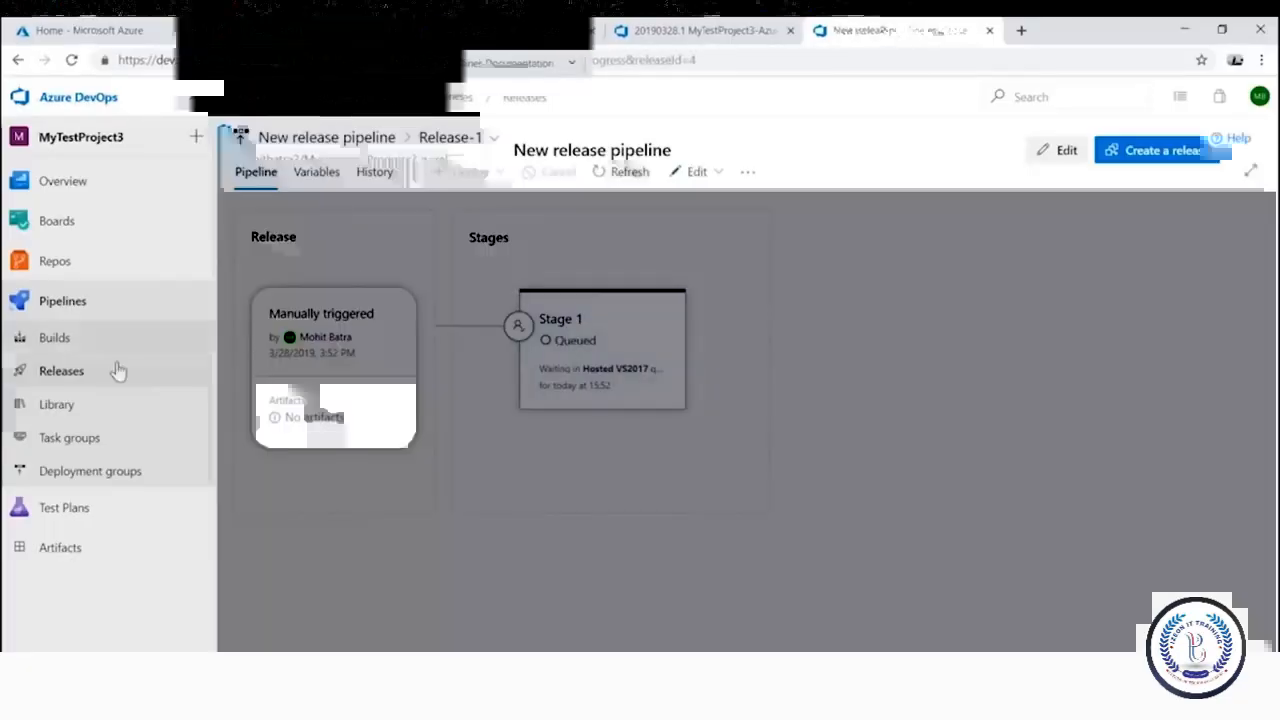
{"action": "left_click", "coordinate": [73, 366]}
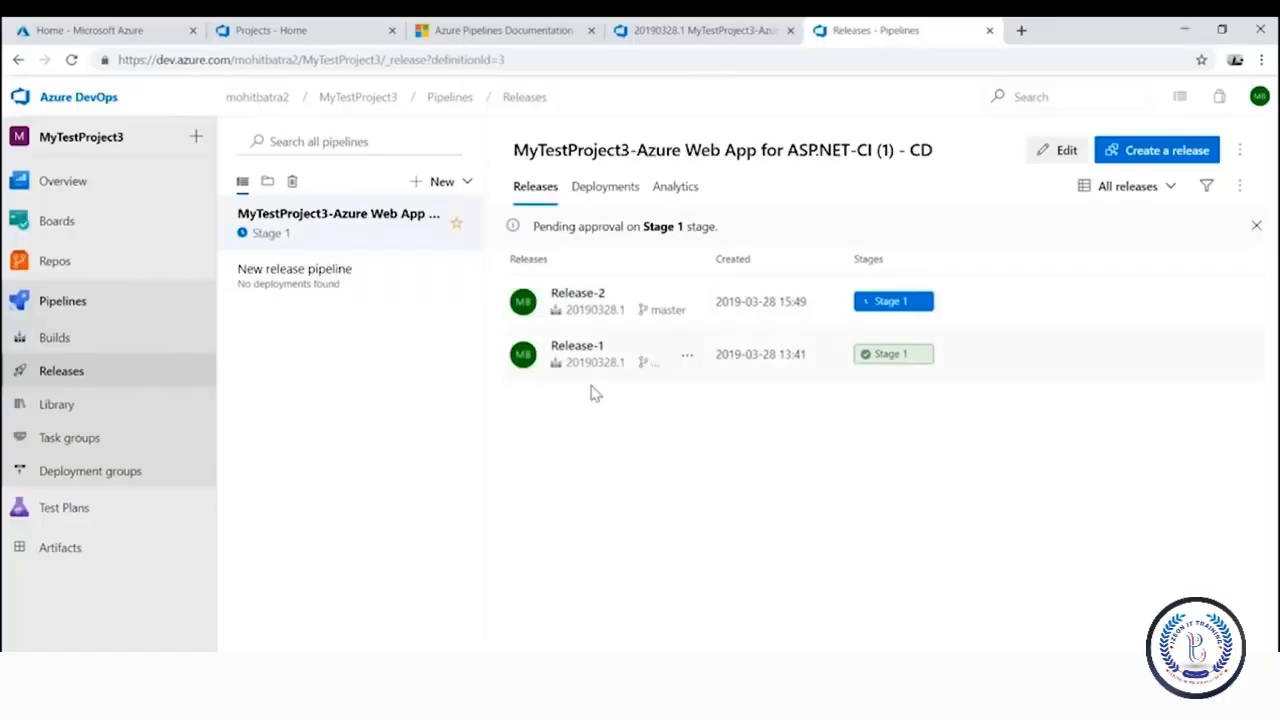
{"action": "left_click", "coordinate": [587, 352]}
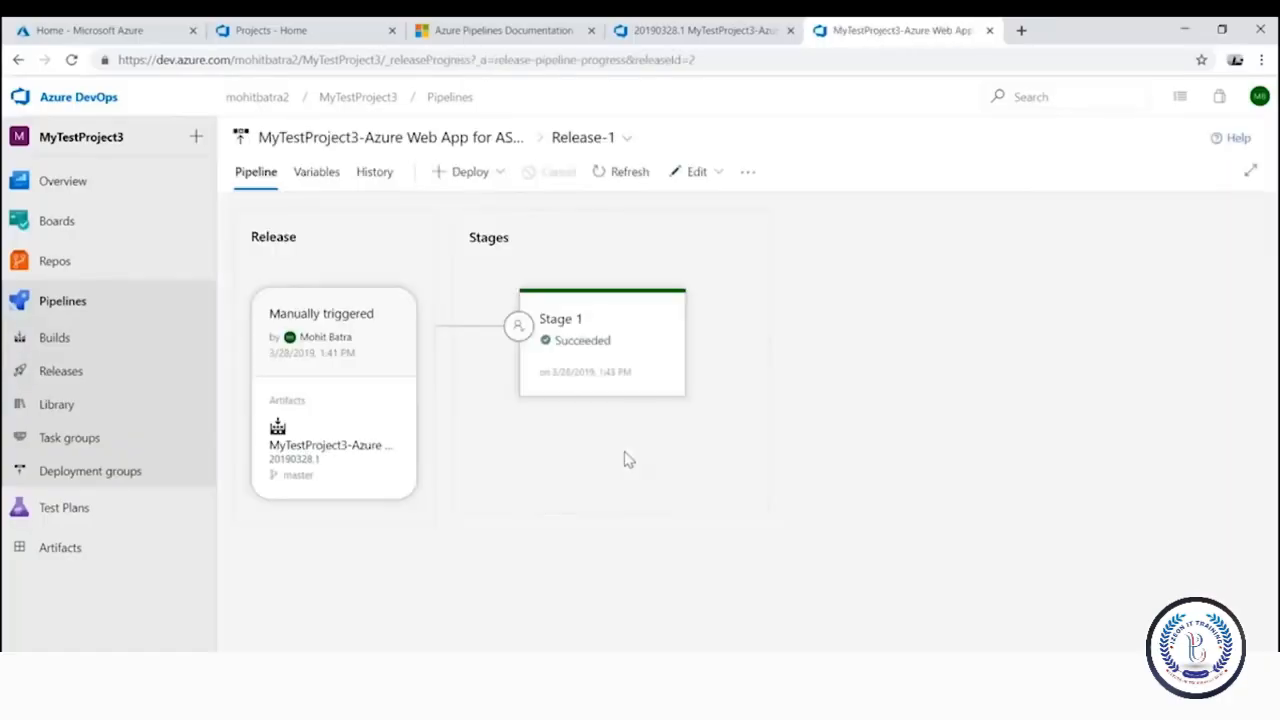
{"action": "mouse_move", "coordinate": [581, 330]}
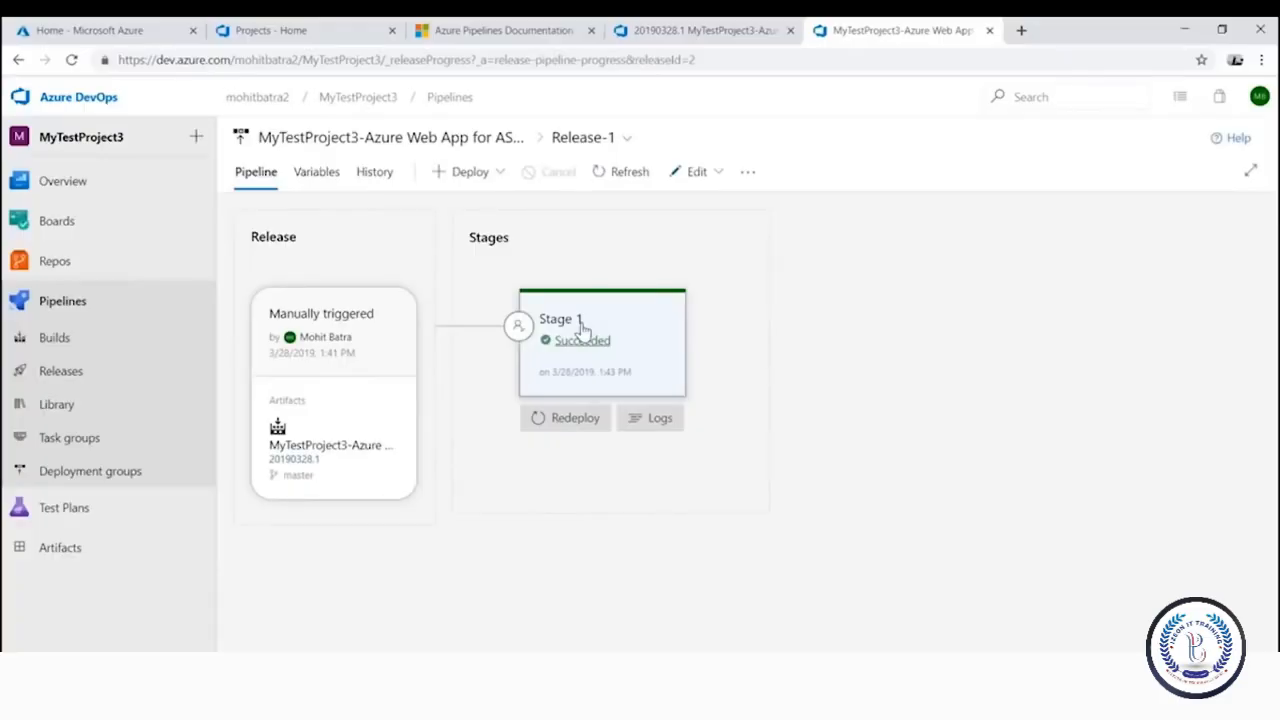
Inspect the Run on agent logs, highlighting Deploy Azure App Service's success message and application URL
{"action": "left_click", "coordinate": [662, 422]}
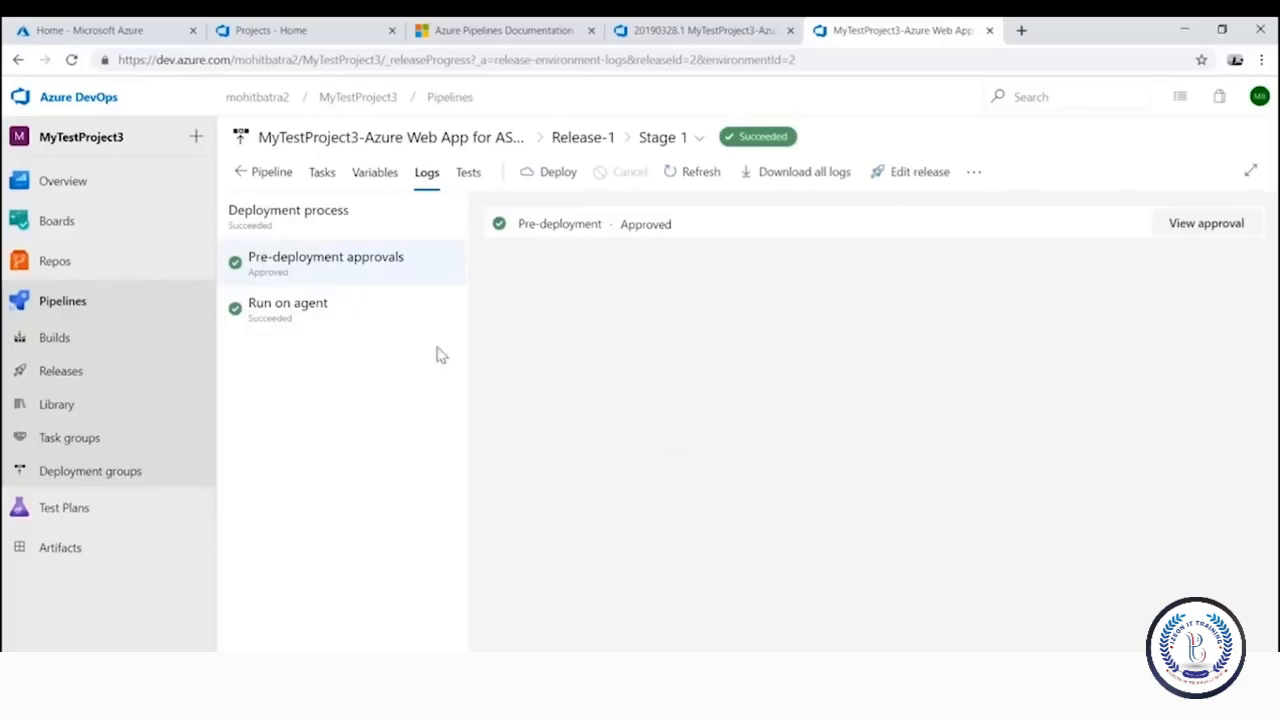
{"action": "left_click", "coordinate": [287, 322]}
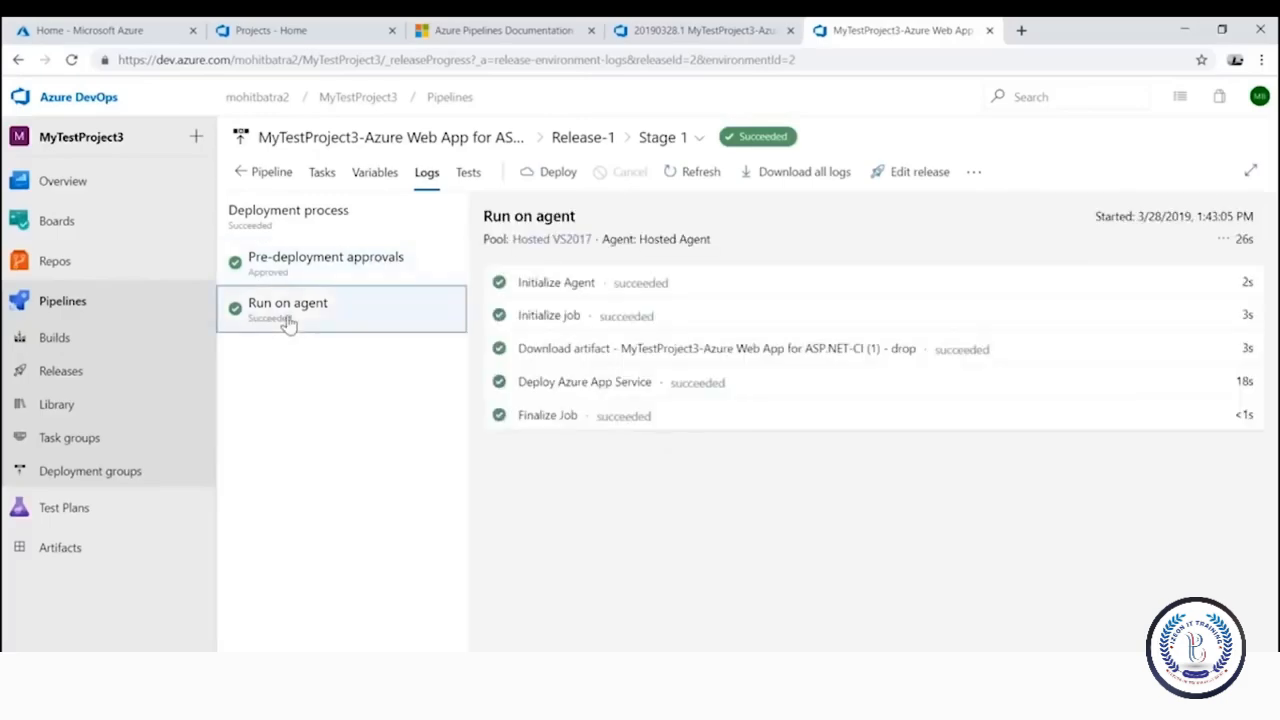
{"action": "left_click", "coordinate": [597, 390]}
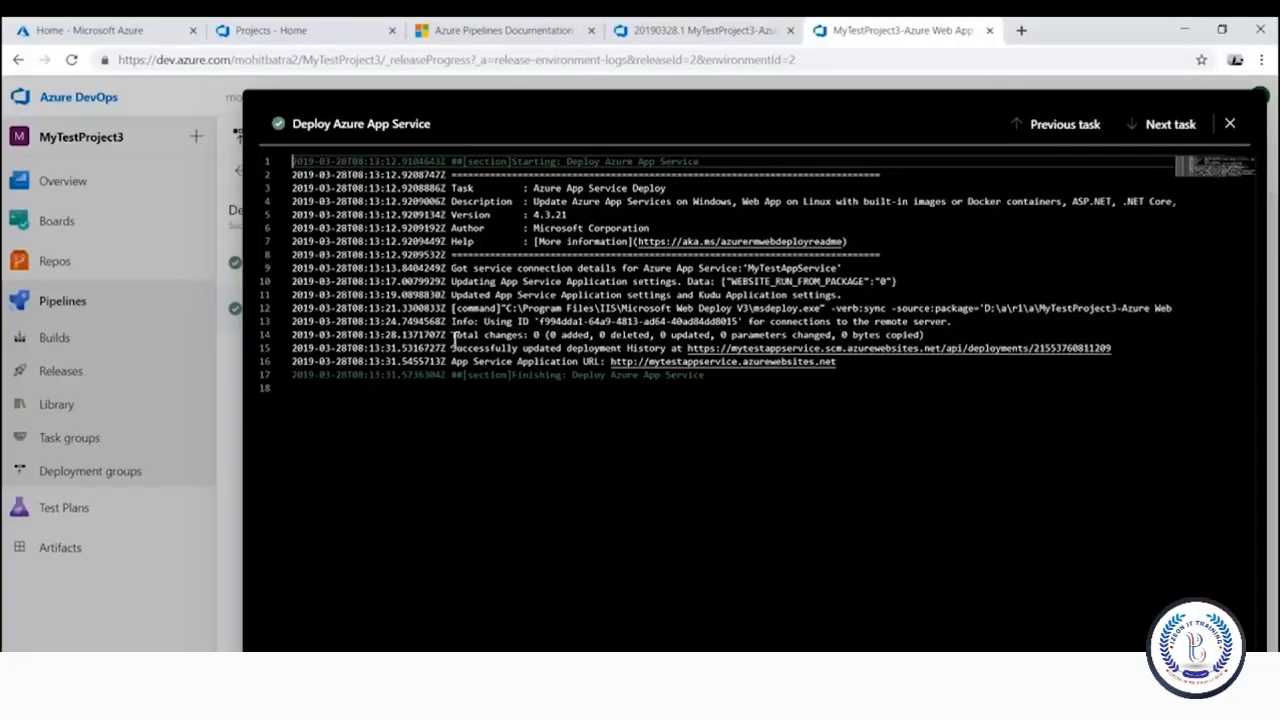
{"action": "left_click_drag", "start_coordinate": [450, 348], "coordinate": [666, 349]}
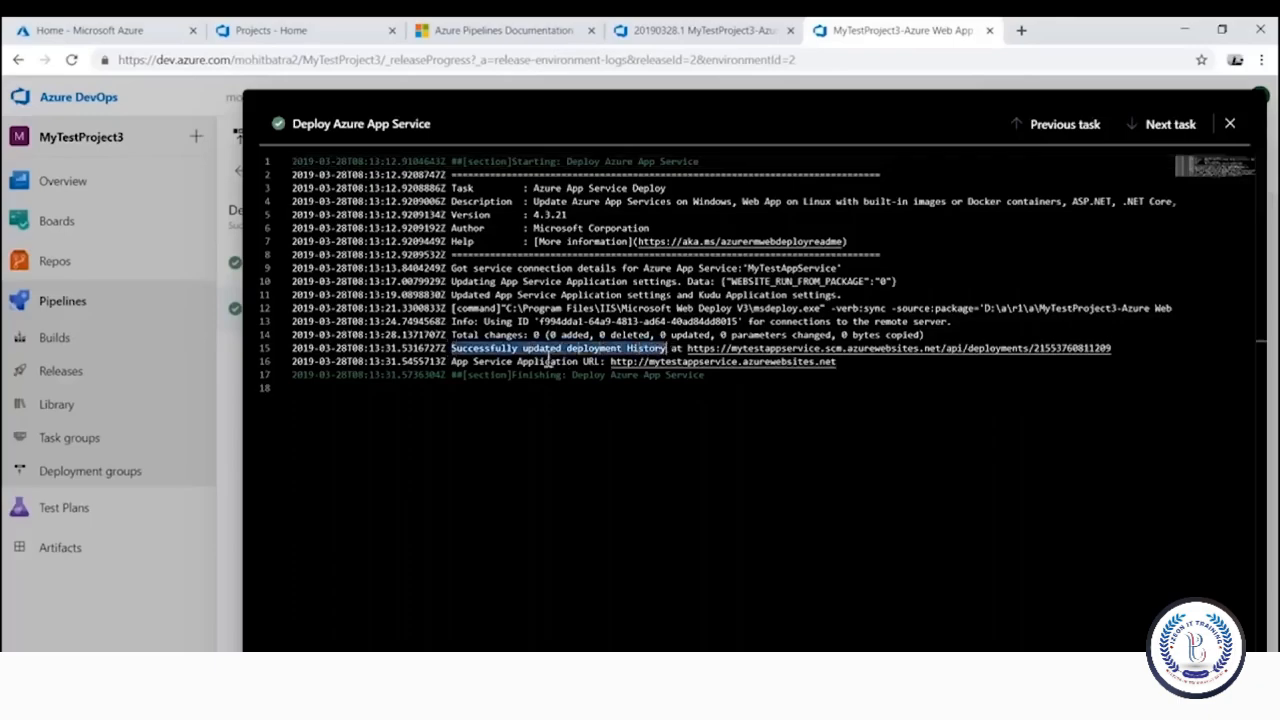
{"action": "left_click_drag", "start_coordinate": [452, 363], "coordinate": [840, 362]}
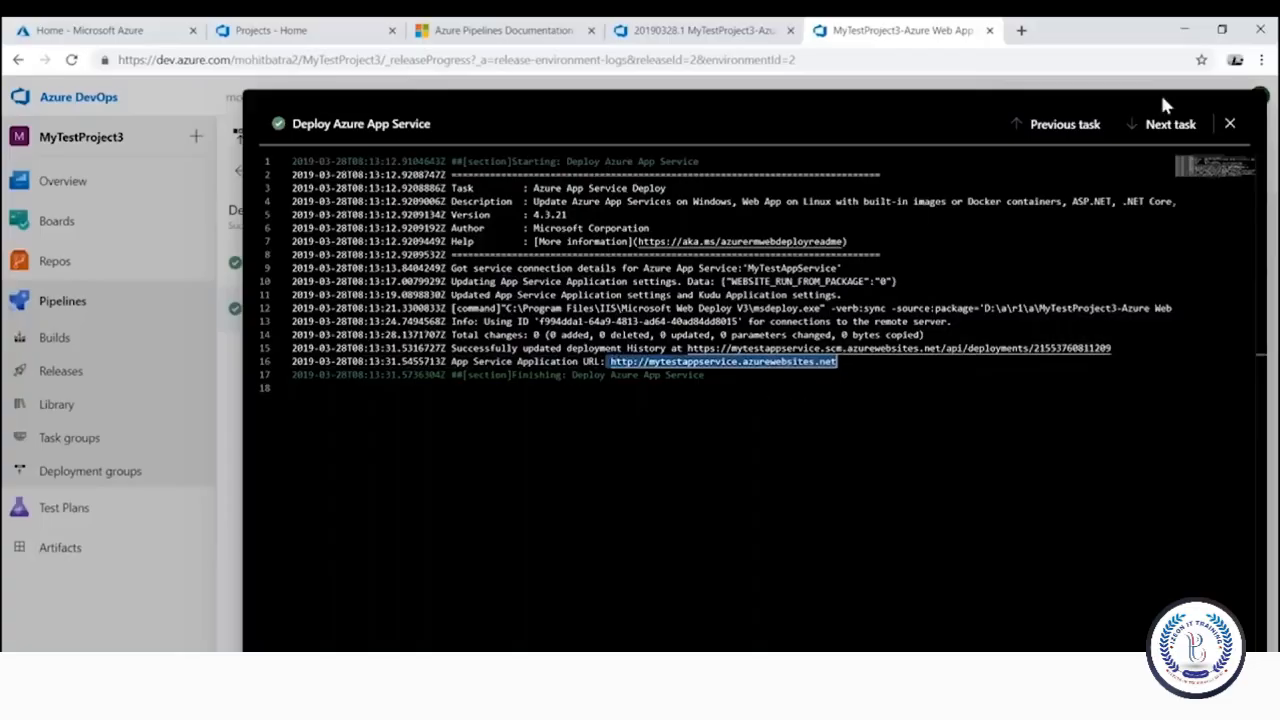
{"action": "left_click", "coordinate": [1230, 124]}
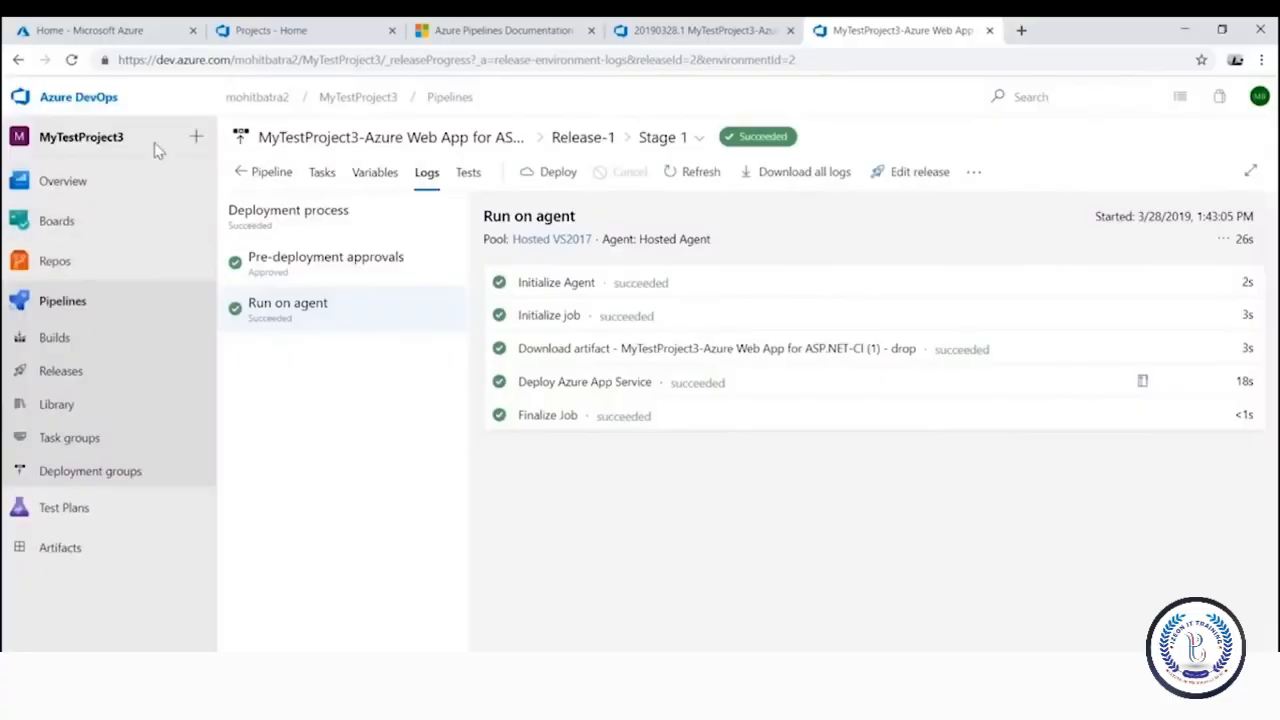
Open MyTestAppService from the Azure portal's recent resources and launch mytestappservice.azurewebsites.net
{"action": "left_click", "coordinate": [110, 36]}
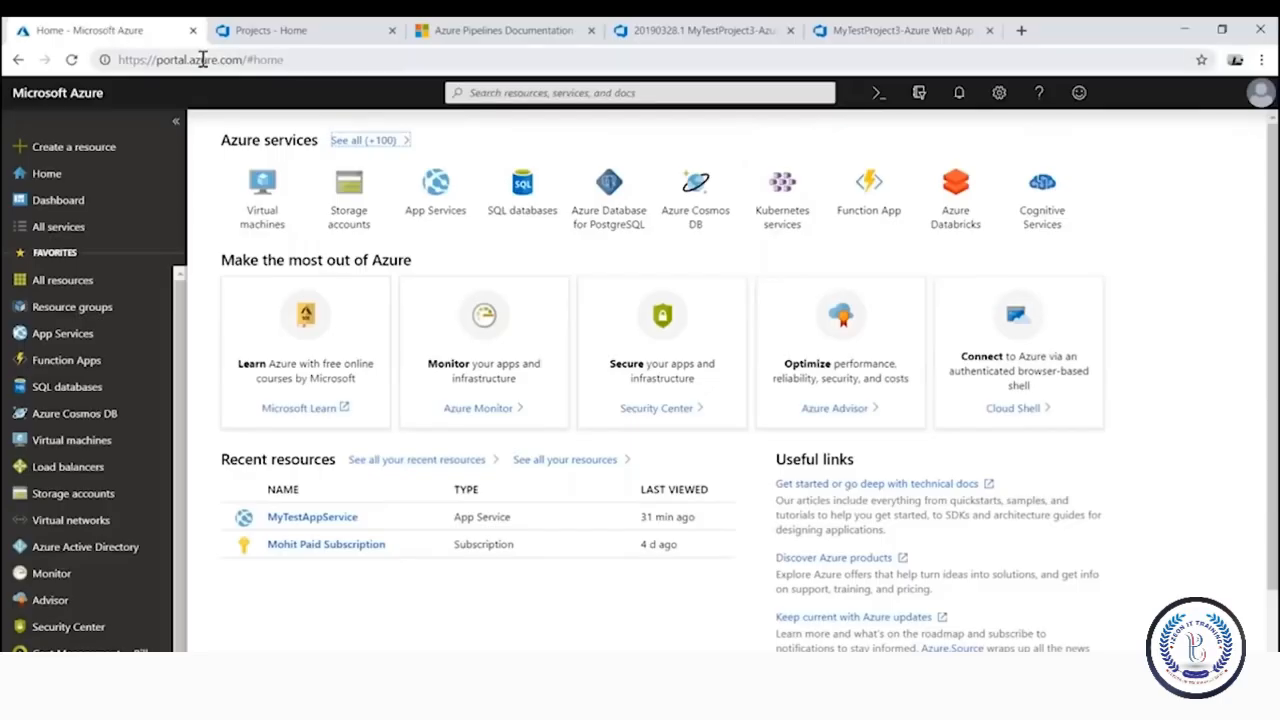
{"action": "left_click", "coordinate": [312, 518]}
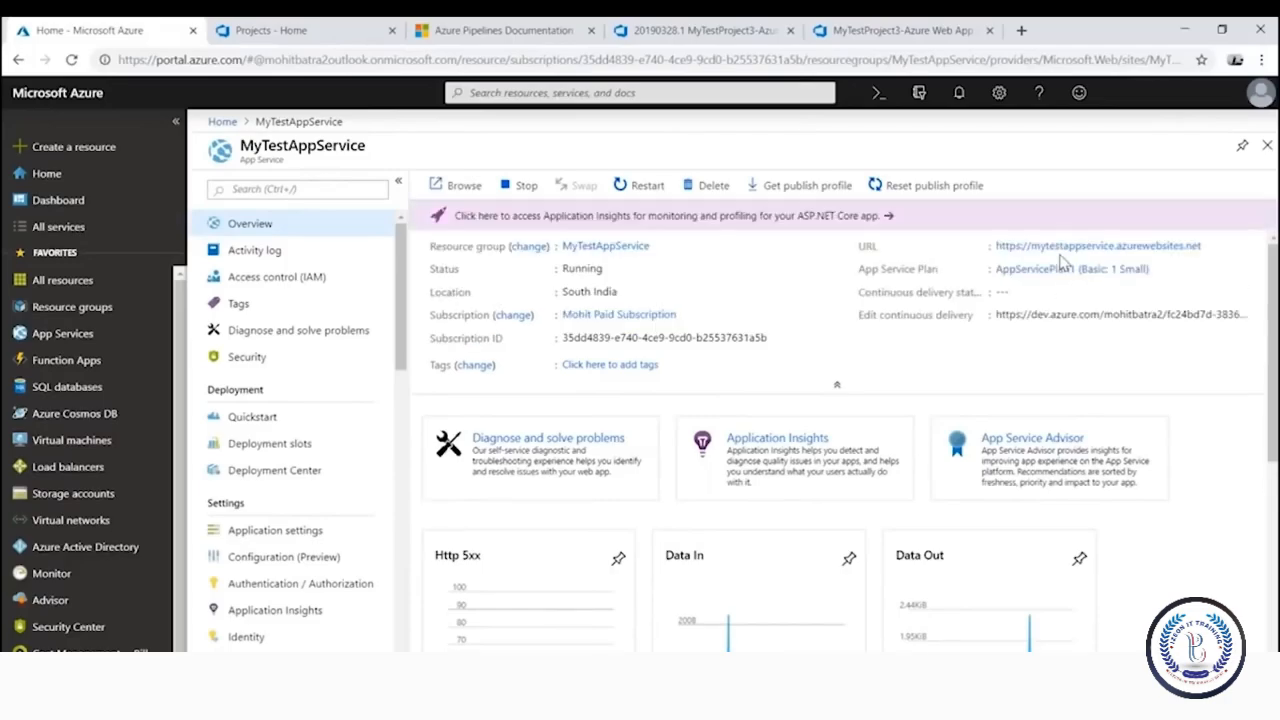
{"action": "left_click", "coordinate": [1045, 246]}
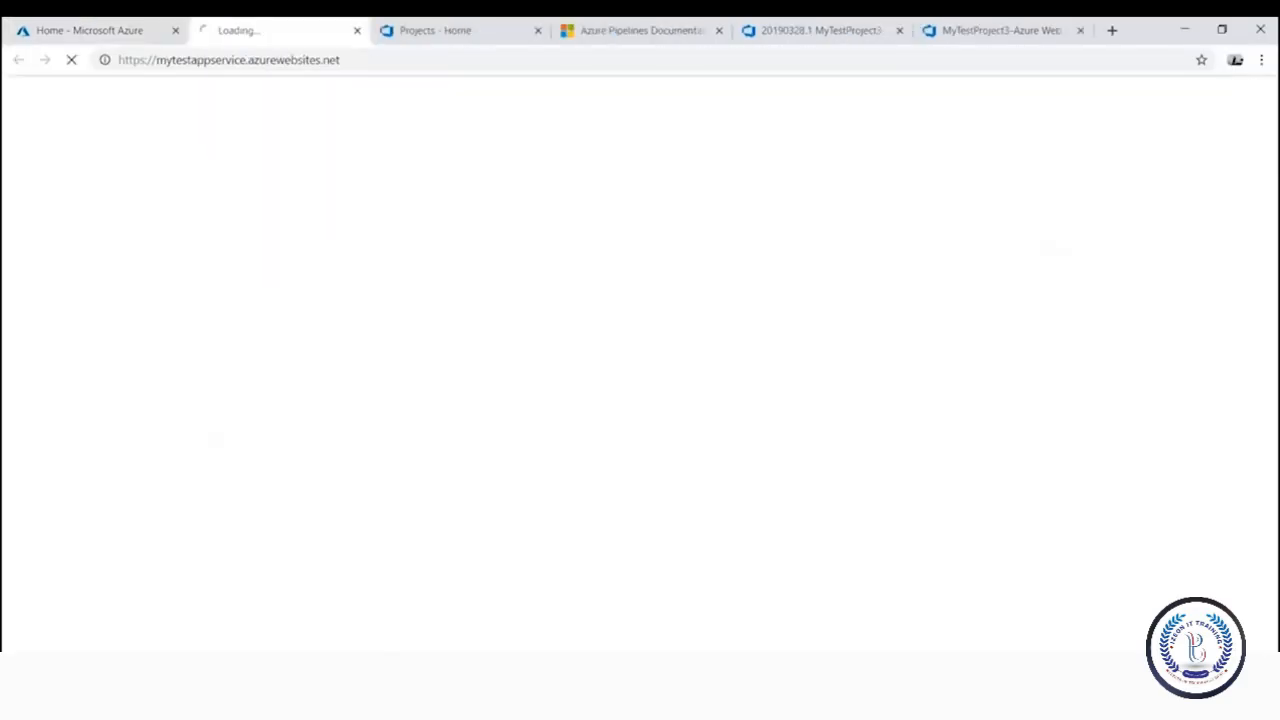